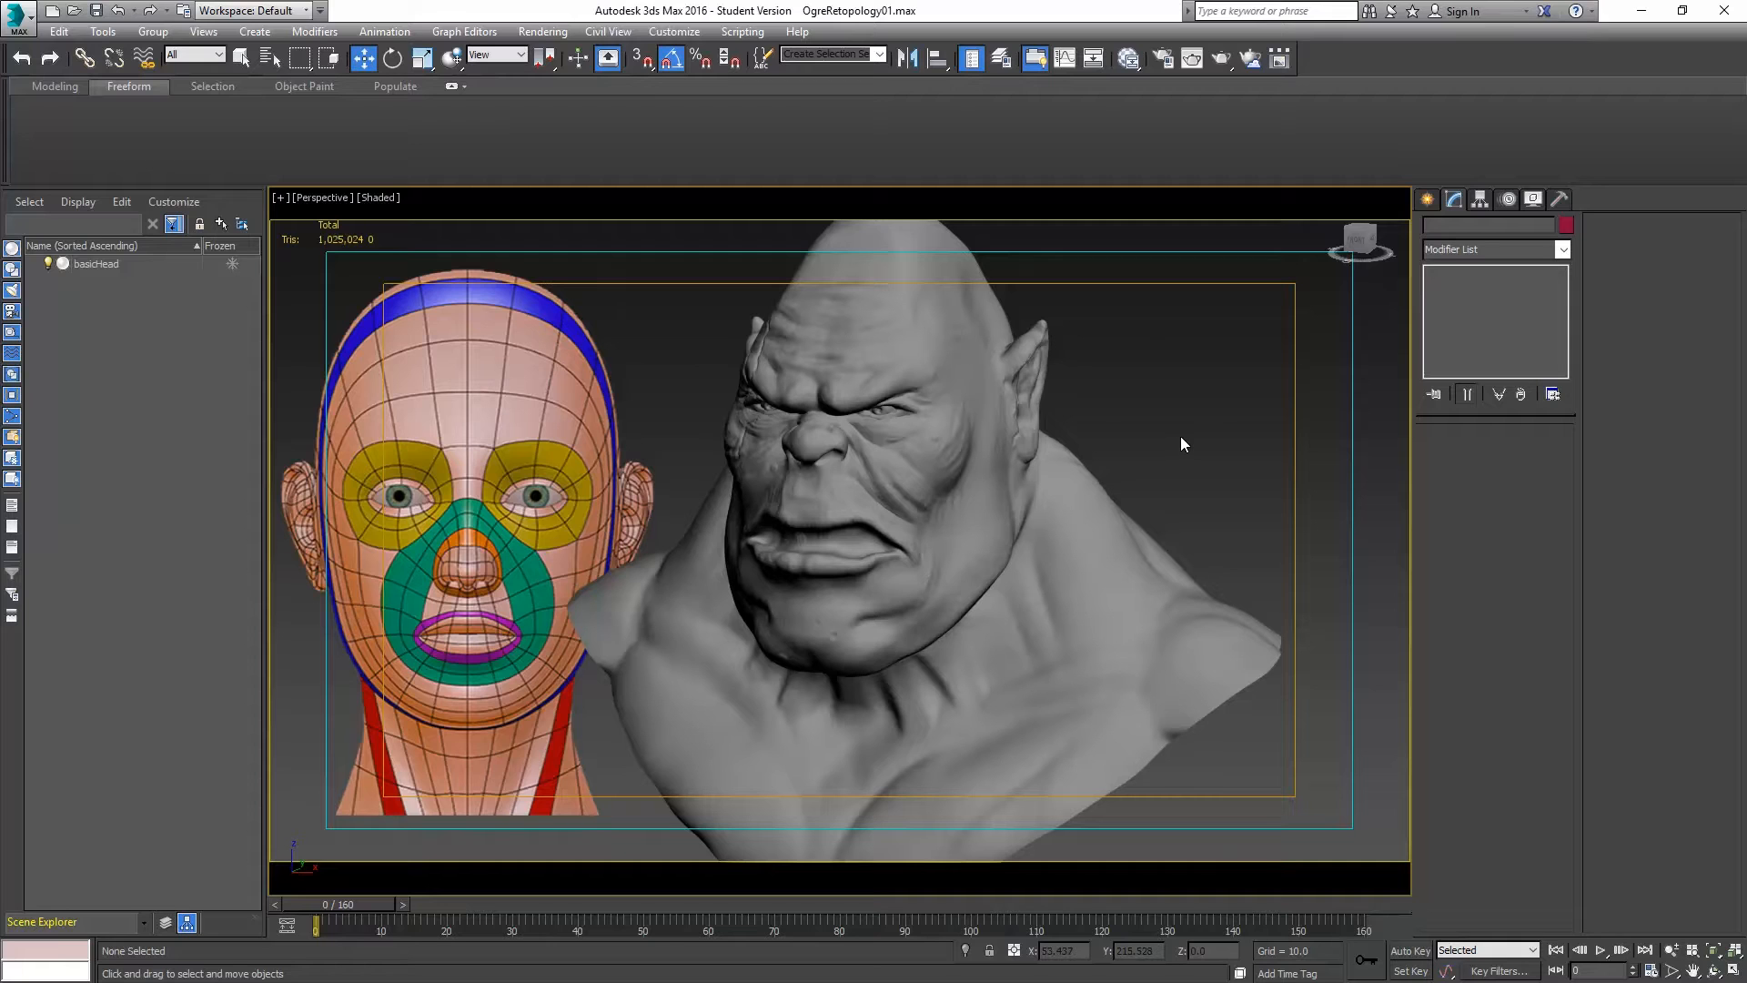
Review the head_topology_background.jpg bitmap in the Slate Material Editor and the environment map settings, closing both windows when done.
{"action": "middle_click_drag", "start_coordinate": [934, 446], "coordinate": [656, 488], "text": "alt"}
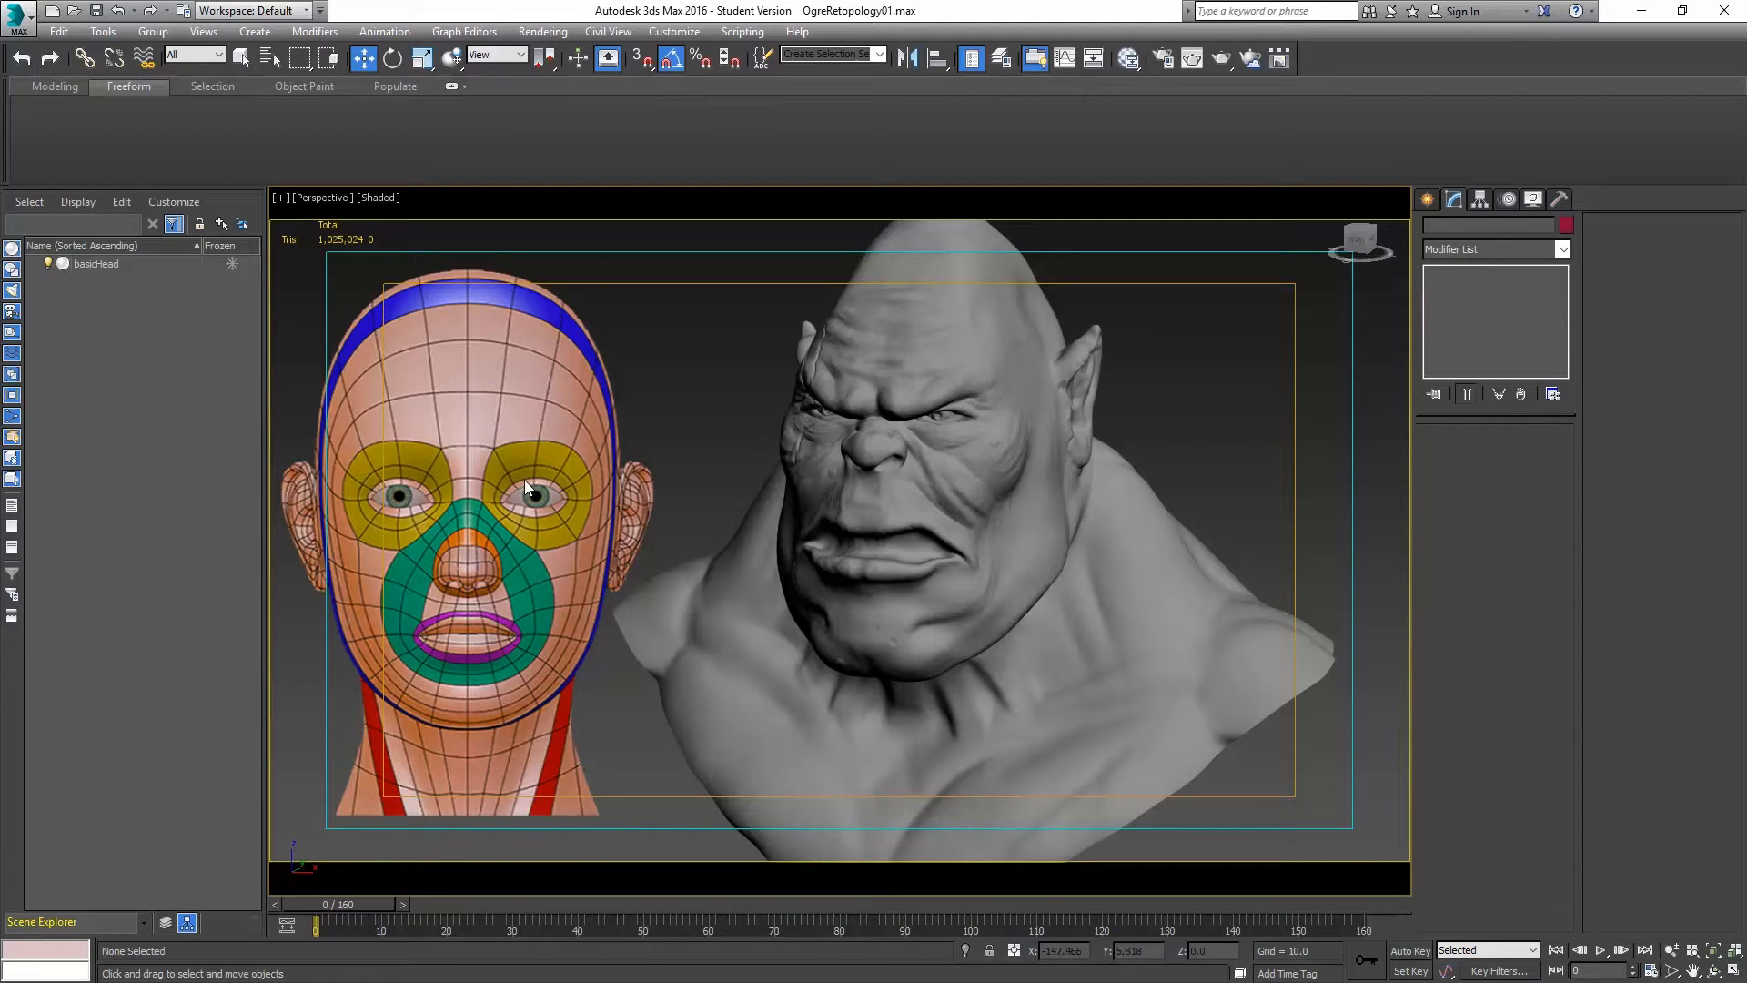
{"action": "left_click", "coordinate": [1131, 58]}
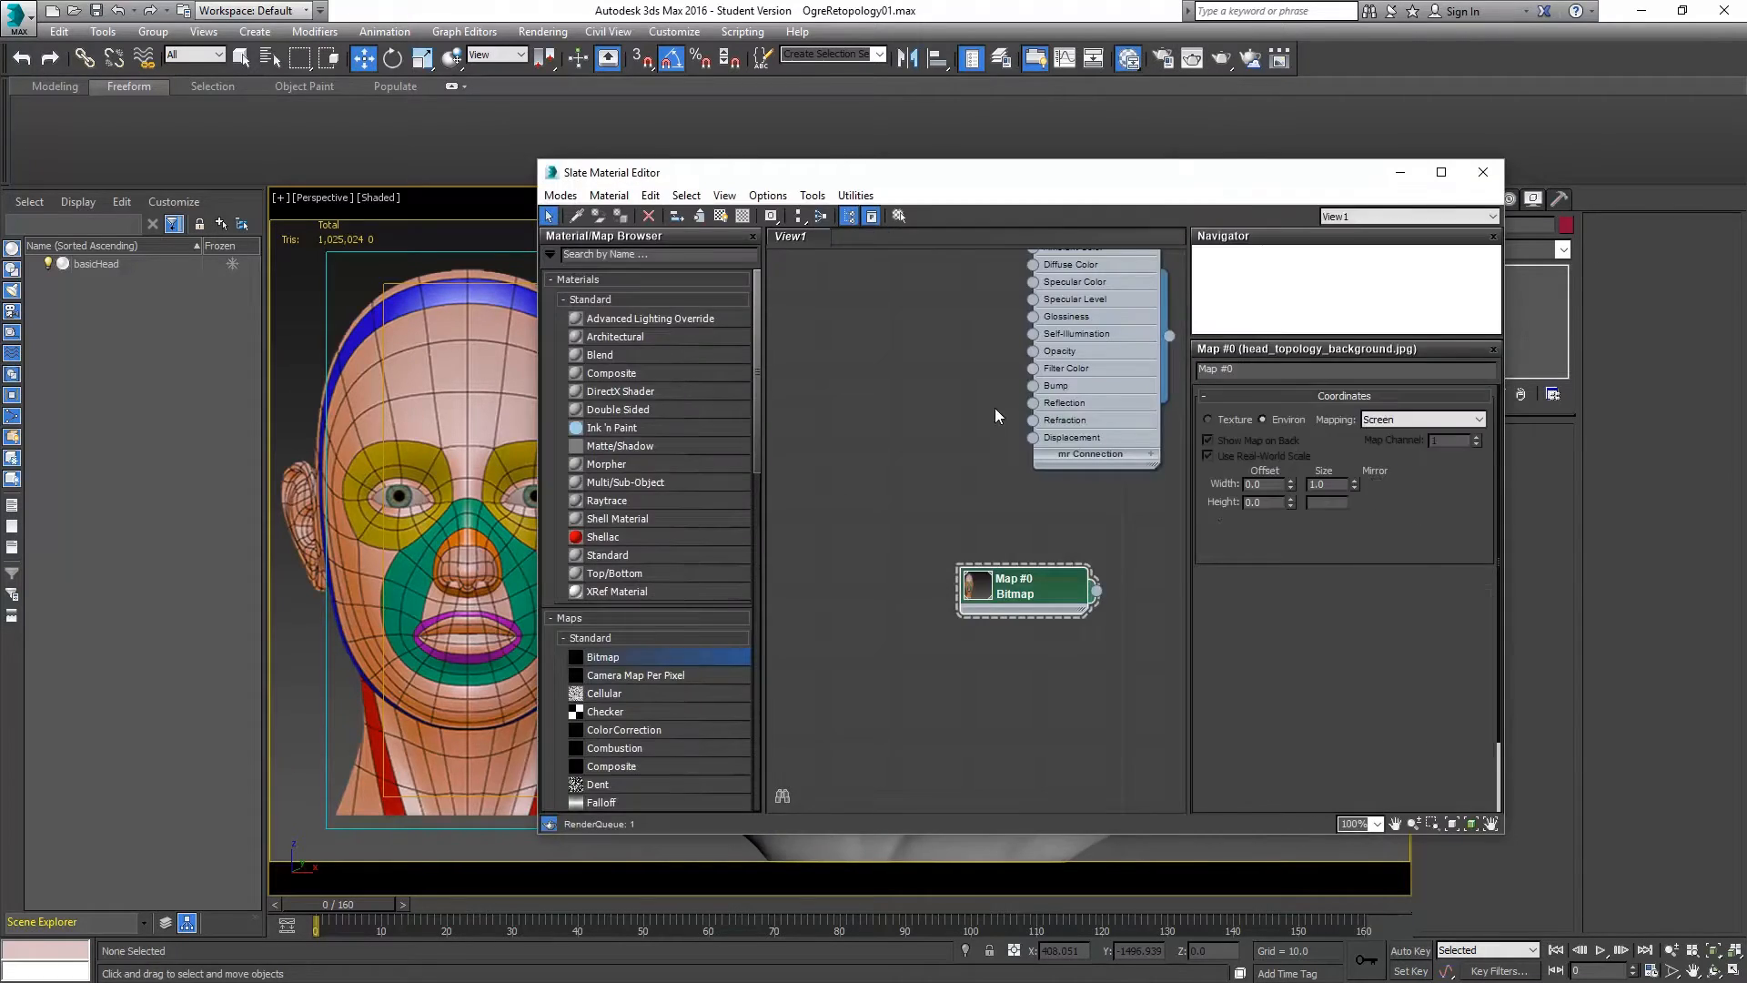
{"action": "middle_click_drag", "start_coordinate": [995, 539], "coordinate": [936, 503]}
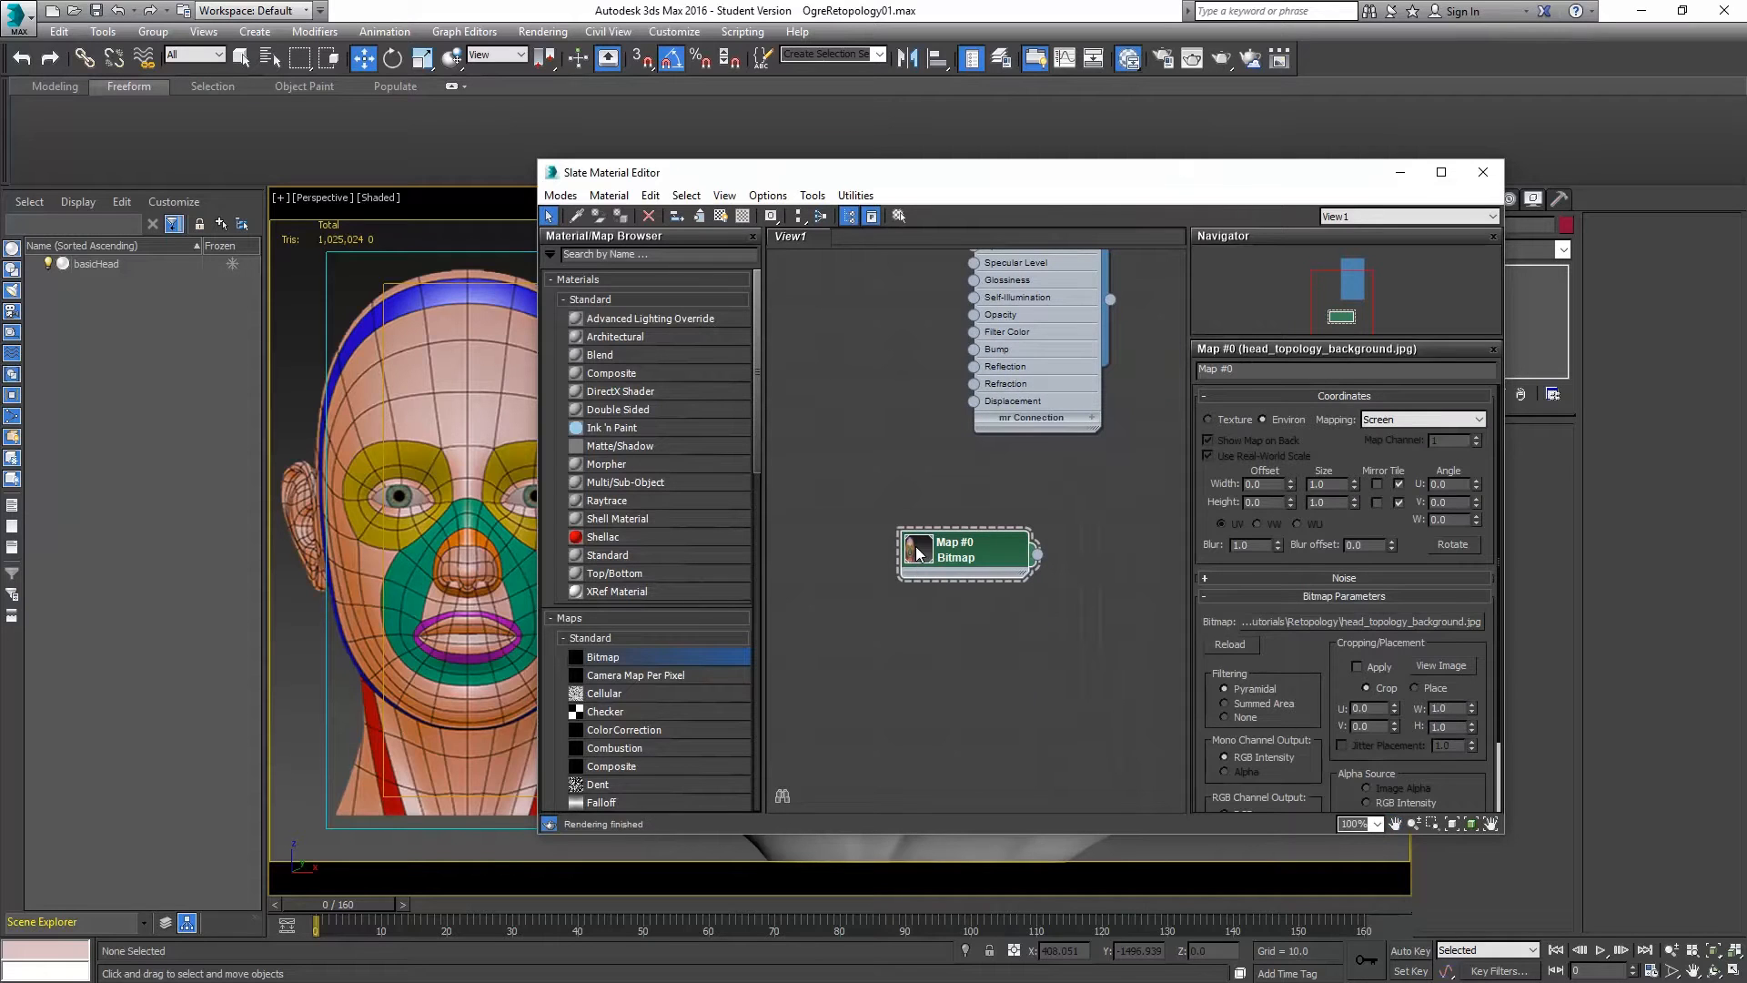
{"action": "double_click", "coordinate": [917, 553]}
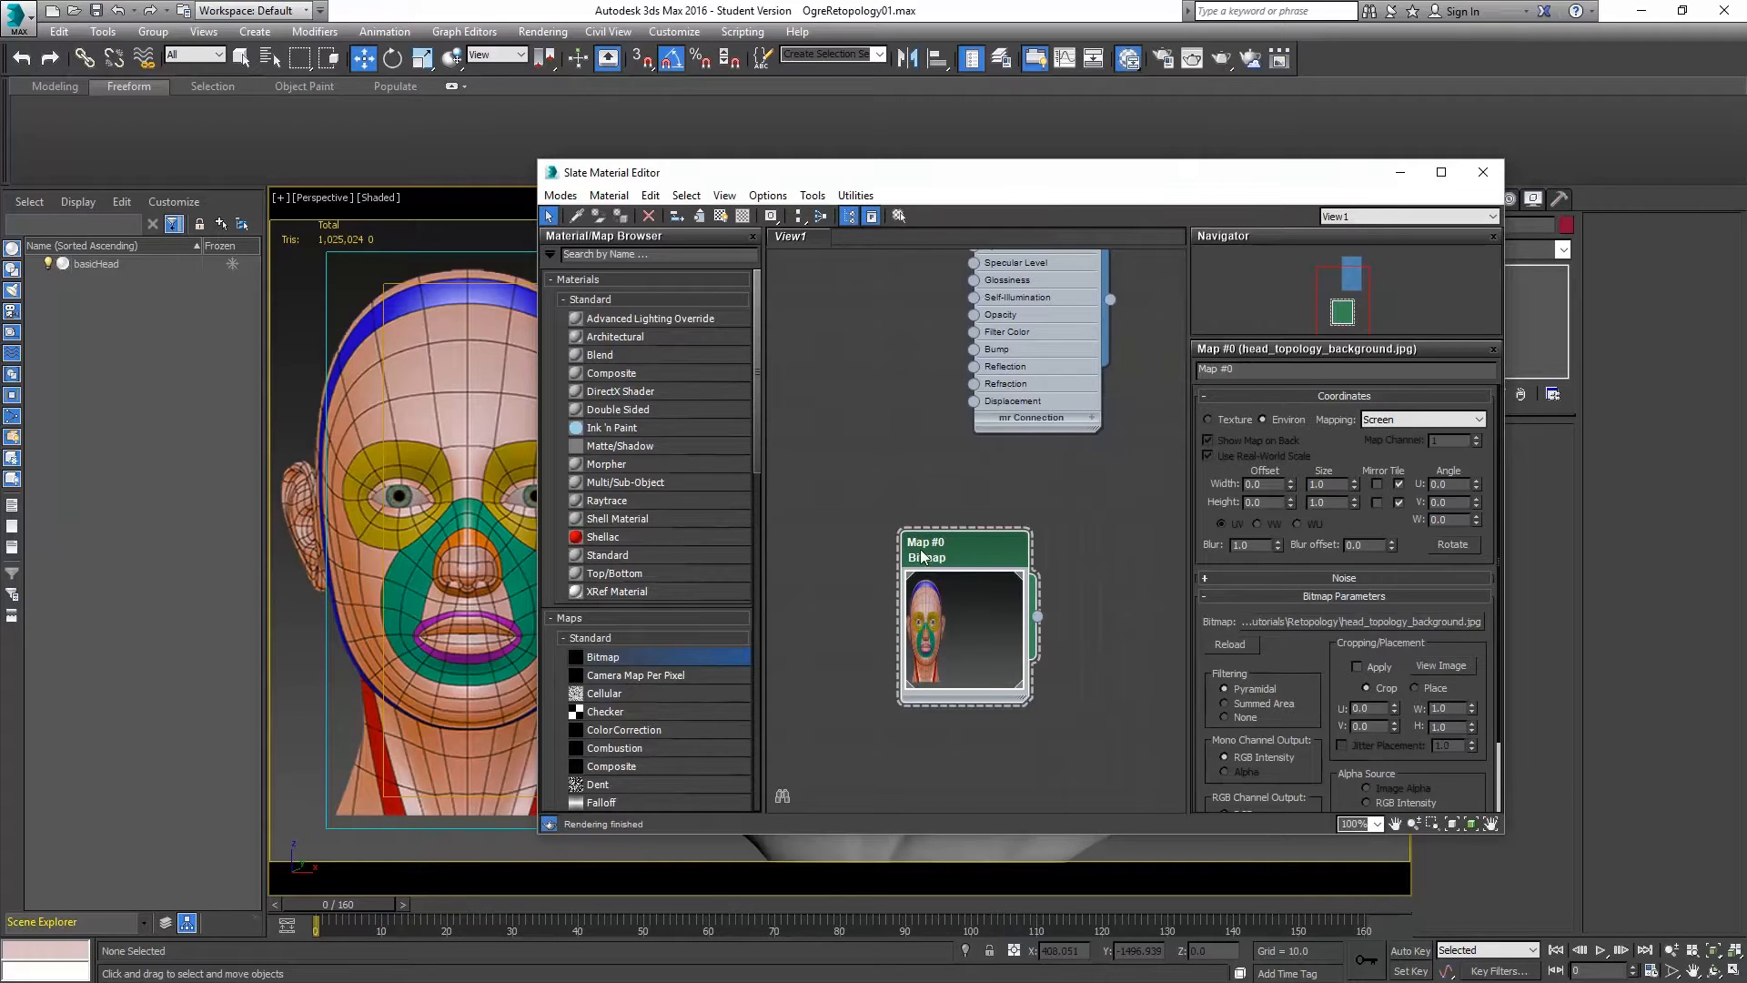
{"action": "left_click", "coordinate": [536, 35]}
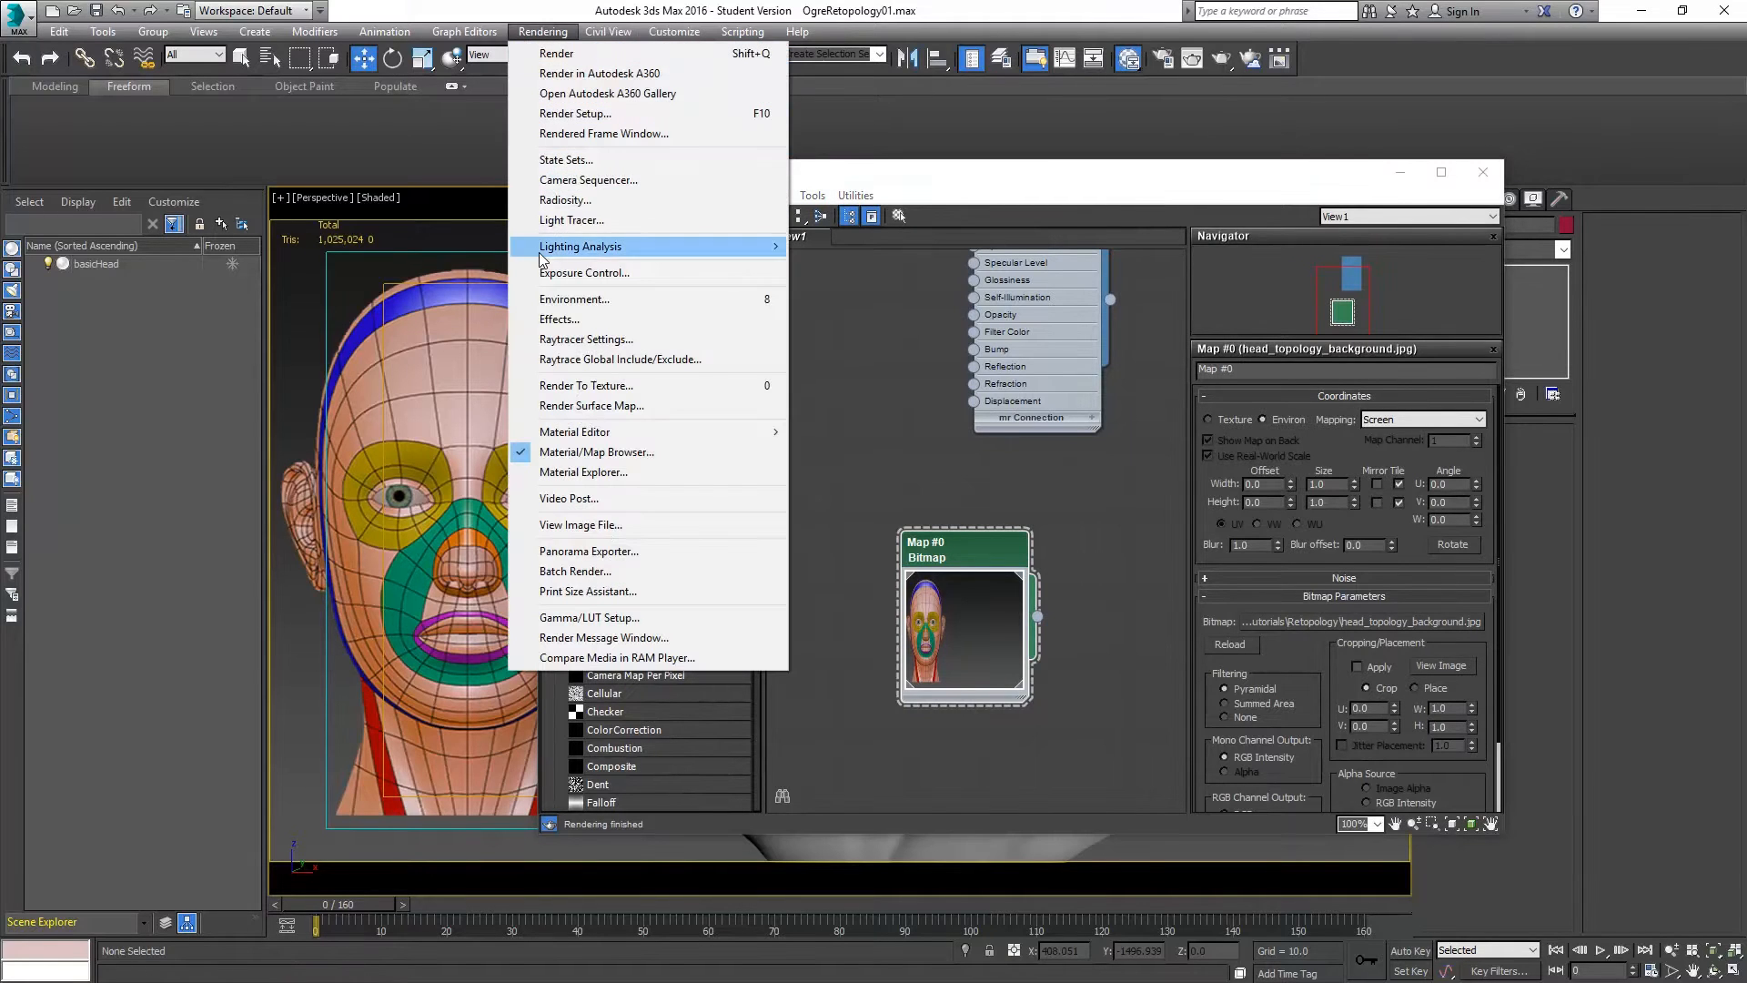
{"action": "left_click", "coordinate": [576, 299]}
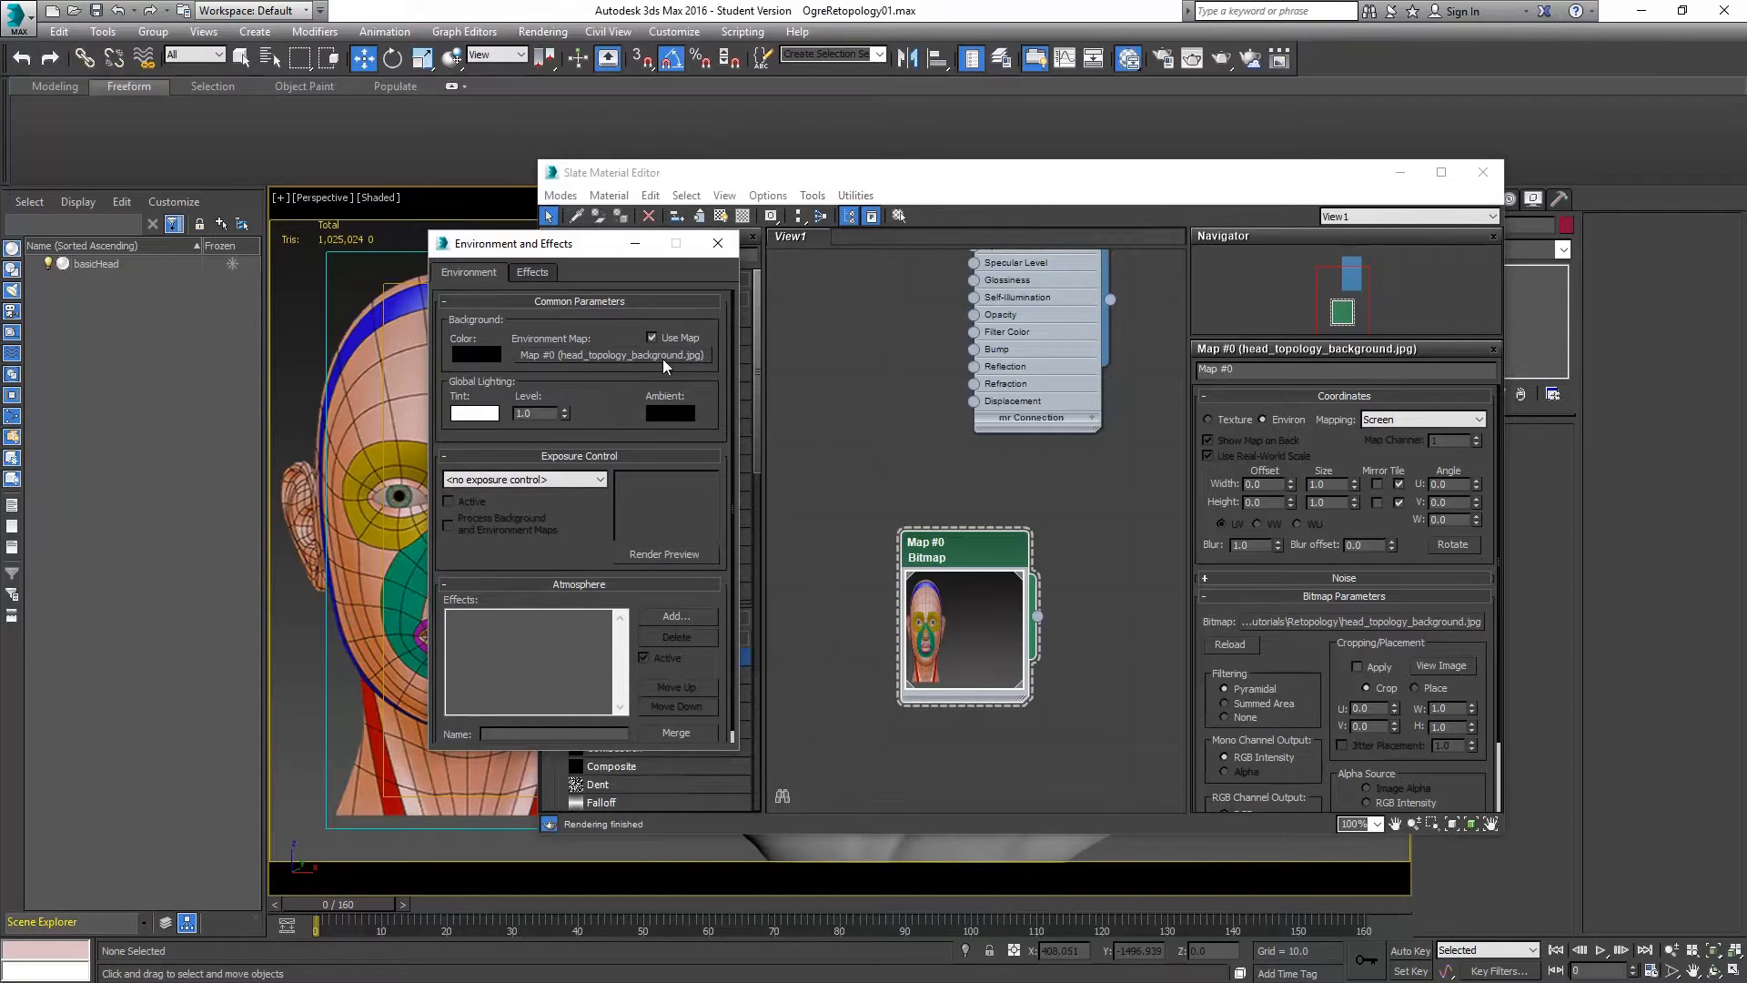
{"action": "left_click", "coordinate": [967, 566]}
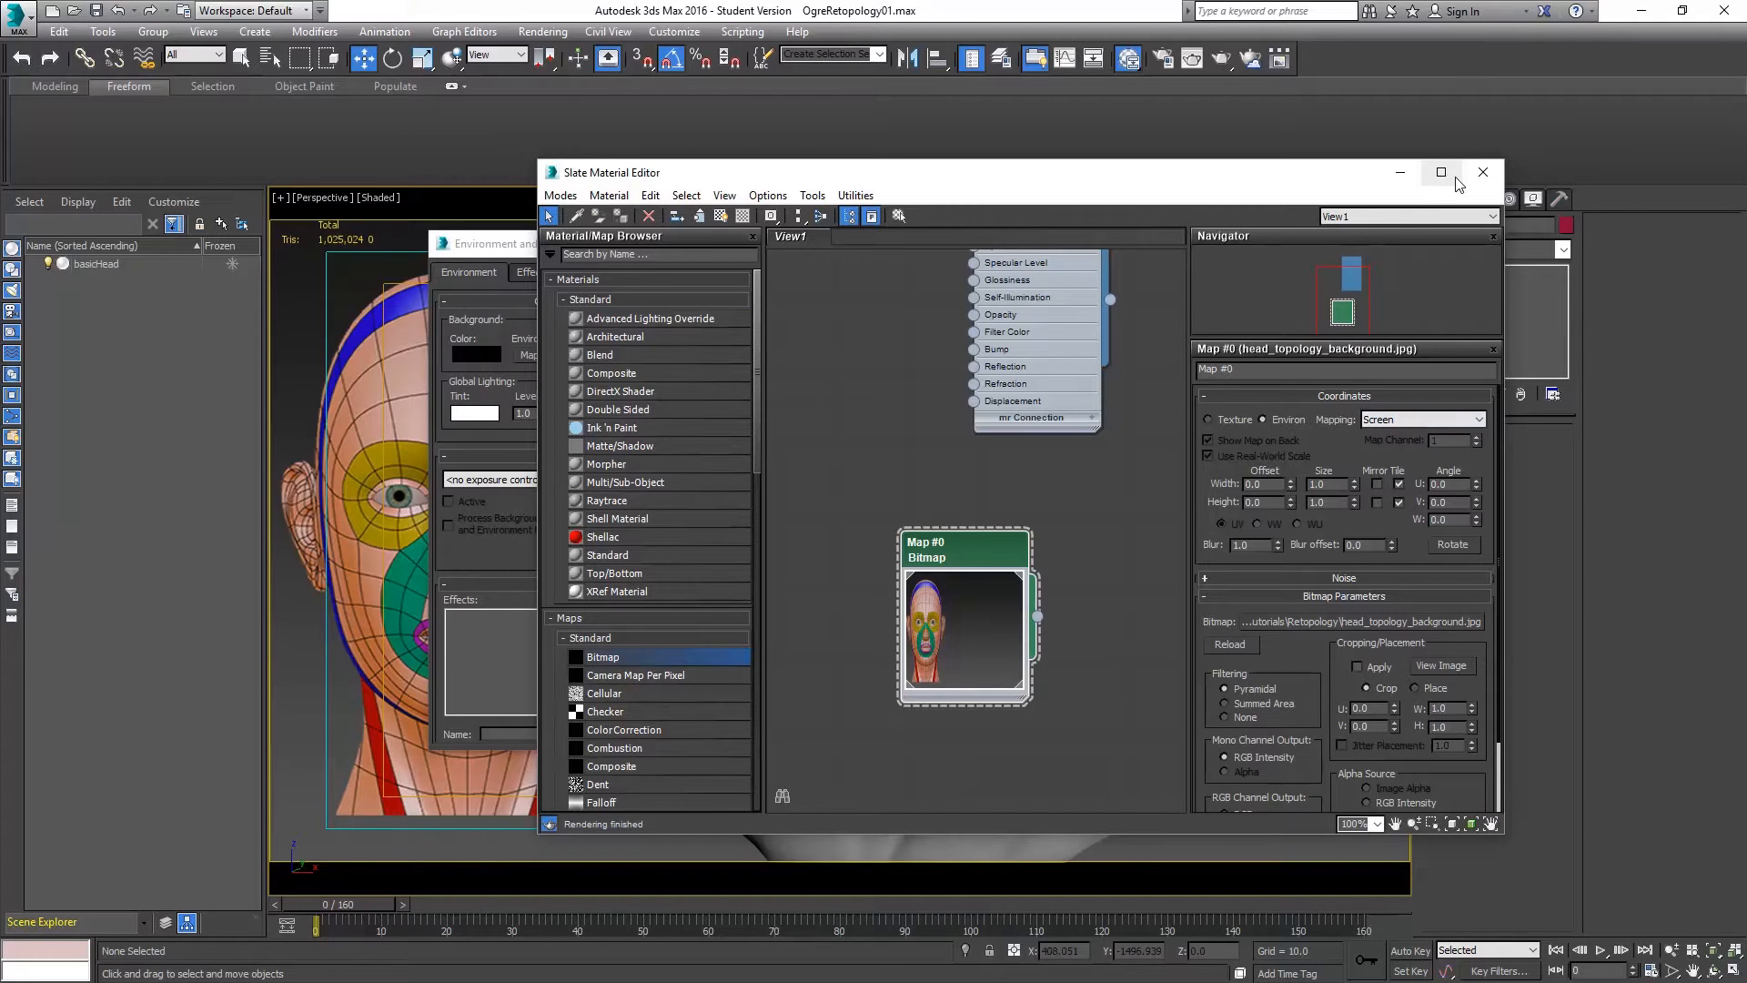
{"action": "left_click", "coordinate": [1483, 172]}
{"action": "left_click", "coordinate": [718, 243]}
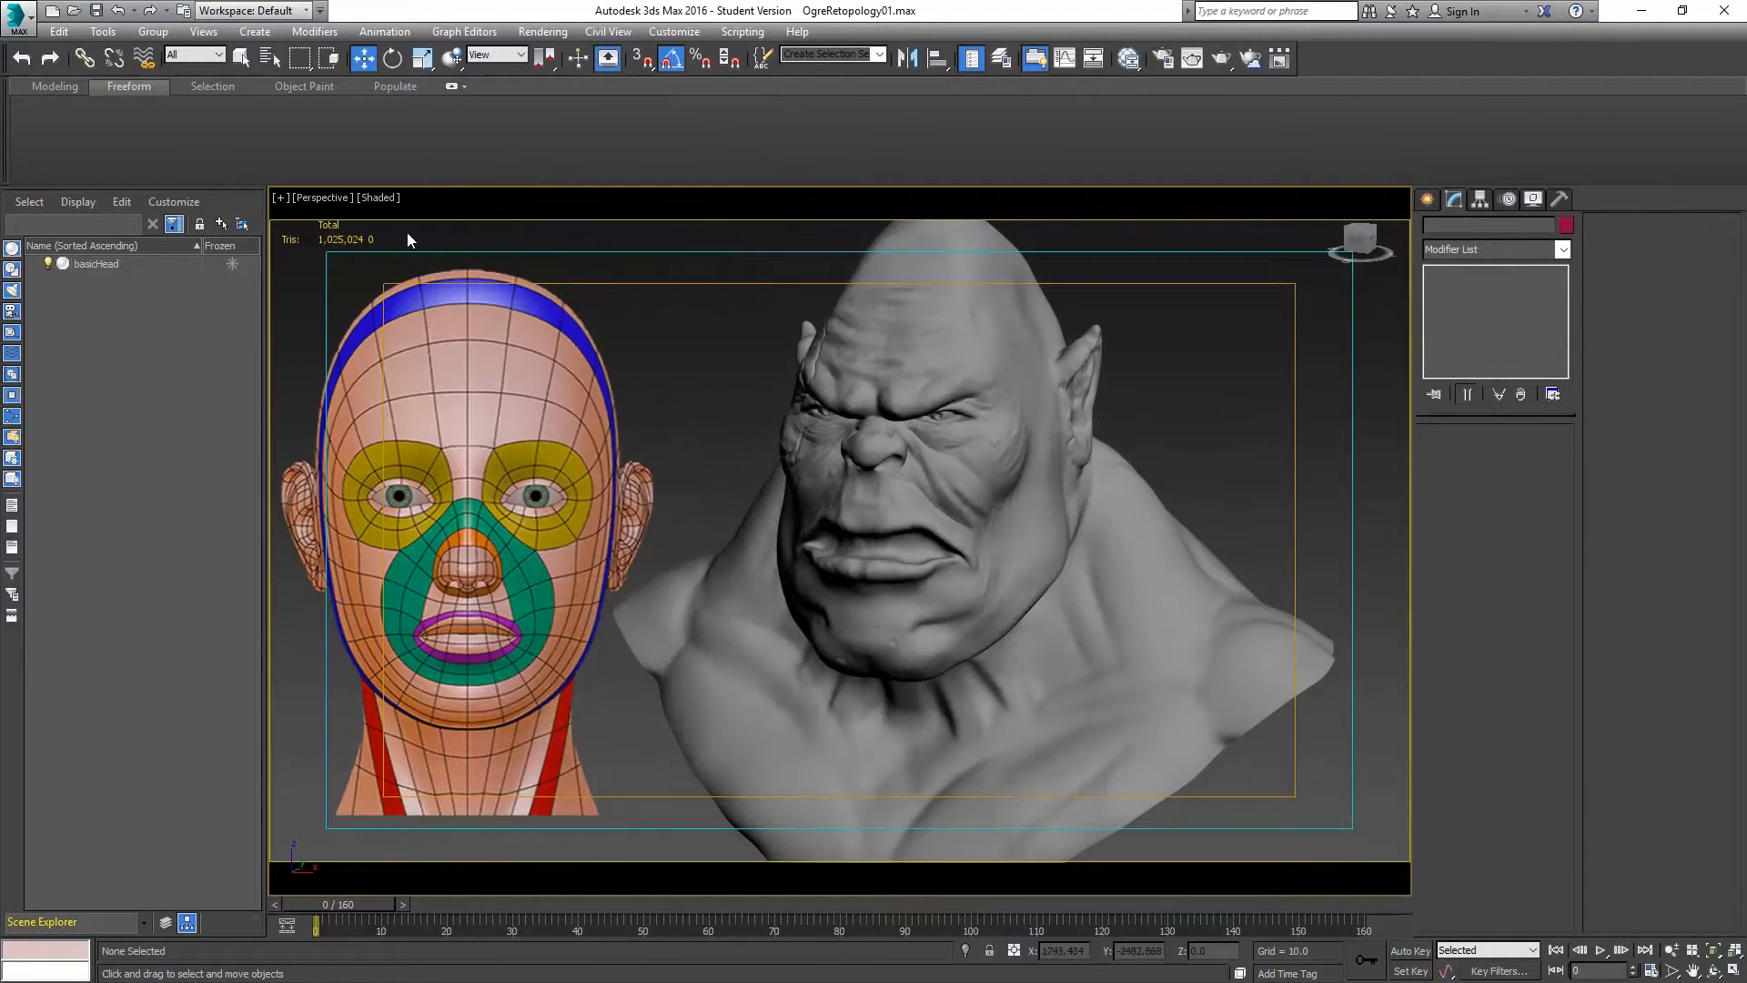
Check the viewport background options and the output size in the render setup.
{"action": "left_click", "coordinate": [378, 200]}
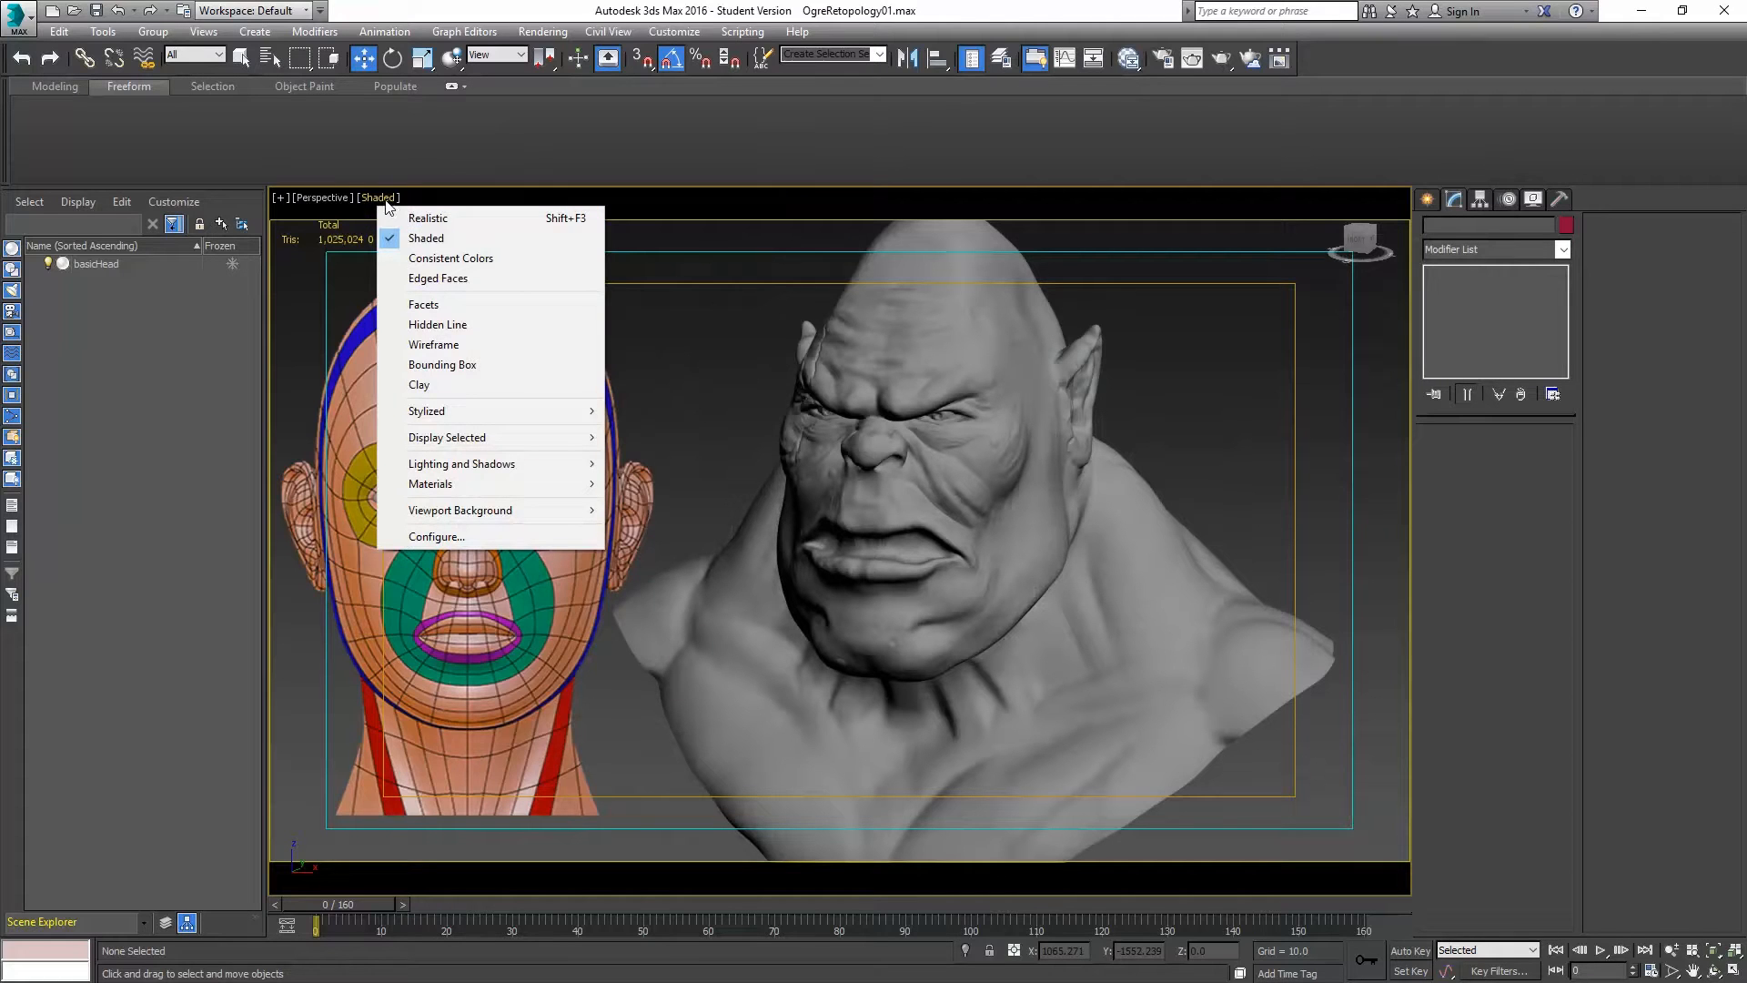
{"action": "mouse_move", "coordinate": [549, 520]}
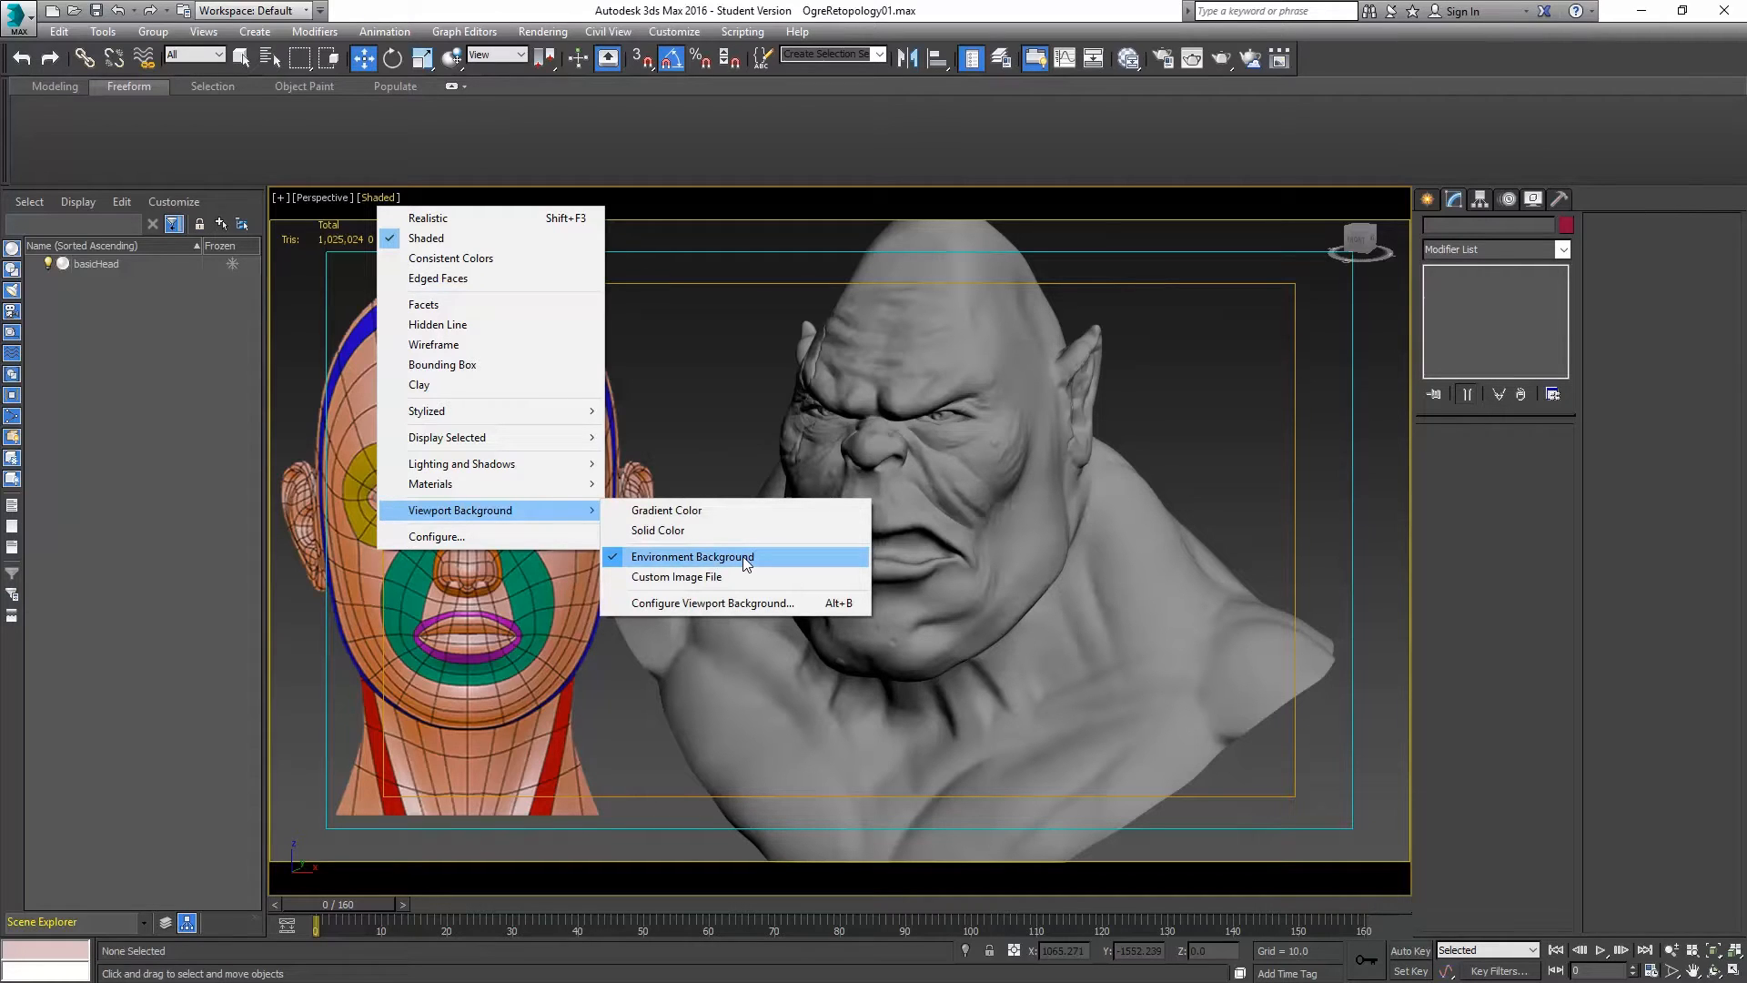
{"action": "left_click", "coordinate": [1164, 58]}
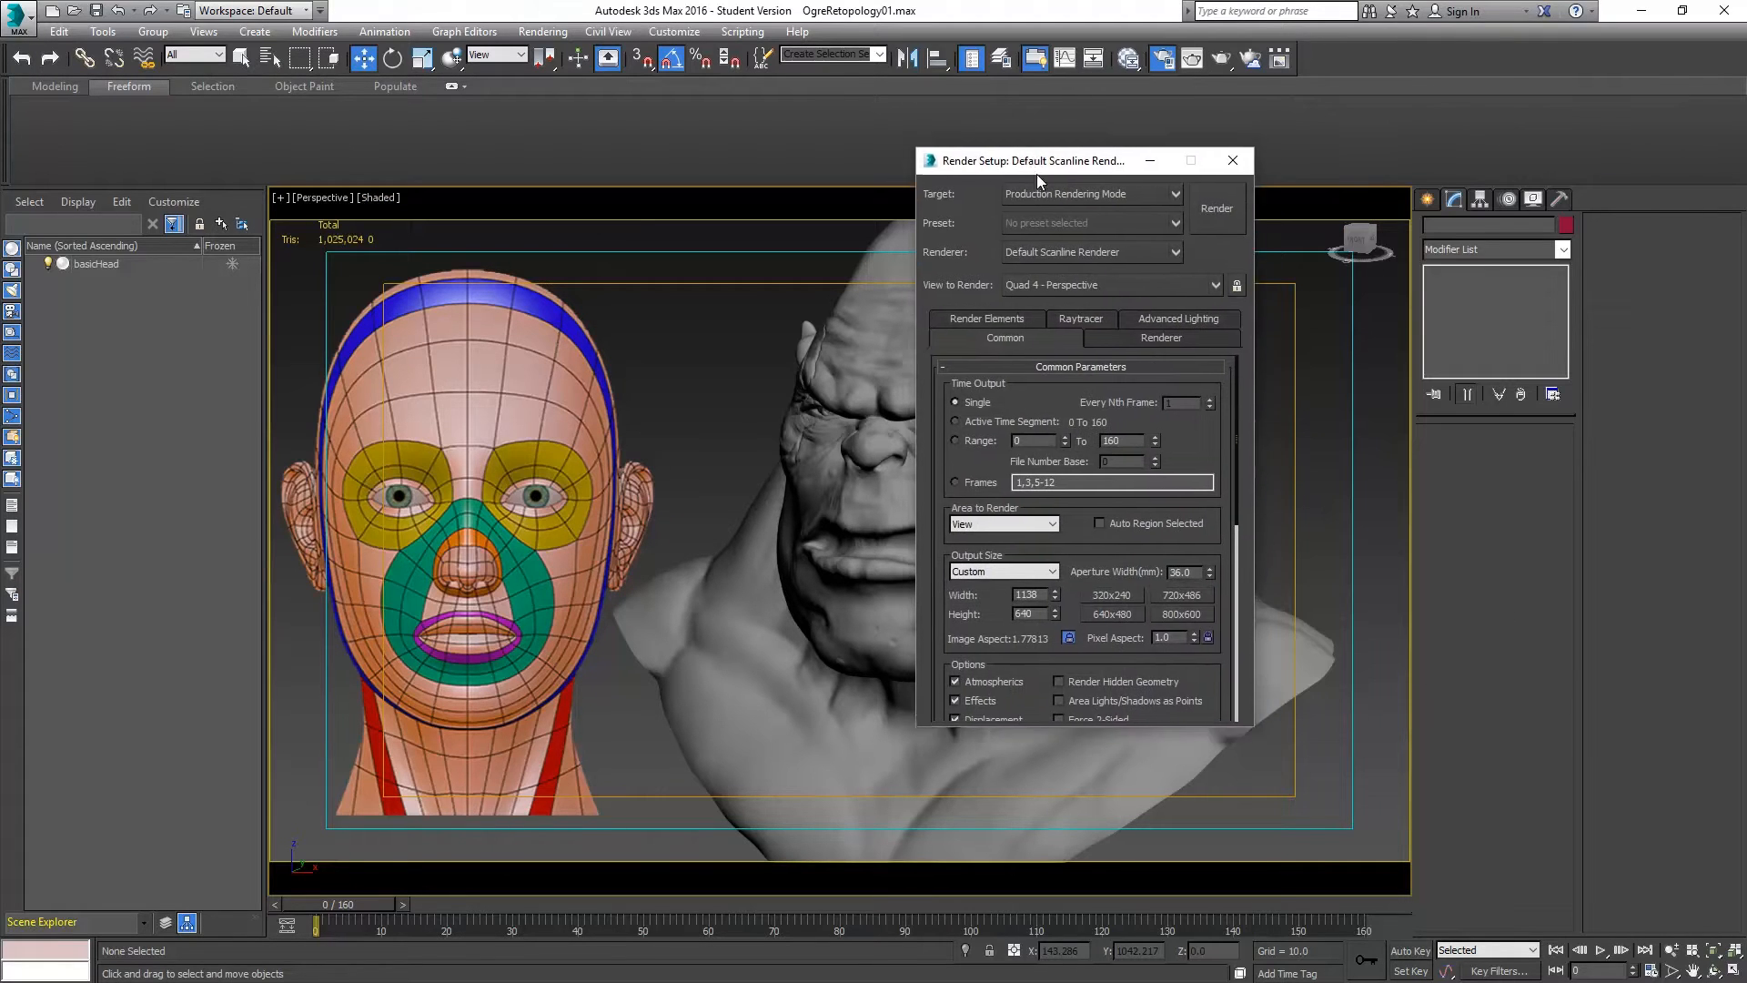
{"action": "scroll", "coordinate": [1076, 550], "scroll_direction": "down", "scroll_amount": 3}
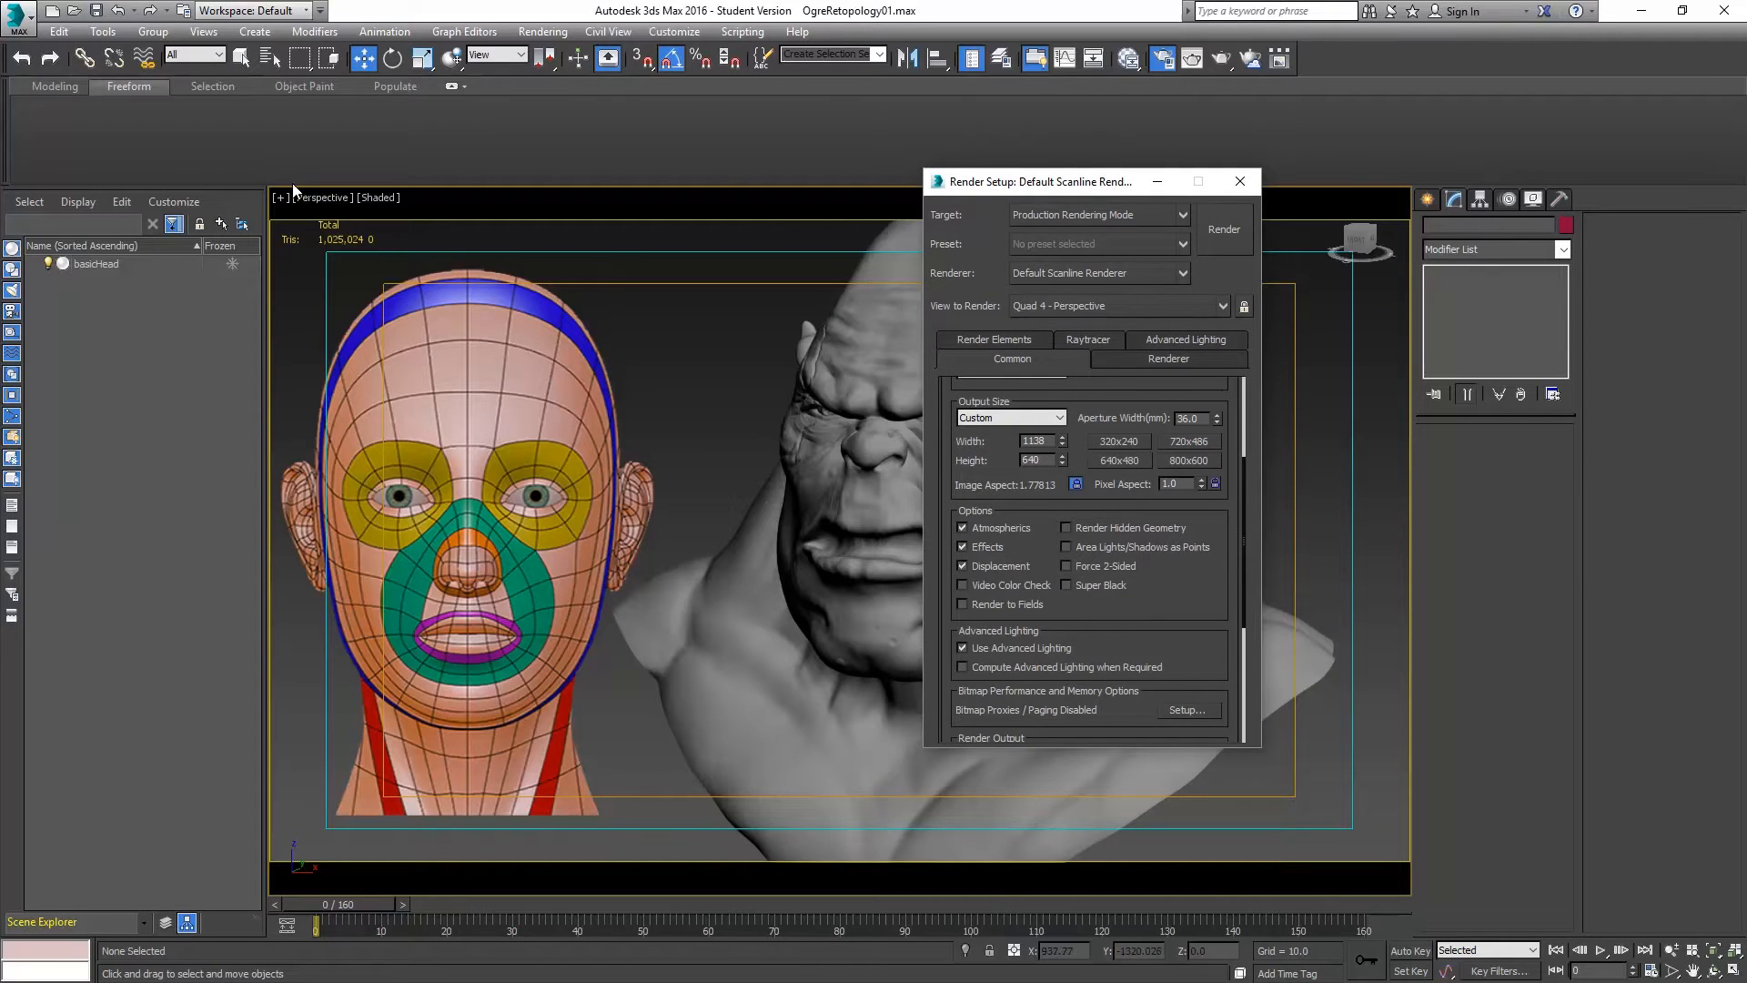
{"action": "left_click", "coordinate": [1239, 182]}
Select the basicHead sculpt and set PolyDraw to draw on its surface.
{"action": "middle_click_drag", "start_coordinate": [784, 460], "coordinate": [943, 451]}
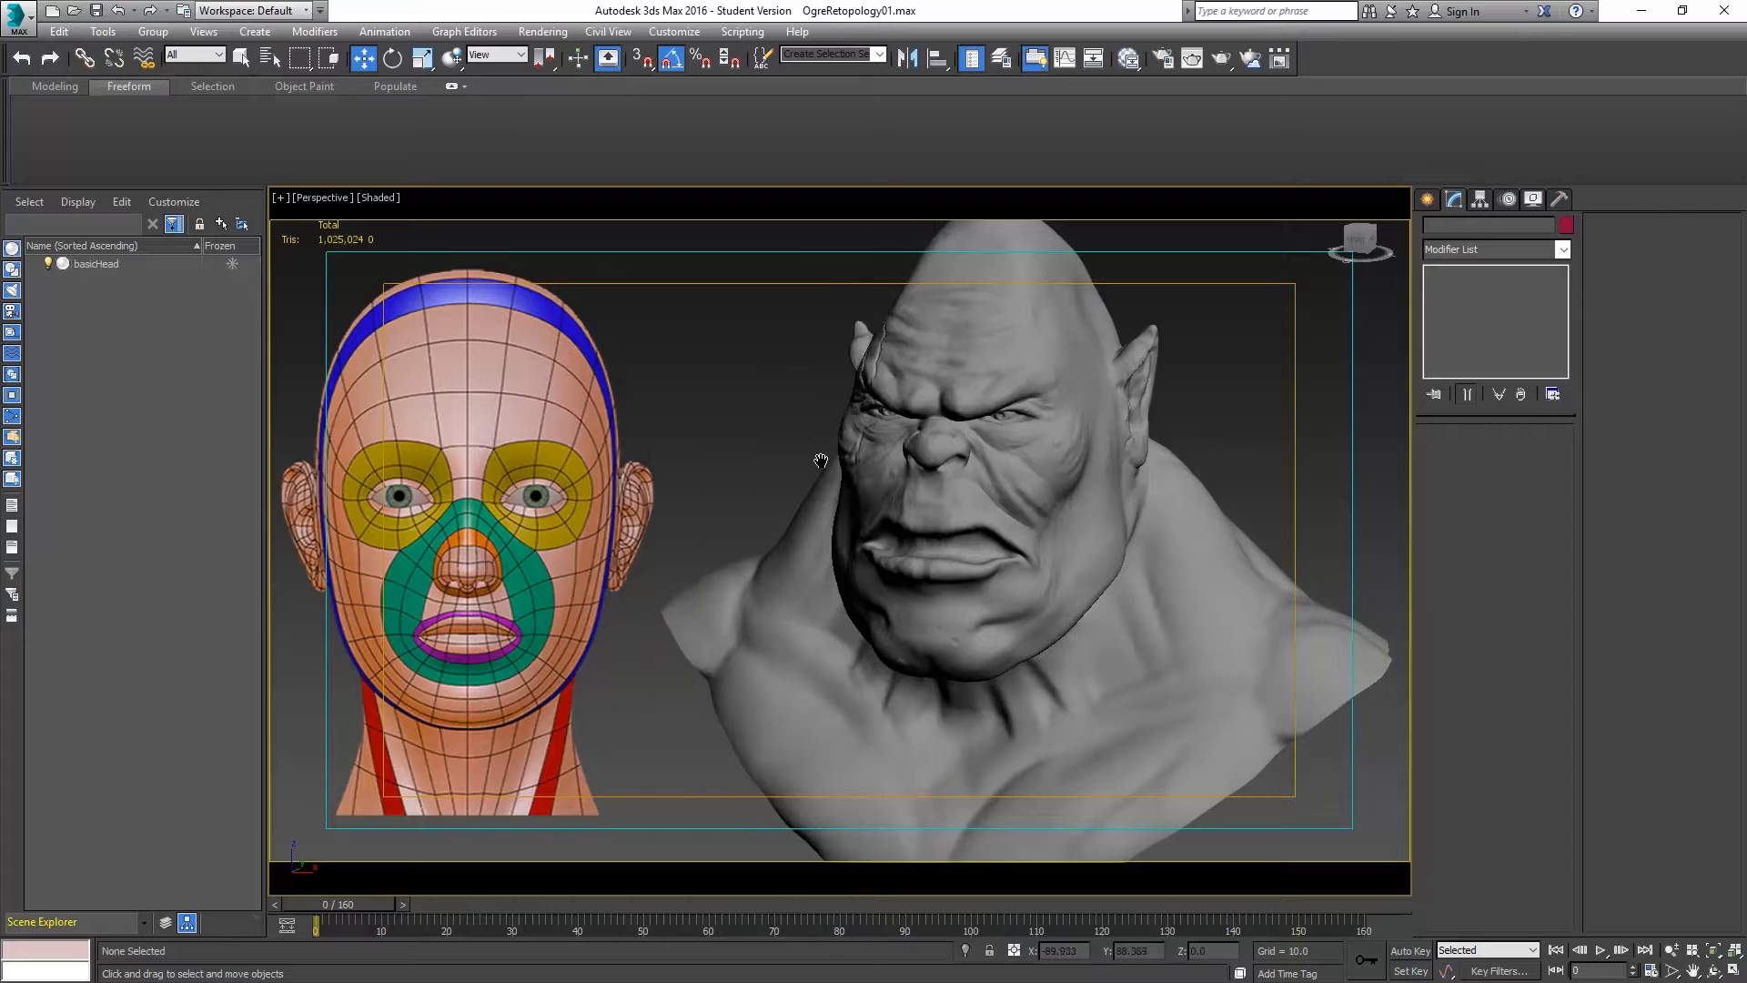
{"action": "left_click", "coordinate": [968, 341]}
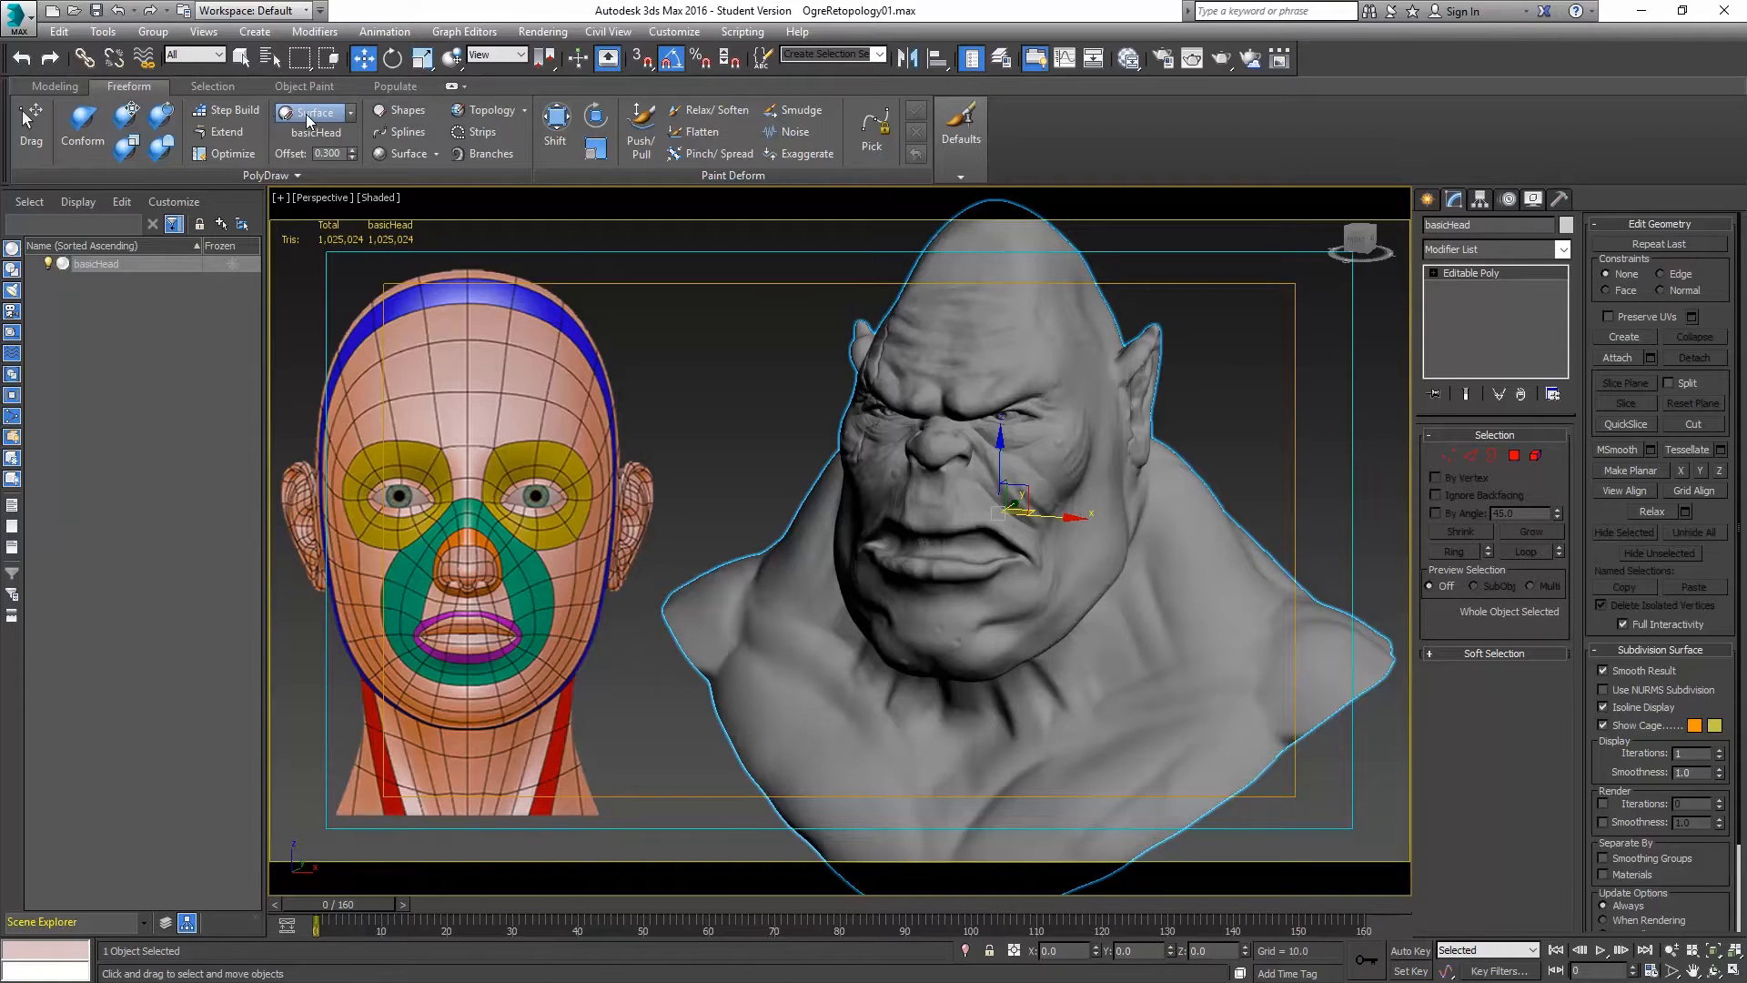
{"action": "left_click", "coordinate": [352, 112]}
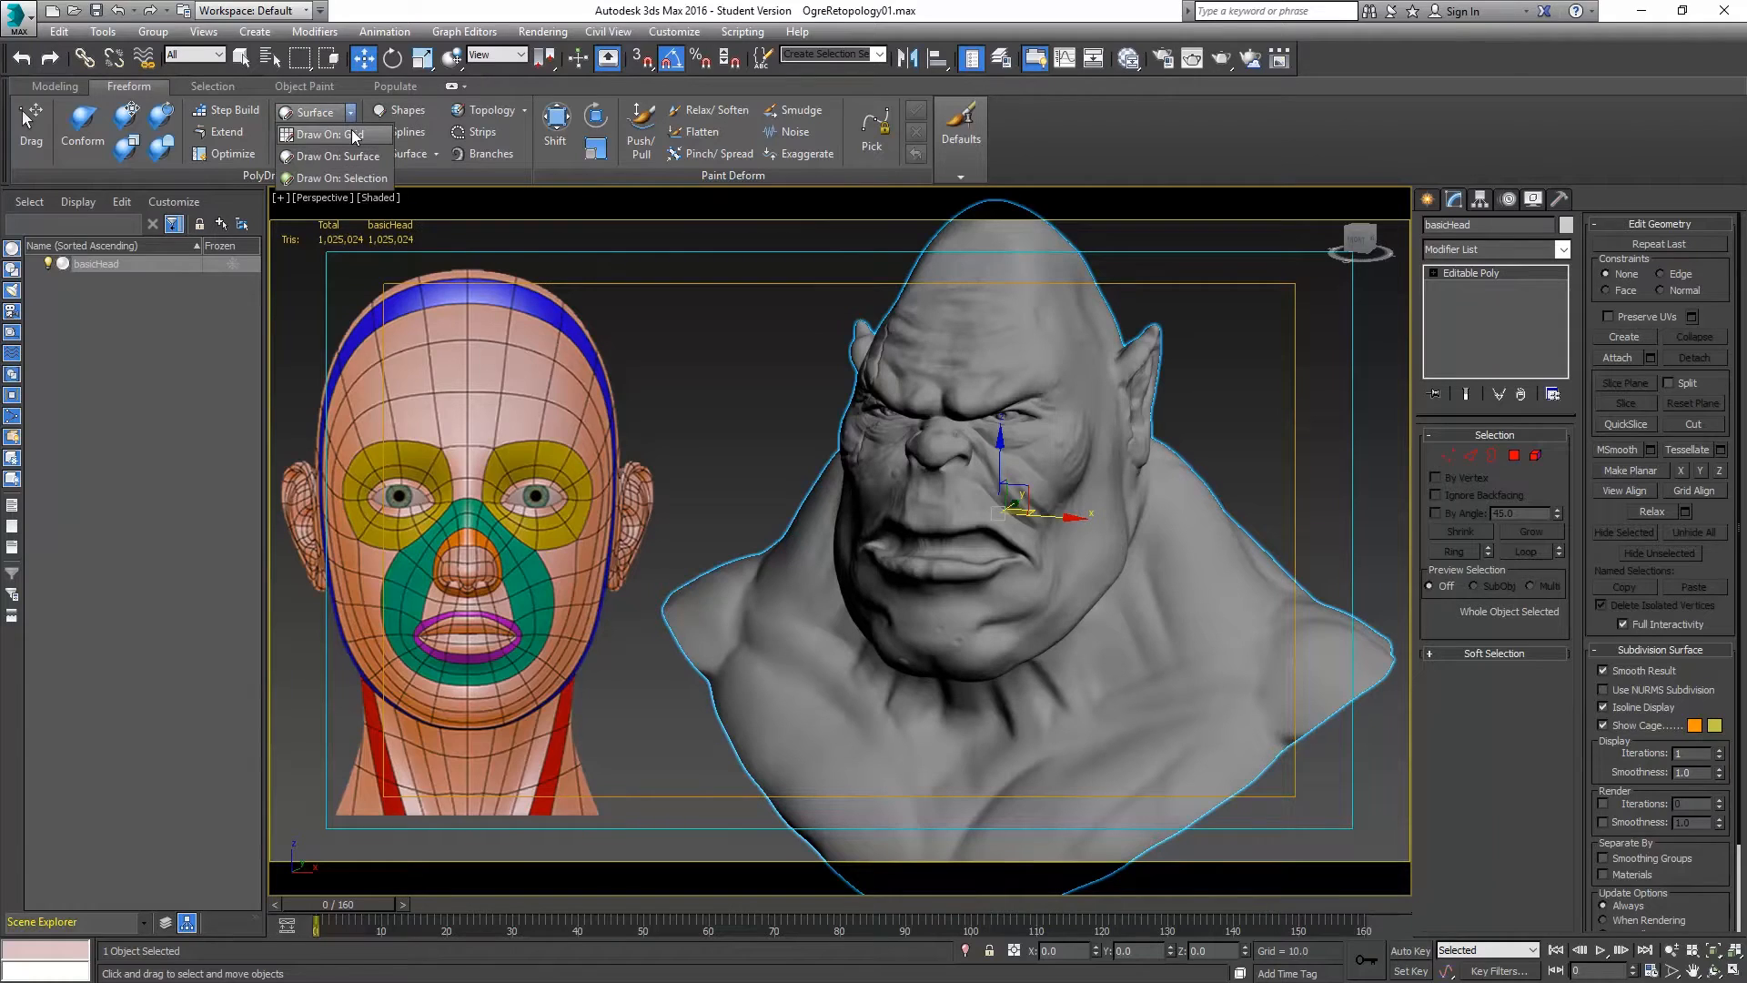
{"action": "left_click", "coordinate": [351, 132]}
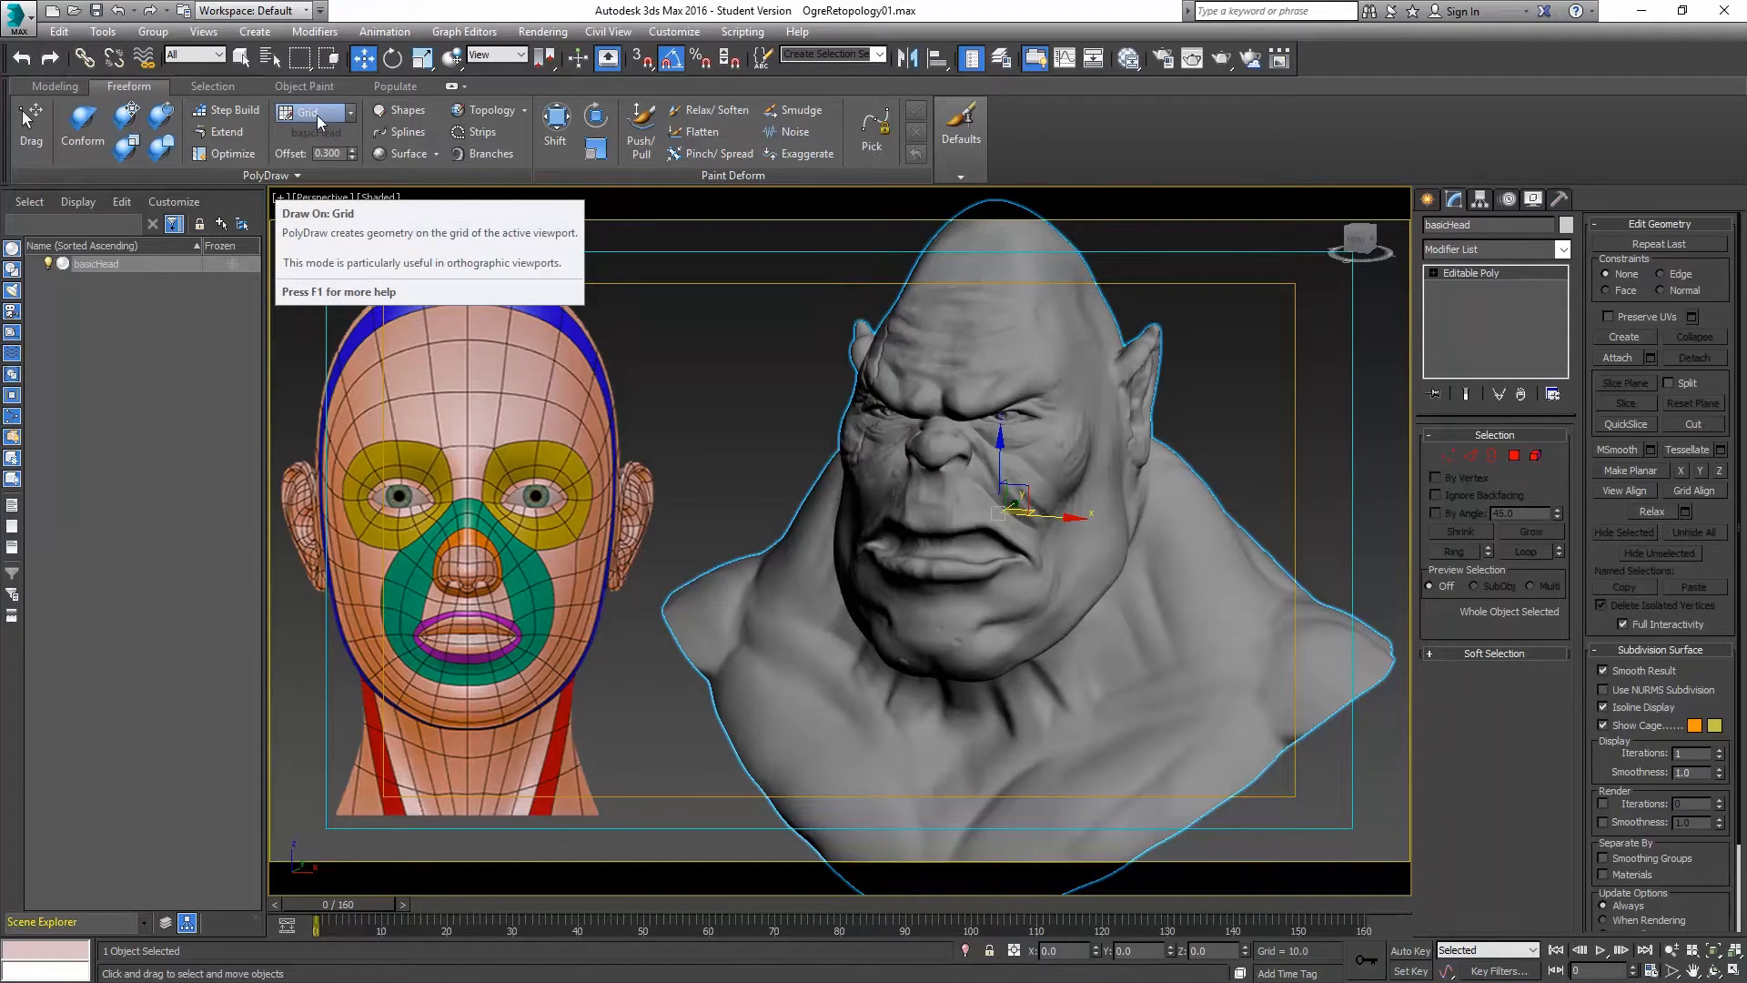
{"action": "left_click", "coordinate": [350, 115]}
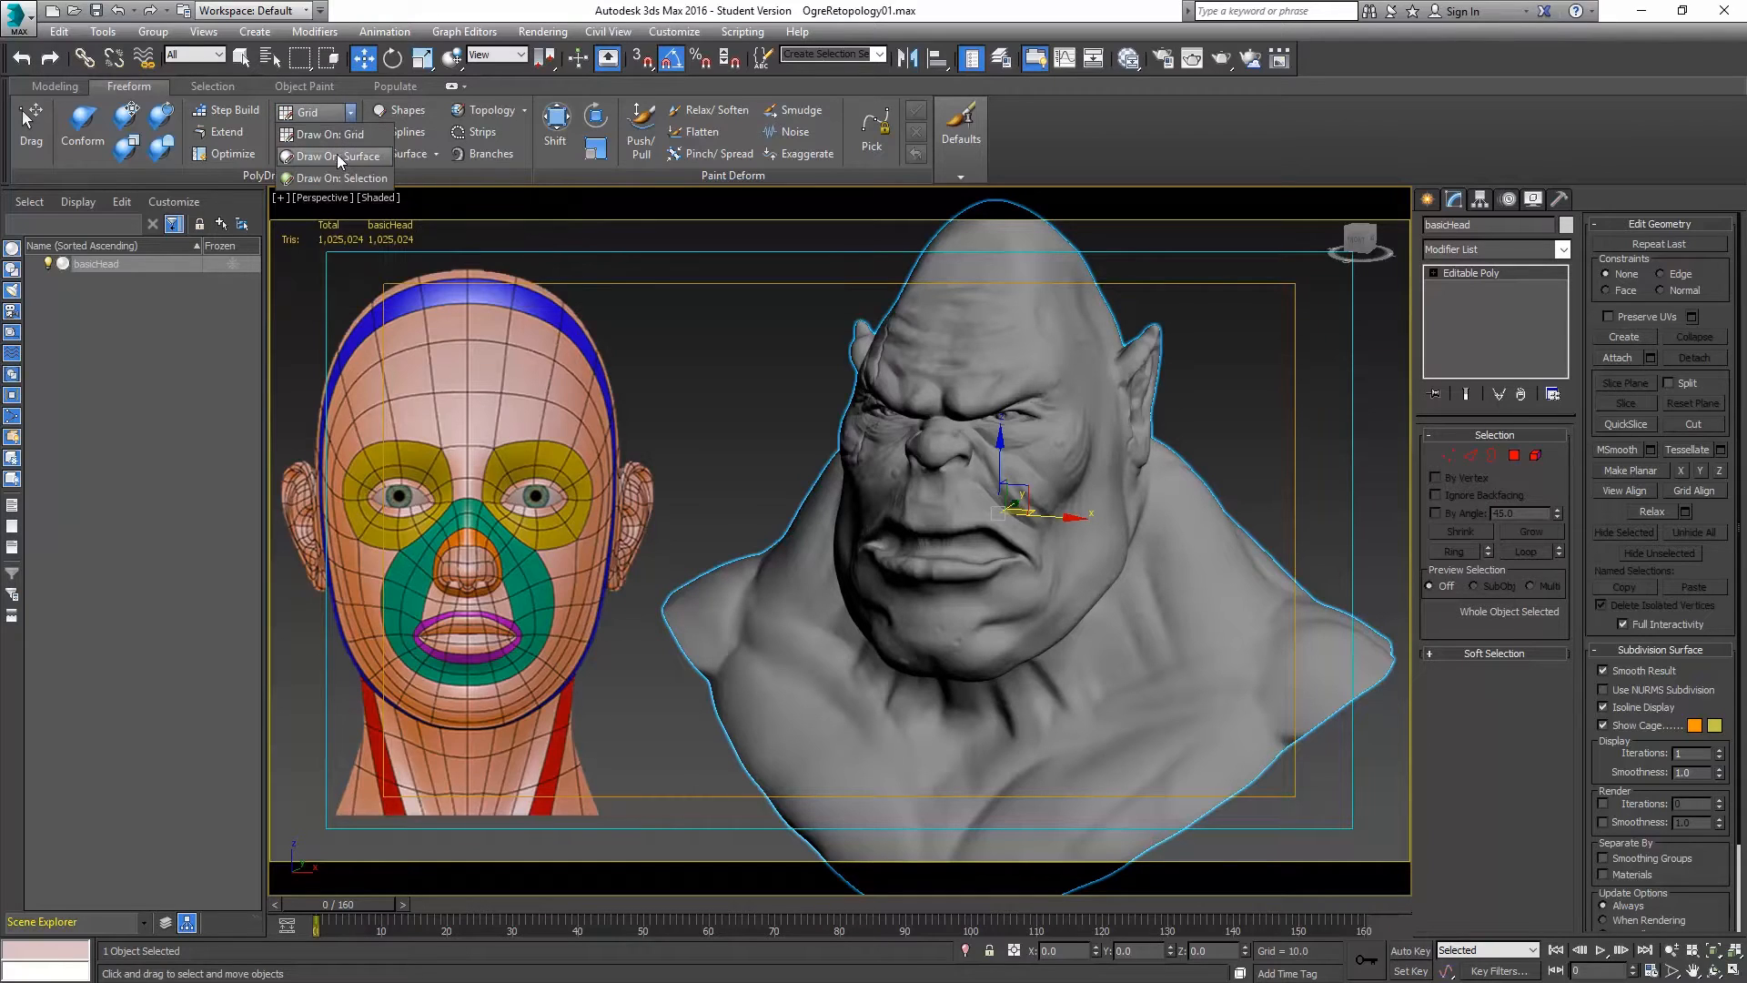
{"action": "left_click", "coordinate": [342, 157]}
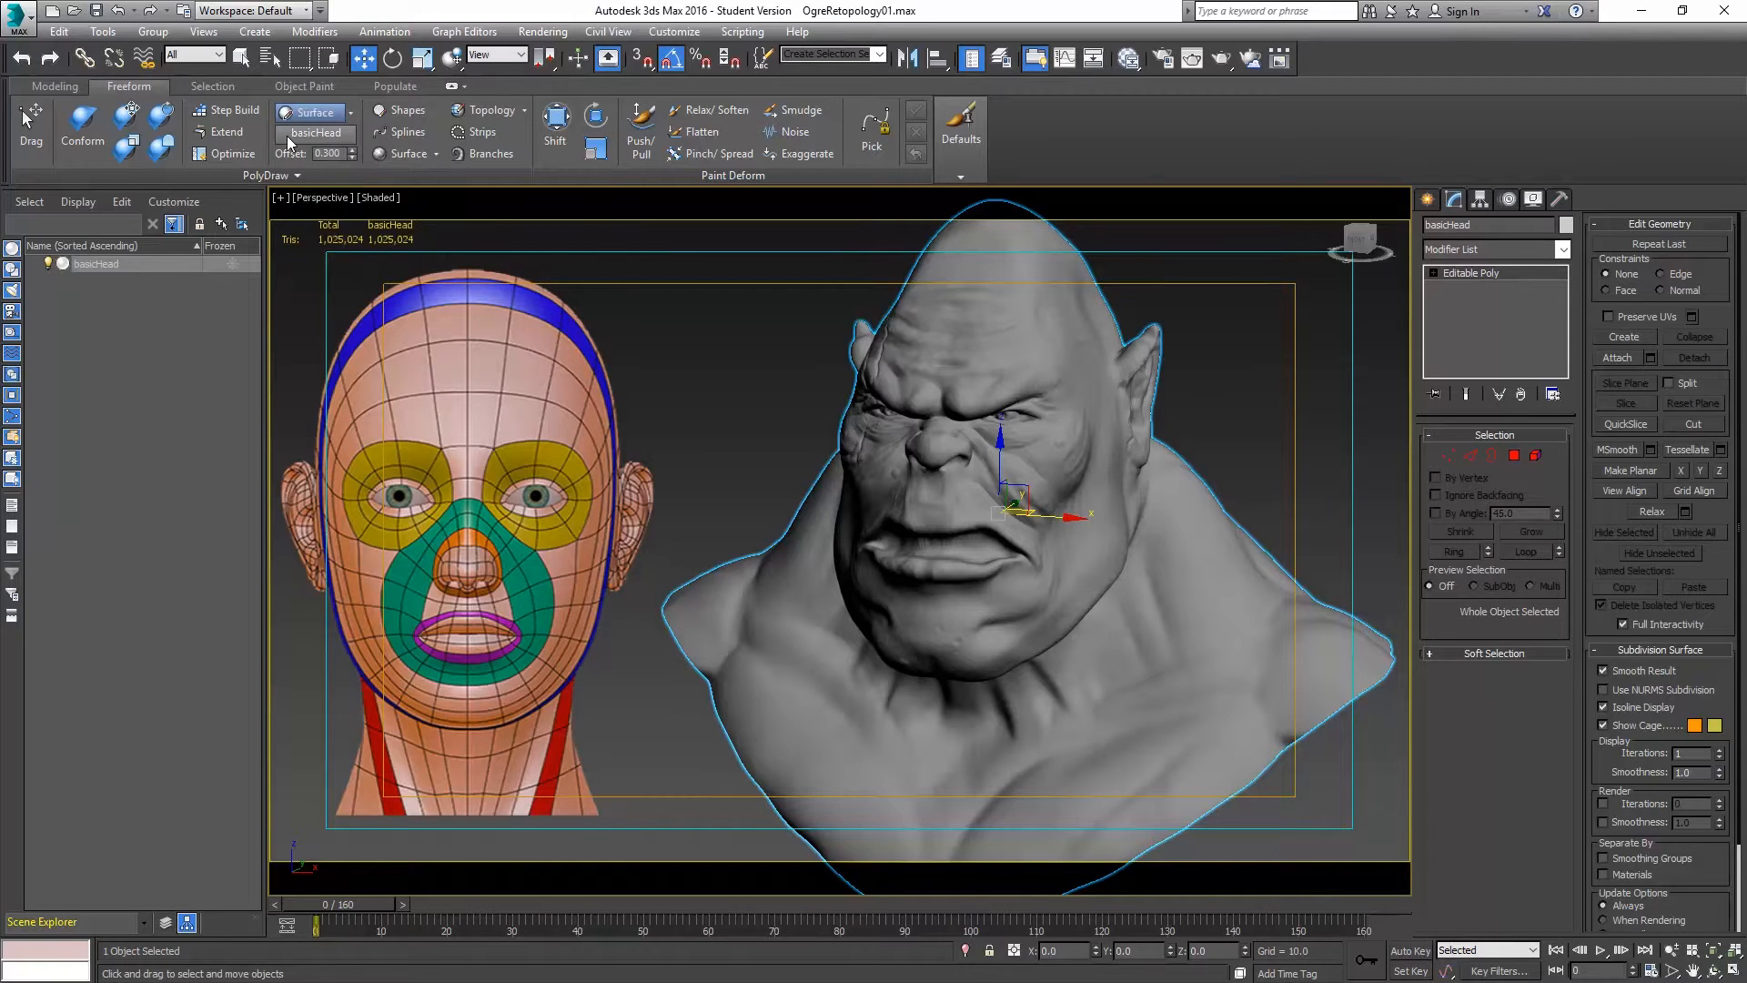
{"action": "key", "text": "w"}
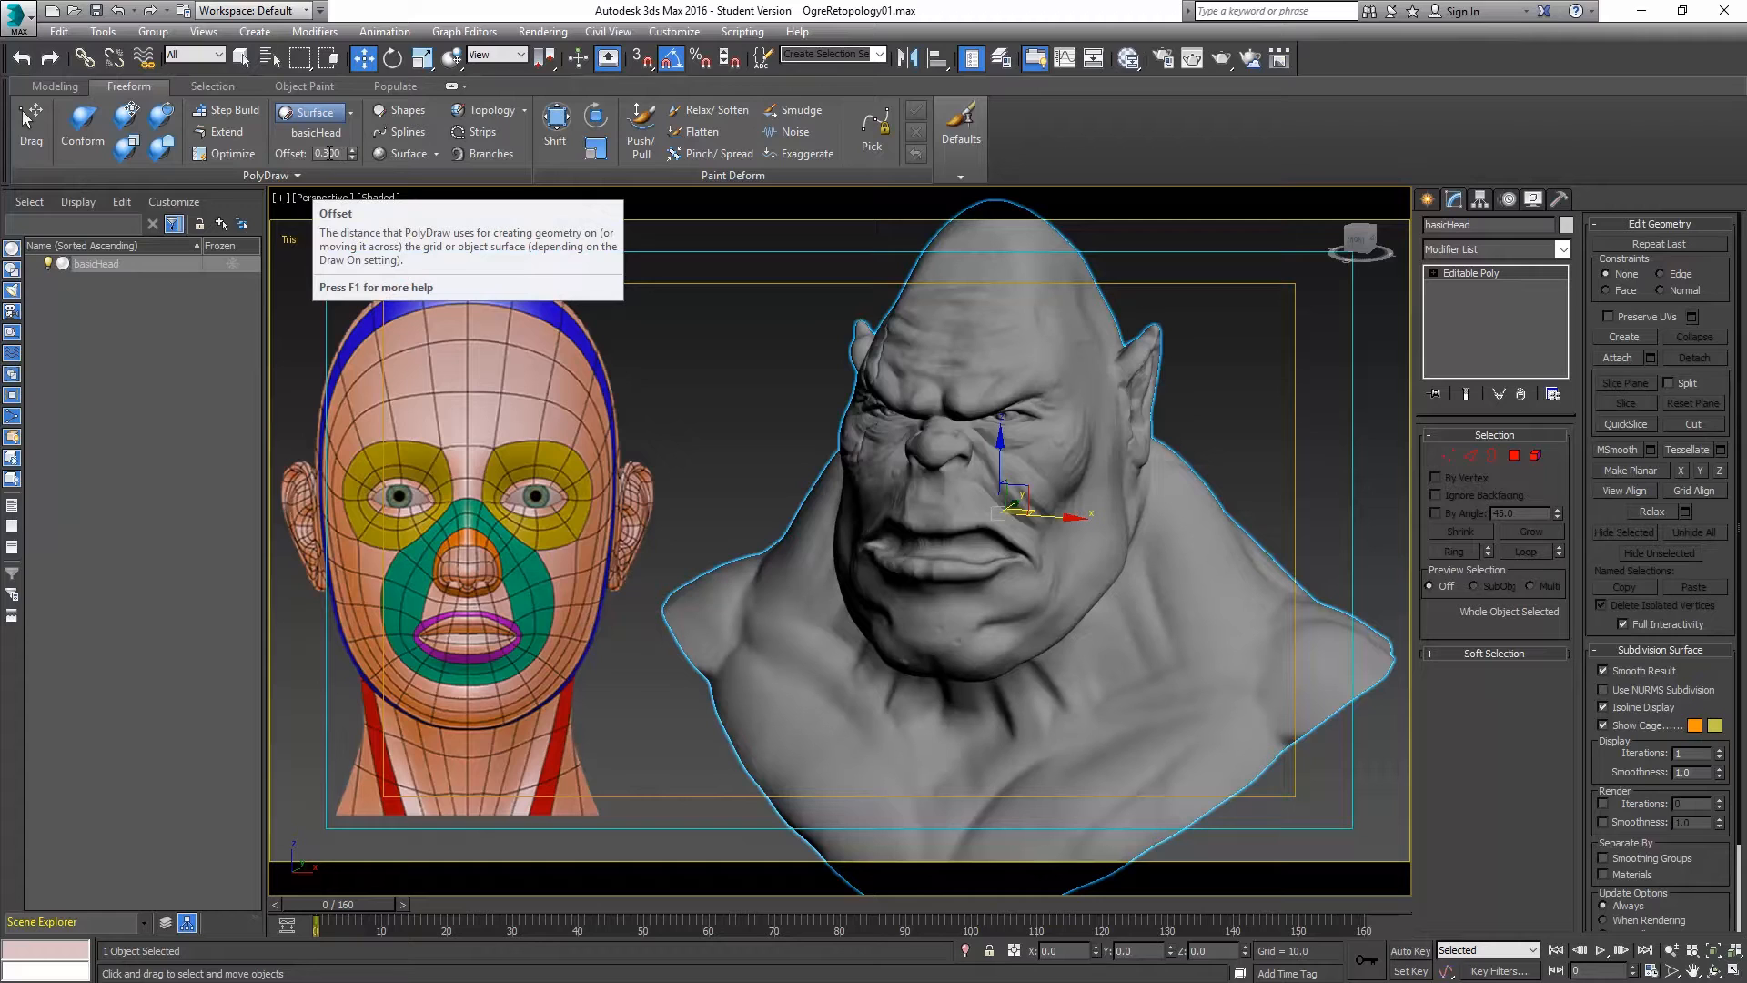
{"action": "left_click_drag", "start_coordinate": [329, 153], "coordinate": [317, 153]}
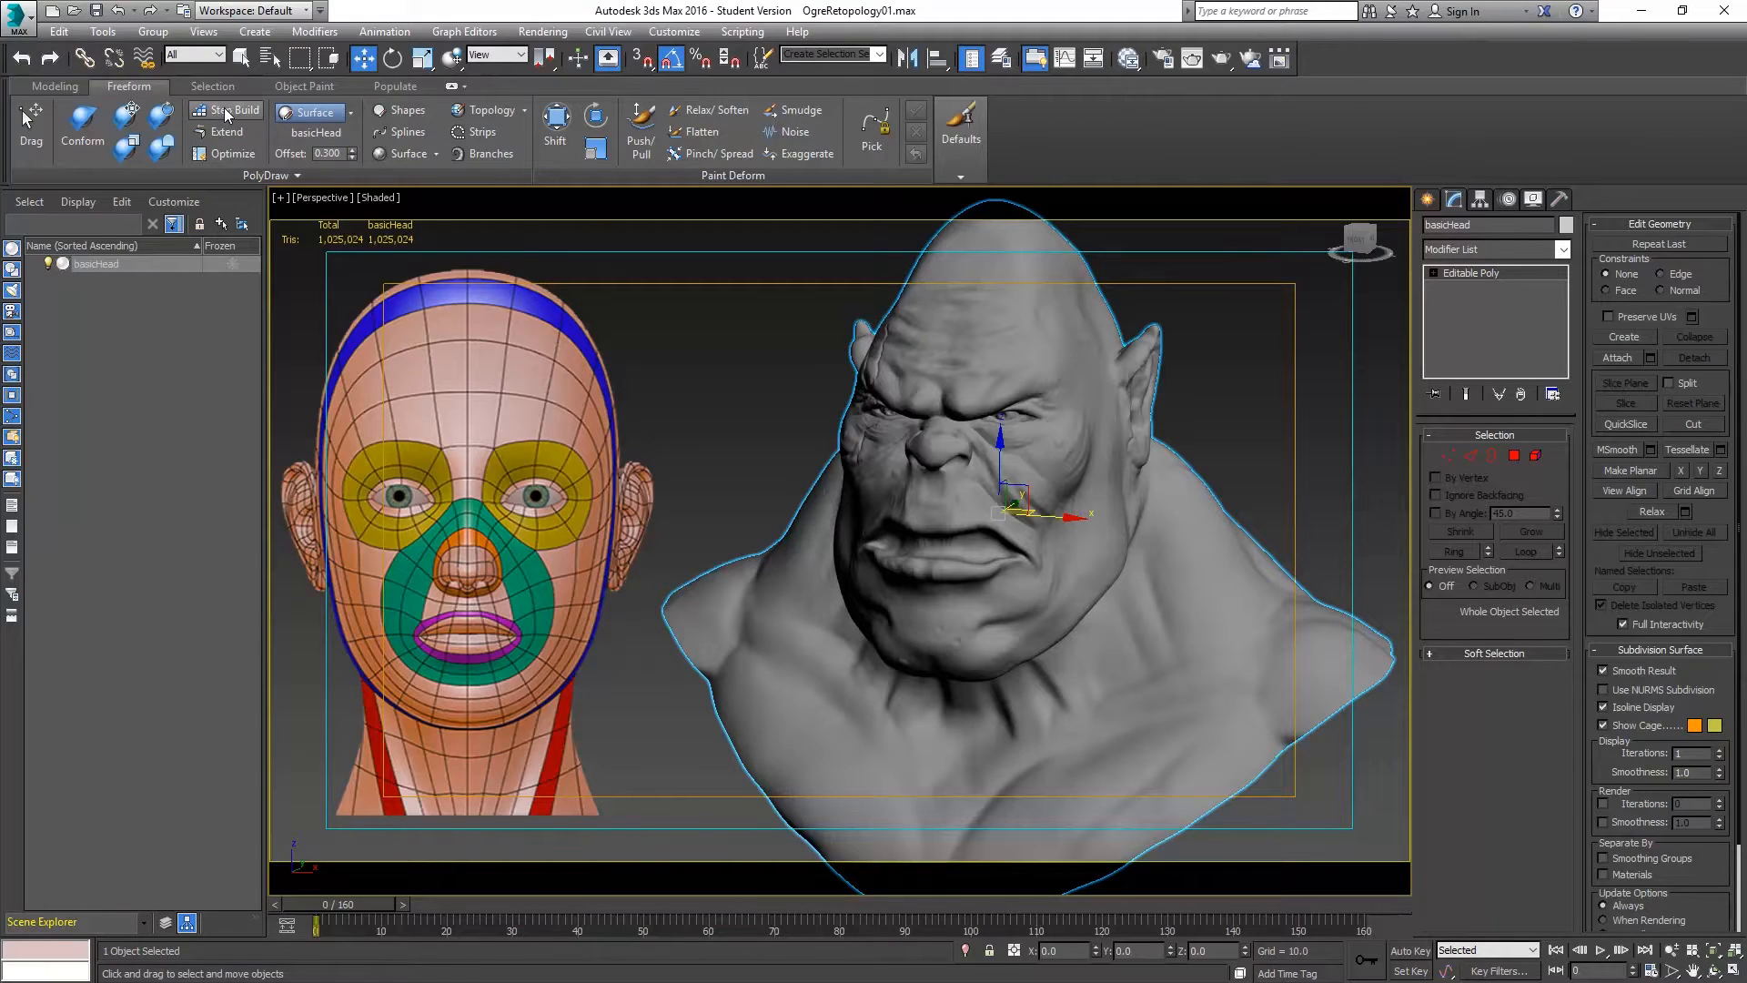
Create a new empty PolyDraw object and name it Lowpoly.
{"action": "left_click", "coordinate": [247, 177]}
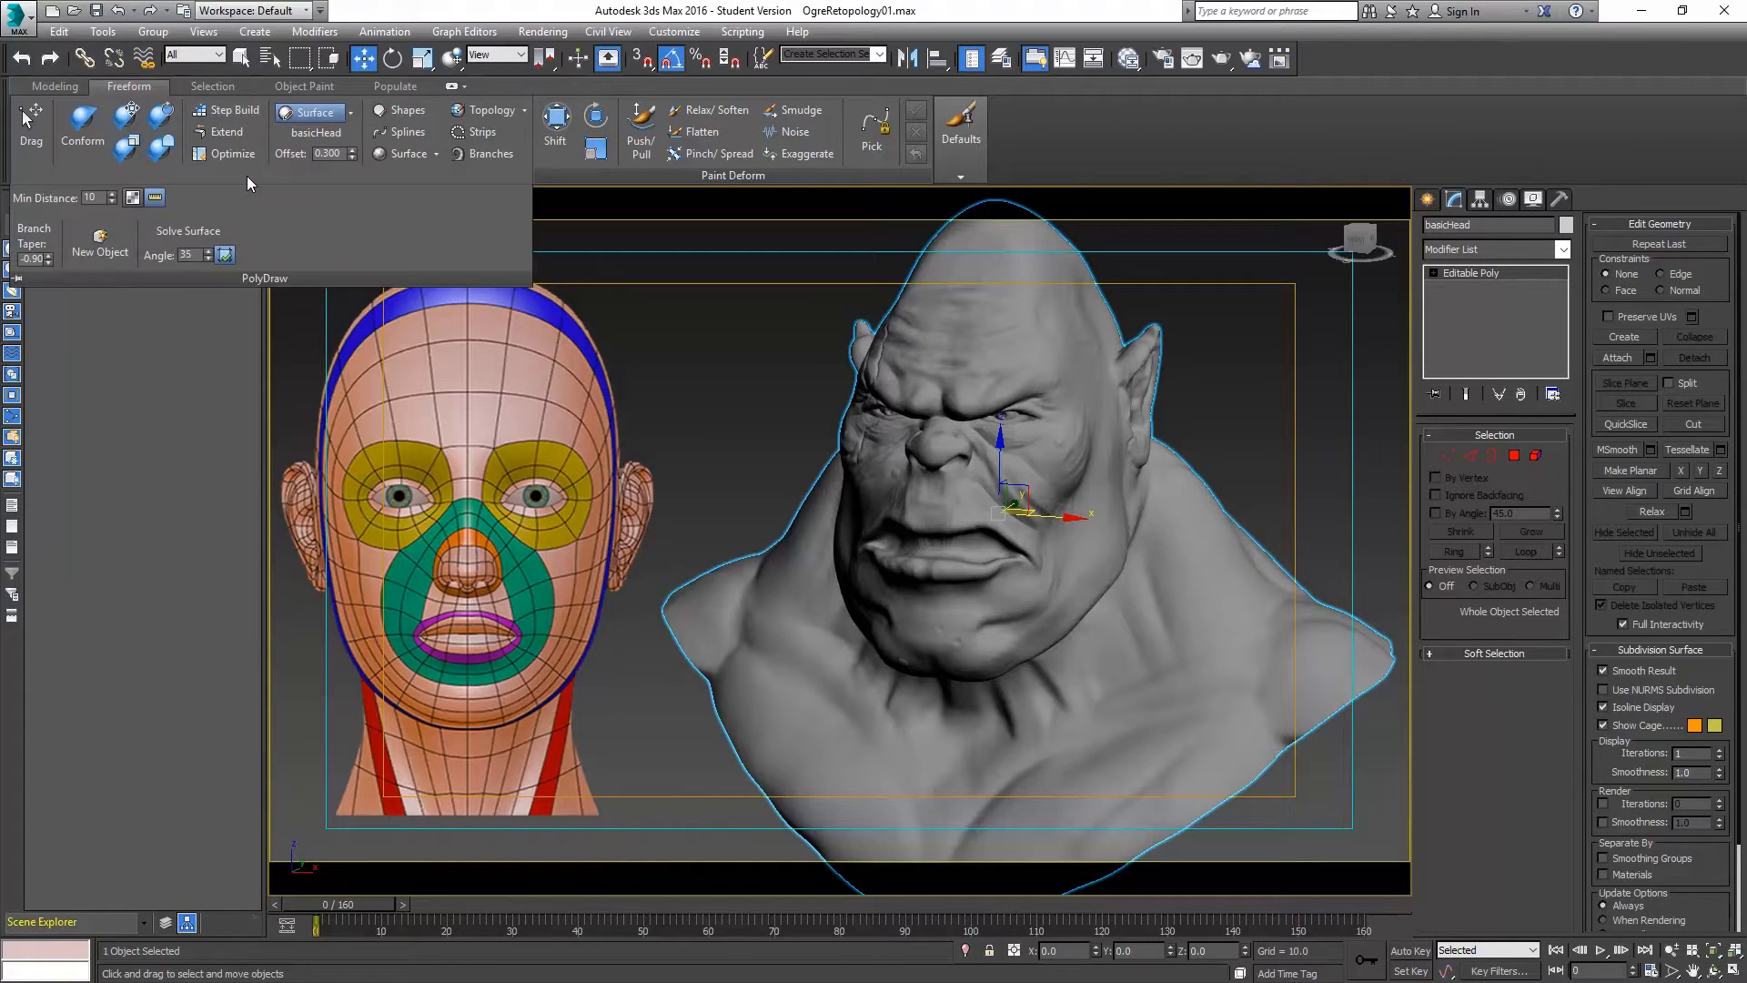
{"action": "left_click", "coordinate": [101, 244]}
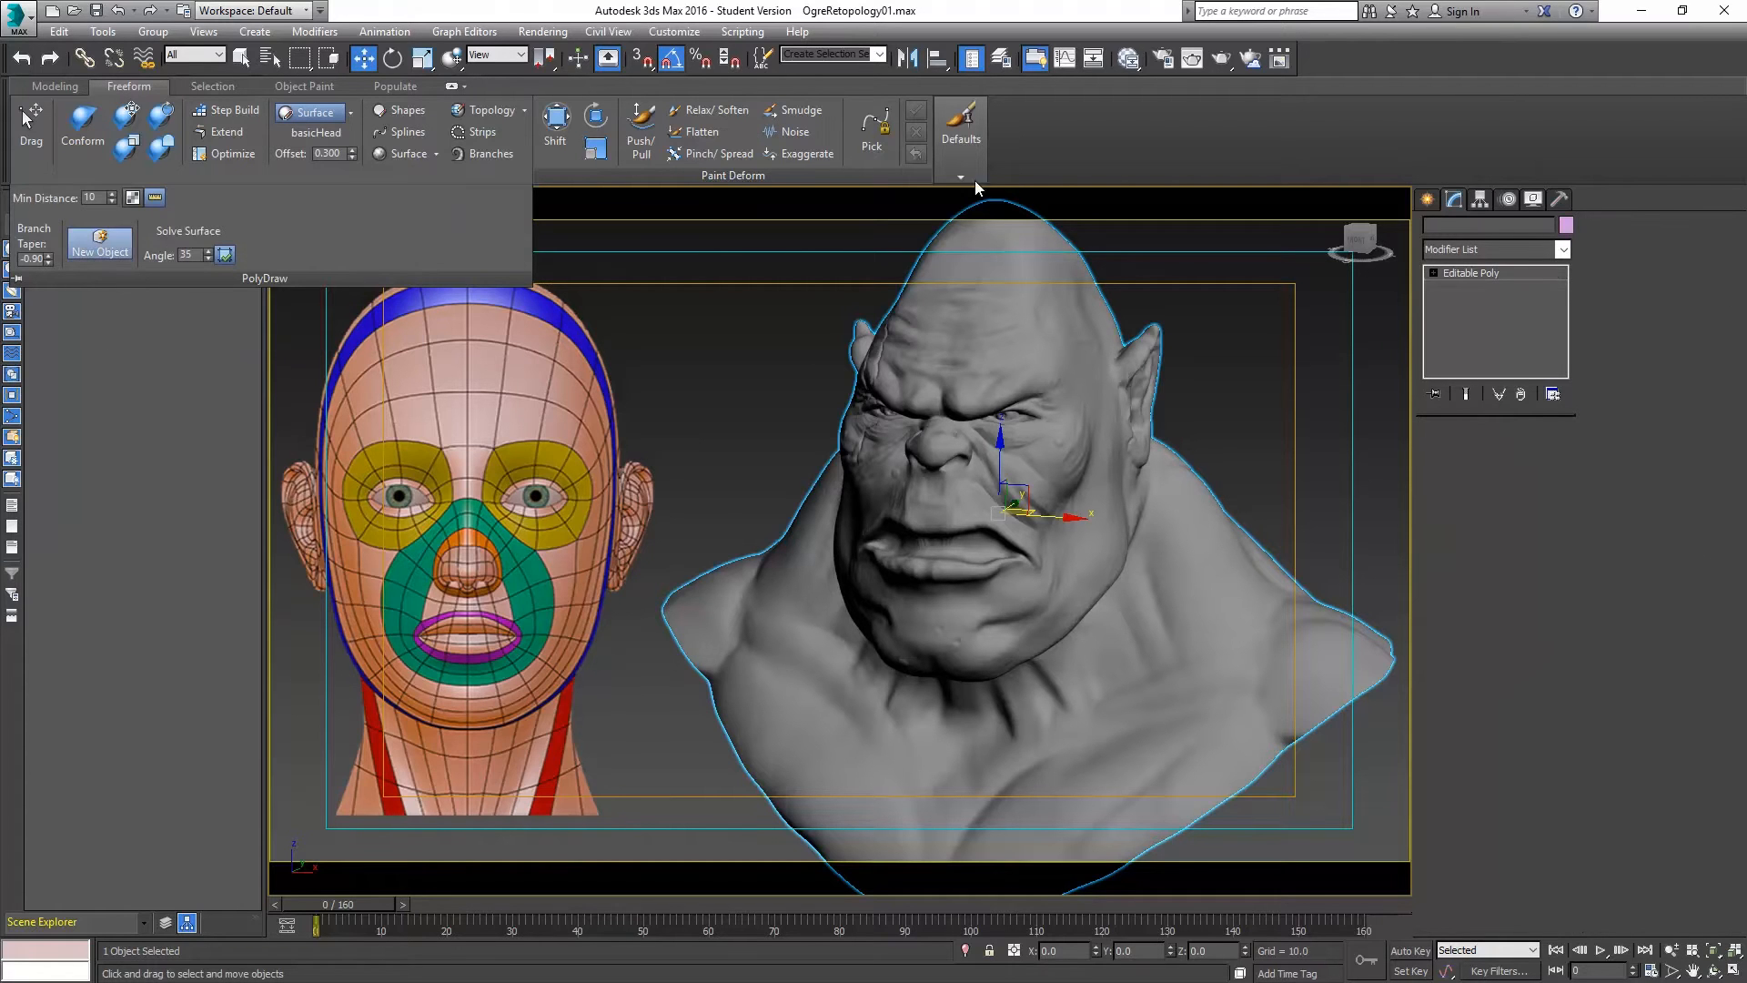
{"action": "double_click", "coordinate": [1468, 225]}
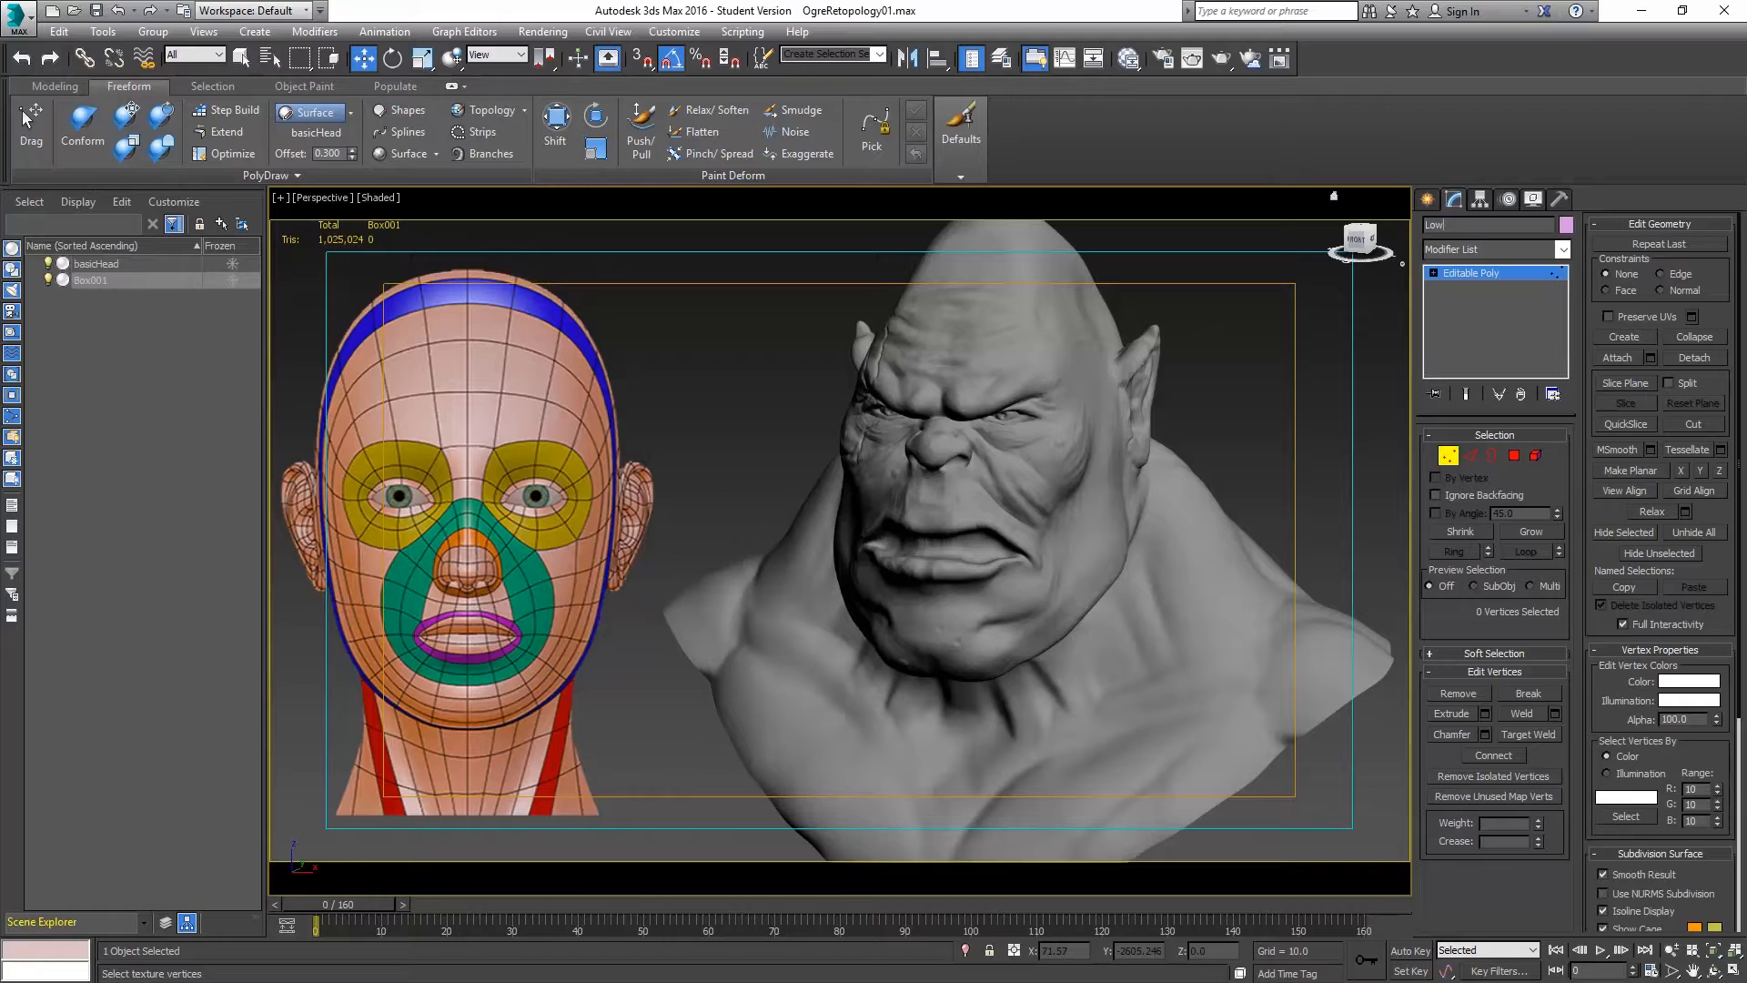
{"action": "key", "text": "Return"}
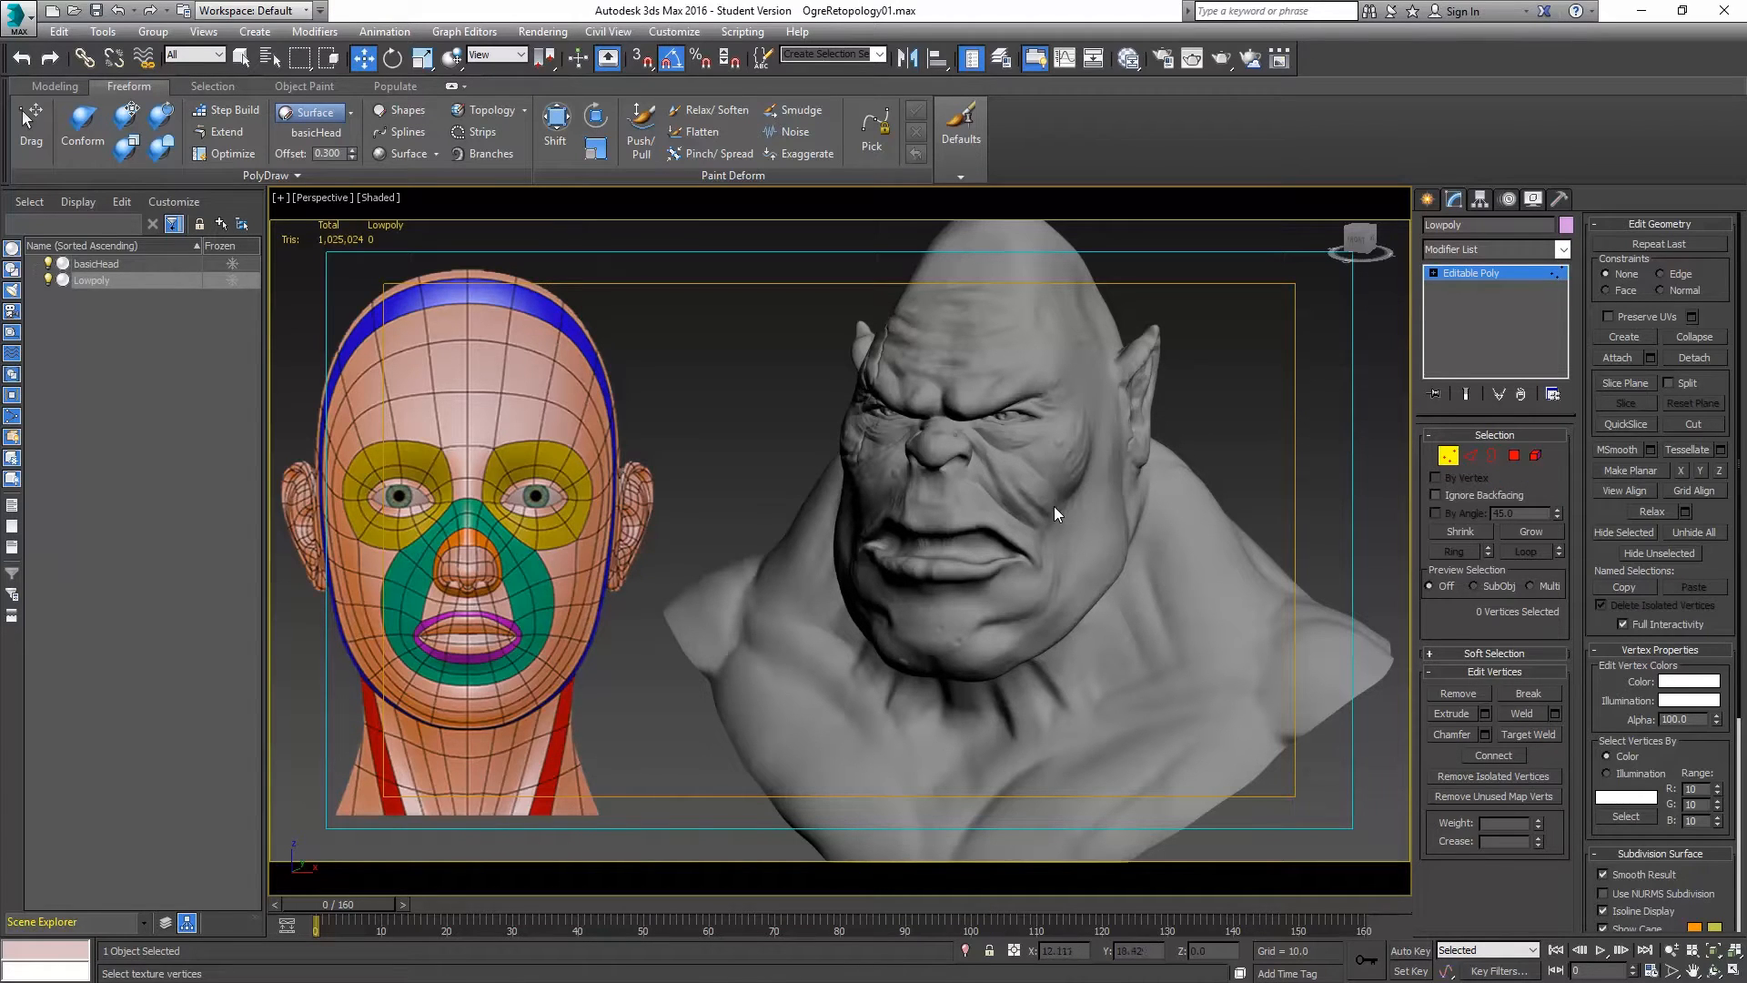
Leave vertex editing and make Lowpoly the selected object in the scene.
{"action": "middle_click_drag", "start_coordinate": [1024, 508], "coordinate": [1087, 488], "text": "alt"}
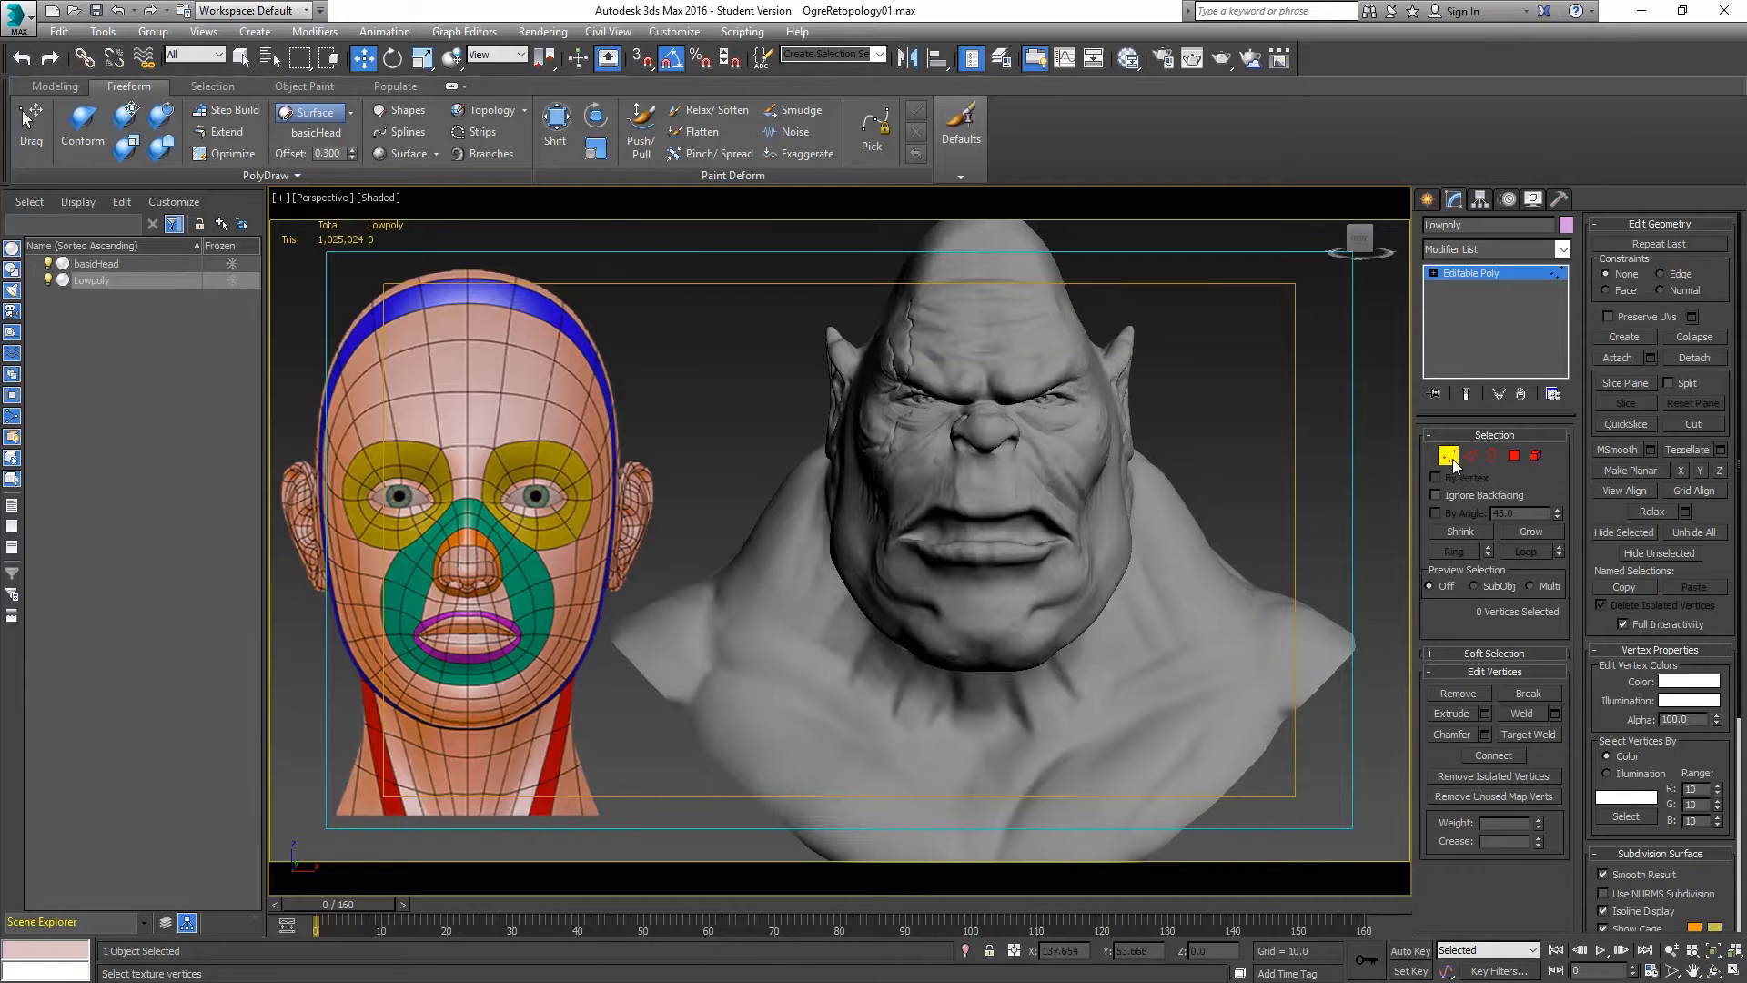
{"action": "left_click", "coordinate": [1450, 458]}
{"action": "left_click", "coordinate": [1067, 487]}
{"action": "middle_click_drag", "start_coordinate": [1067, 488], "coordinate": [1044, 501], "text": "alt"}
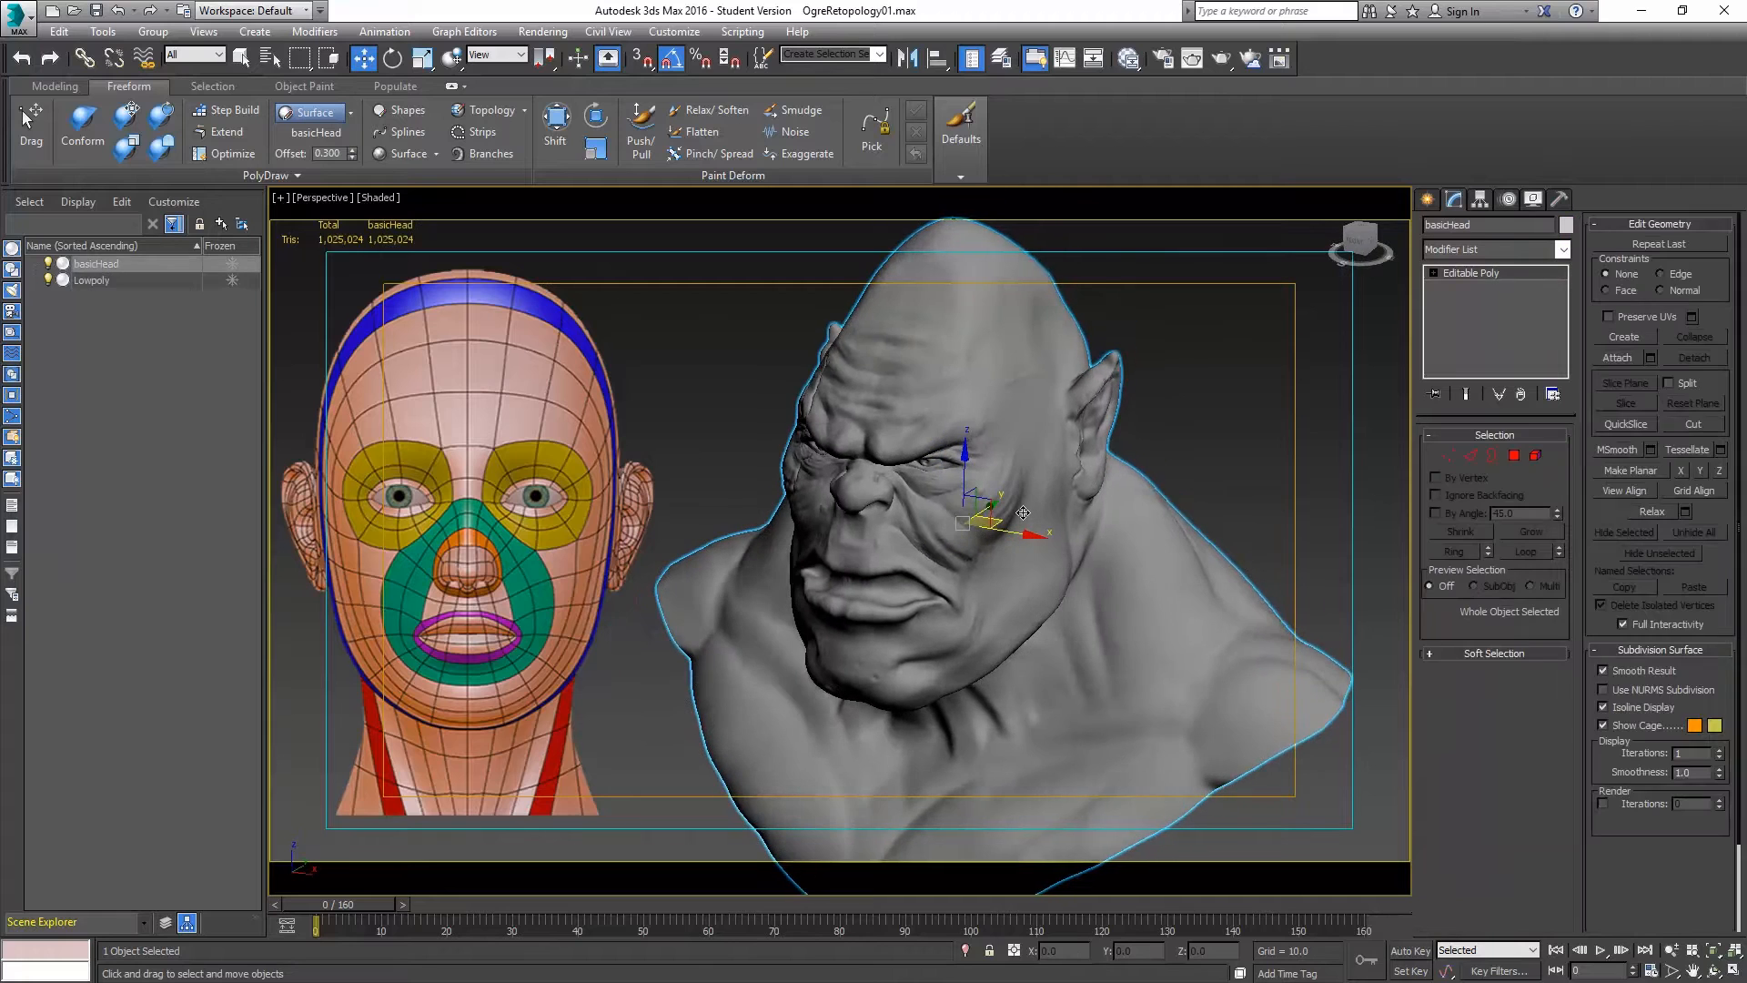
{"action": "key", "text": "g"}
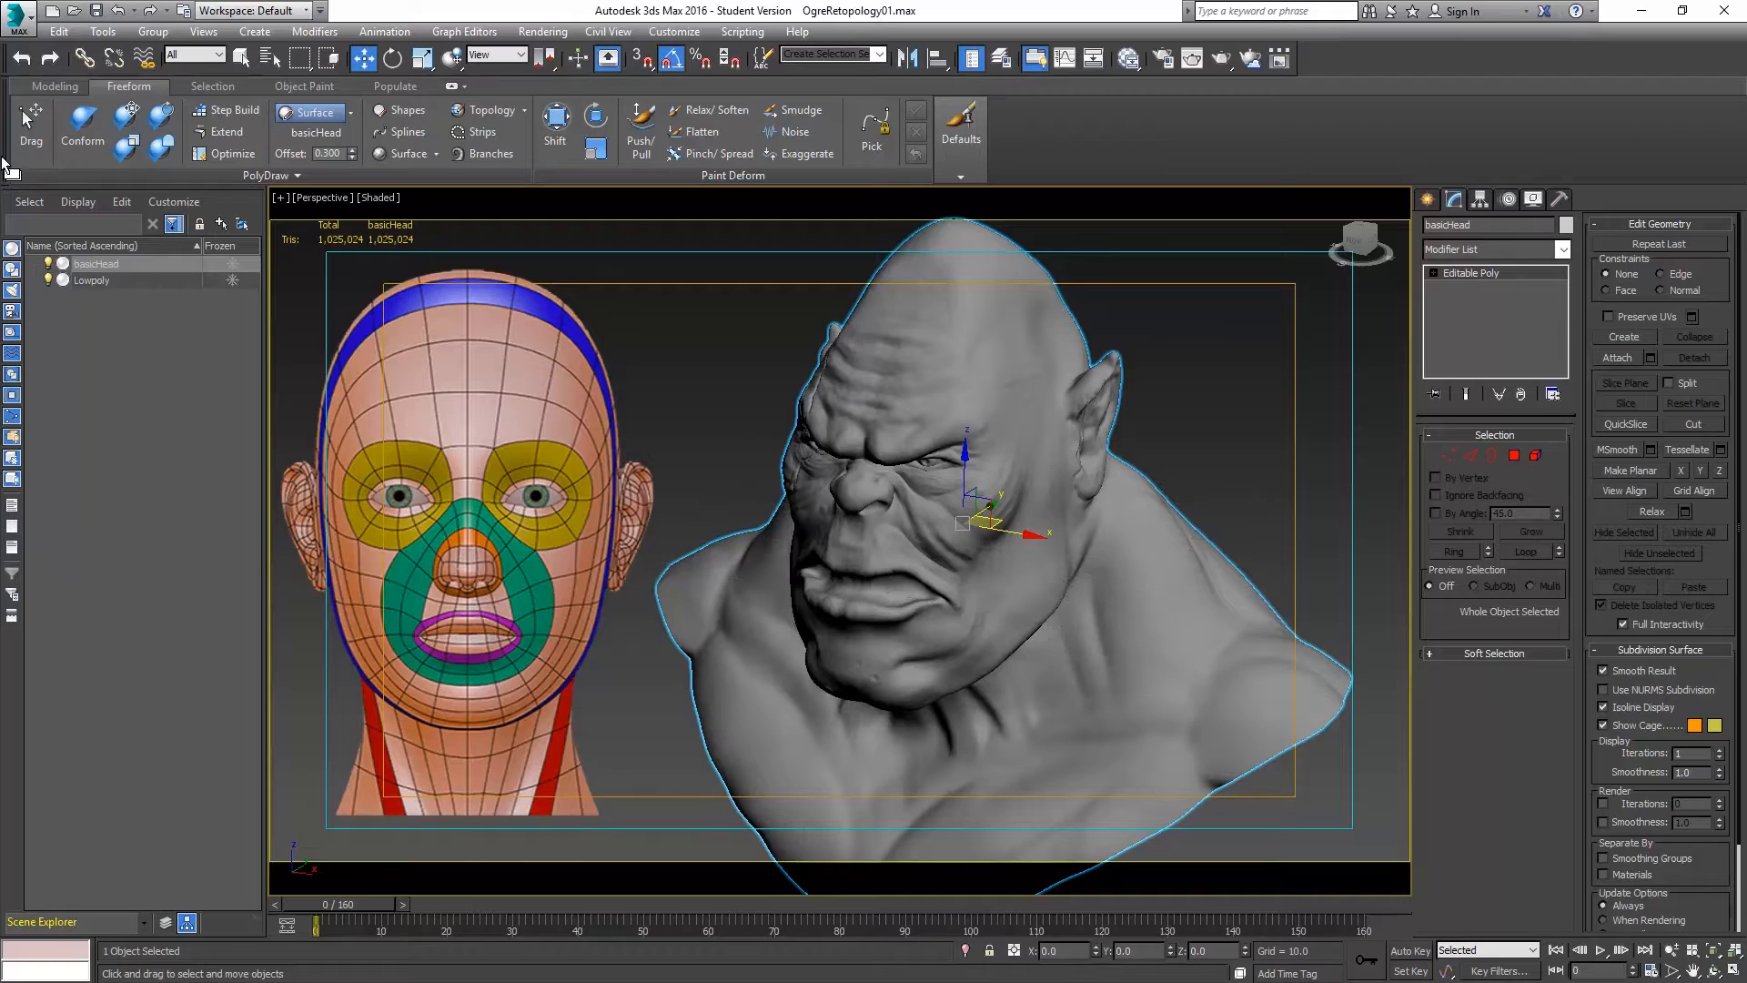
{"action": "left_click", "coordinate": [91, 286]}
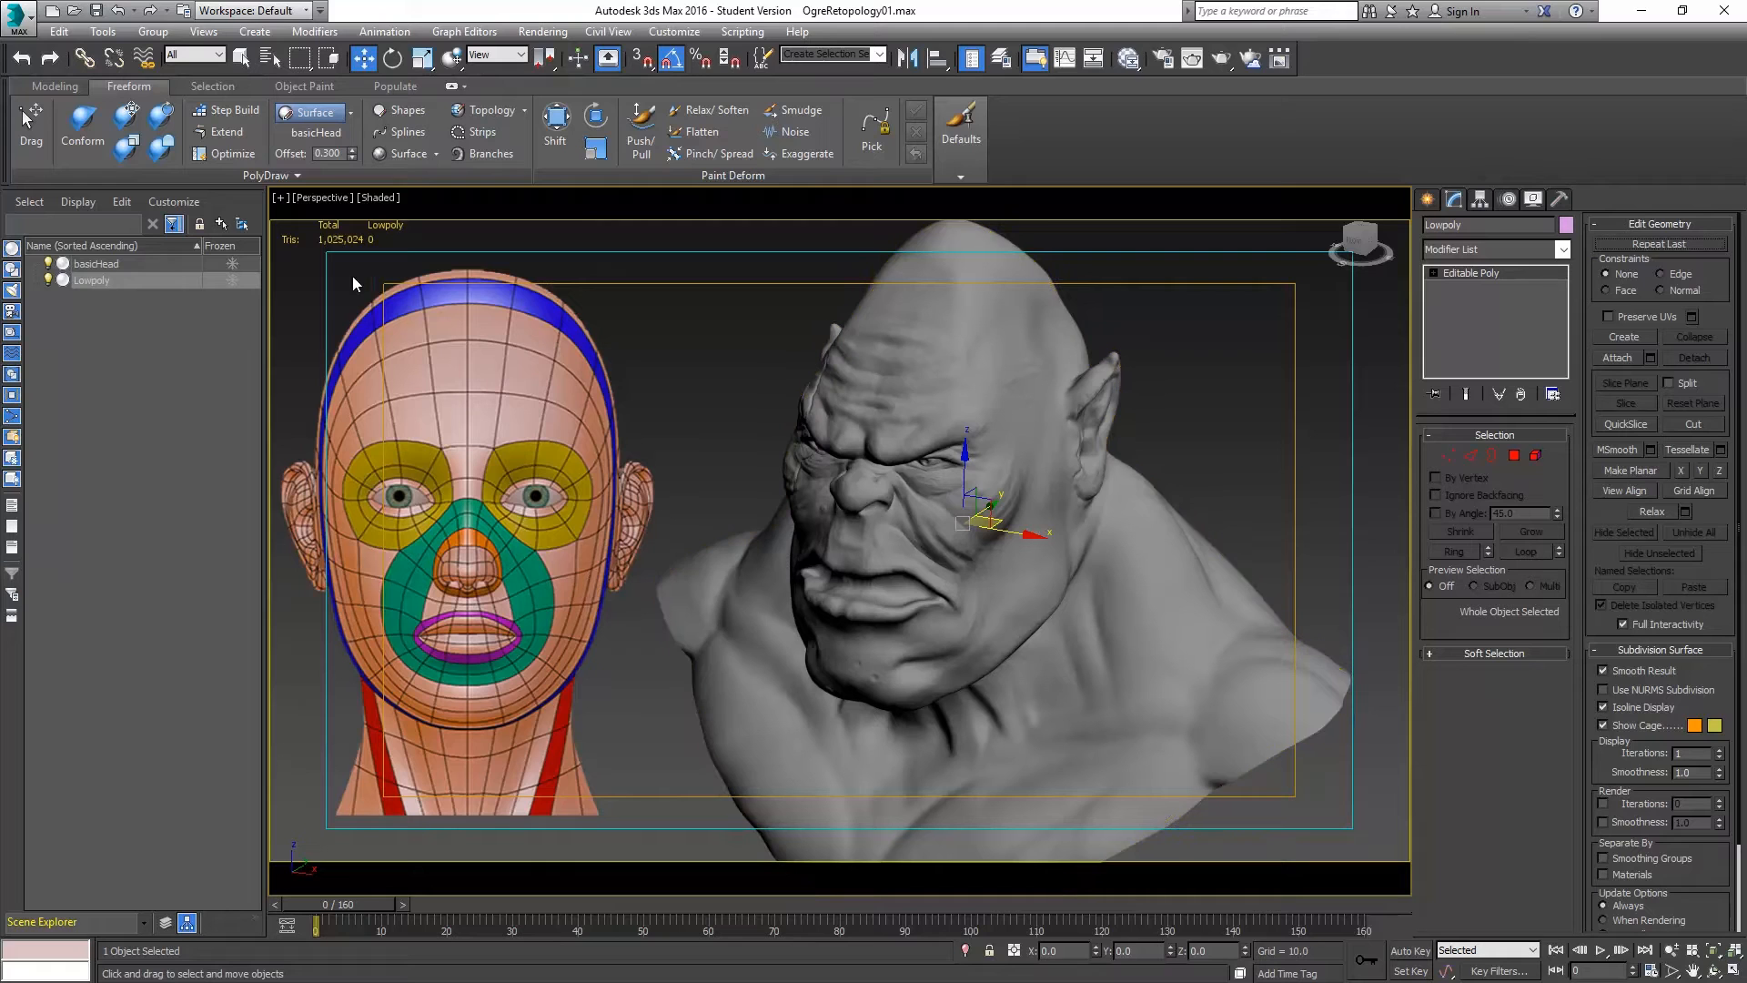
Use Step Build to place four points above the ogre's eye and fill them with the first upper-eyelid quad.
{"action": "left_click", "coordinate": [233, 112]}
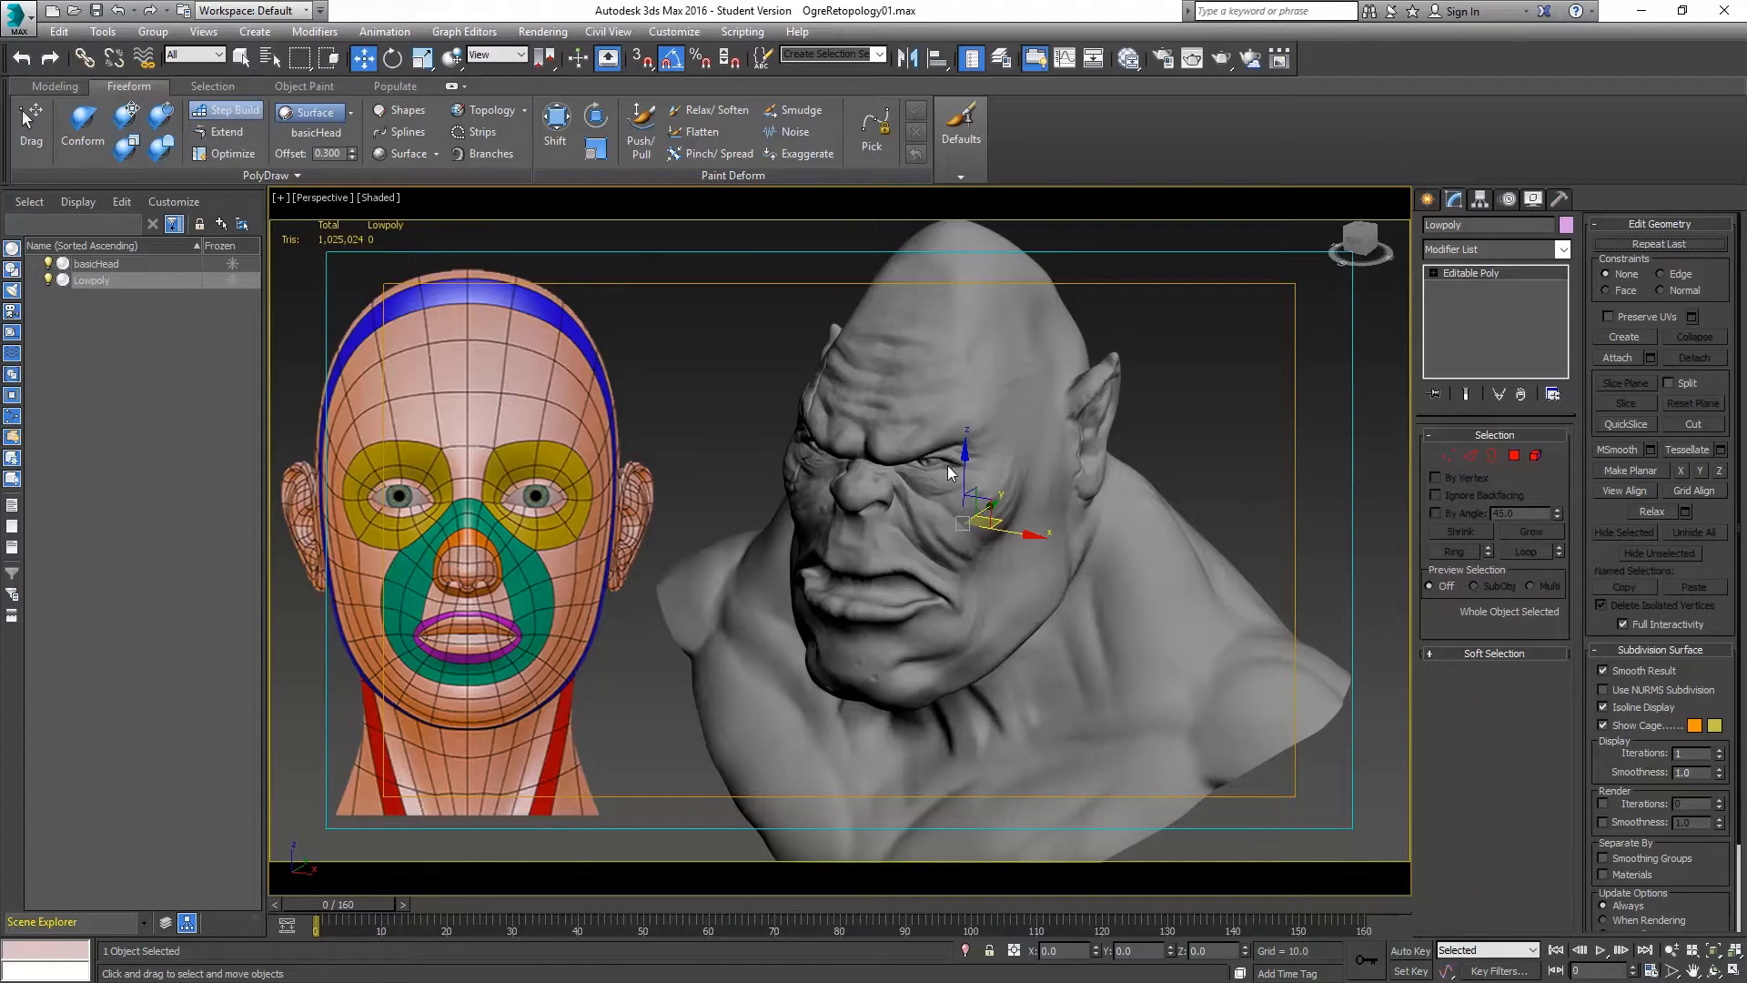
{"action": "right_click", "coordinate": [972, 448]}
{"action": "middle_click_drag", "start_coordinate": [972, 448], "coordinate": [891, 452], "text": "alt"}
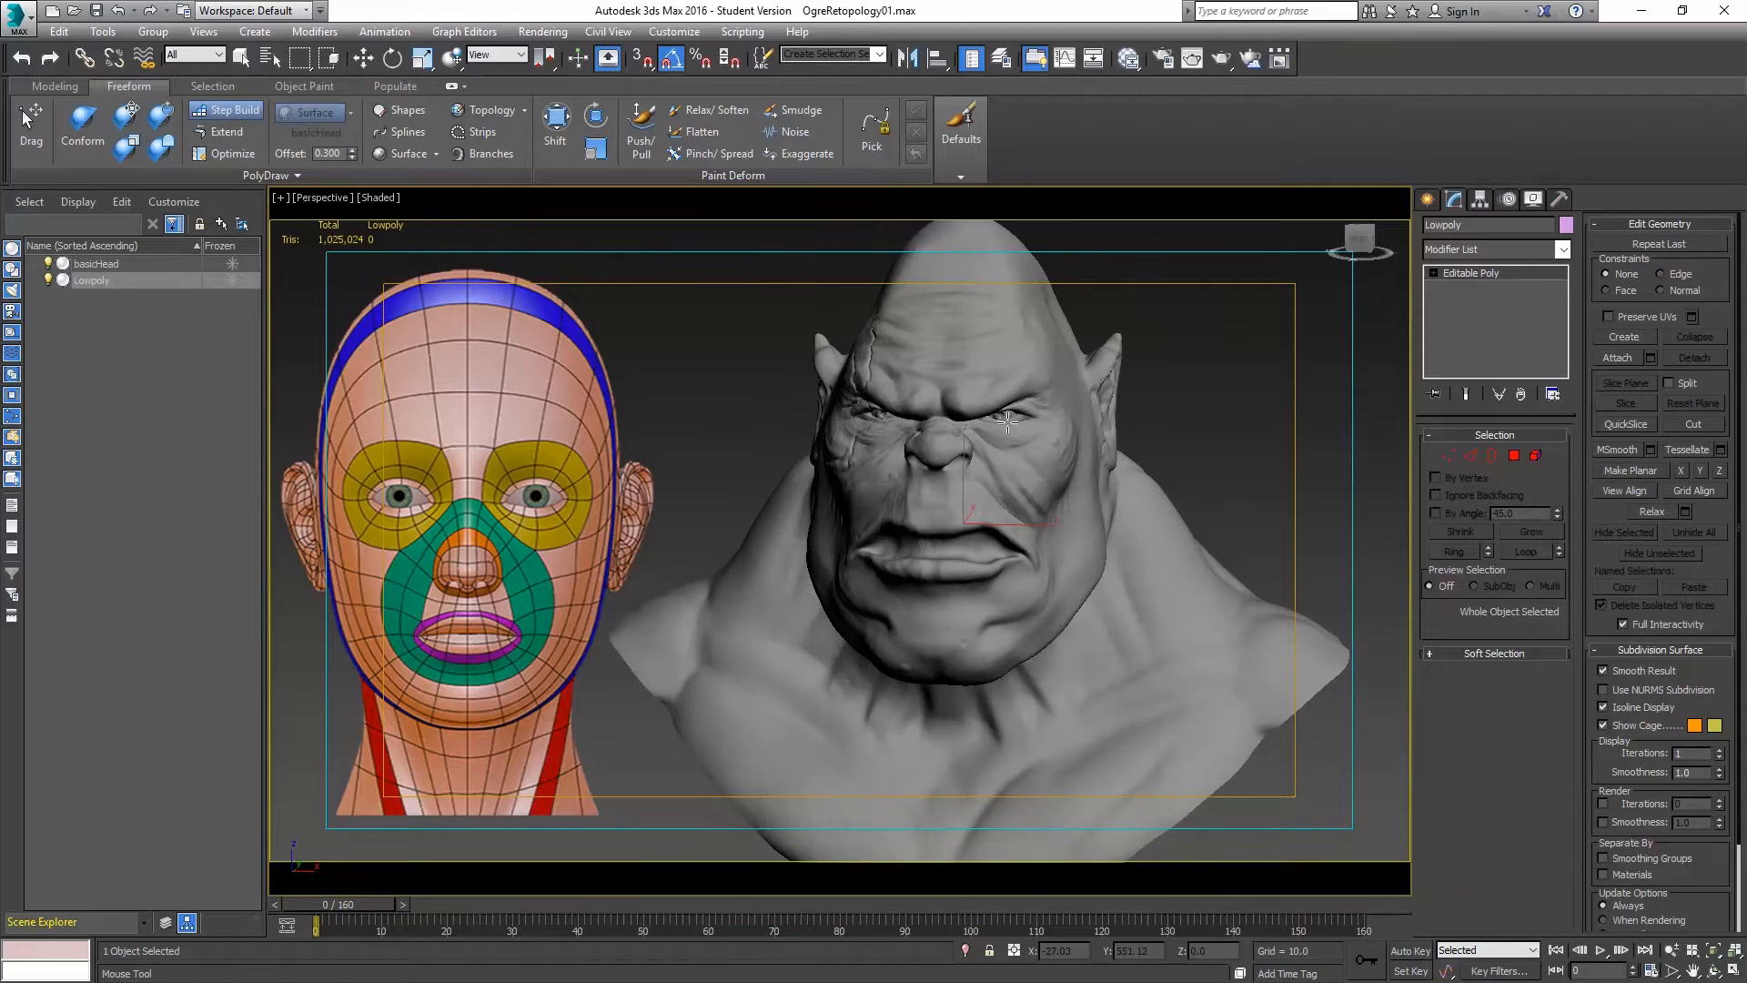
{"action": "scroll", "coordinate": [892, 452], "scroll_direction": "up", "scroll_amount": 5}
{"action": "scroll", "coordinate": [892, 452], "scroll_direction": "up", "scroll_amount": 5}
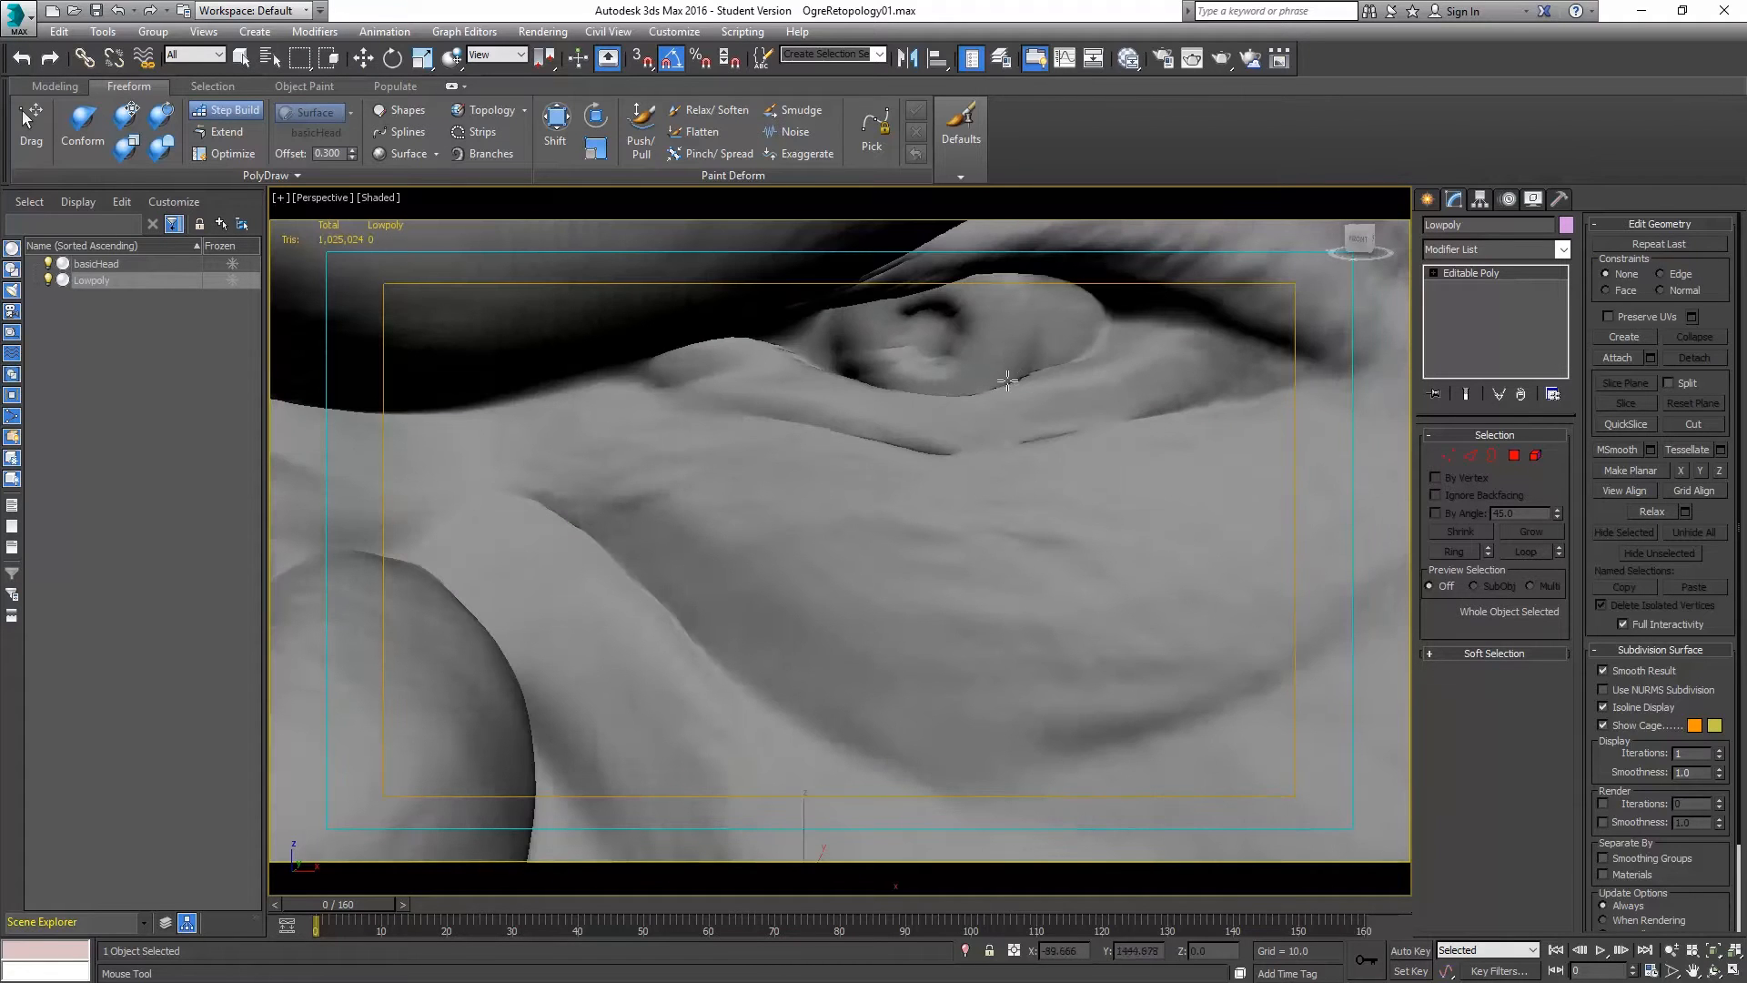
{"action": "scroll", "coordinate": [975, 441], "scroll_direction": "up", "scroll_amount": 6}
{"action": "scroll", "coordinate": [959, 464], "scroll_direction": "down", "scroll_amount": 6}
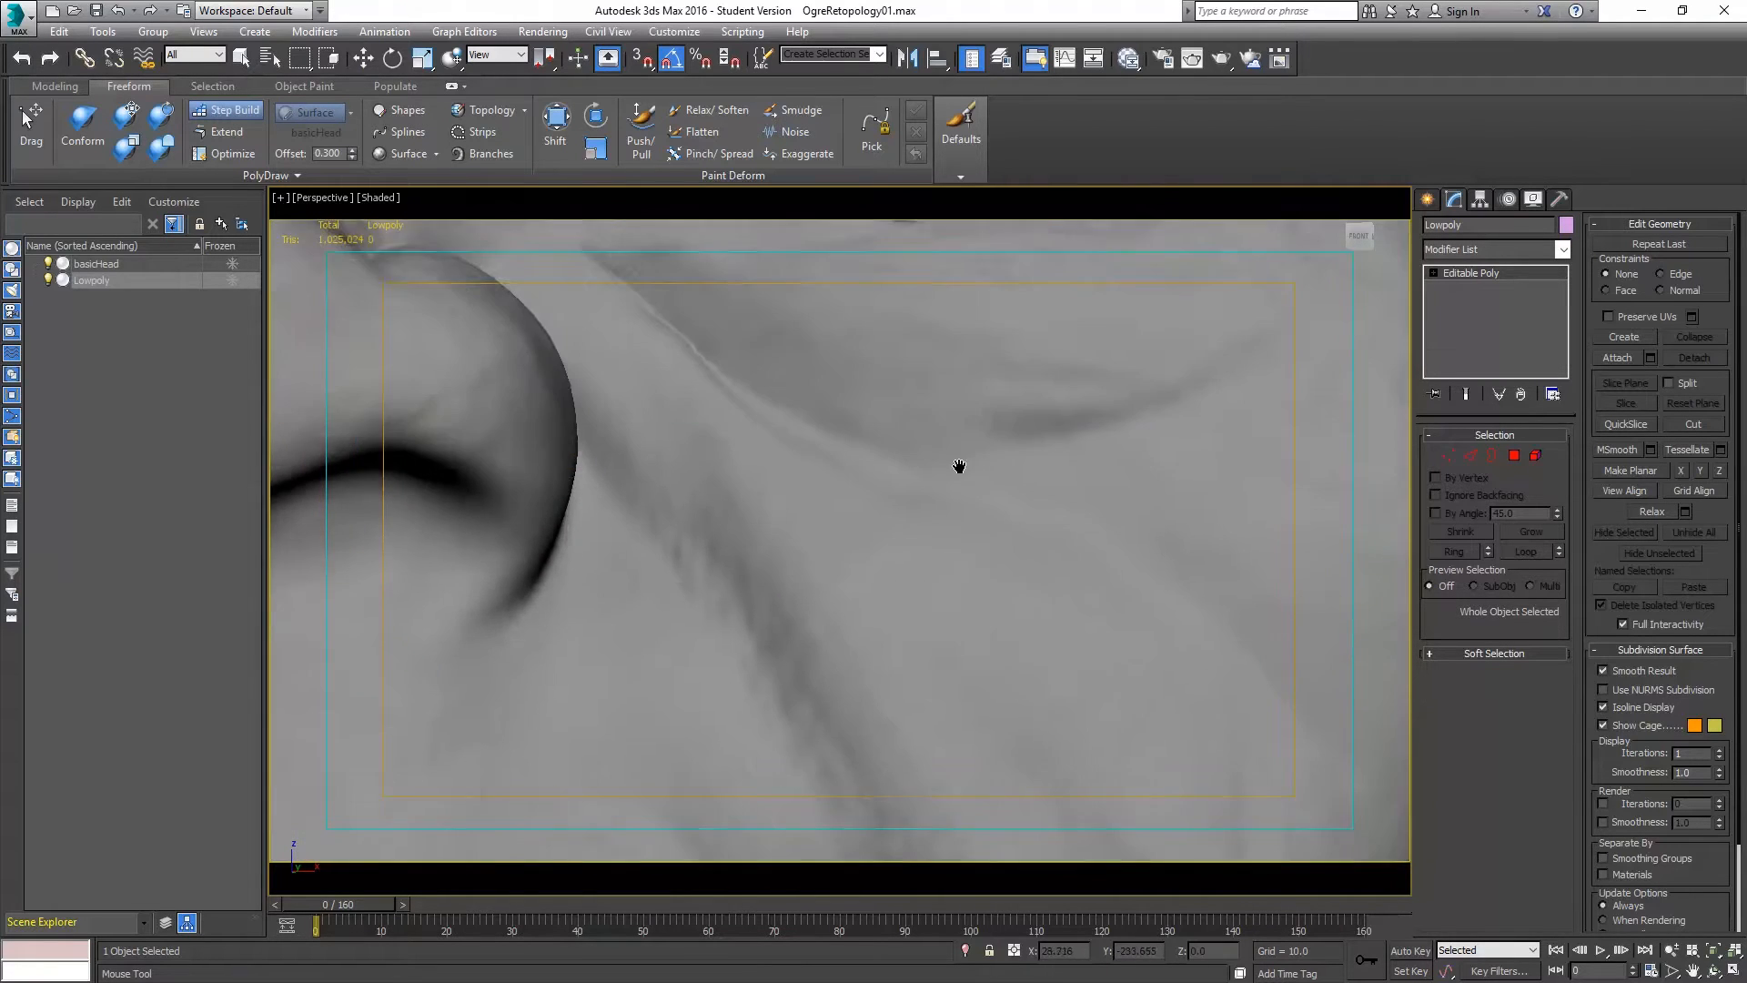
{"action": "scroll", "coordinate": [952, 534], "scroll_direction": "up", "scroll_amount": 2}
{"action": "scroll", "coordinate": [899, 392], "scroll_direction": "up", "scroll_amount": 3}
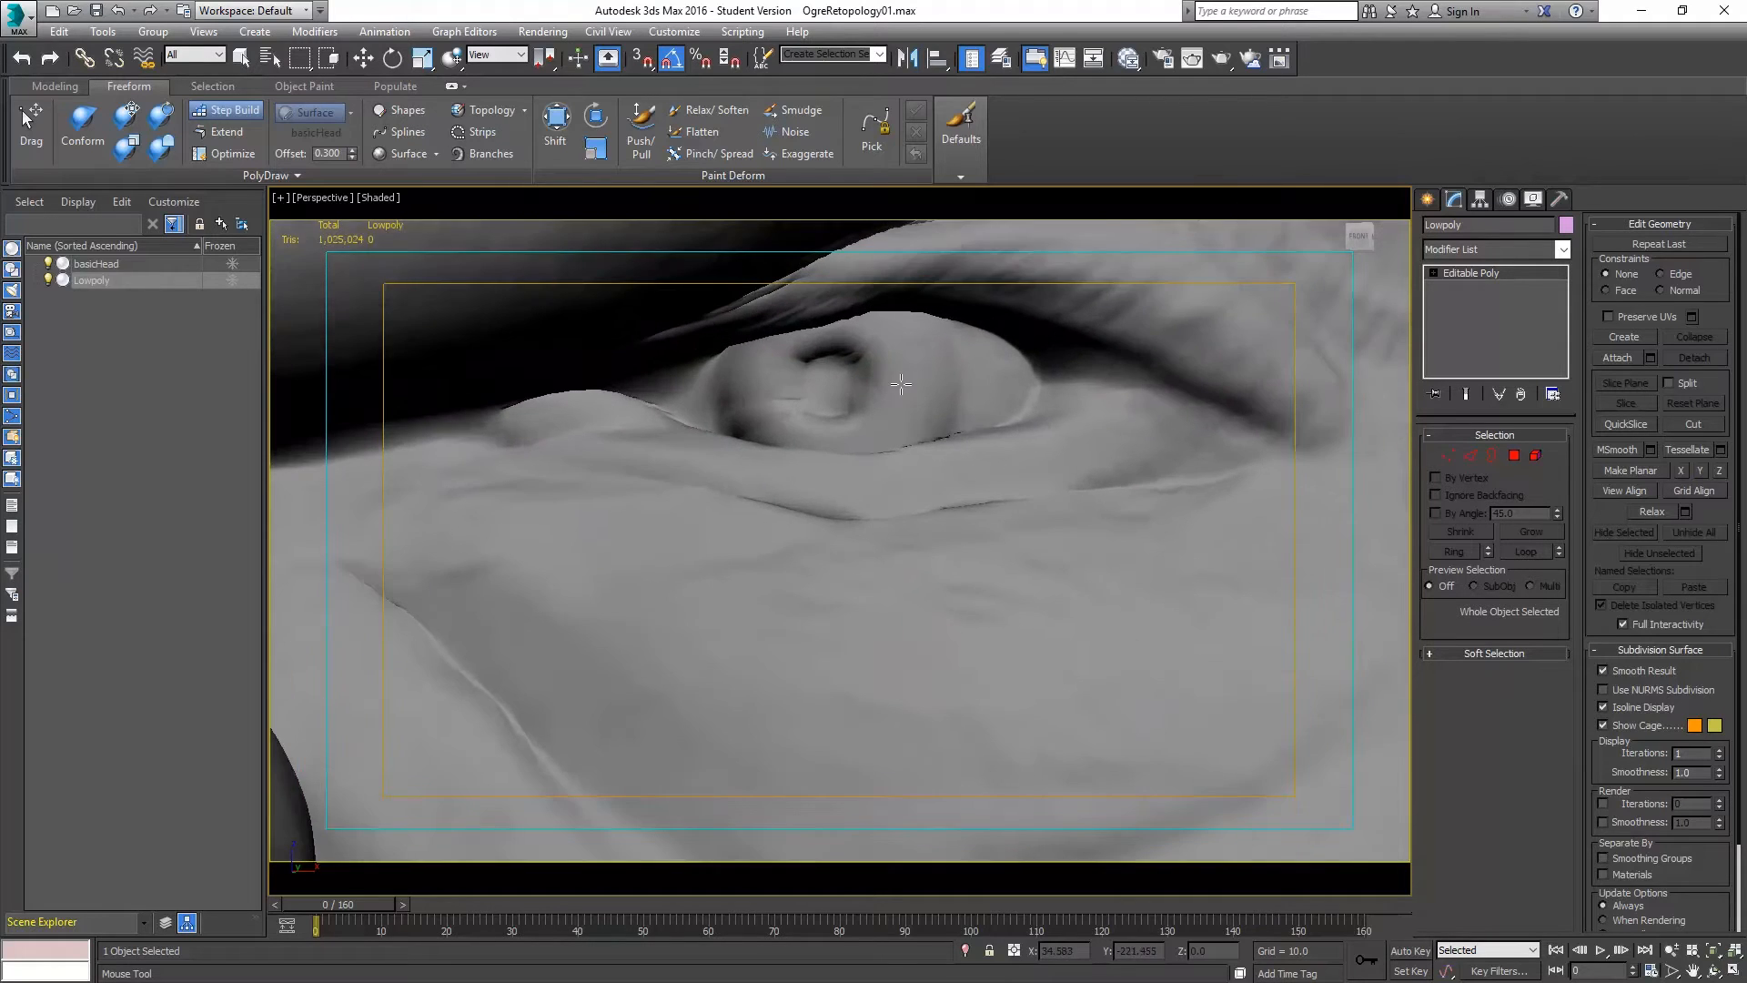
{"action": "middle_click_drag", "start_coordinate": [800, 378], "coordinate": [816, 445], "text": "alt"}
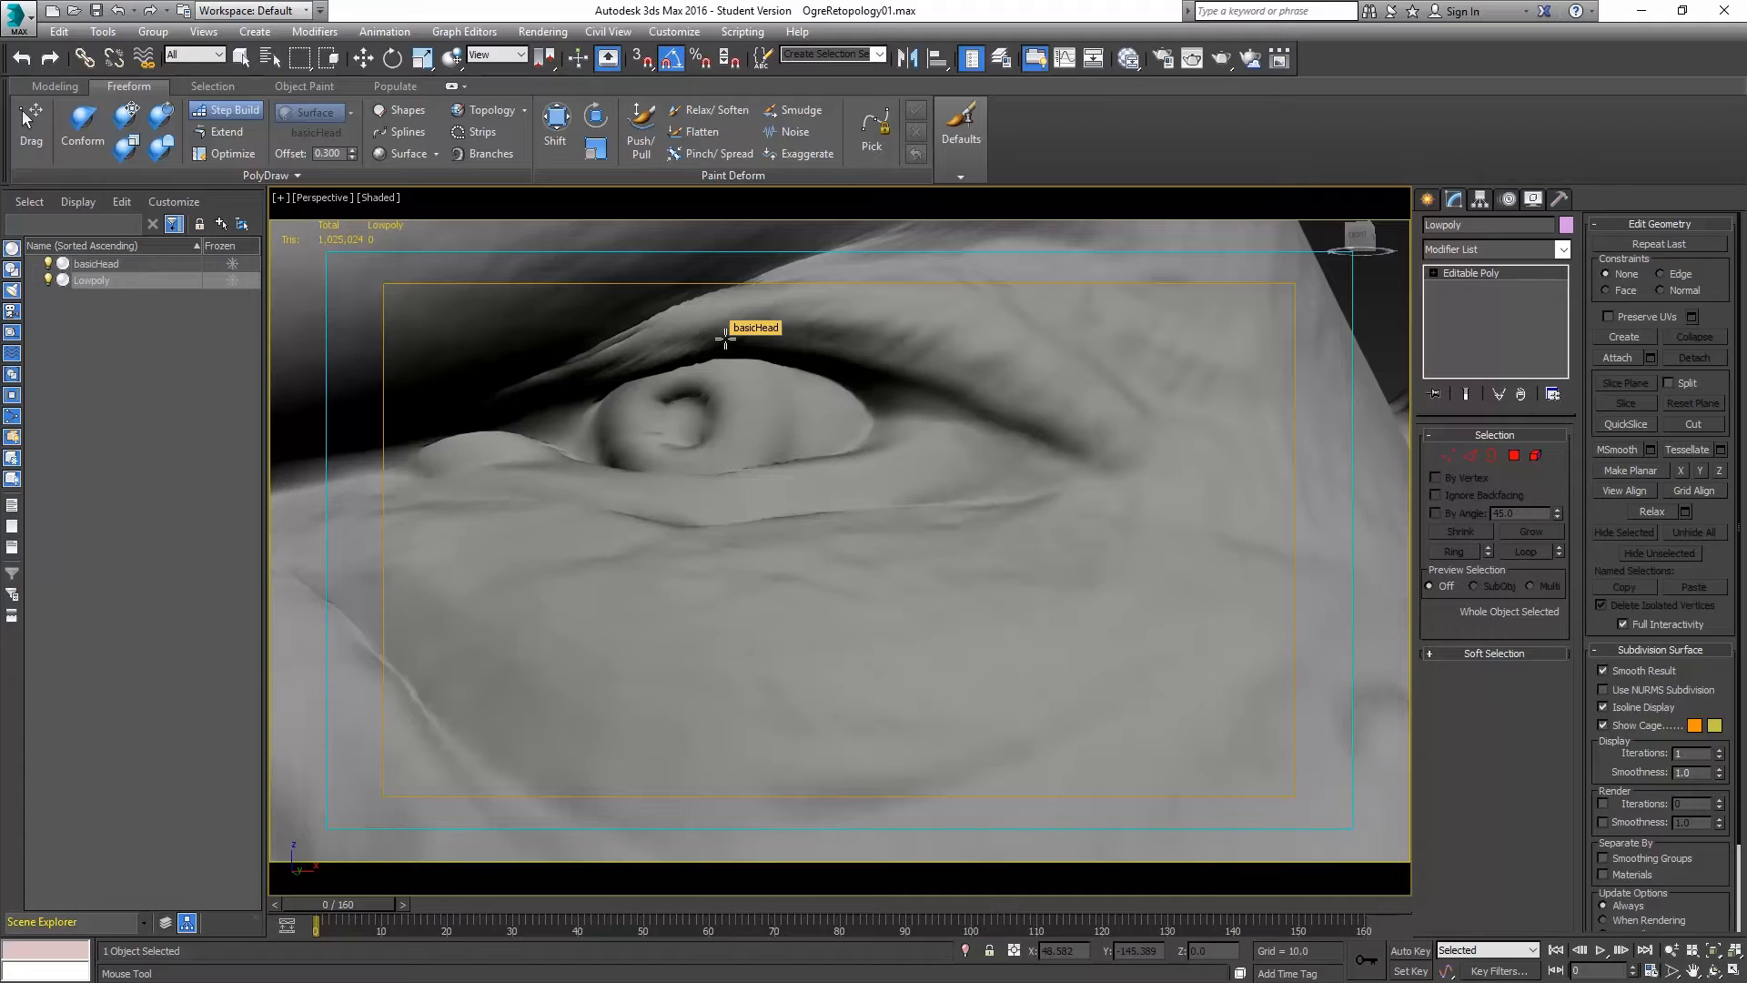
{"action": "left_click", "coordinate": [753, 294]}
{"action": "scroll", "coordinate": [773, 351], "scroll_direction": "up", "scroll_amount": 2}
{"action": "middle_click_drag", "start_coordinate": [732, 351], "coordinate": [770, 360], "text": "alt"}
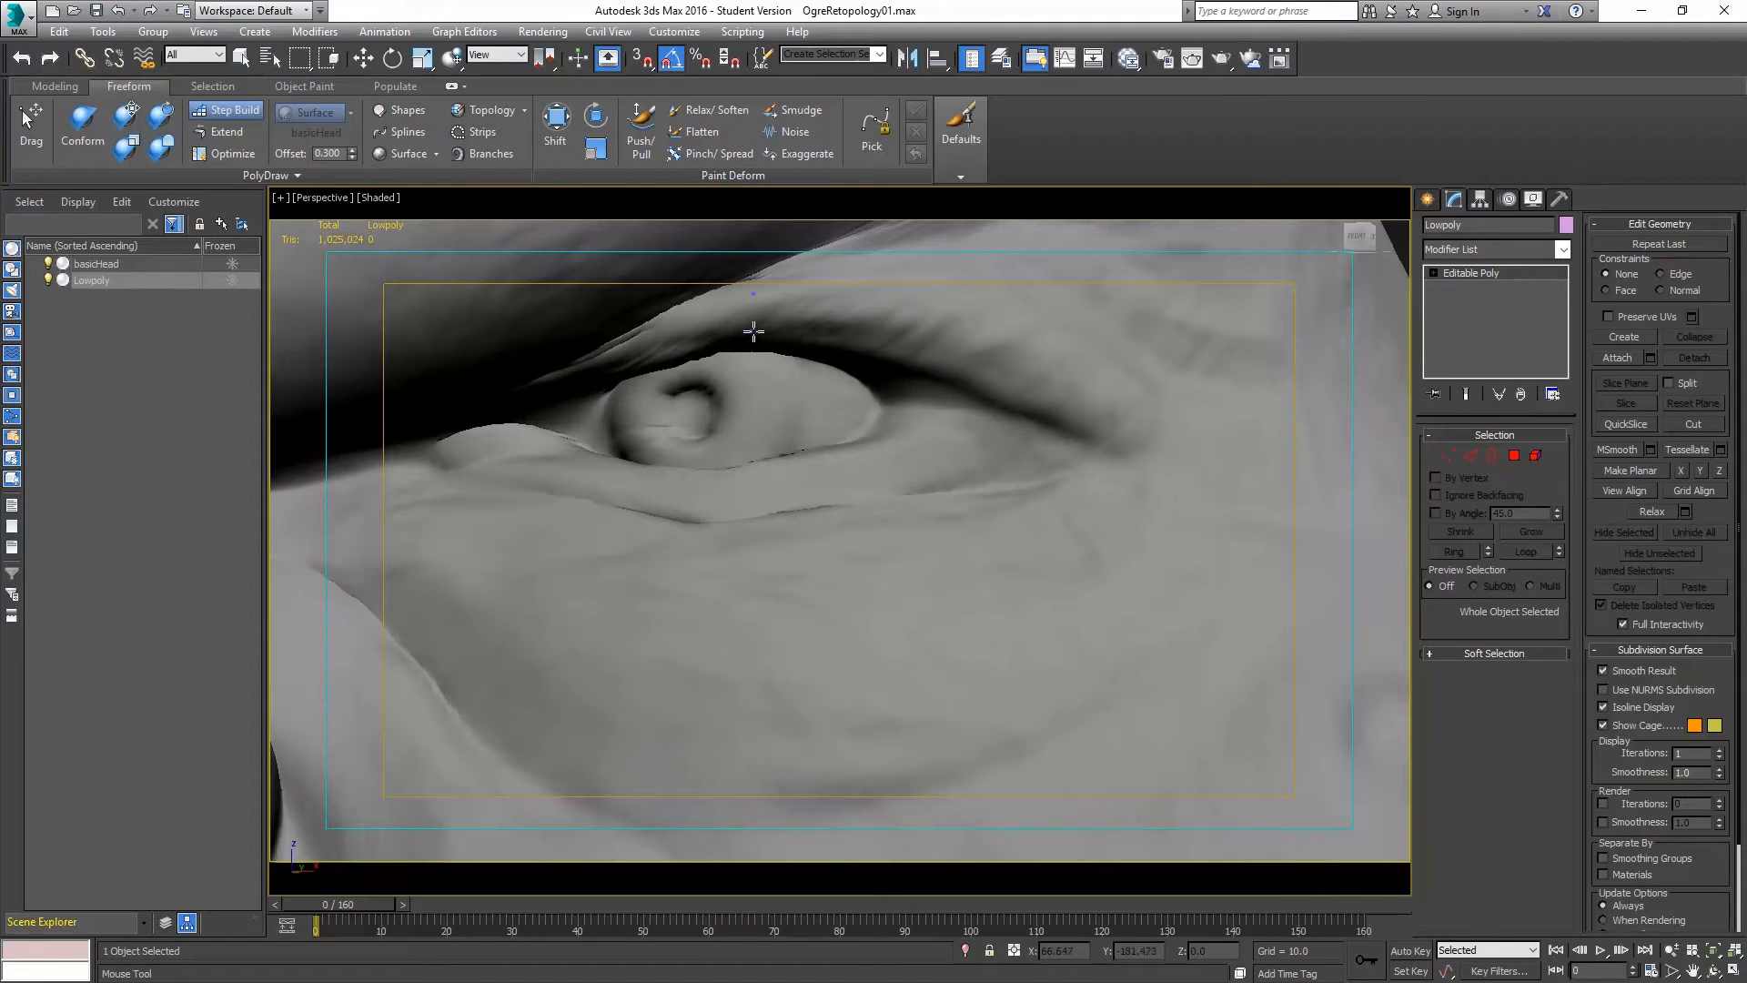
{"action": "left_click", "coordinate": [810, 335]}
{"action": "left_click", "coordinate": [784, 311], "text": "shift"}
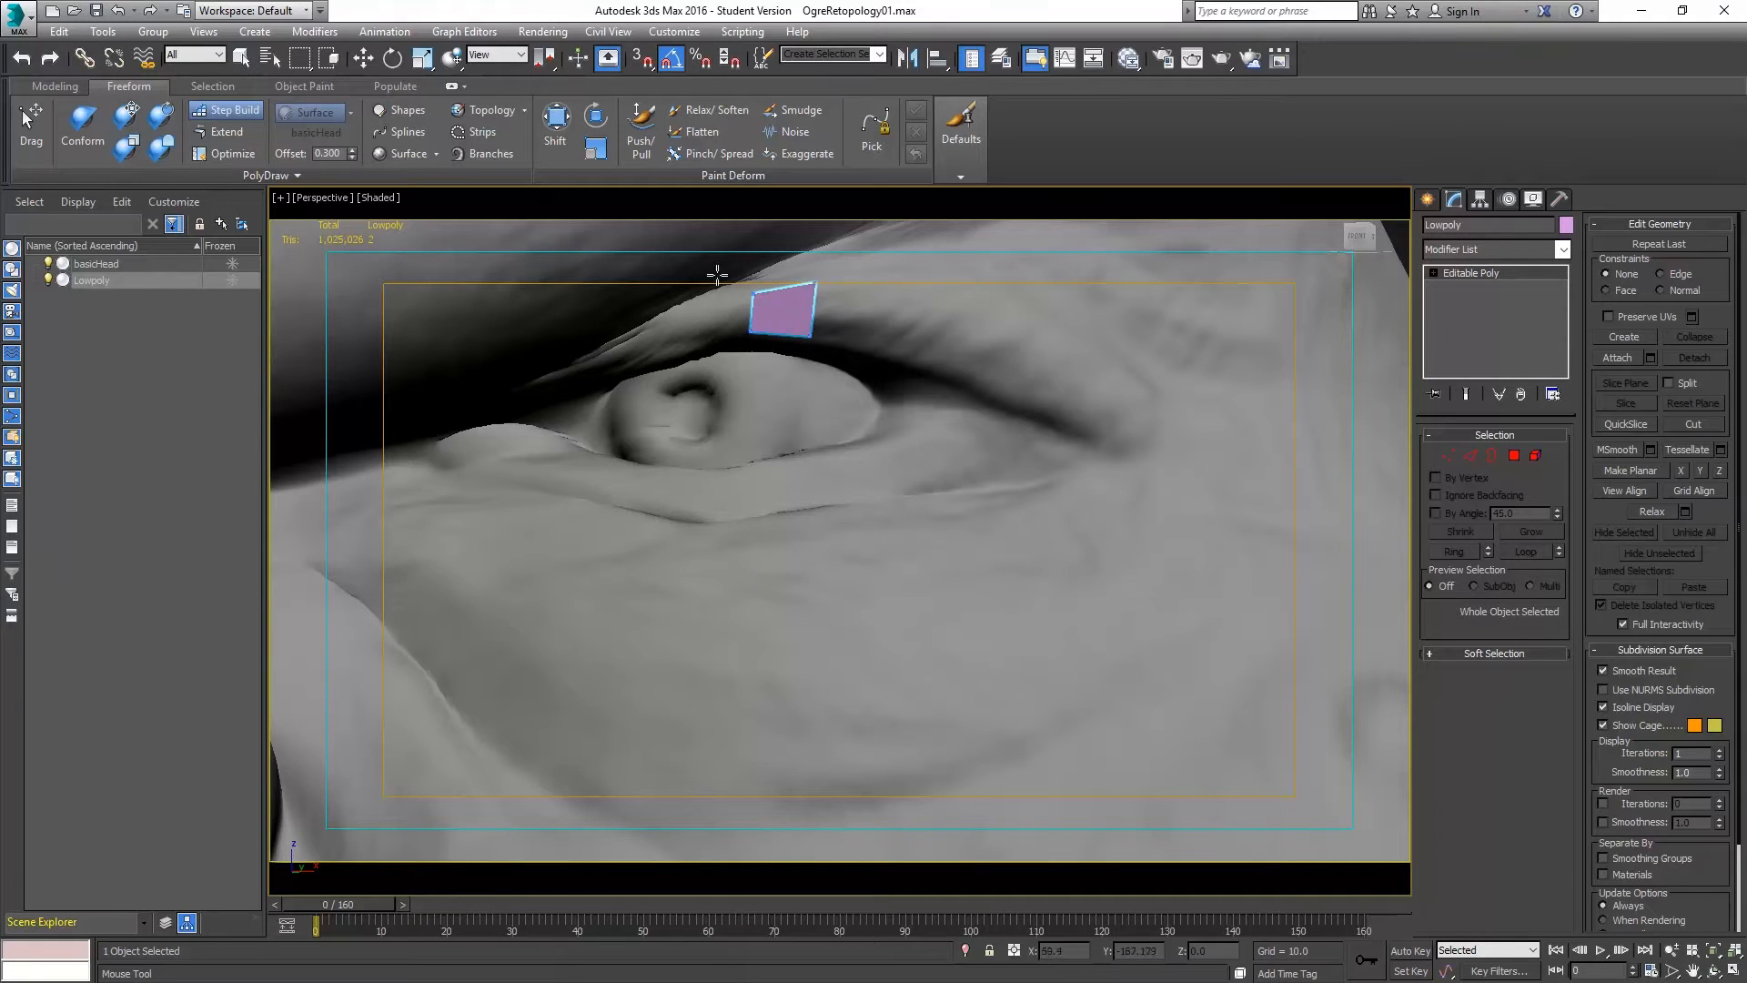
Build two more quads along the upper eyelid toward the outer eye corner and adjust the end vertices.
{"action": "mouse_move", "coordinate": [808, 357]}
{"action": "middle_mouse_down", "text": "alt"}
{"action": "mouse_move", "coordinate": [695, 313]}
{"action": "mouse_move", "coordinate": [644, 349]}
{"action": "mouse_move", "coordinate": [631, 394]}
{"action": "mouse_move", "coordinate": [816, 392]}
{"action": "mouse_move", "coordinate": [796, 364]}
{"action": "mouse_move", "coordinate": [819, 352]}
{"action": "mouse_move", "coordinate": [805, 356]}
{"action": "middle_mouse_up", "text": "alt"}
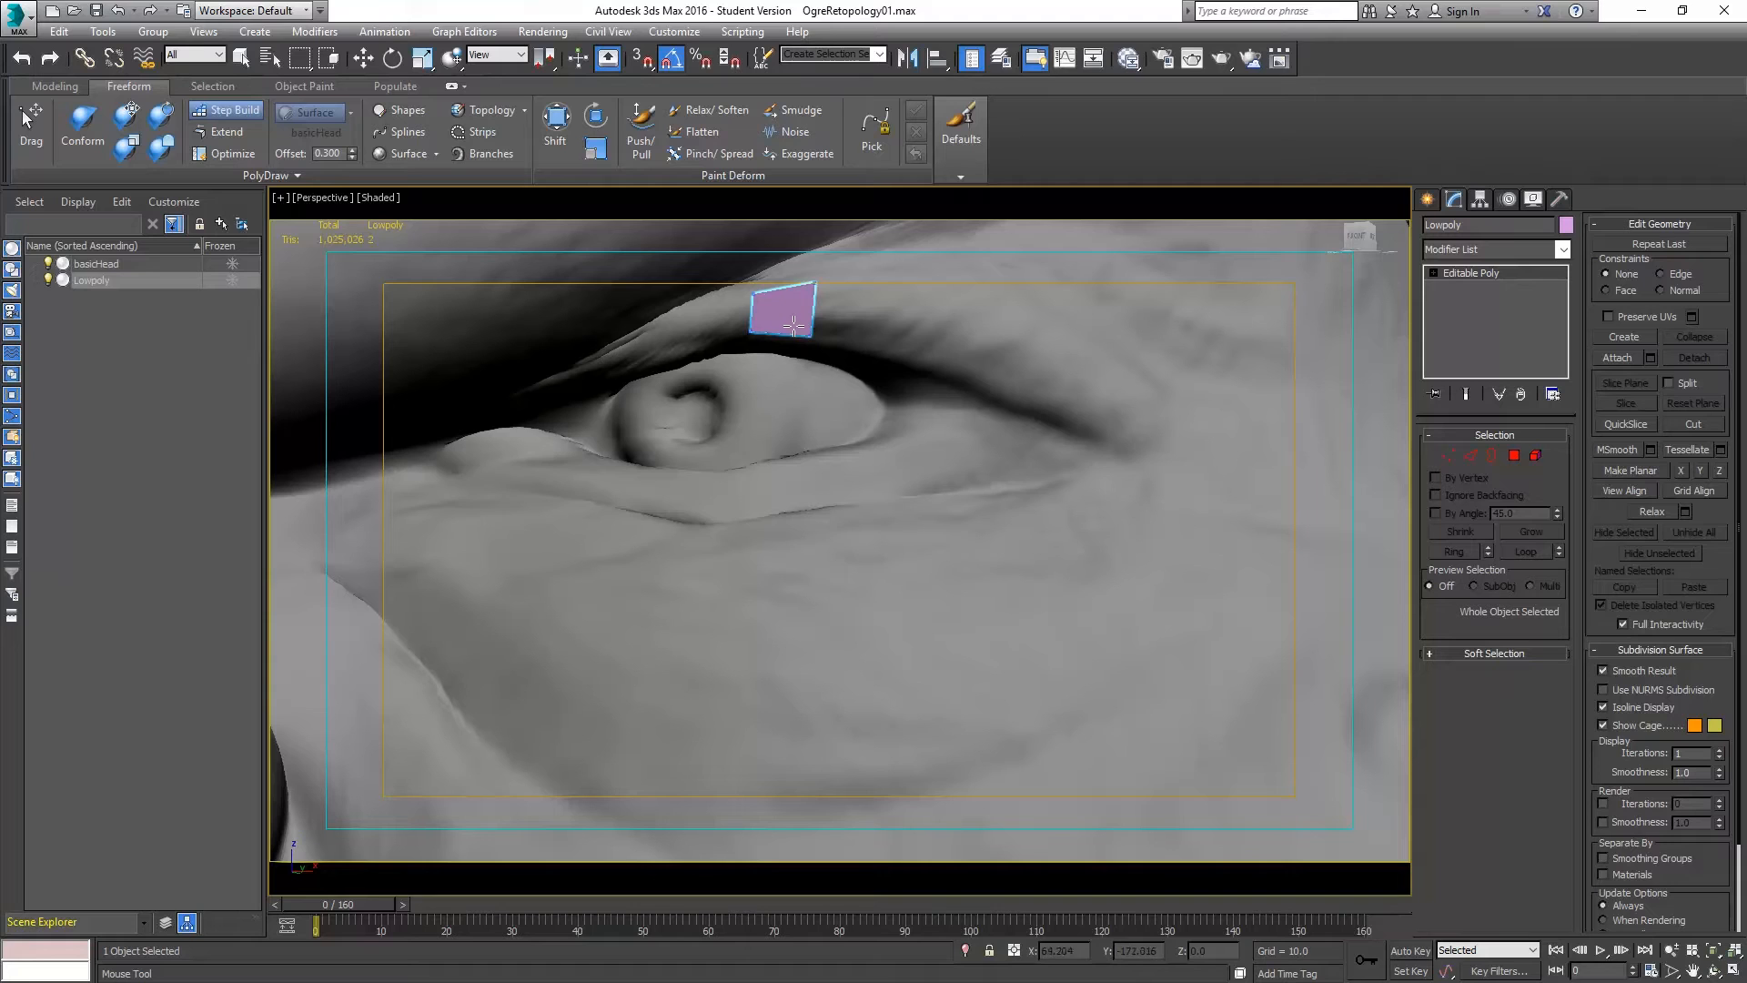
{"action": "left_click", "coordinate": [883, 346]}
{"action": "left_click", "coordinate": [856, 314], "text": "shift"}
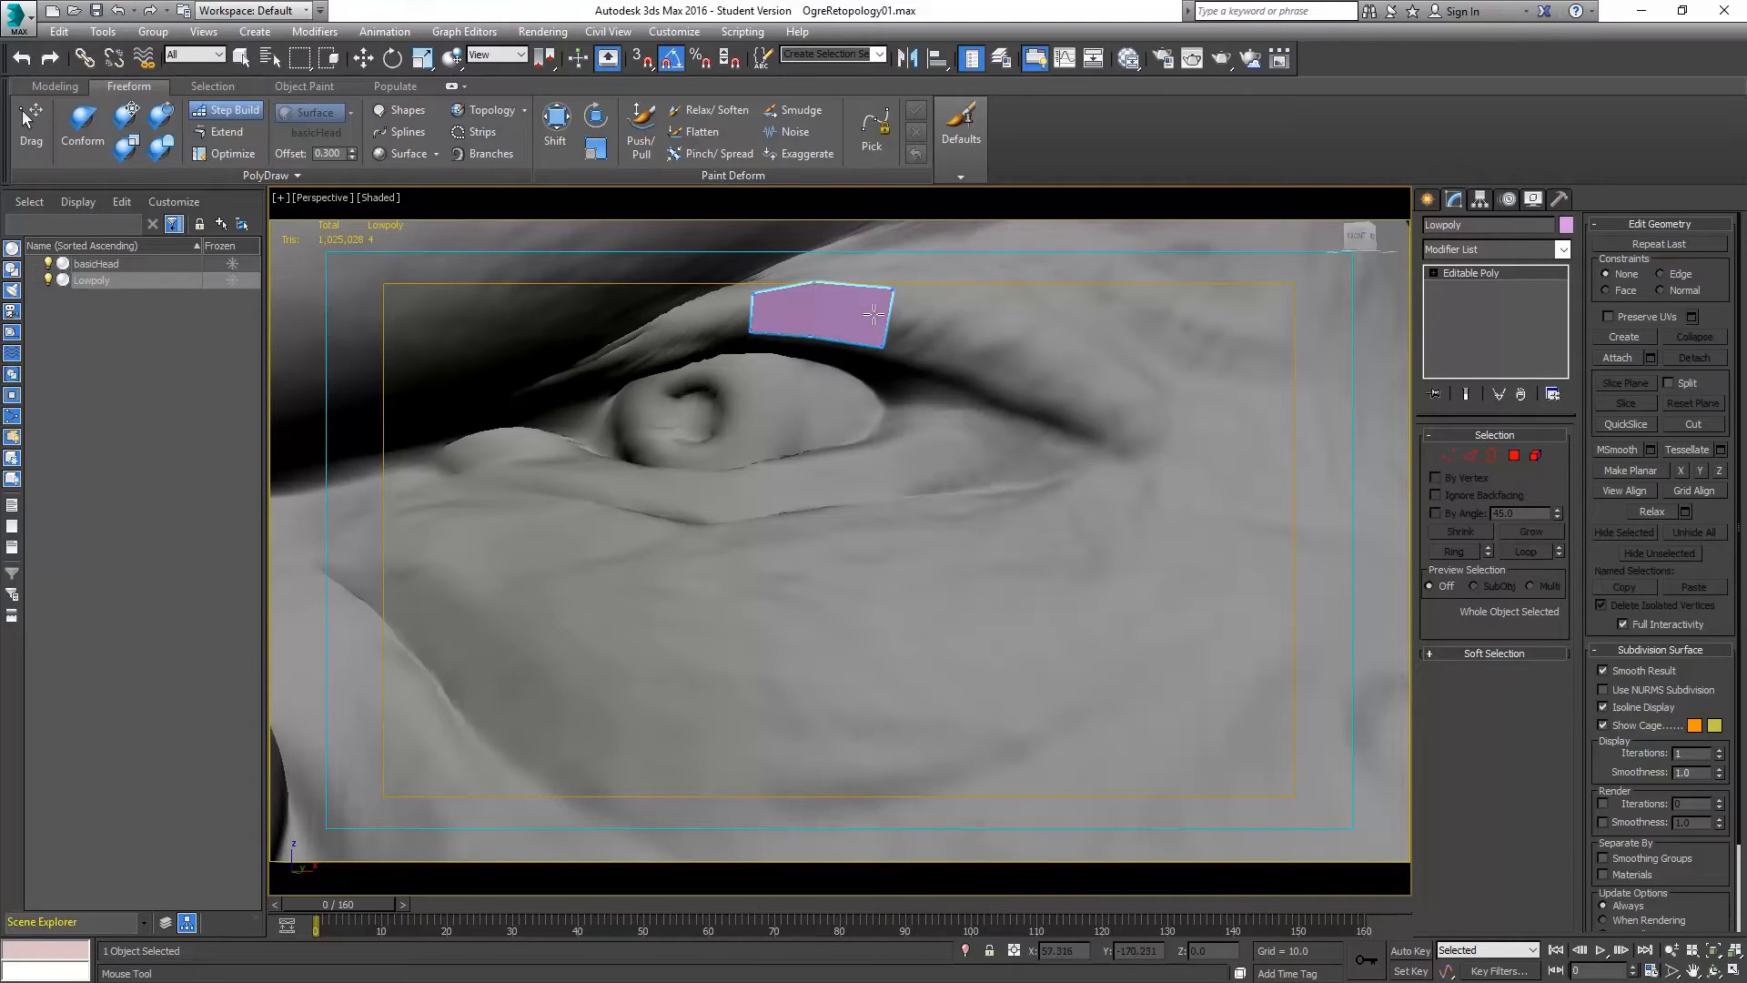
{"action": "left_click", "coordinate": [970, 299]}
{"action": "left_click", "coordinate": [950, 358]}
{"action": "left_click", "coordinate": [939, 322], "text": "shift"}
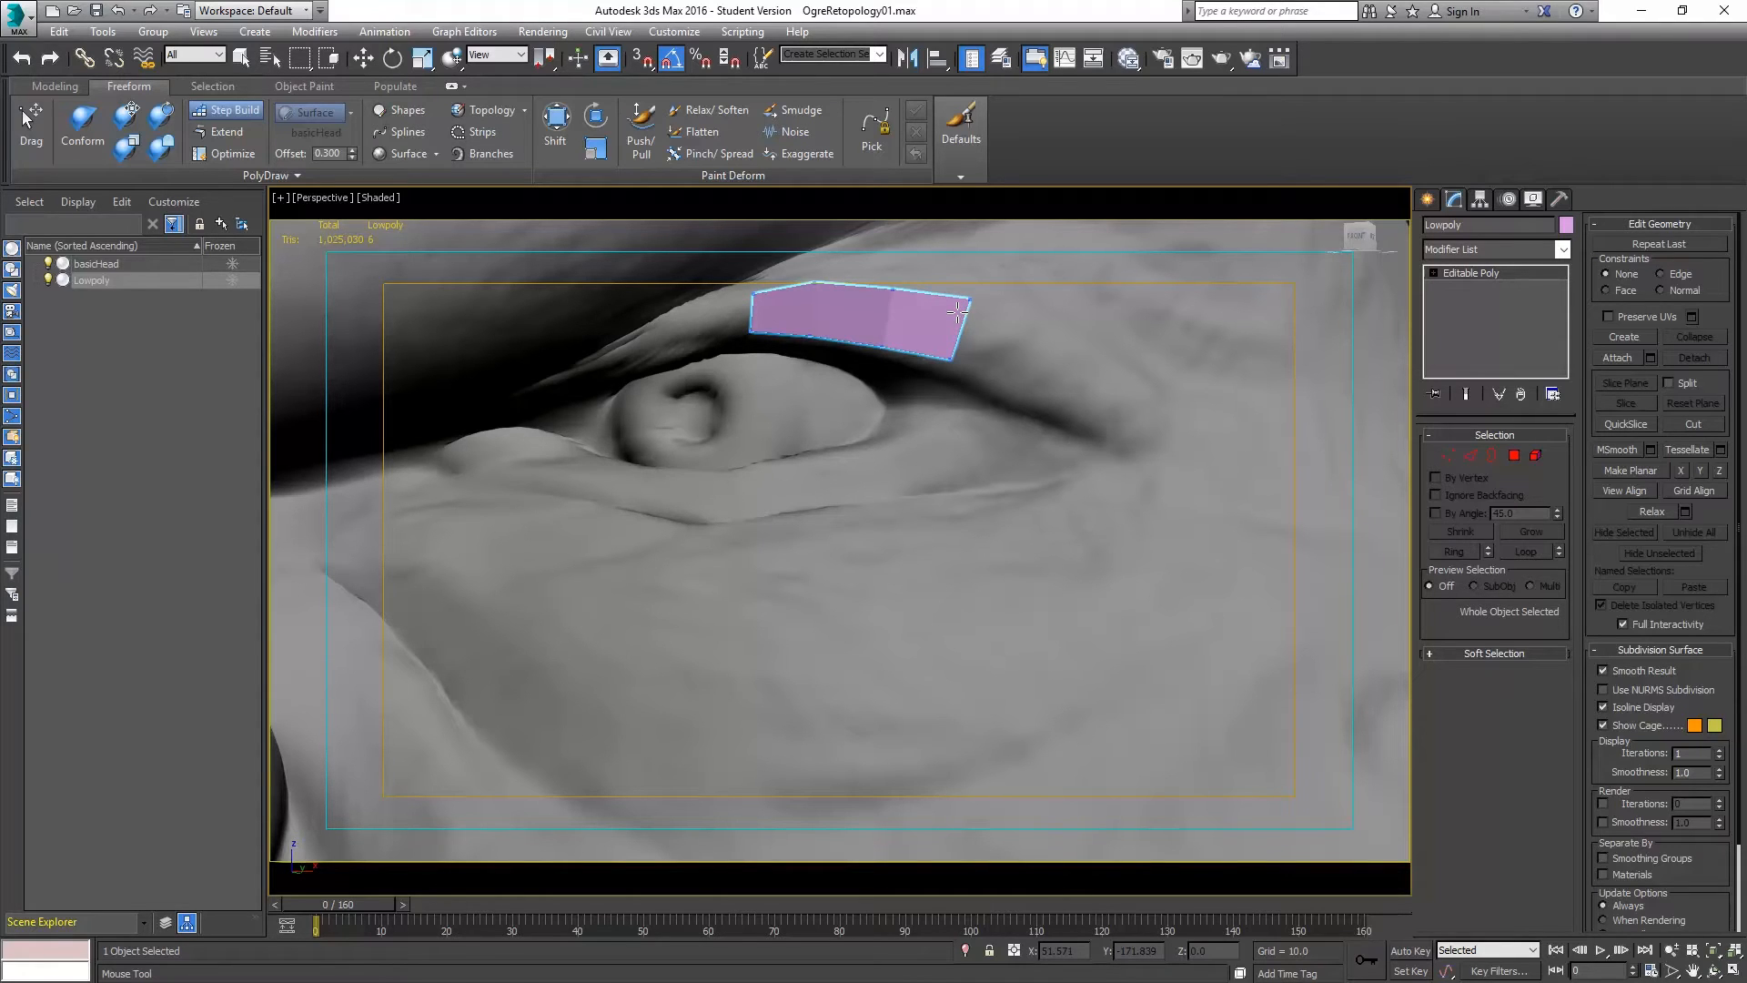
{"action": "left_click_drag", "start_coordinate": [969, 297], "coordinate": [942, 360]}
Switch to Extend and pull two new quads from the strip's inner end along the upper eyelid.
{"action": "left_click", "coordinate": [225, 133]}
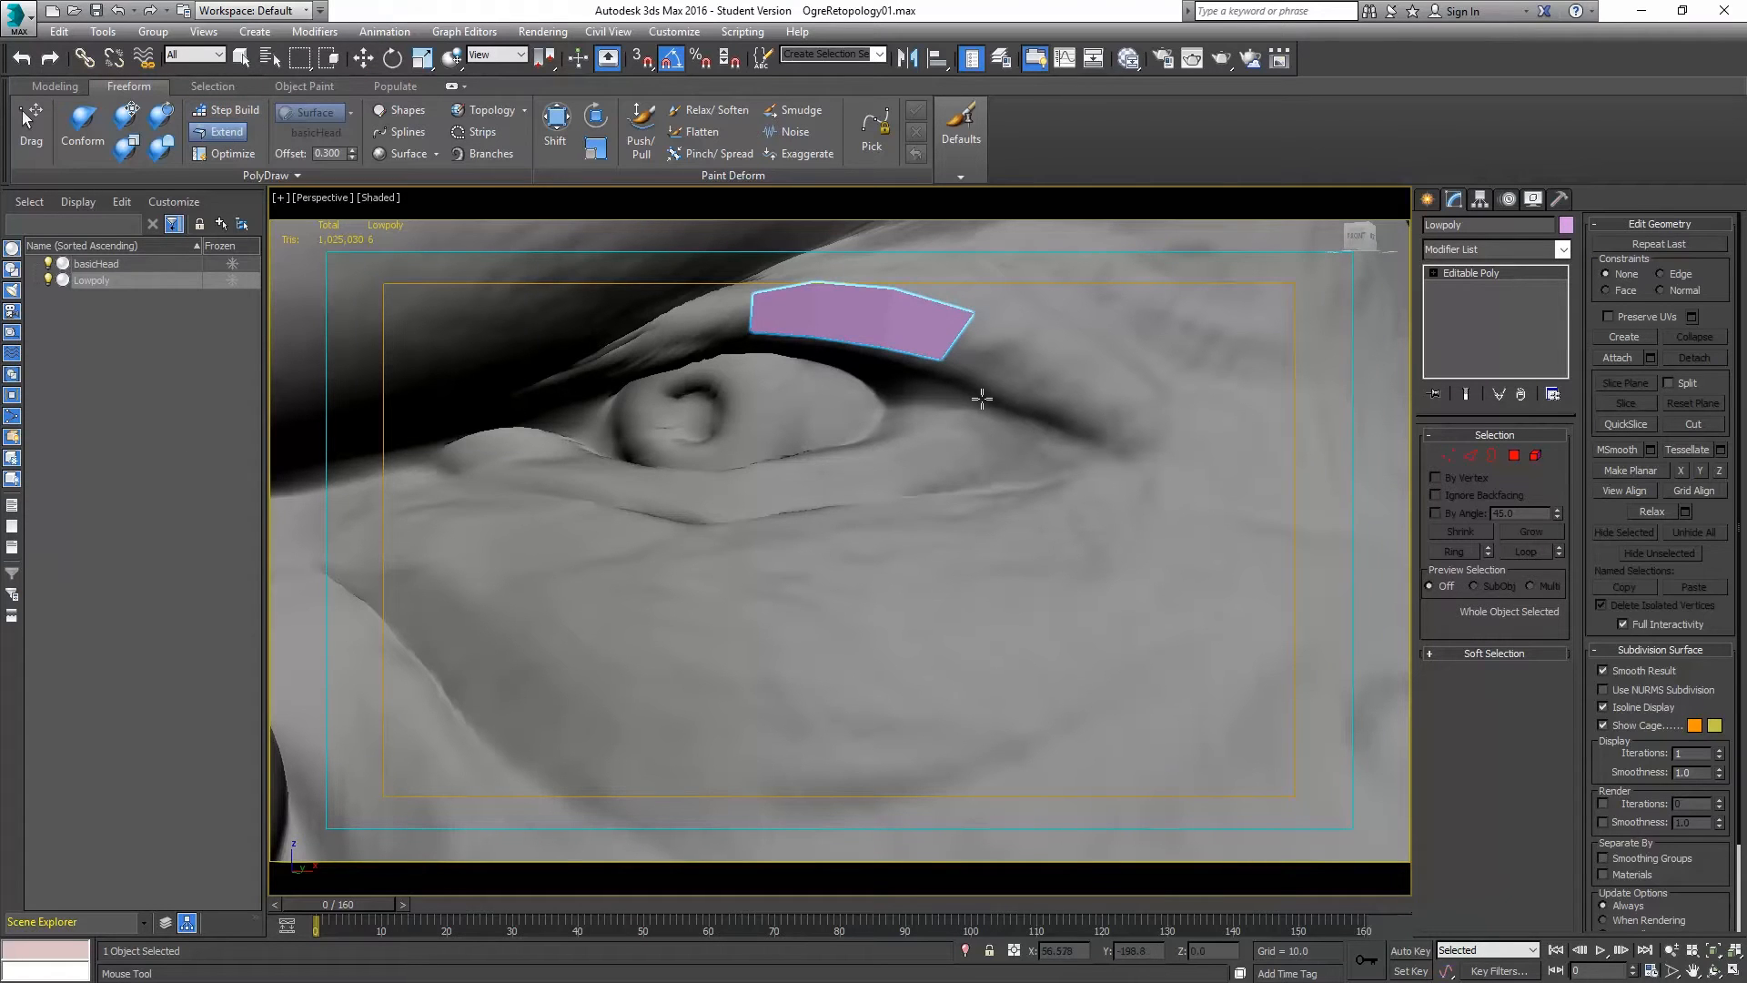
{"action": "middle_click_drag", "start_coordinate": [984, 374], "coordinate": [985, 369], "text": "alt"}
{"action": "middle_click_drag", "start_coordinate": [746, 360], "coordinate": [864, 393], "text": "alt"}
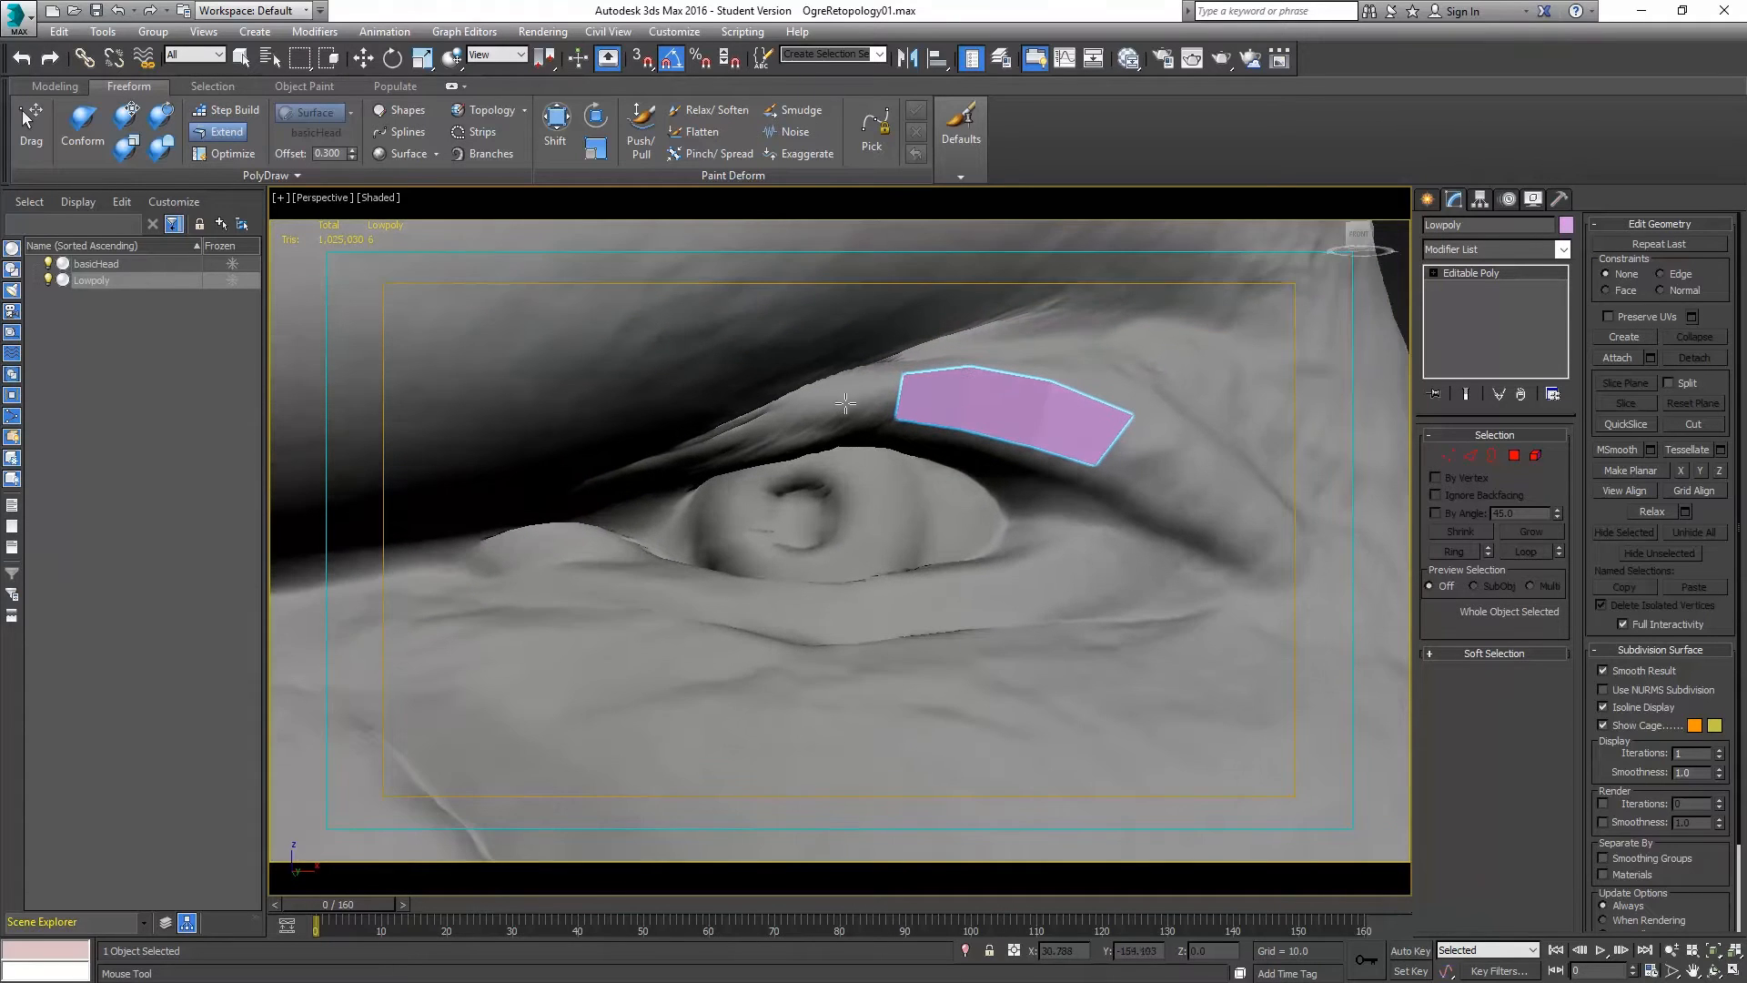
{"action": "left_click_drag", "start_coordinate": [882, 396], "coordinate": [782, 401], "text": "shift"}
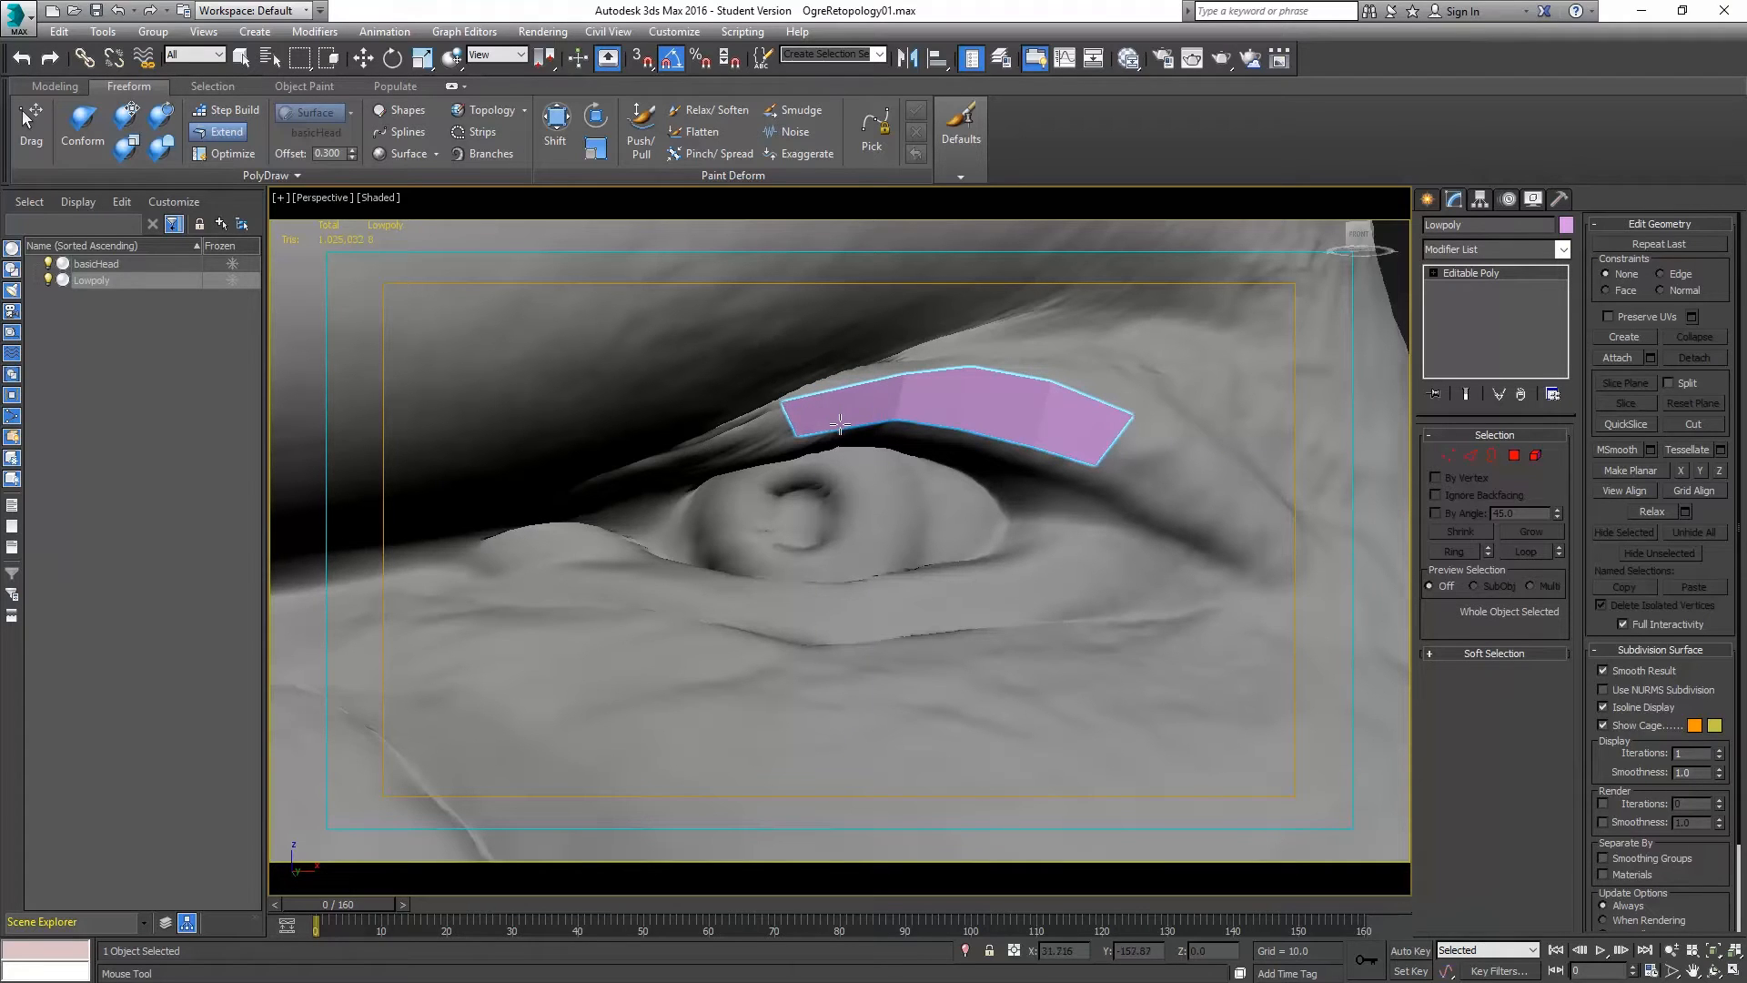
{"action": "middle_click_drag", "start_coordinate": [819, 451], "coordinate": [872, 450], "text": "alt"}
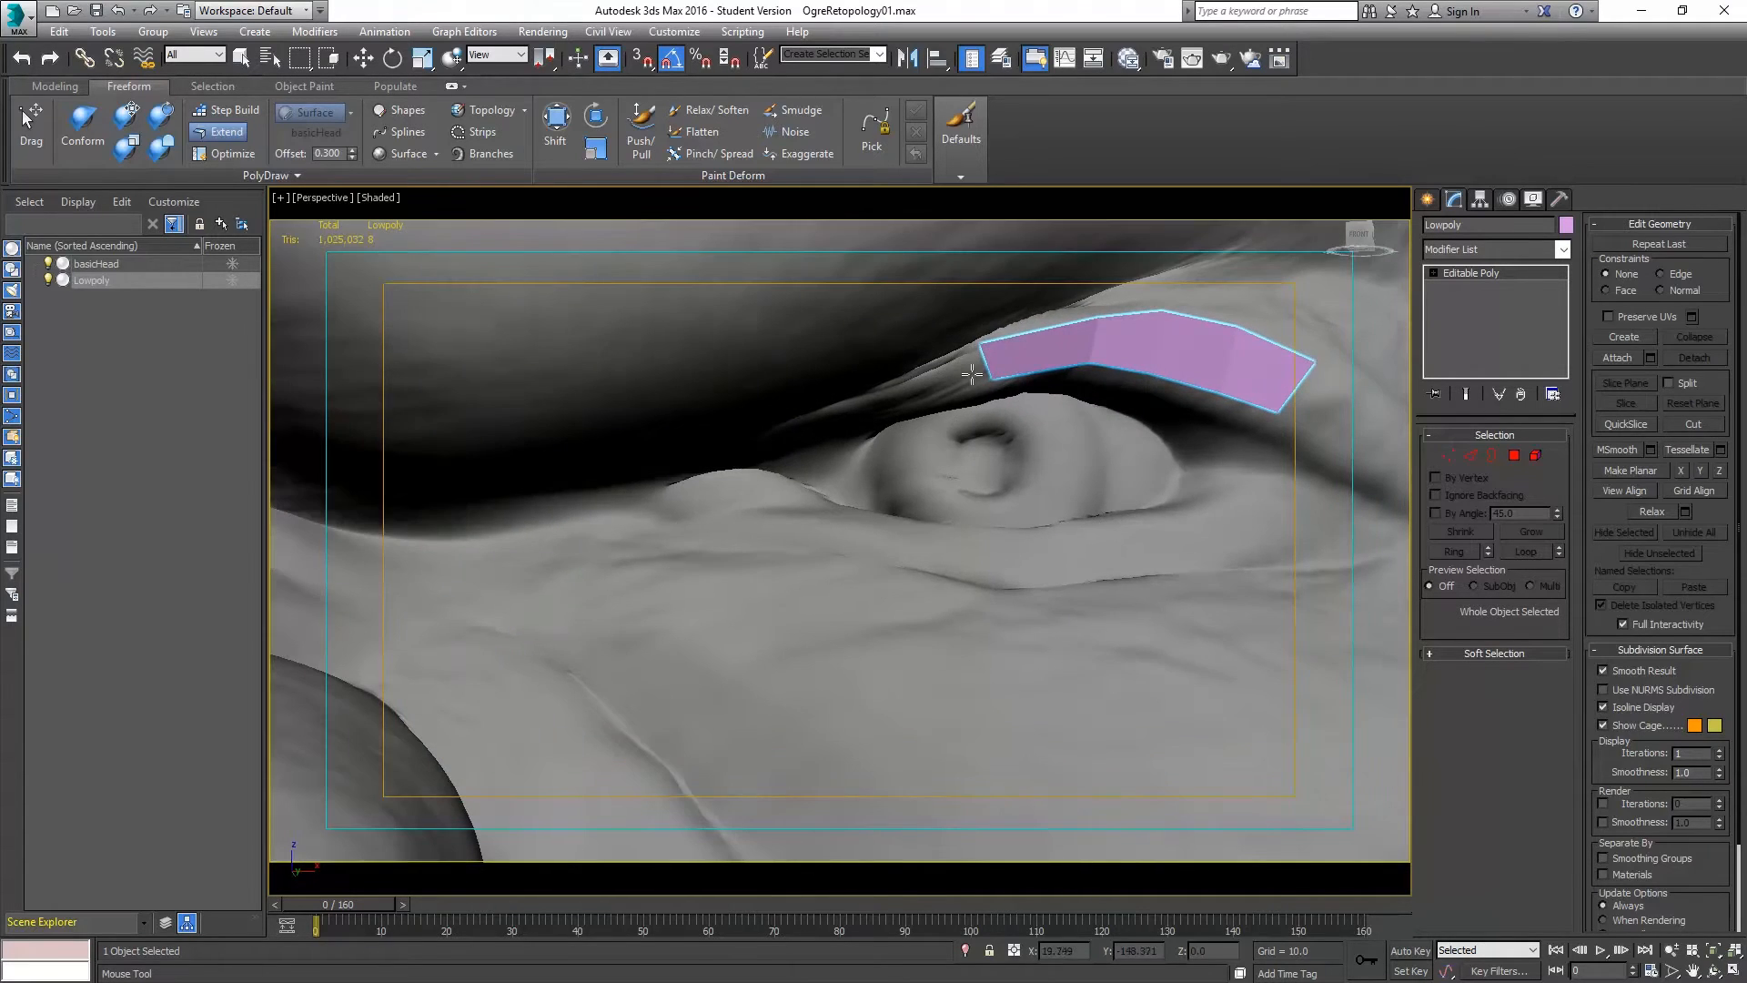
{"action": "left_click_drag", "start_coordinate": [981, 364], "coordinate": [902, 380], "text": "shift"}
{"action": "mouse_move", "coordinate": [902, 381]}
{"action": "middle_mouse_down", "text": "alt"}
{"action": "mouse_move", "coordinate": [897, 341]}
{"action": "mouse_move", "coordinate": [895, 368]}
{"action": "middle_mouse_up", "text": "alt"}
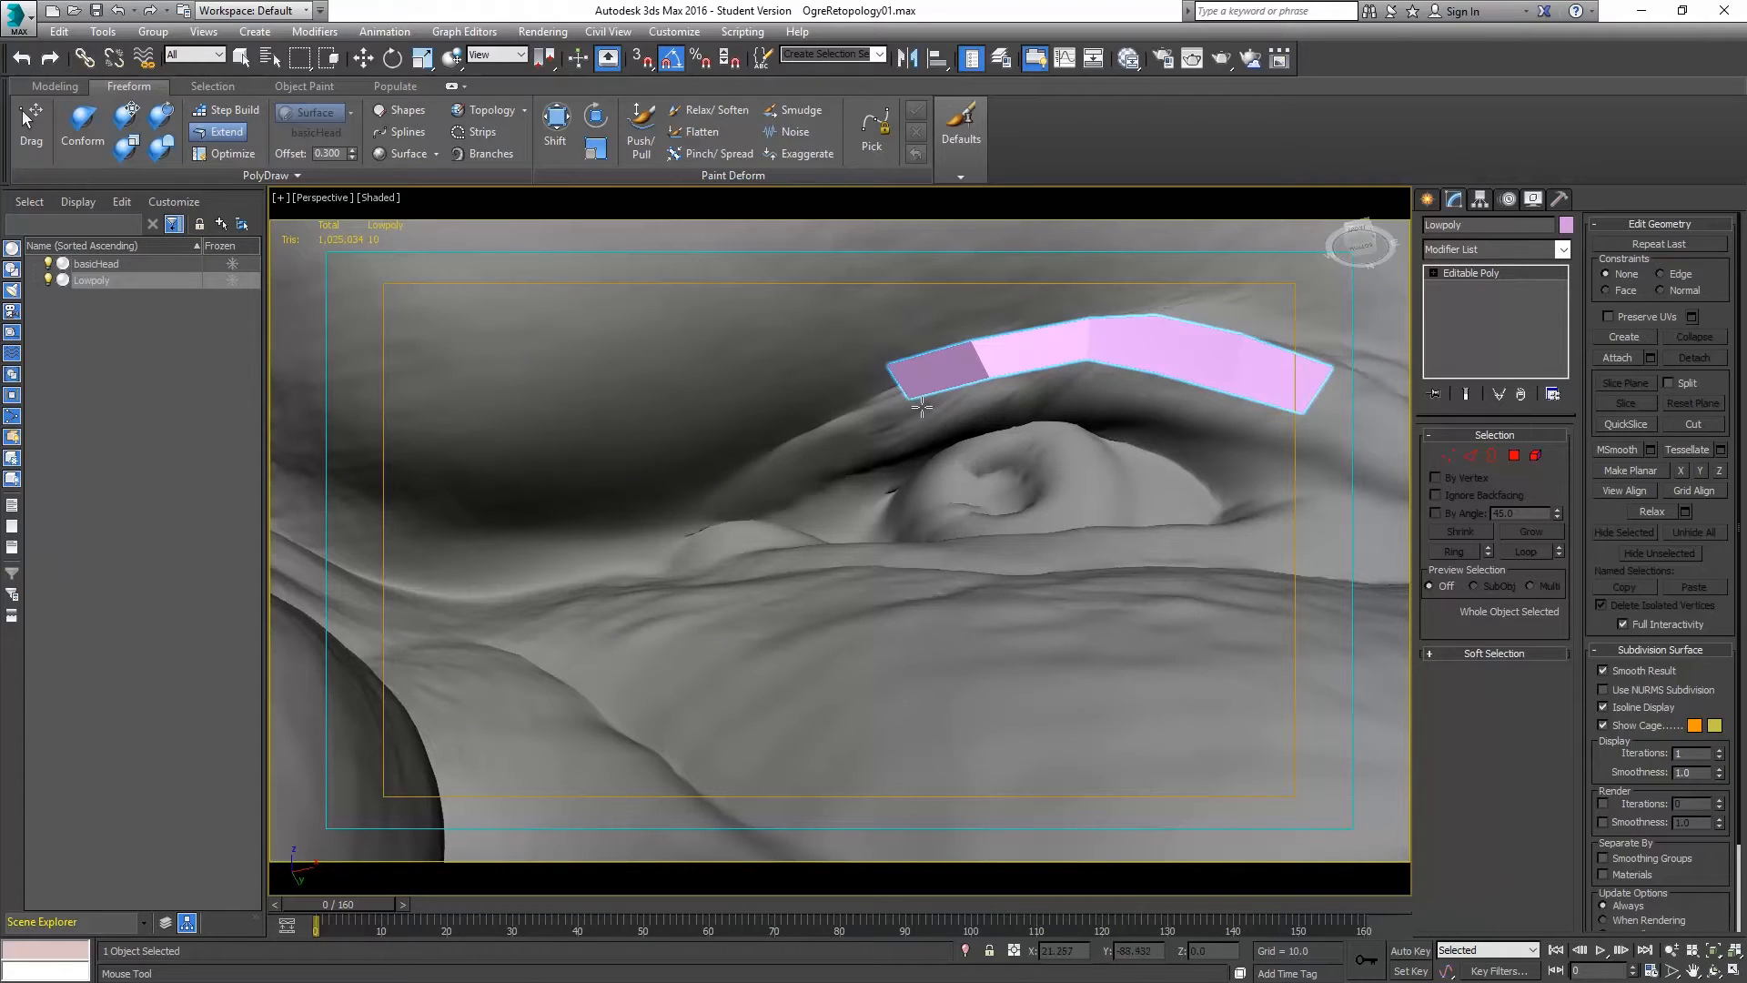
Extend the upper eyelid strip by three more quads toward the inner eye corner, adjusting its end vertices to follow the lid.
{"action": "middle_click_drag", "start_coordinate": [907, 380], "coordinate": [935, 411], "text": "alt"}
{"action": "left_click_drag", "start_coordinate": [910, 368], "coordinate": [744, 421], "text": "shift"}
{"action": "middle_click_drag", "start_coordinate": [784, 419], "coordinate": [745, 382], "text": "alt"}
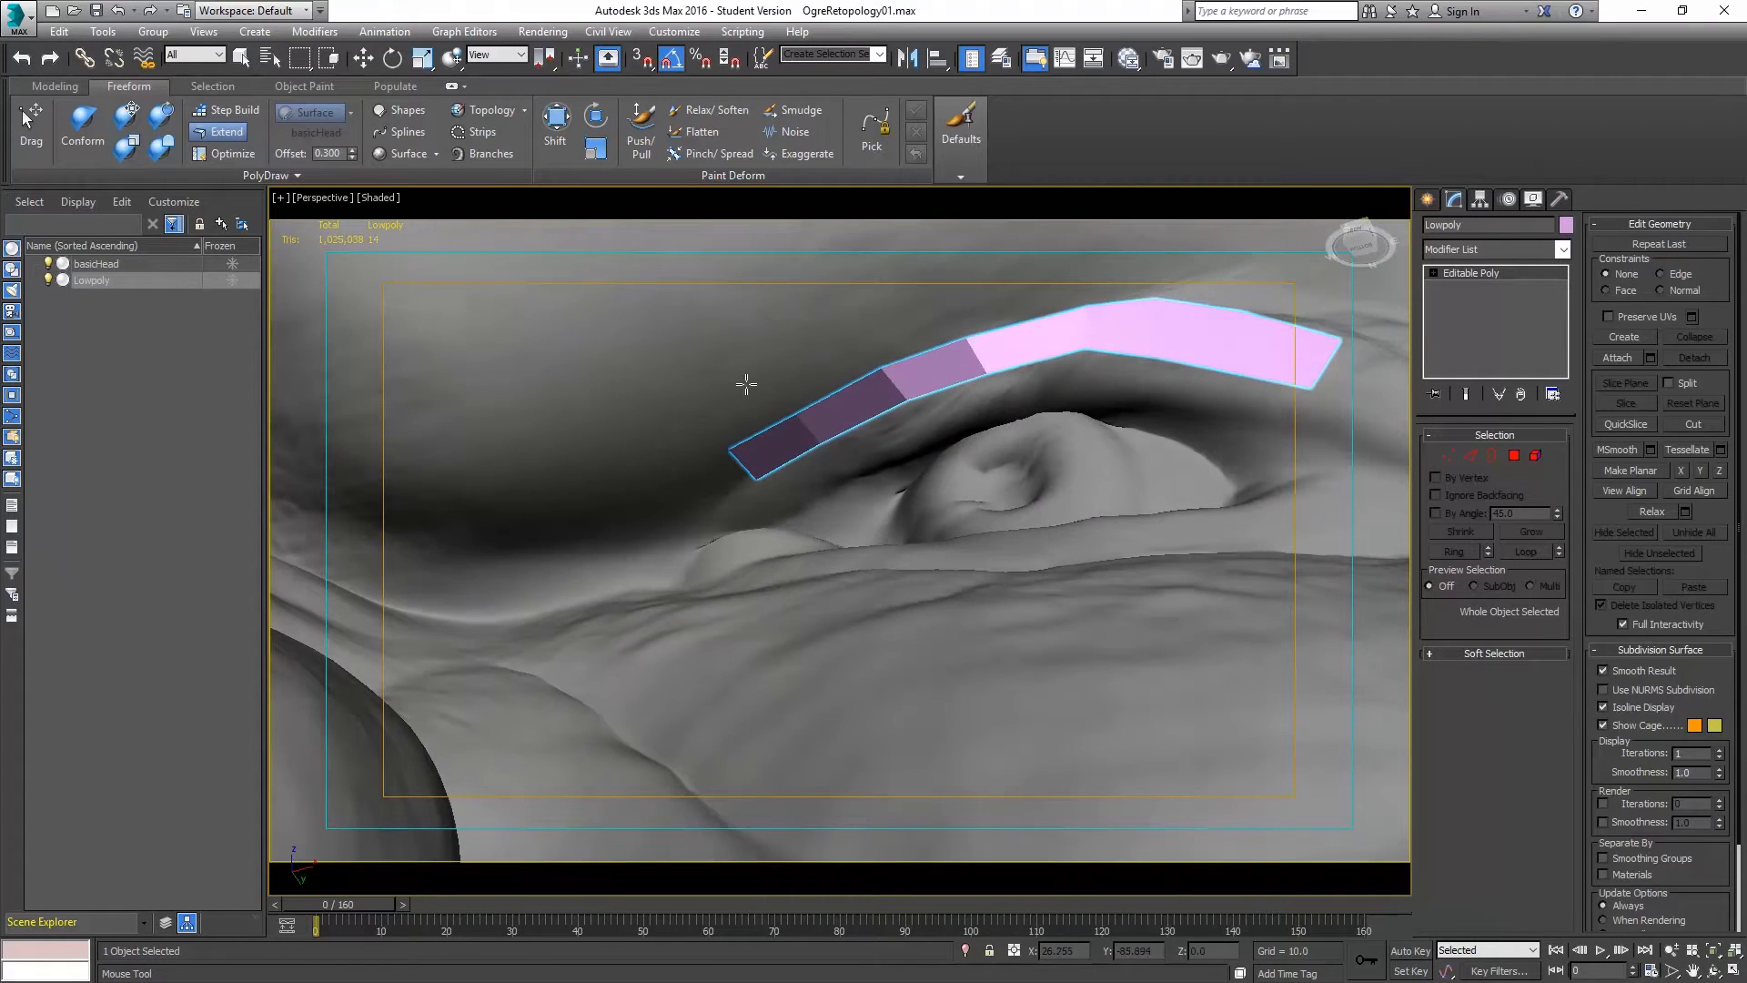
{"action": "left_click_drag", "start_coordinate": [732, 451], "coordinate": [763, 489], "text": "ctrl+alt+shift"}
{"action": "middle_click_drag", "start_coordinate": [777, 458], "coordinate": [741, 417], "text": "alt"}
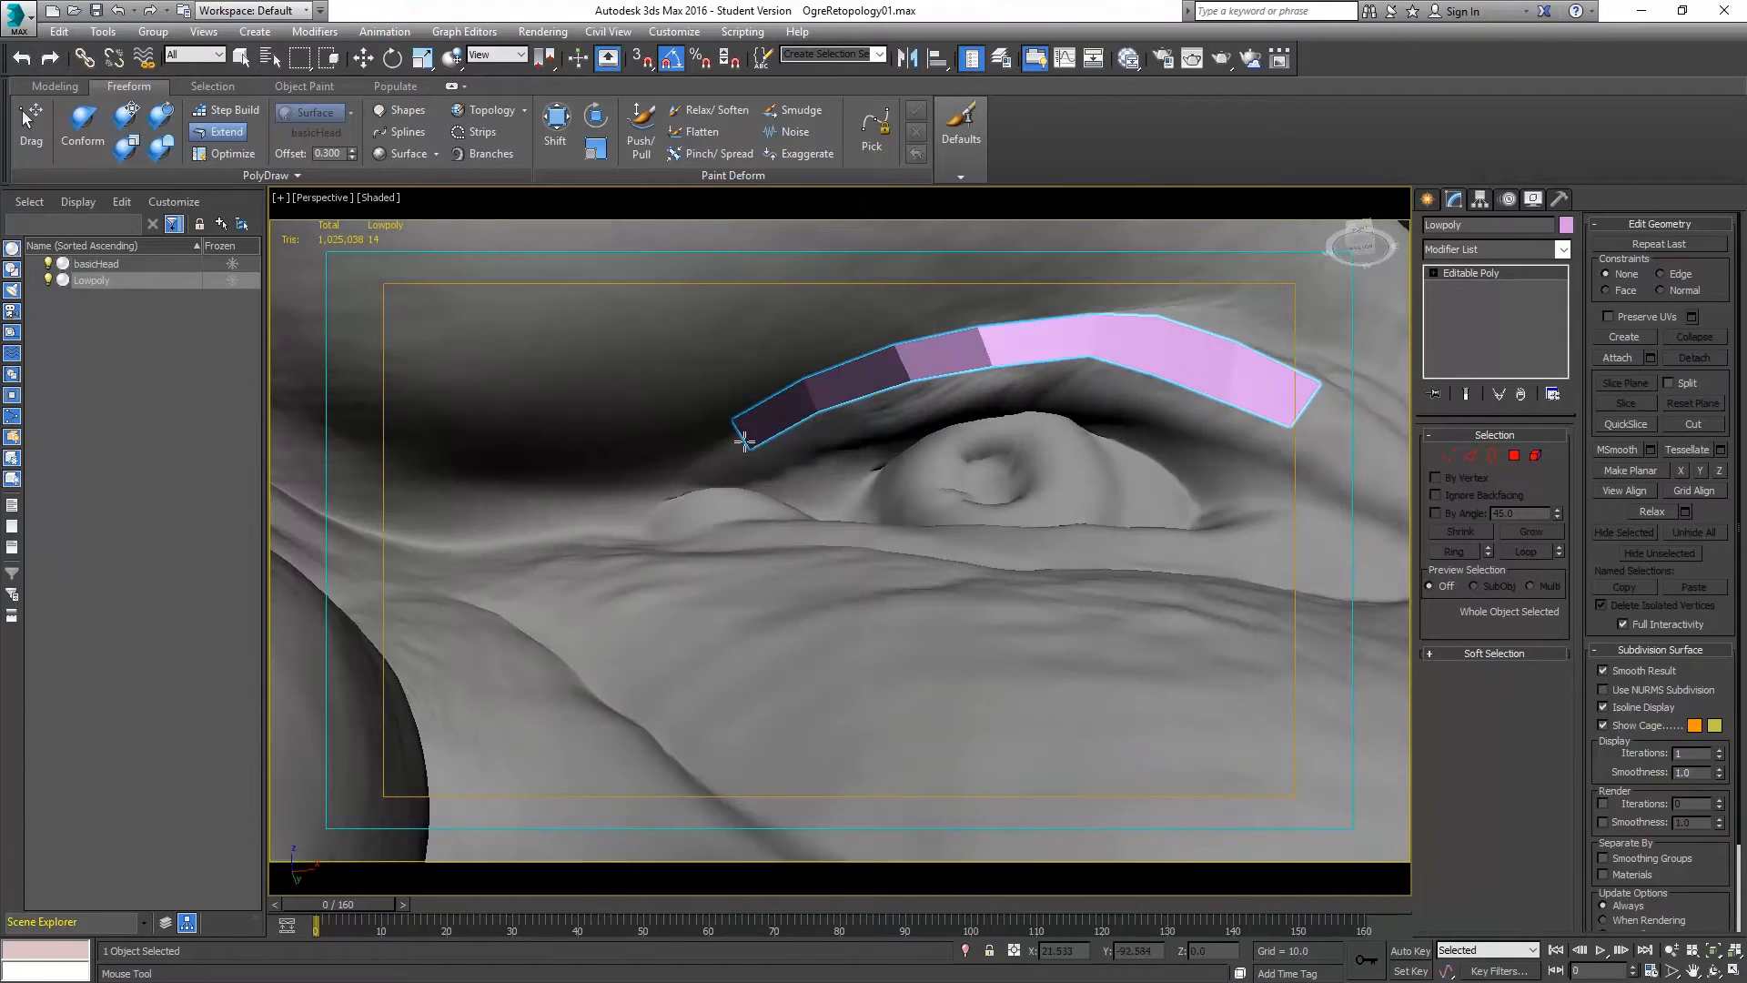
{"action": "left_click_drag", "start_coordinate": [732, 435], "coordinate": [657, 487], "text": "shift"}
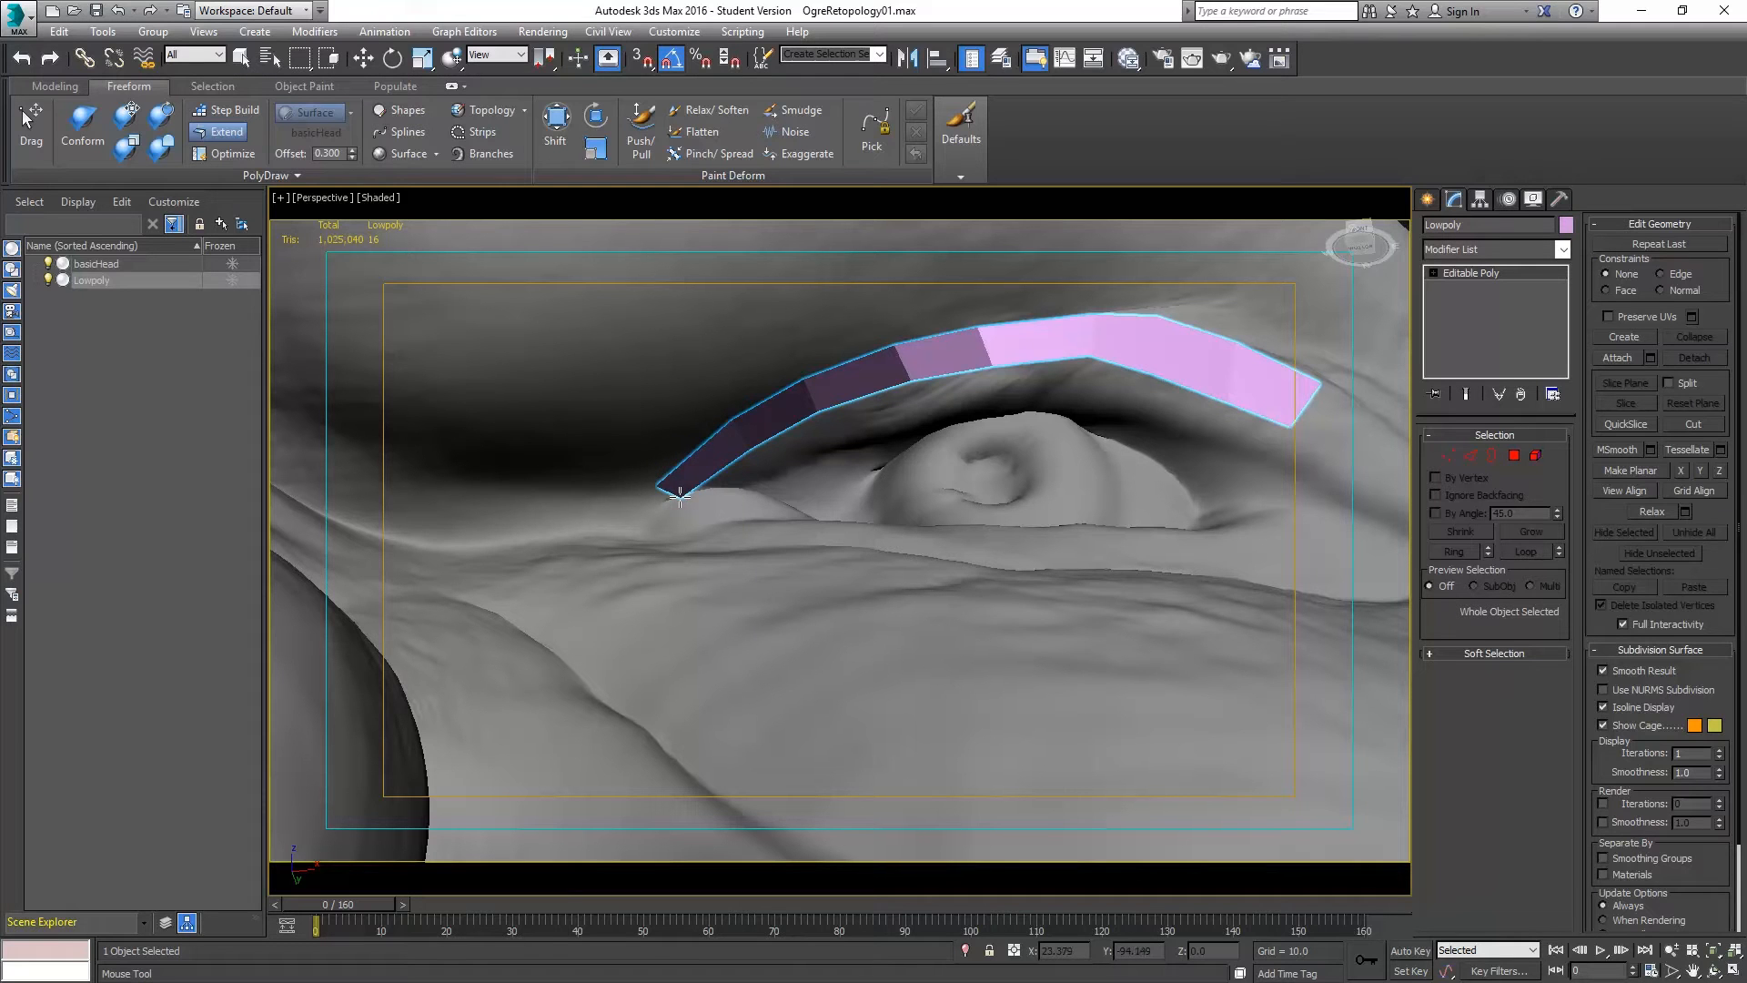
Show edged faces in the viewport and shift the eyelid strip's outer end vertices farther outward.
{"action": "middle_click_drag", "start_coordinate": [681, 496], "coordinate": [725, 529], "text": "alt"}
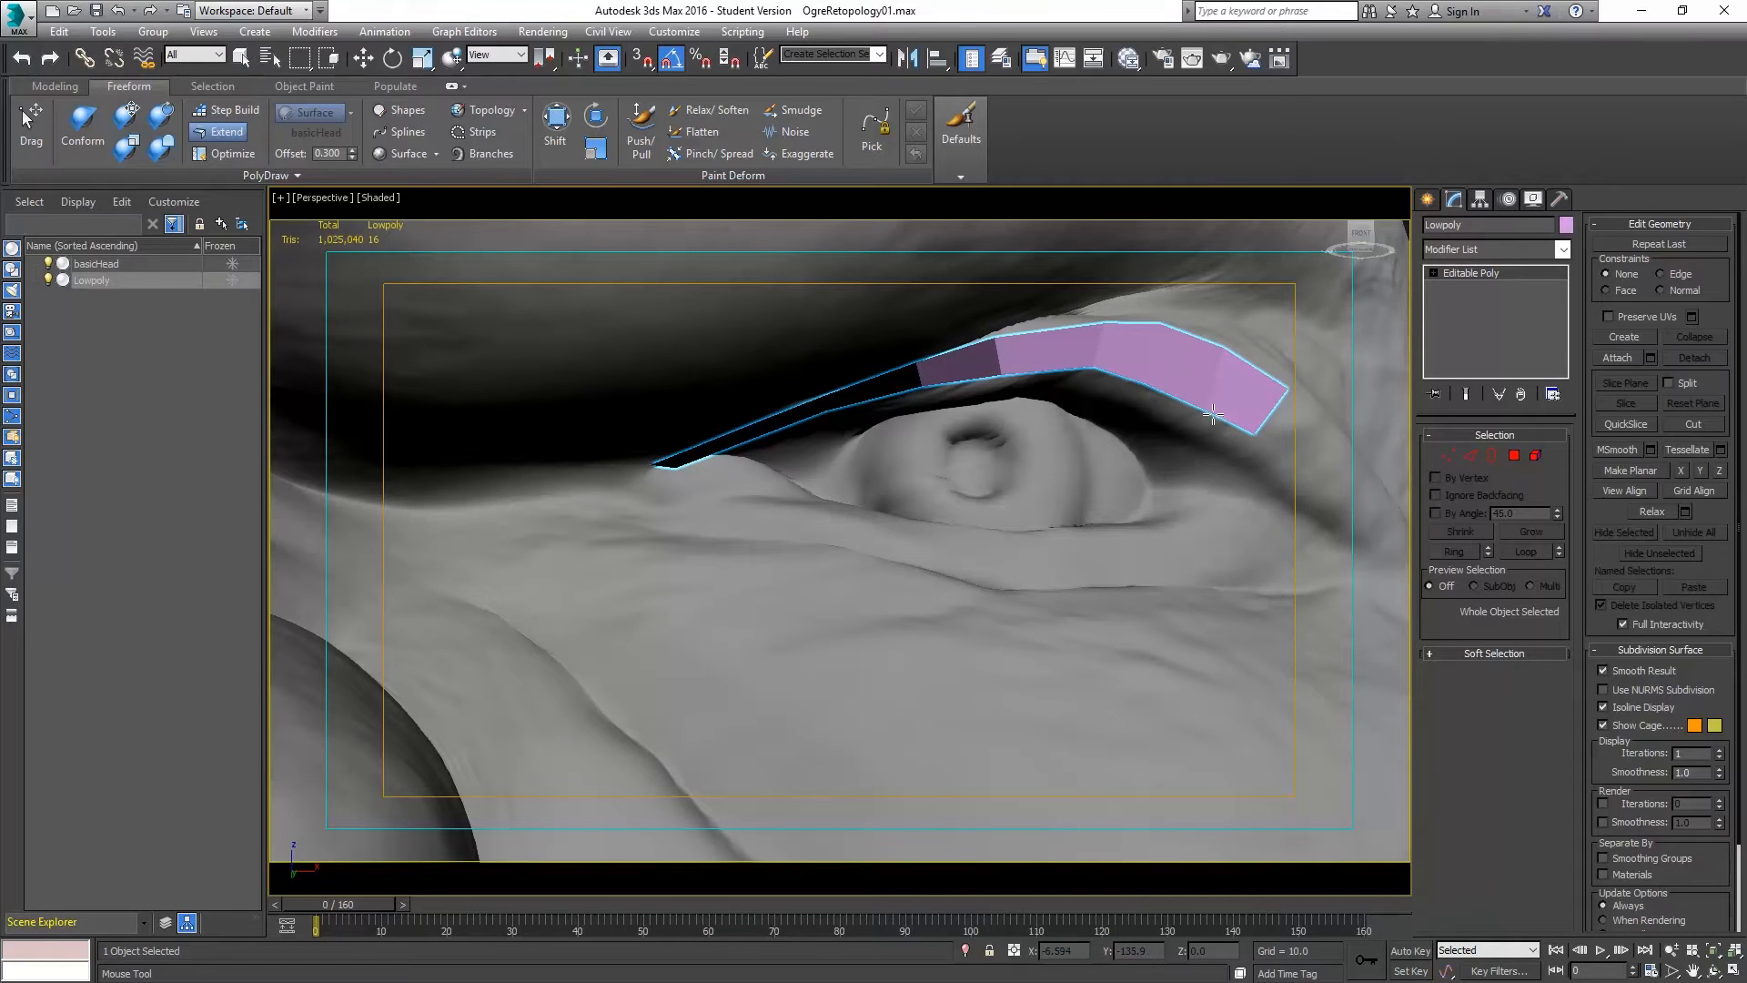
{"action": "key", "text": "F4"}
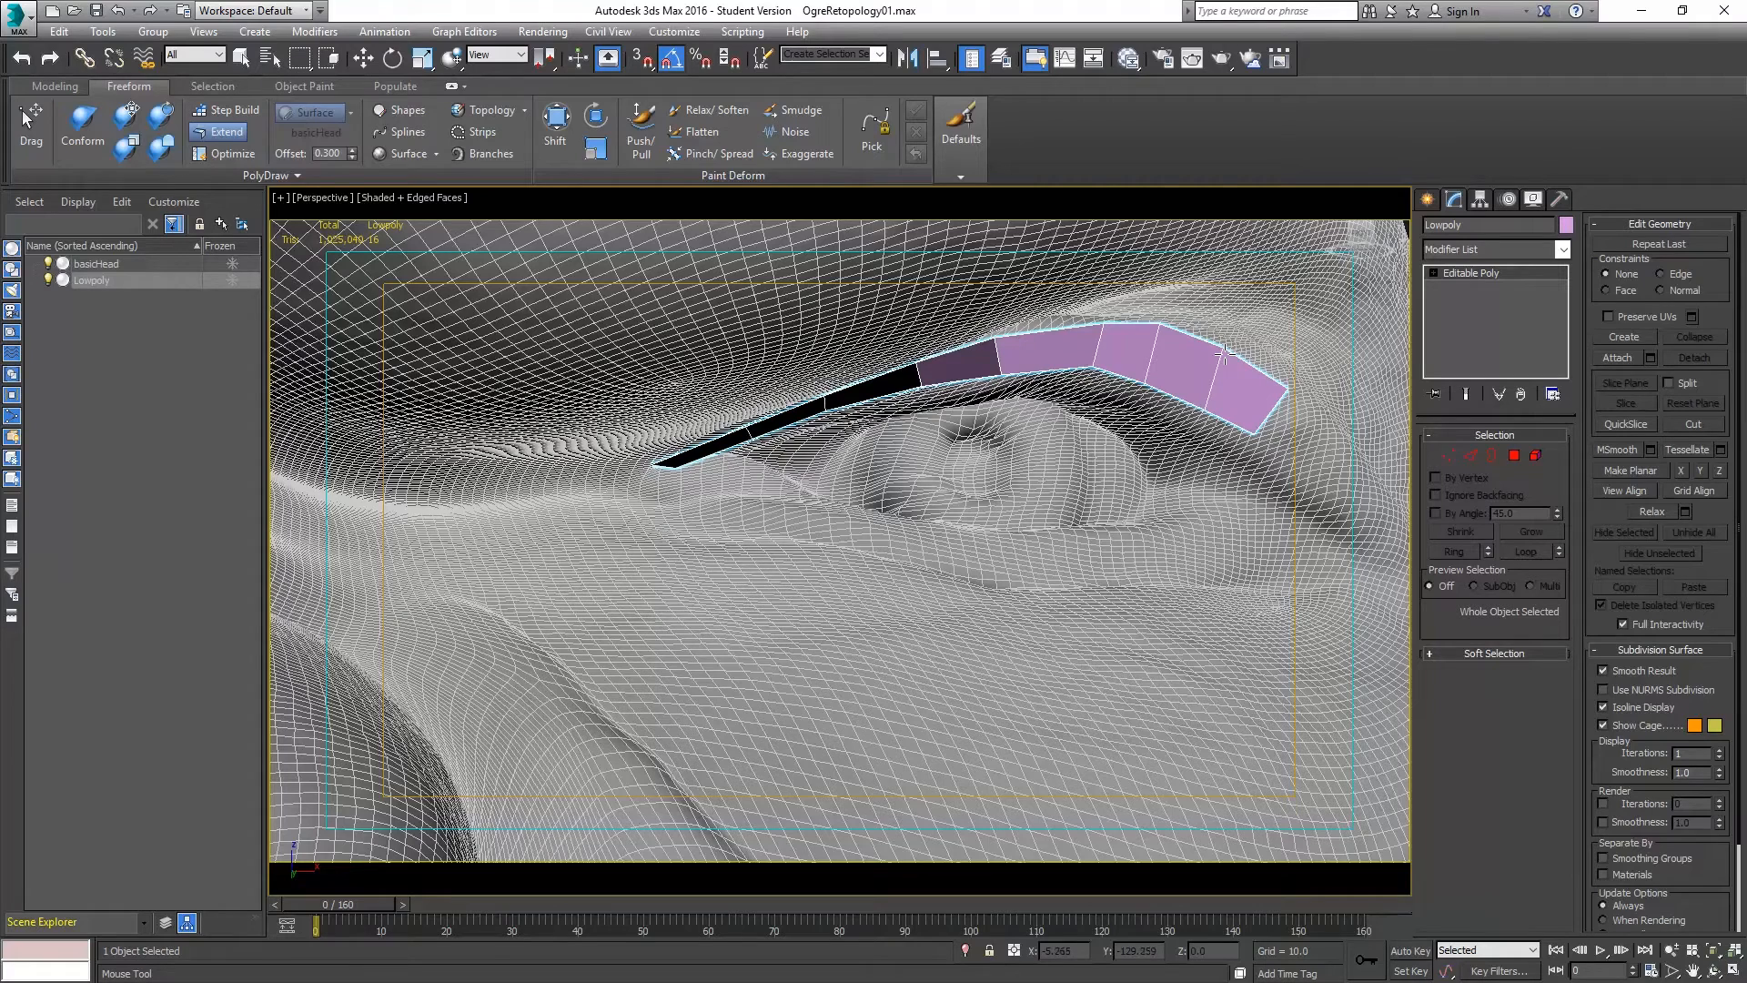
{"action": "left_click_drag", "start_coordinate": [1279, 405], "coordinate": [1306, 405]}
{"action": "scroll", "coordinate": [774, 442], "scroll_direction": "up", "scroll_amount": 1}
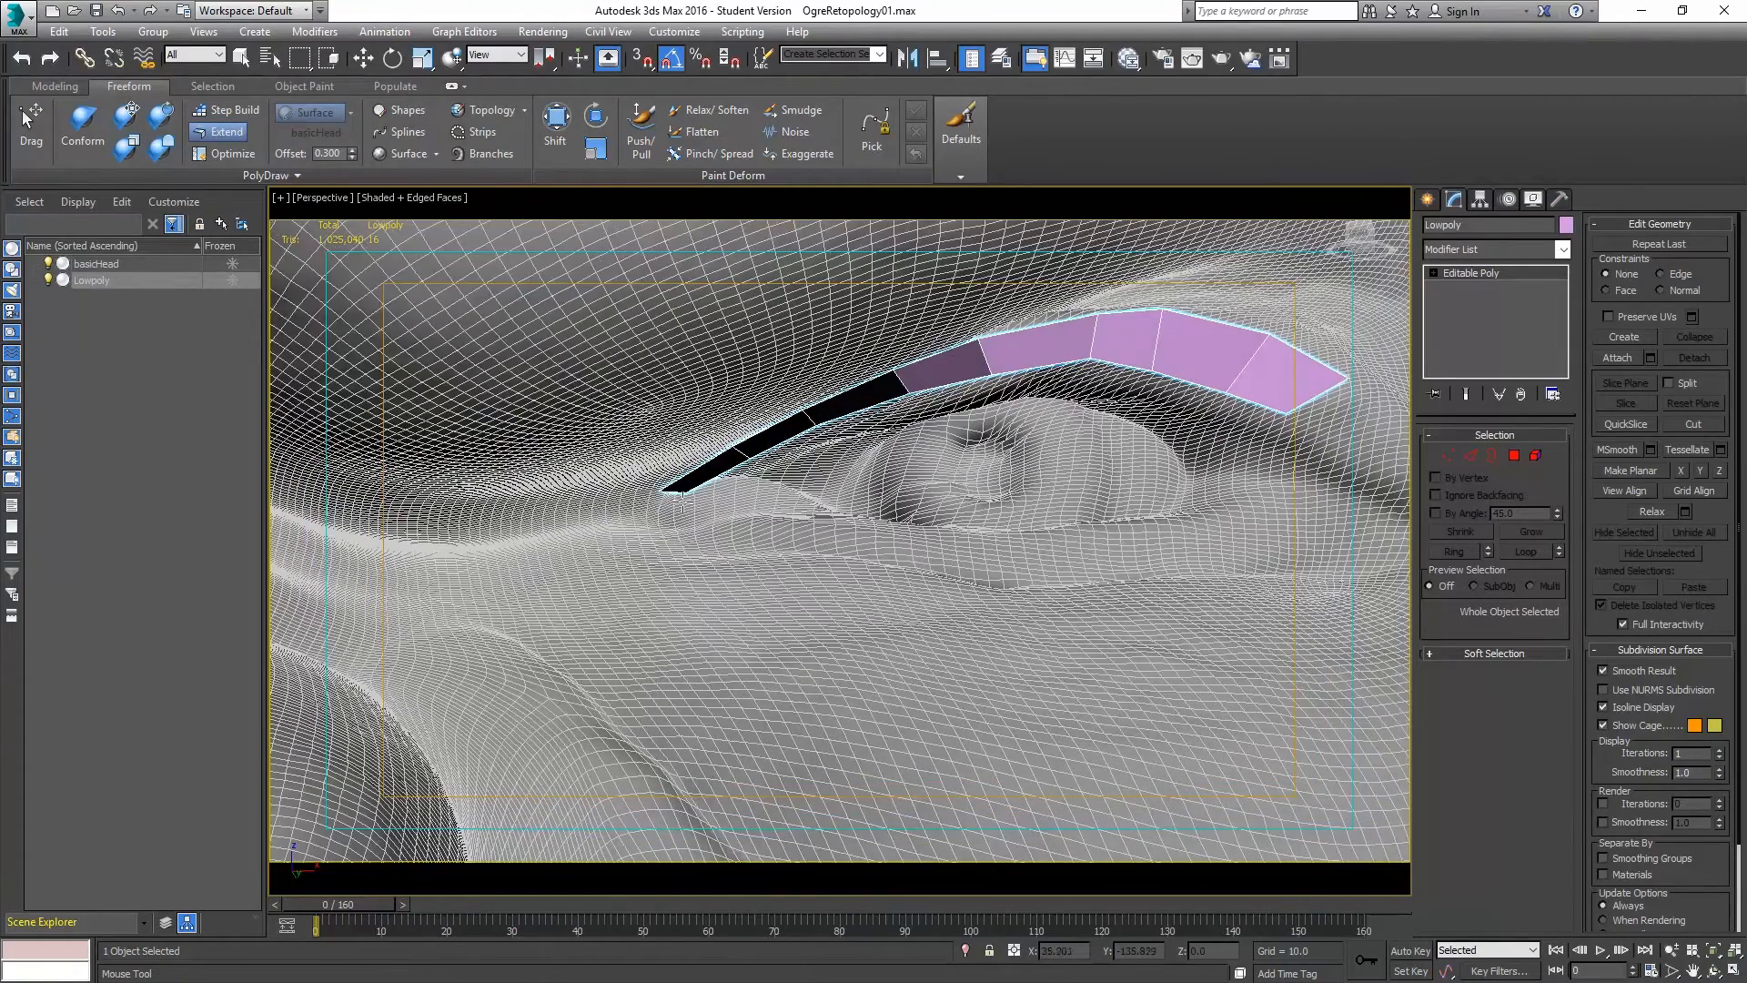
Extend one quad from the strip's inner end to start turning around the inner eye corner.
{"action": "scroll", "coordinate": [663, 506], "scroll_direction": "up", "scroll_amount": 5}
{"action": "scroll", "coordinate": [670, 492], "scroll_direction": "down", "scroll_amount": 5}
{"action": "left_click_drag", "start_coordinate": [711, 448], "coordinate": [645, 506], "text": "shift"}
Extend another quad below the inner eye corner and move its vertices so the strip bends toward the lower eyelid.
{"action": "scroll", "coordinate": [774, 492], "scroll_direction": "down", "scroll_amount": 6}
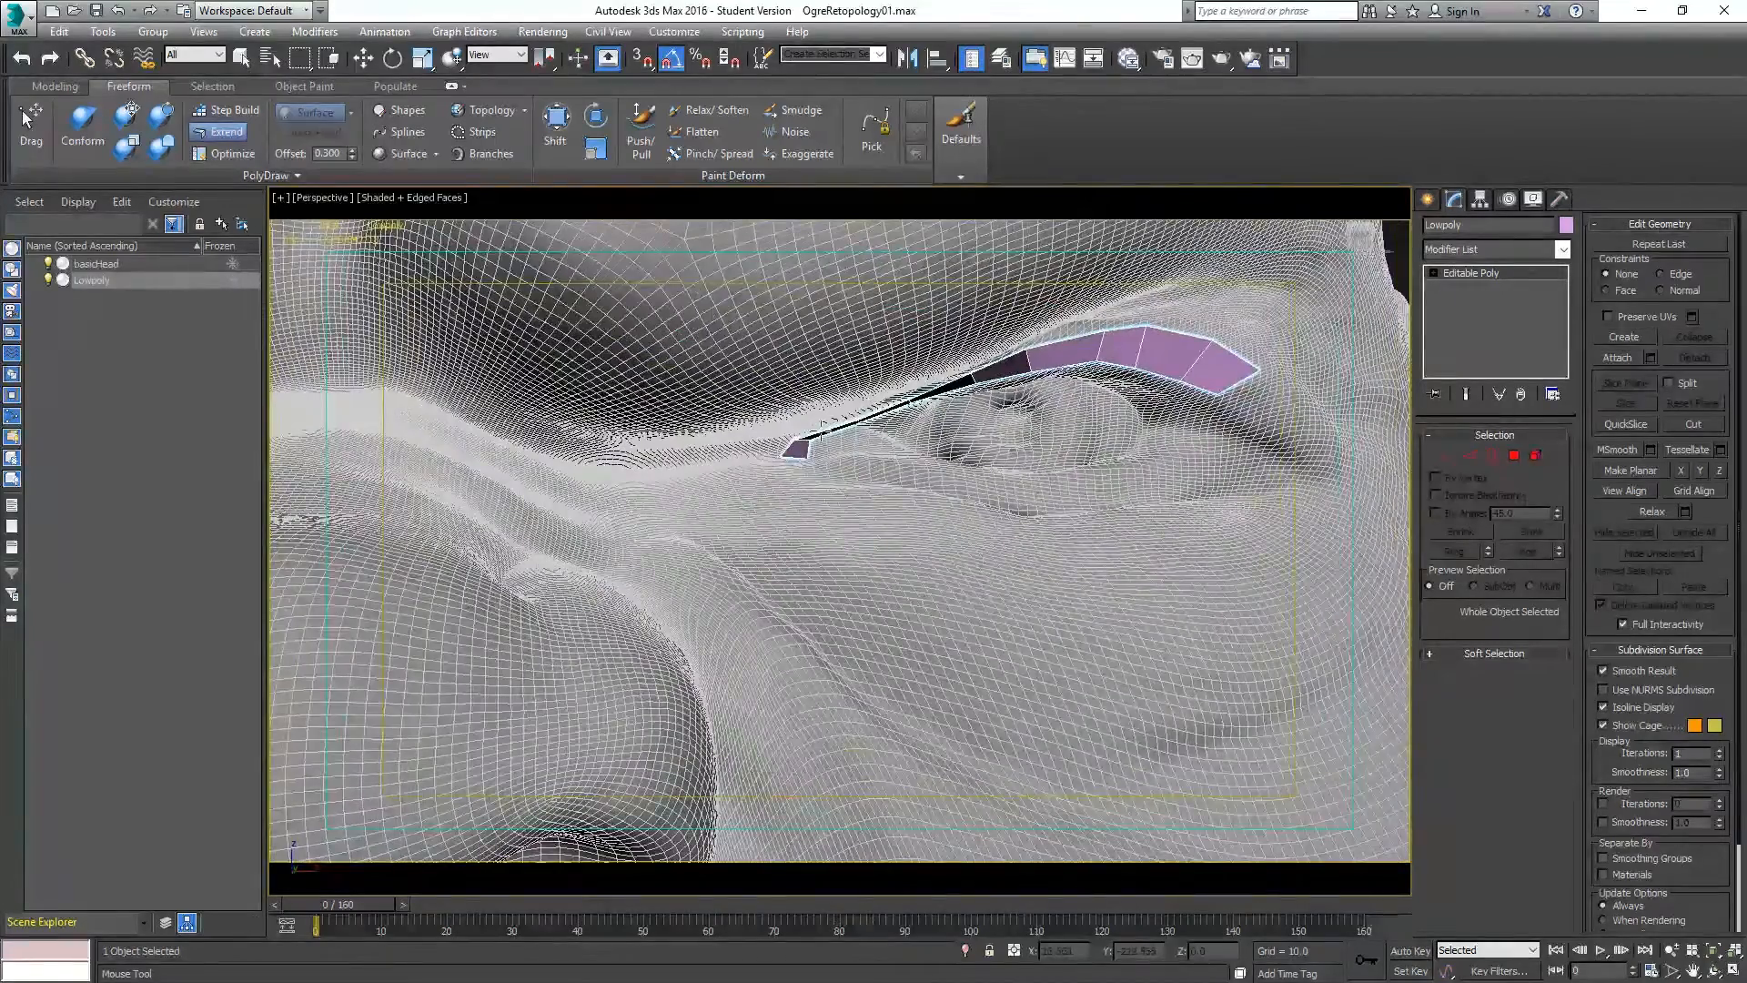
{"action": "middle_click_drag", "start_coordinate": [852, 450], "coordinate": [945, 388], "text": "alt"}
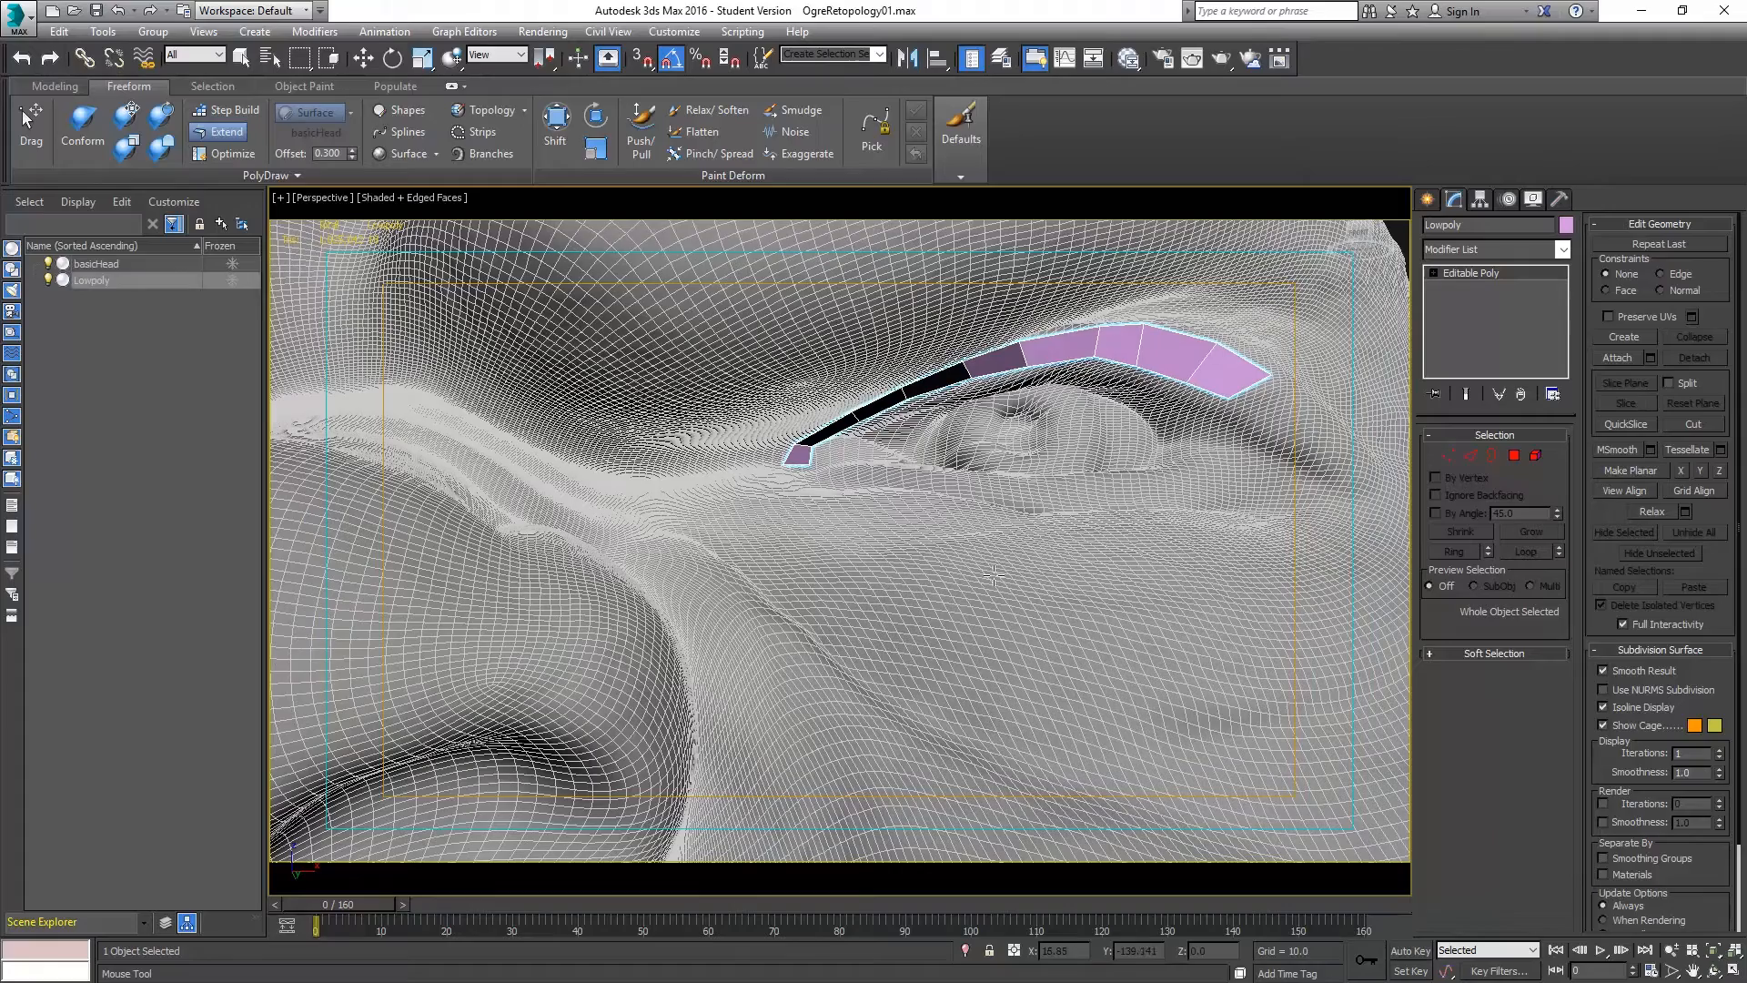
{"action": "middle_click_drag", "start_coordinate": [909, 533], "coordinate": [956, 496], "text": "alt"}
{"action": "scroll", "coordinate": [995, 464], "scroll_direction": "up", "scroll_amount": 4}
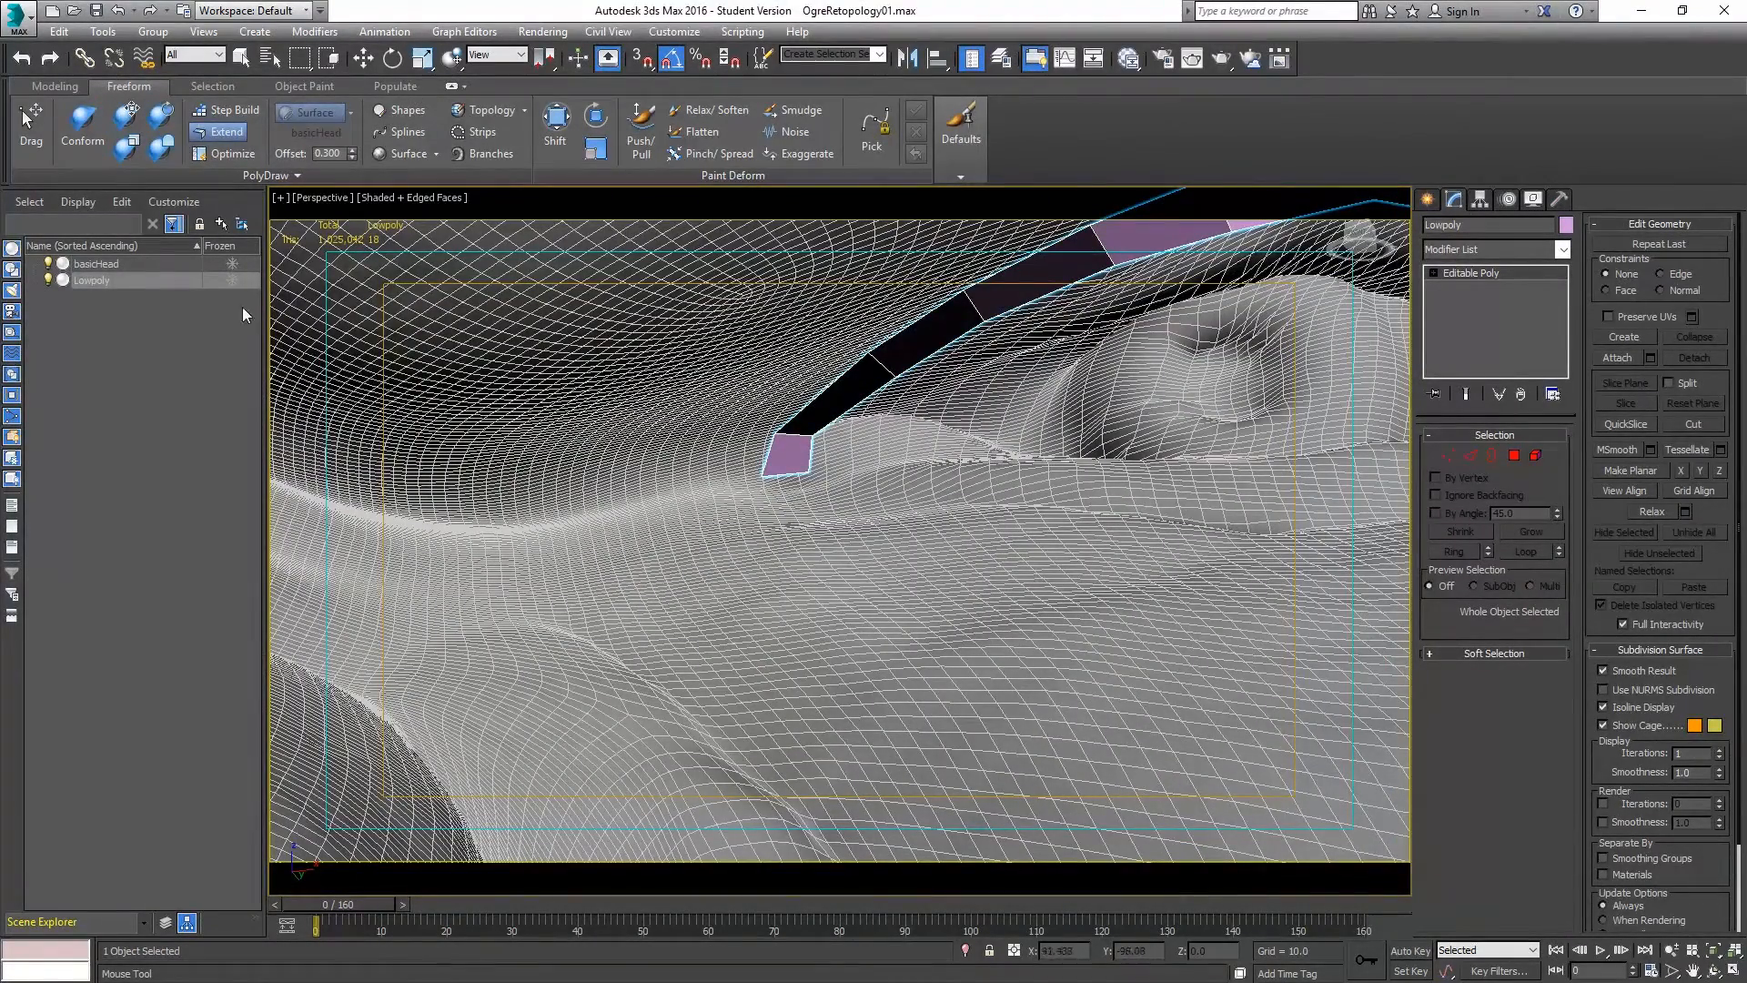
{"action": "left_click_drag", "start_coordinate": [790, 479], "coordinate": [793, 529], "text": "shift"}
{"action": "scroll", "coordinate": [857, 521], "scroll_direction": "up", "scroll_amount": 1}
{"action": "mouse_move", "coordinate": [857, 521]}
{"action": "middle_mouse_down", "text": "alt"}
{"action": "mouse_move", "coordinate": [863, 600]}
{"action": "mouse_move", "coordinate": [871, 533]}
{"action": "middle_mouse_up", "text": "alt"}
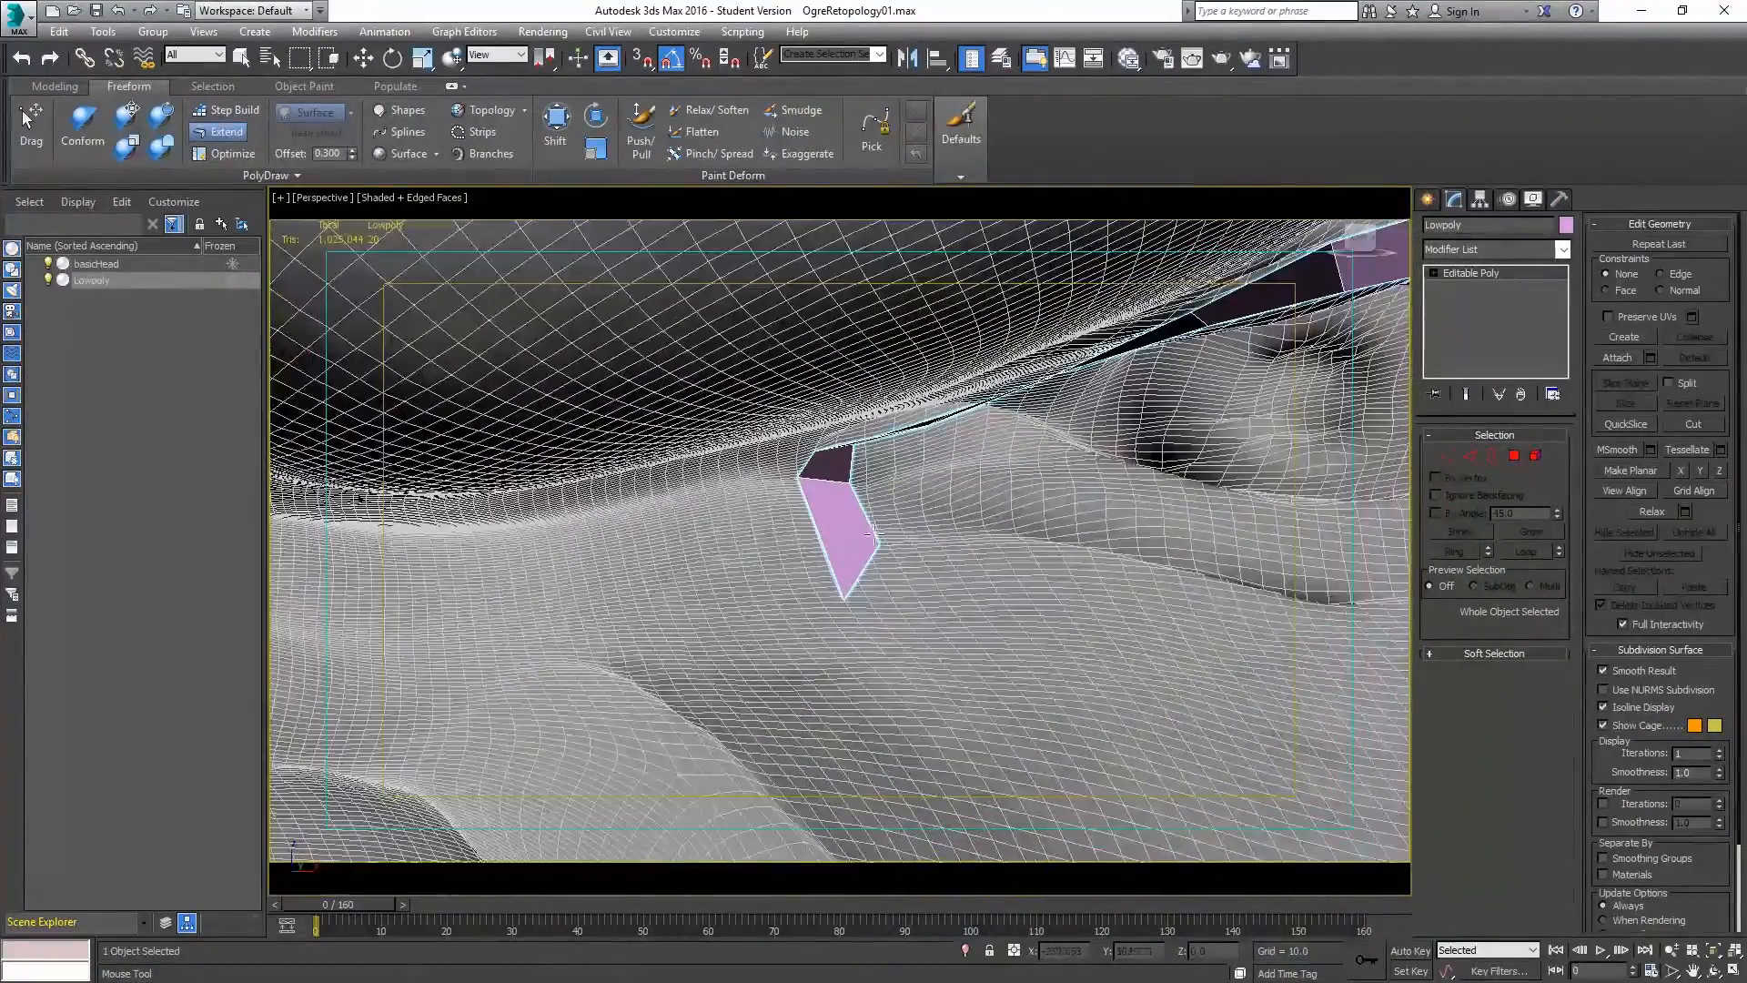
{"action": "left_click_drag", "start_coordinate": [871, 541], "coordinate": [896, 478]}
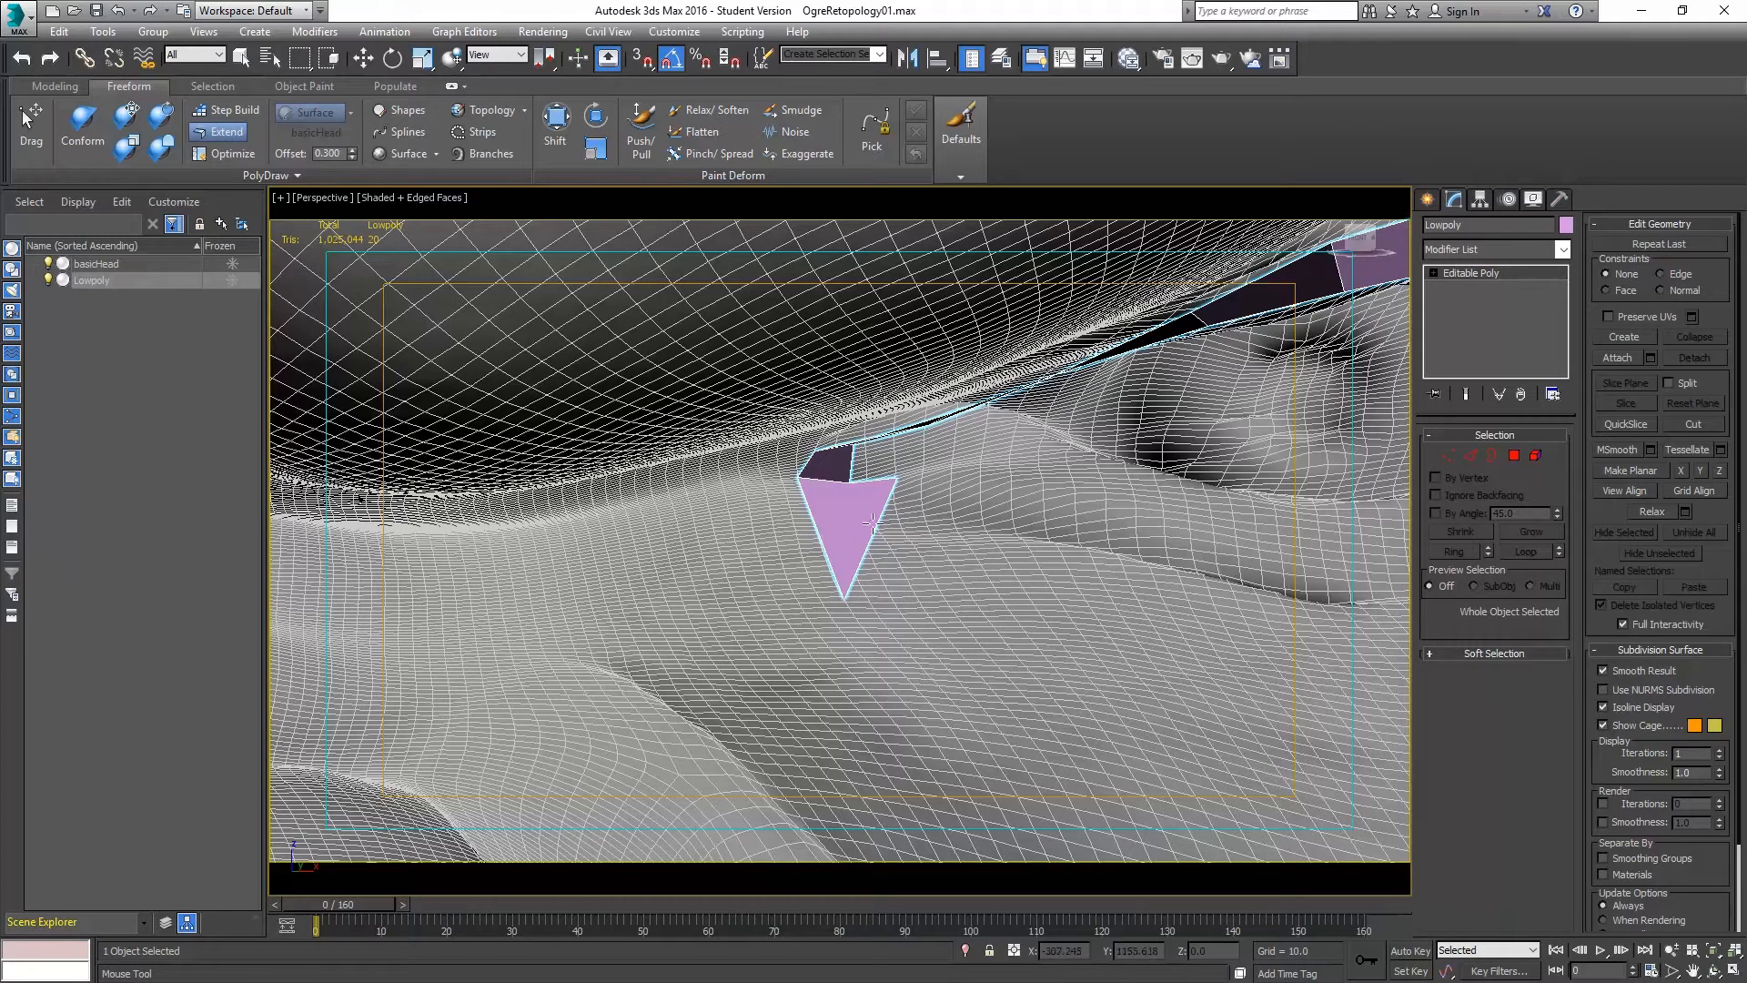
{"action": "left_click_drag", "start_coordinate": [845, 598], "coordinate": [812, 478]}
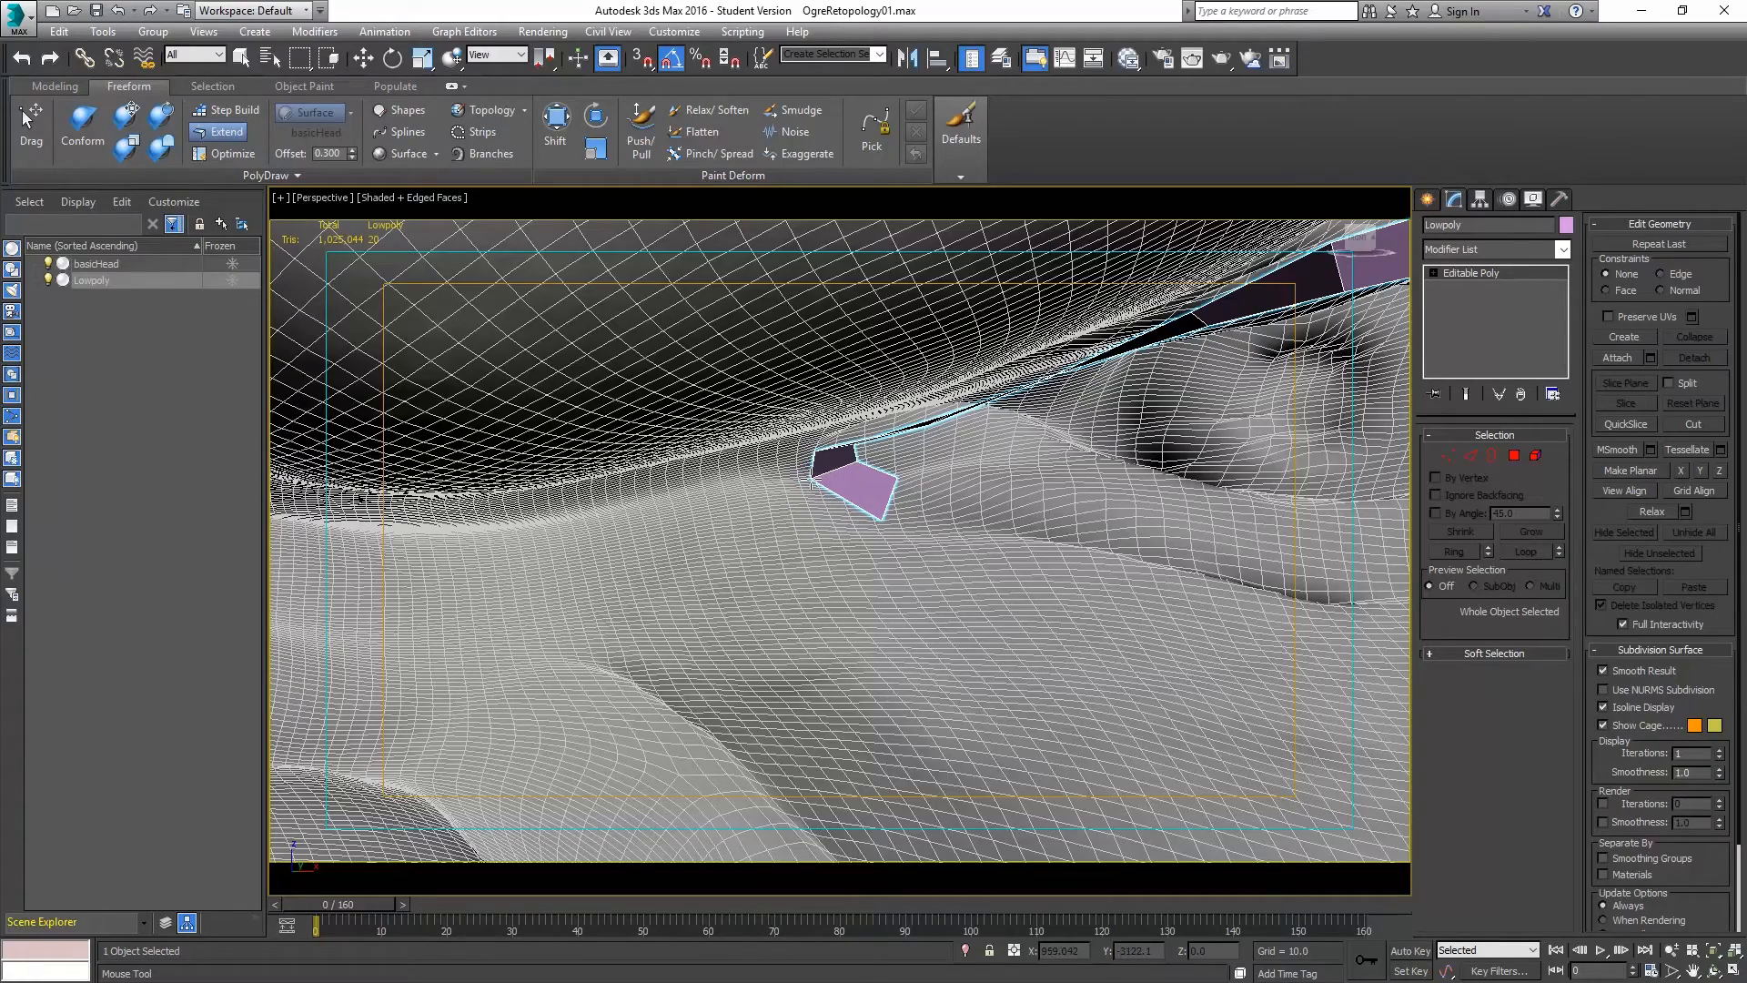
Extend three quads from the inner eye corner along the lower eyelid to below the middle of the eye.
{"action": "scroll", "coordinate": [1042, 506], "scroll_direction": "down", "scroll_amount": 6}
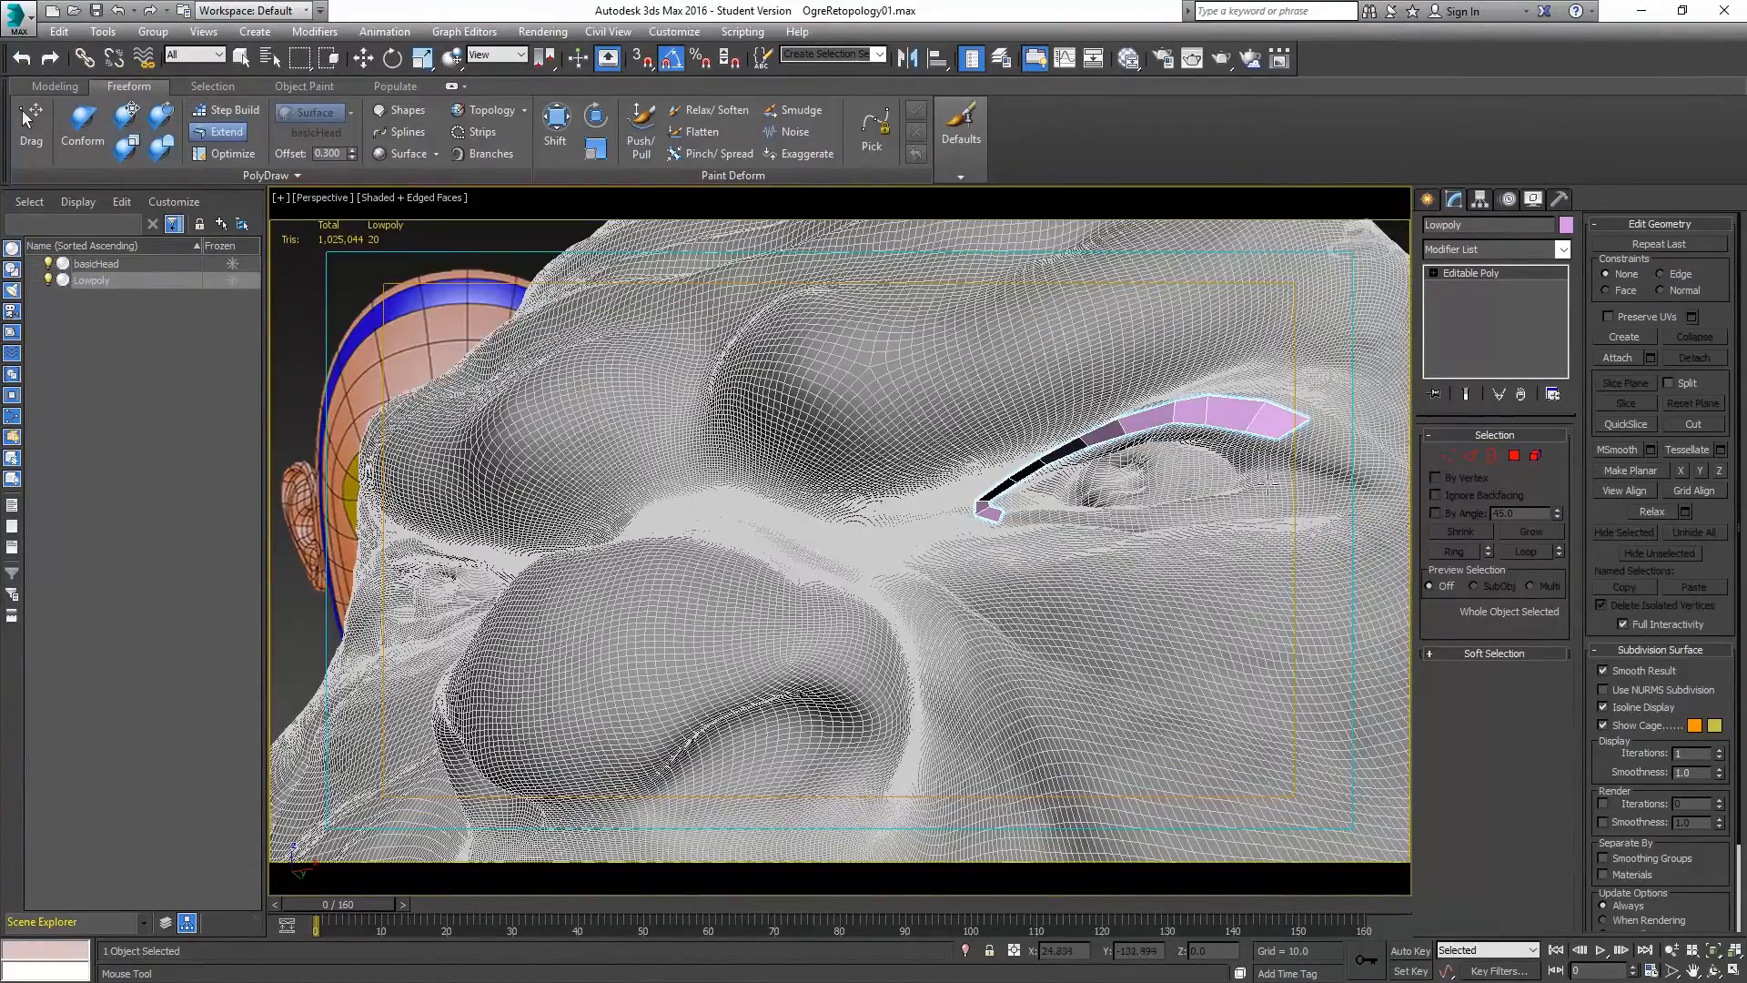
{"action": "scroll", "coordinate": [1098, 492], "scroll_direction": "up", "scroll_amount": 6}
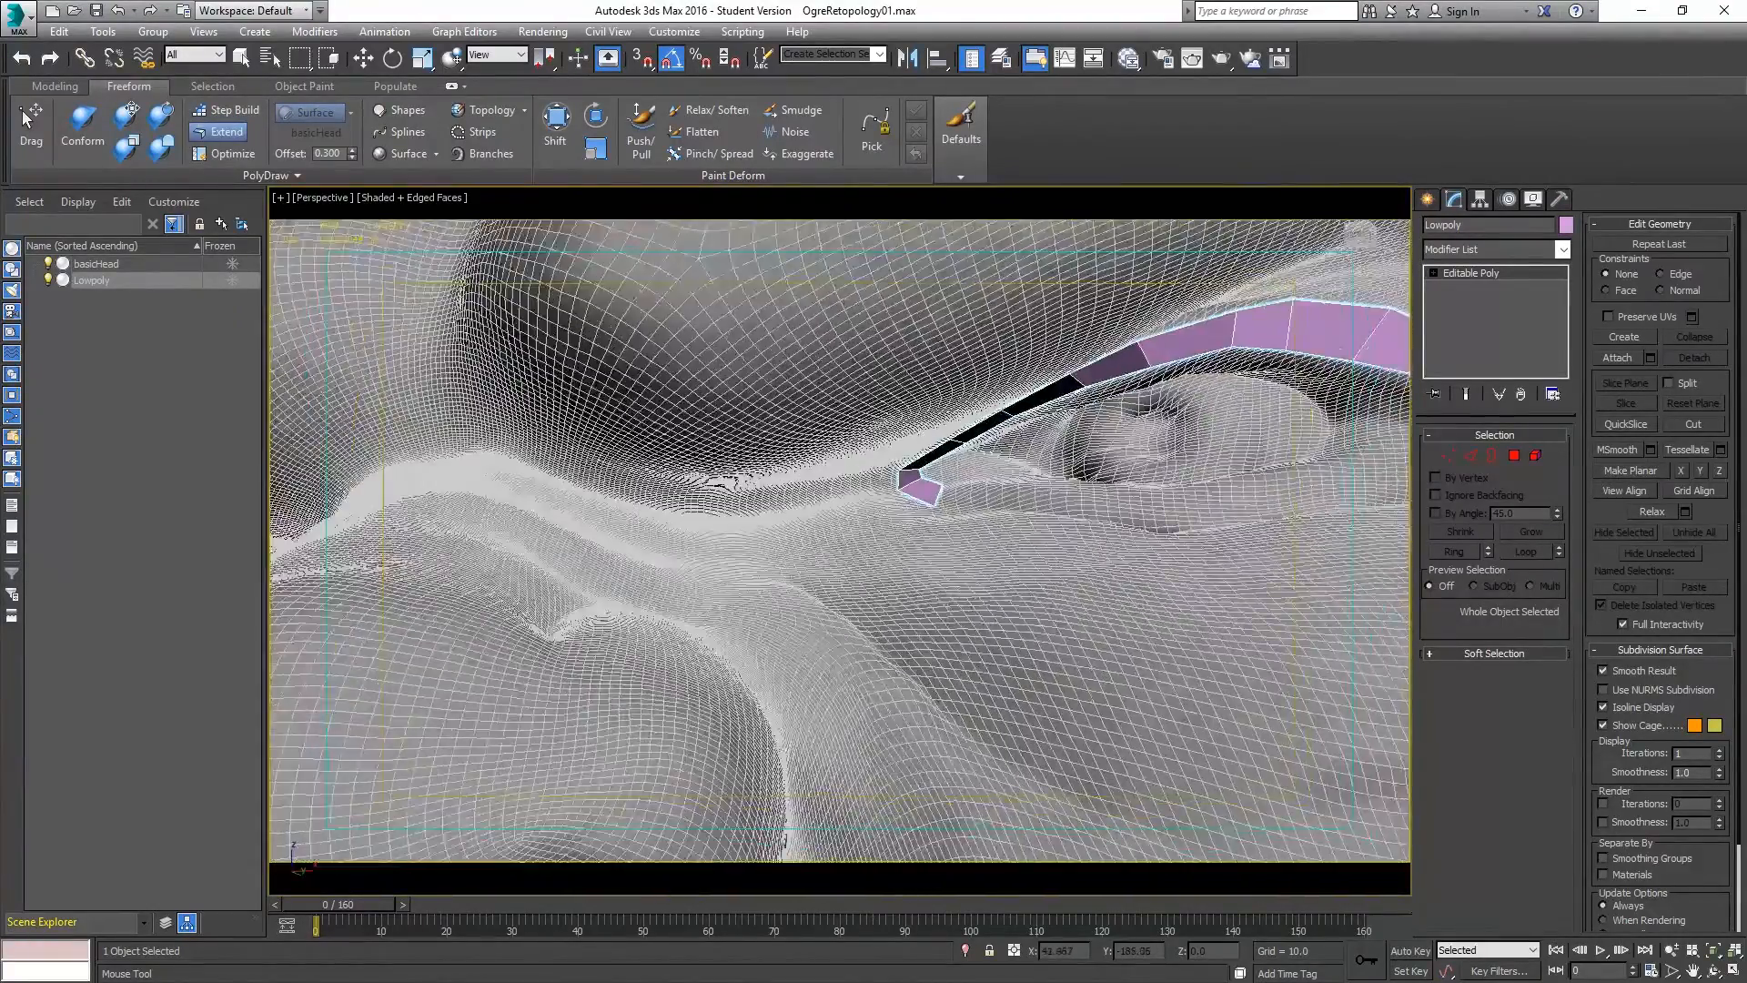
{"action": "middle_click_drag", "start_coordinate": [1311, 523], "coordinate": [625, 537]}
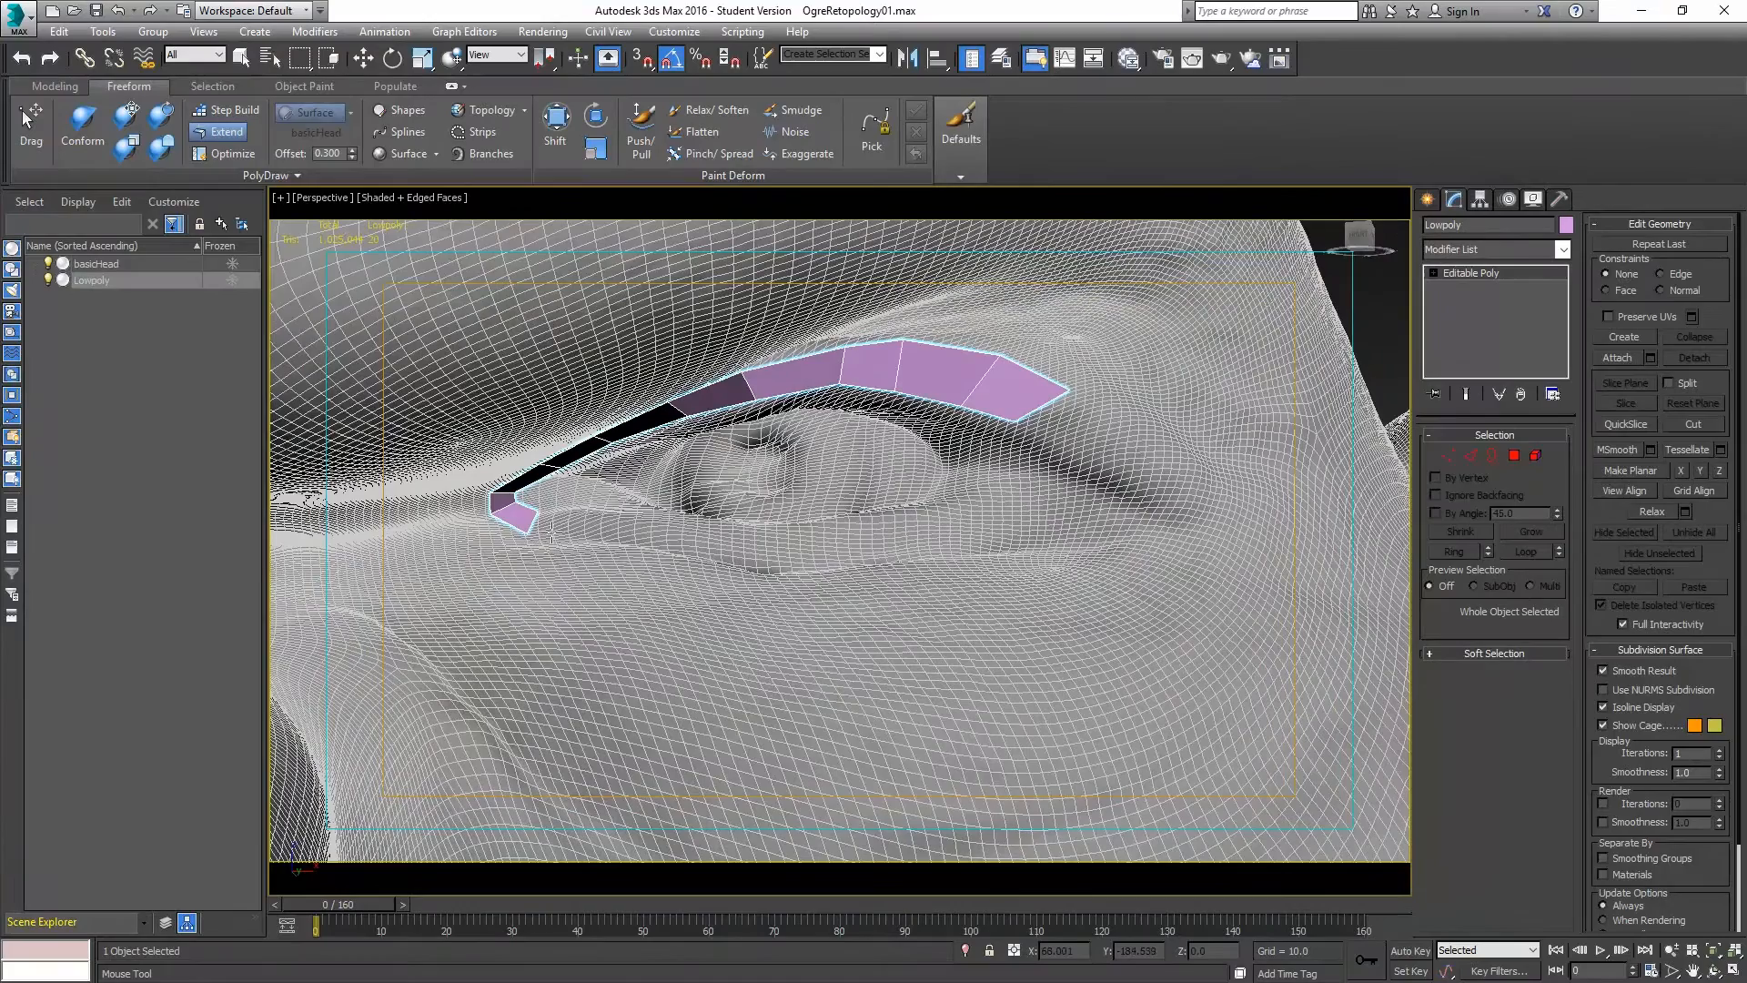
{"action": "middle_click_drag", "start_coordinate": [557, 528], "coordinate": [560, 531], "text": "alt"}
{"action": "left_click_drag", "start_coordinate": [529, 526], "coordinate": [586, 530], "text": "shift"}
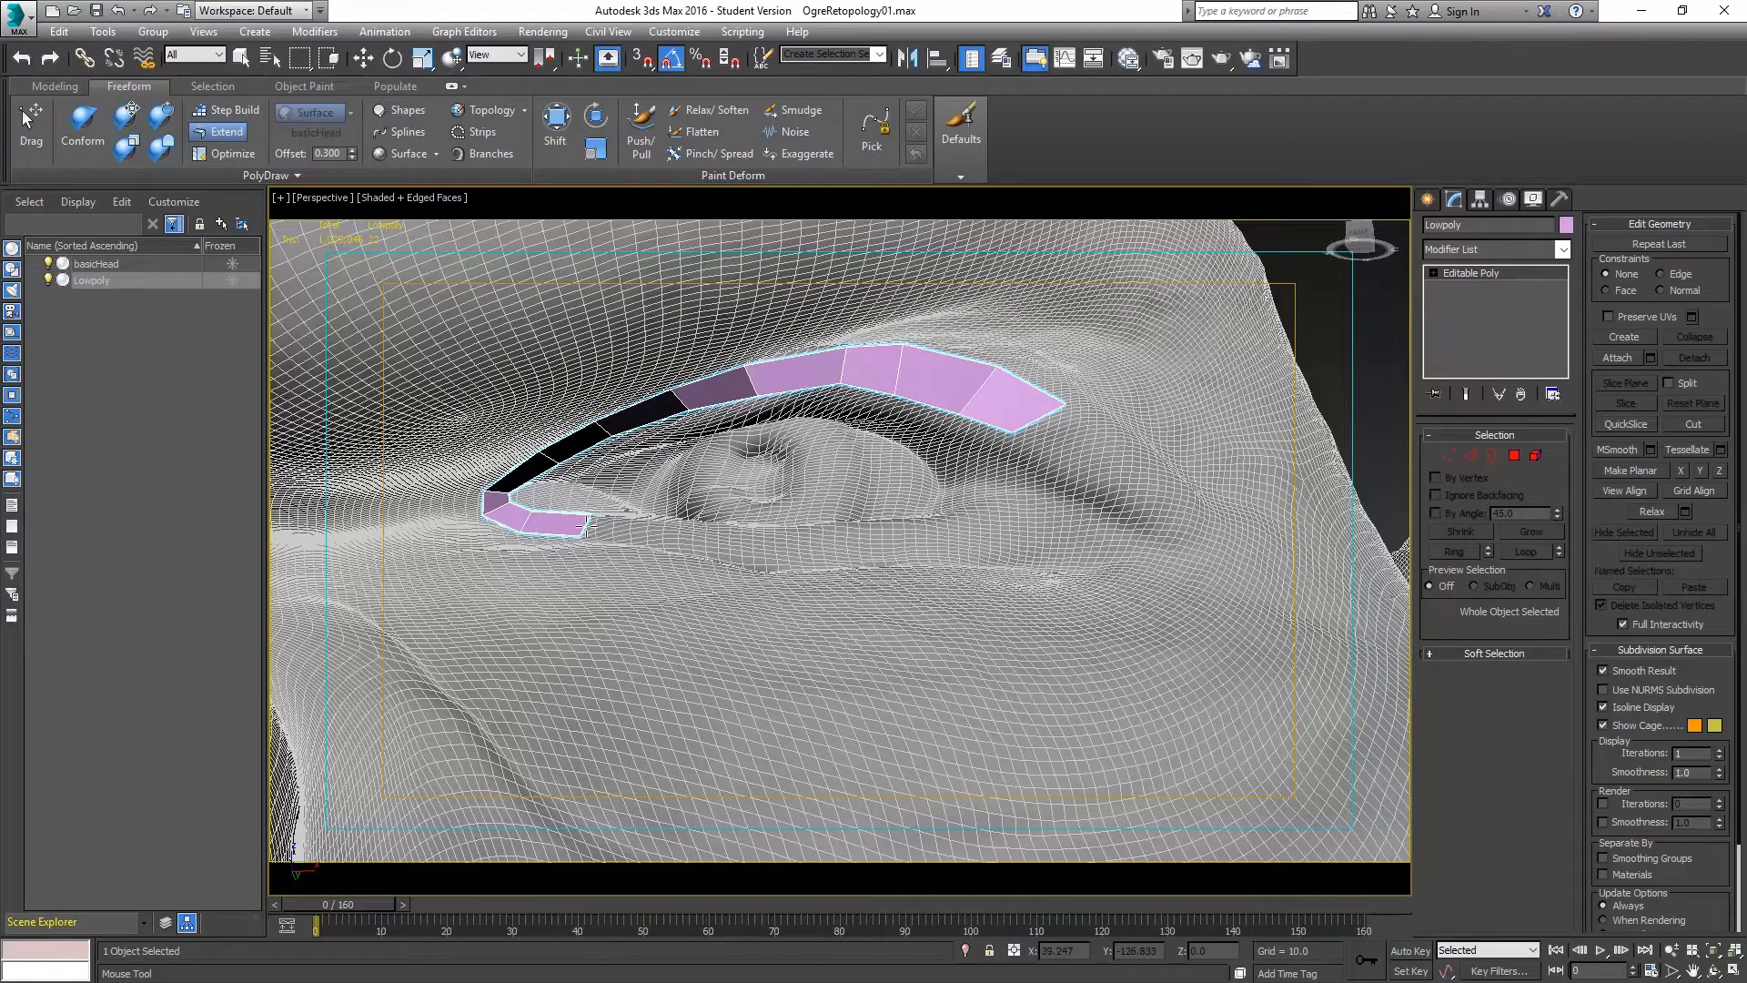
{"action": "left_click_drag", "start_coordinate": [588, 535], "coordinate": [763, 547], "text": "shift"}
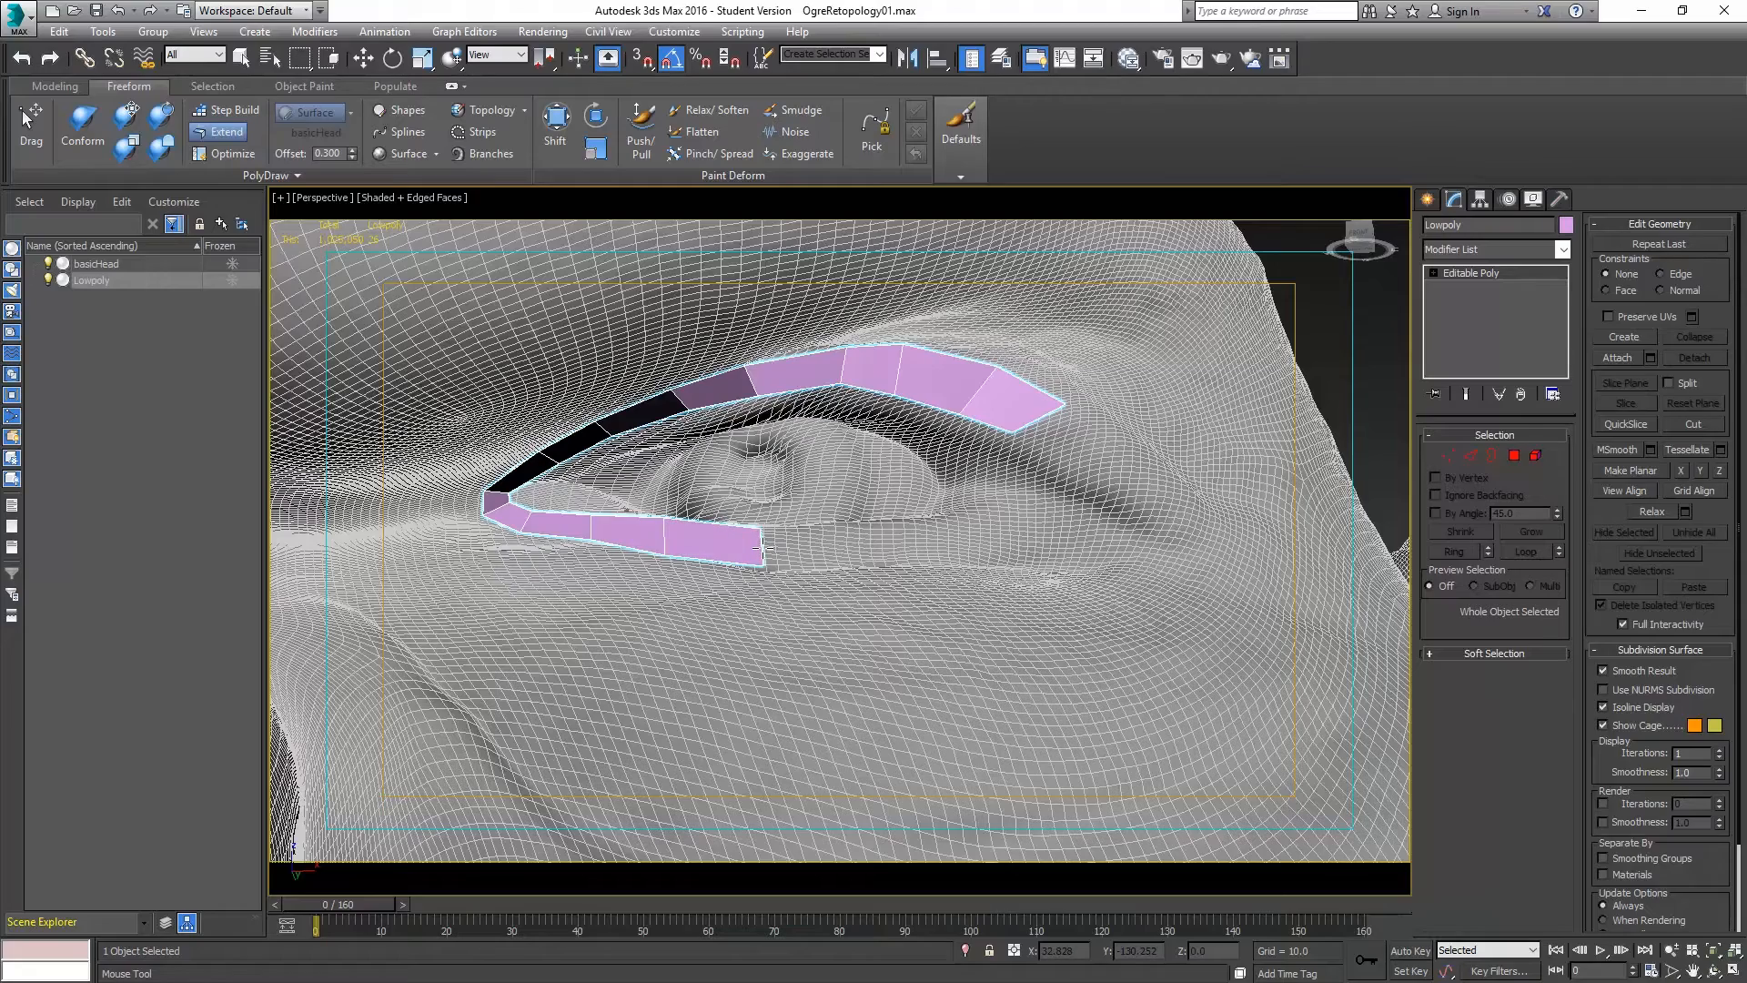
Adjust the lower strip's end vertex and extend two more quads along the lower eyelid toward the outer eye corner.
{"action": "middle_click_drag", "start_coordinate": [765, 566], "coordinate": [766, 535], "text": "alt"}
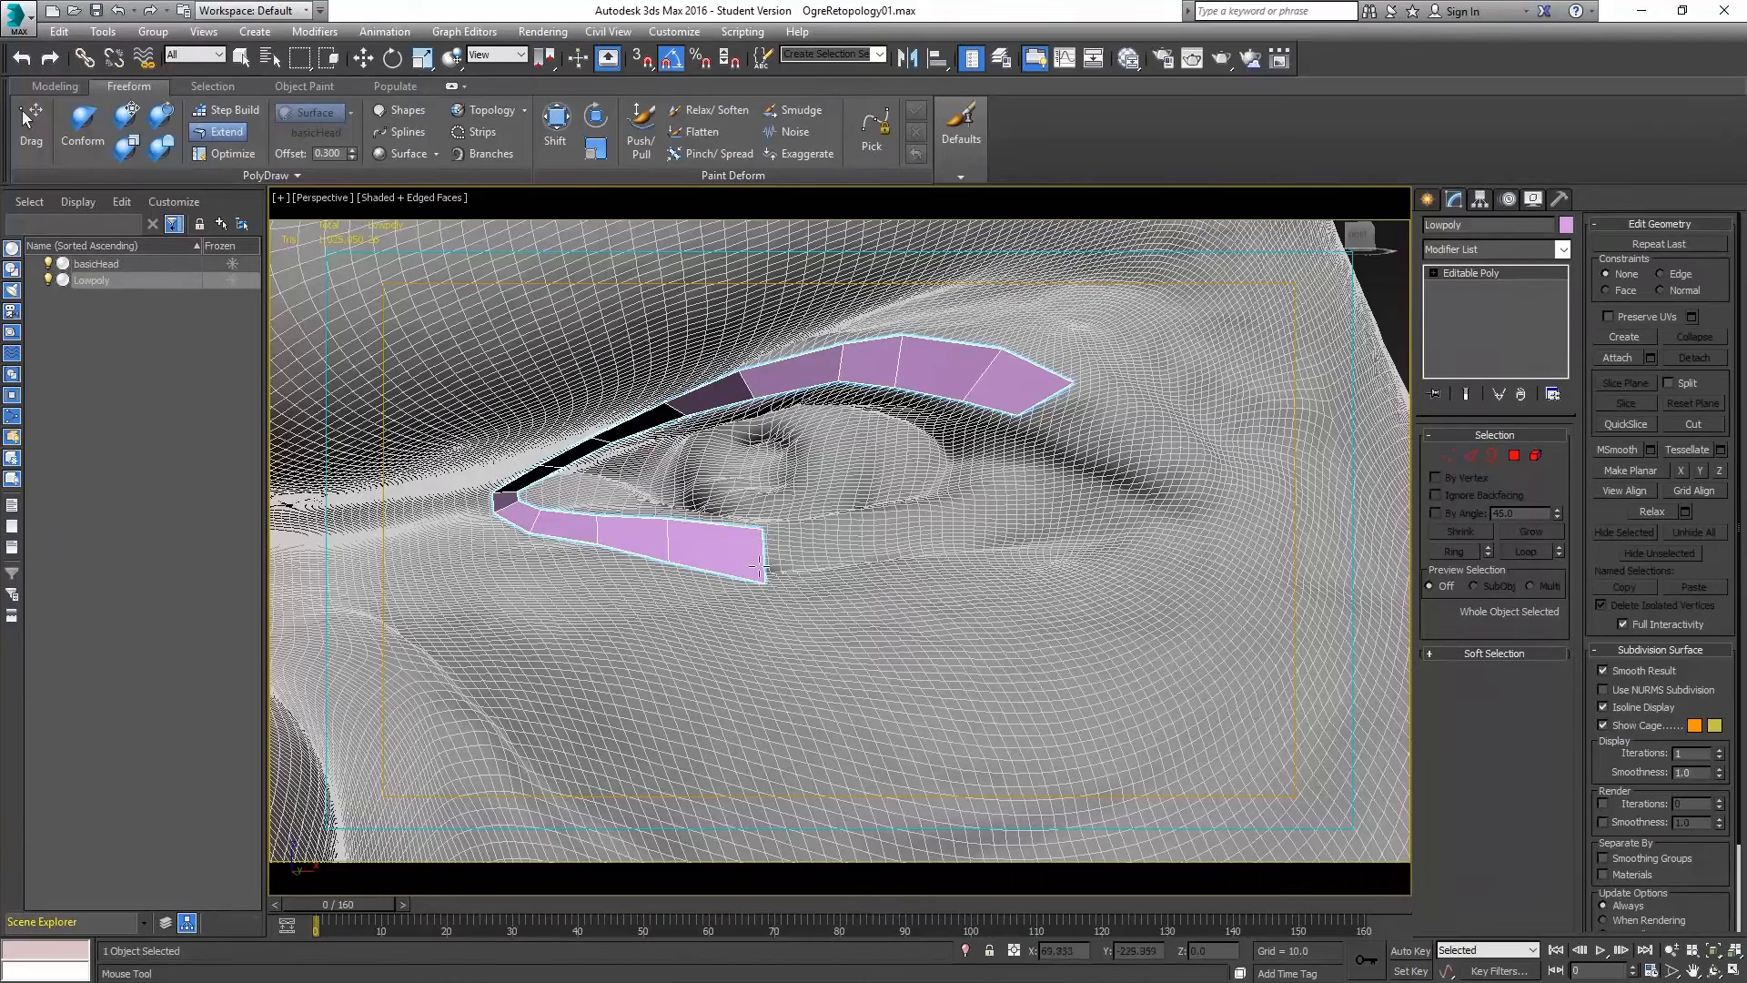
{"action": "left_click_drag", "start_coordinate": [762, 591], "coordinate": [766, 571]}
{"action": "left_click_drag", "start_coordinate": [777, 550], "coordinate": [962, 517], "text": "shift"}
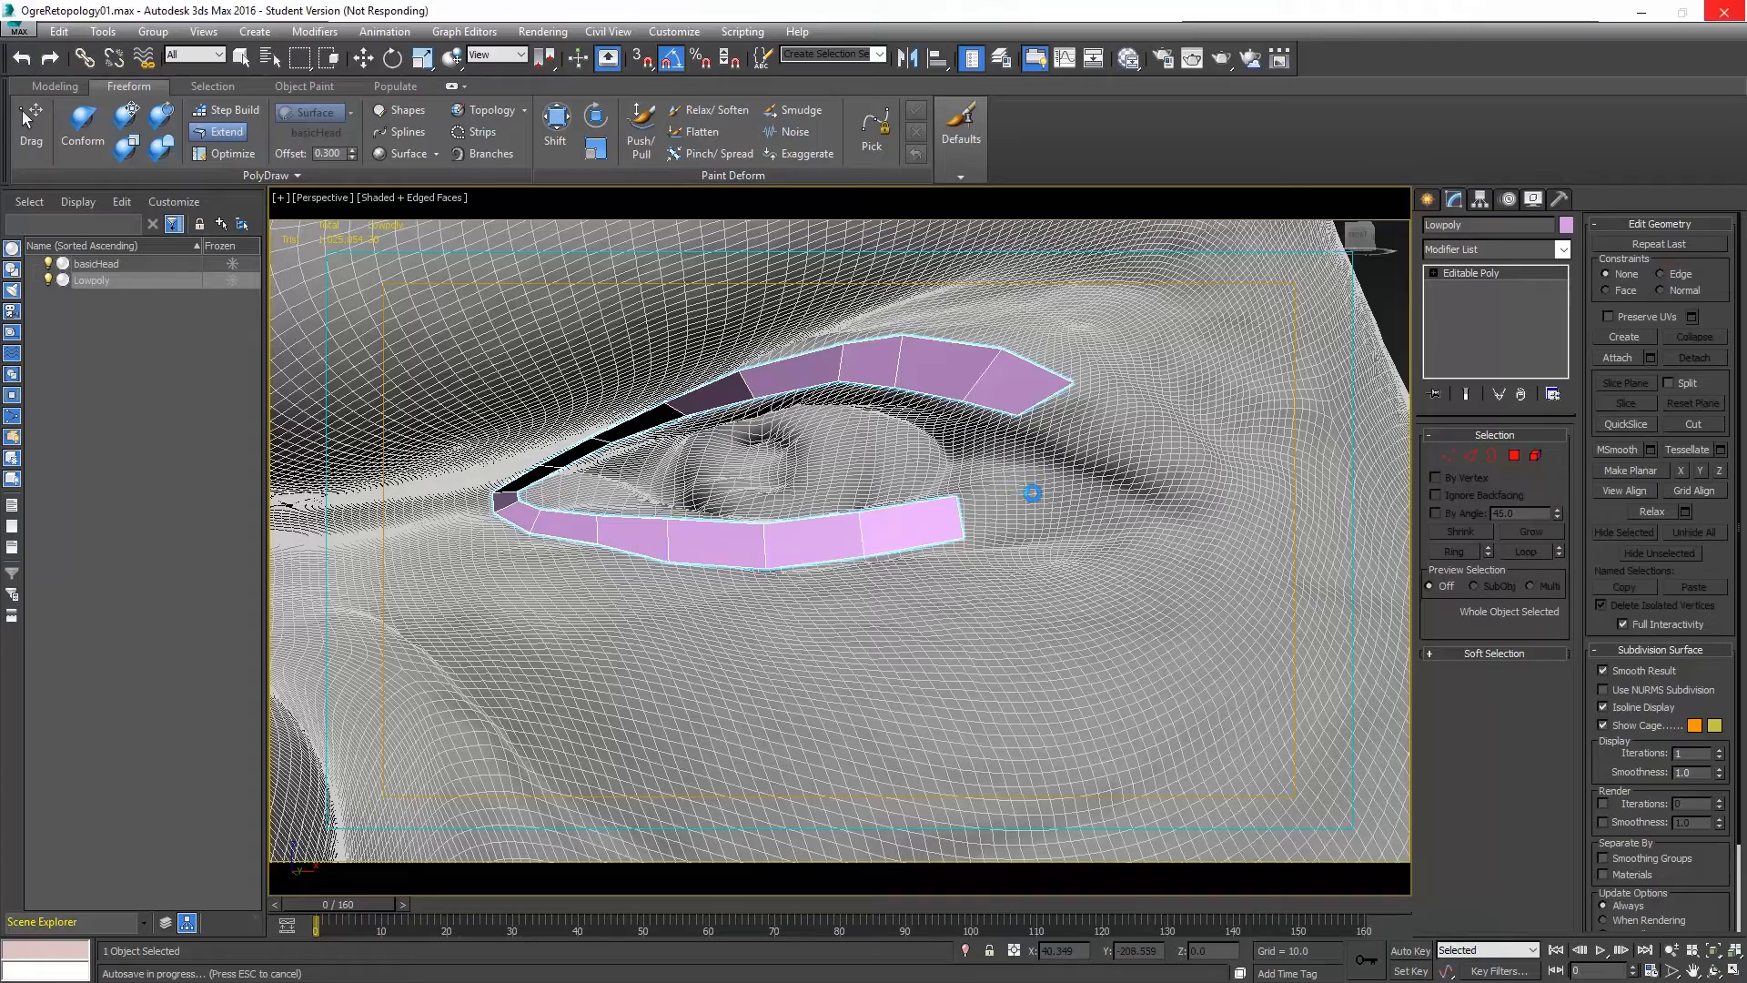
Extend two quads from the lower strip around the outer eye corner and adjust their vertices to follow the lid.
{"action": "key", "text": "ctrl+z"}
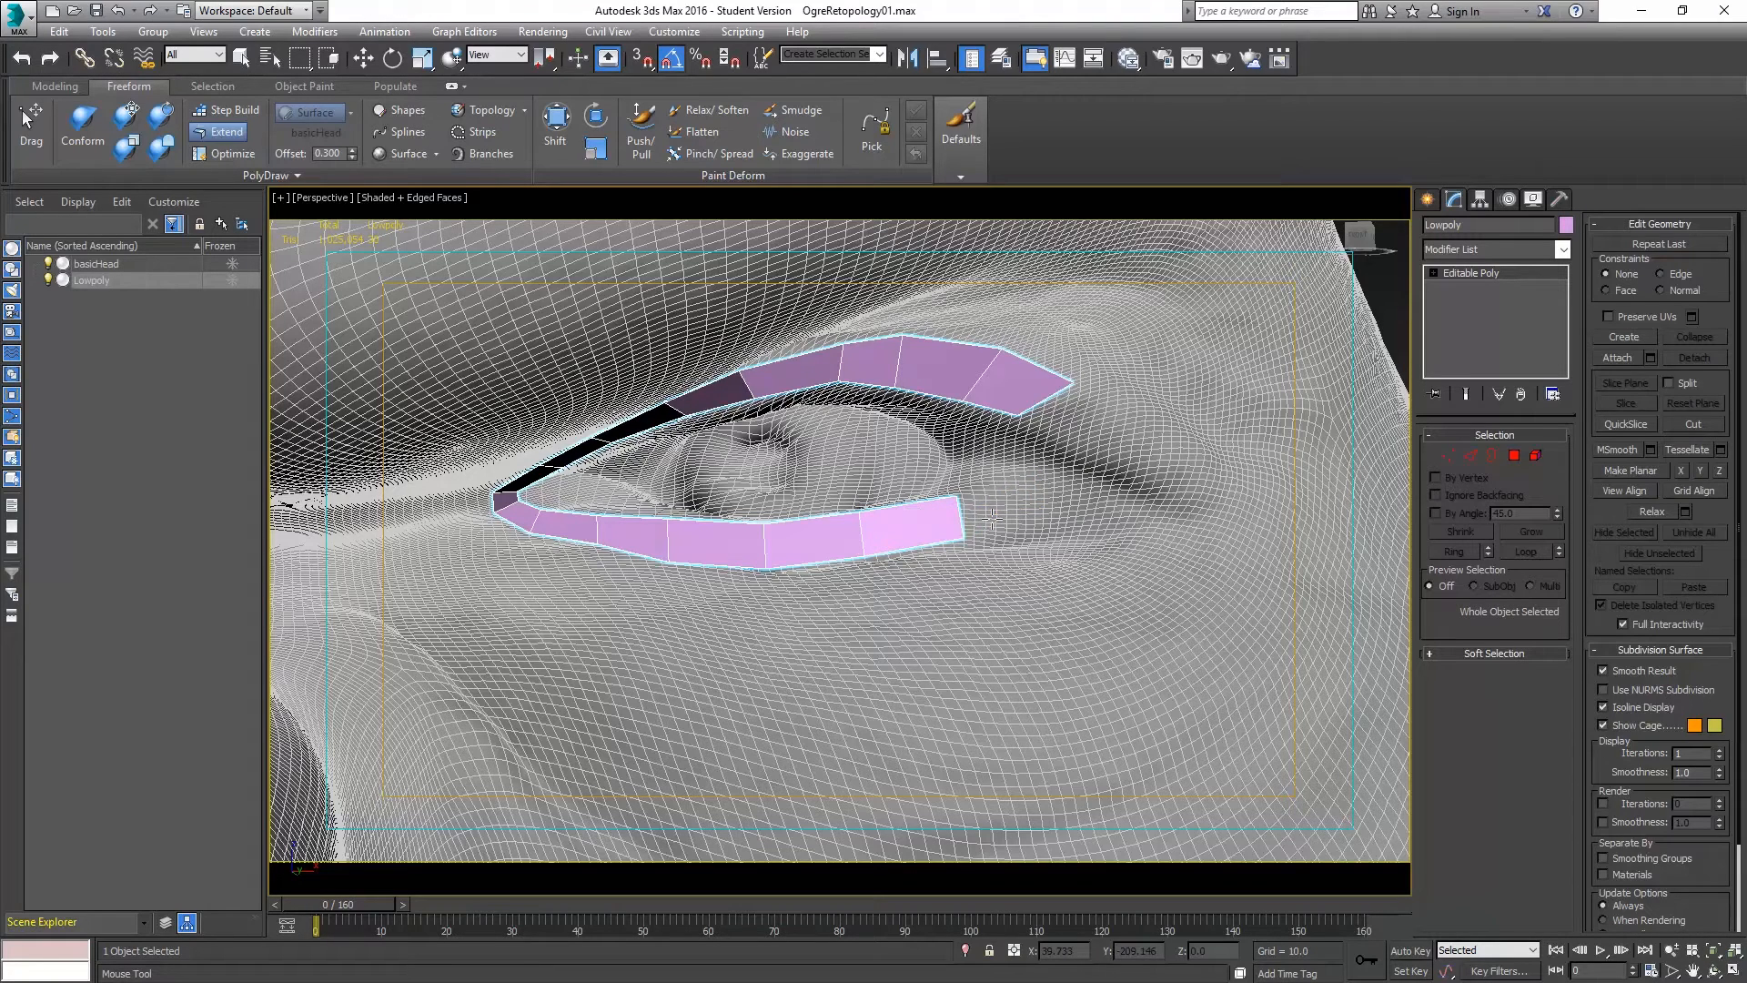
{"action": "left_click_drag", "start_coordinate": [953, 514], "coordinate": [1133, 500], "text": "shift"}
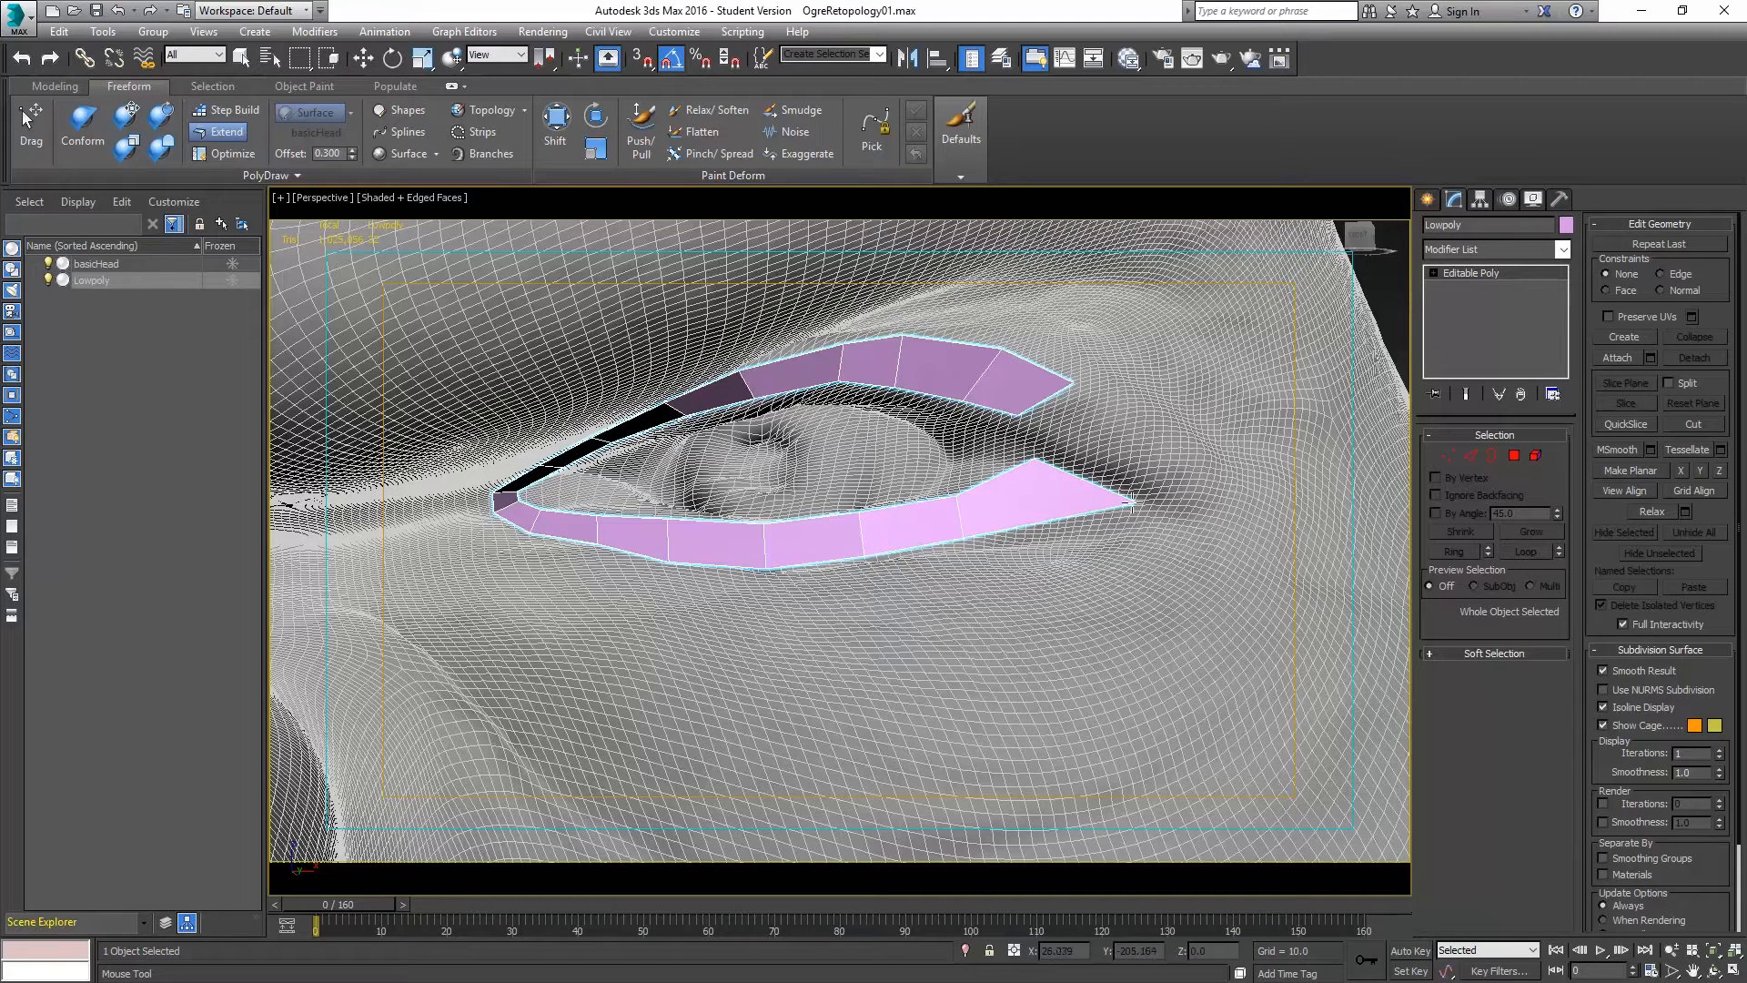
{"action": "left_click_drag", "start_coordinate": [963, 537], "coordinate": [991, 545]}
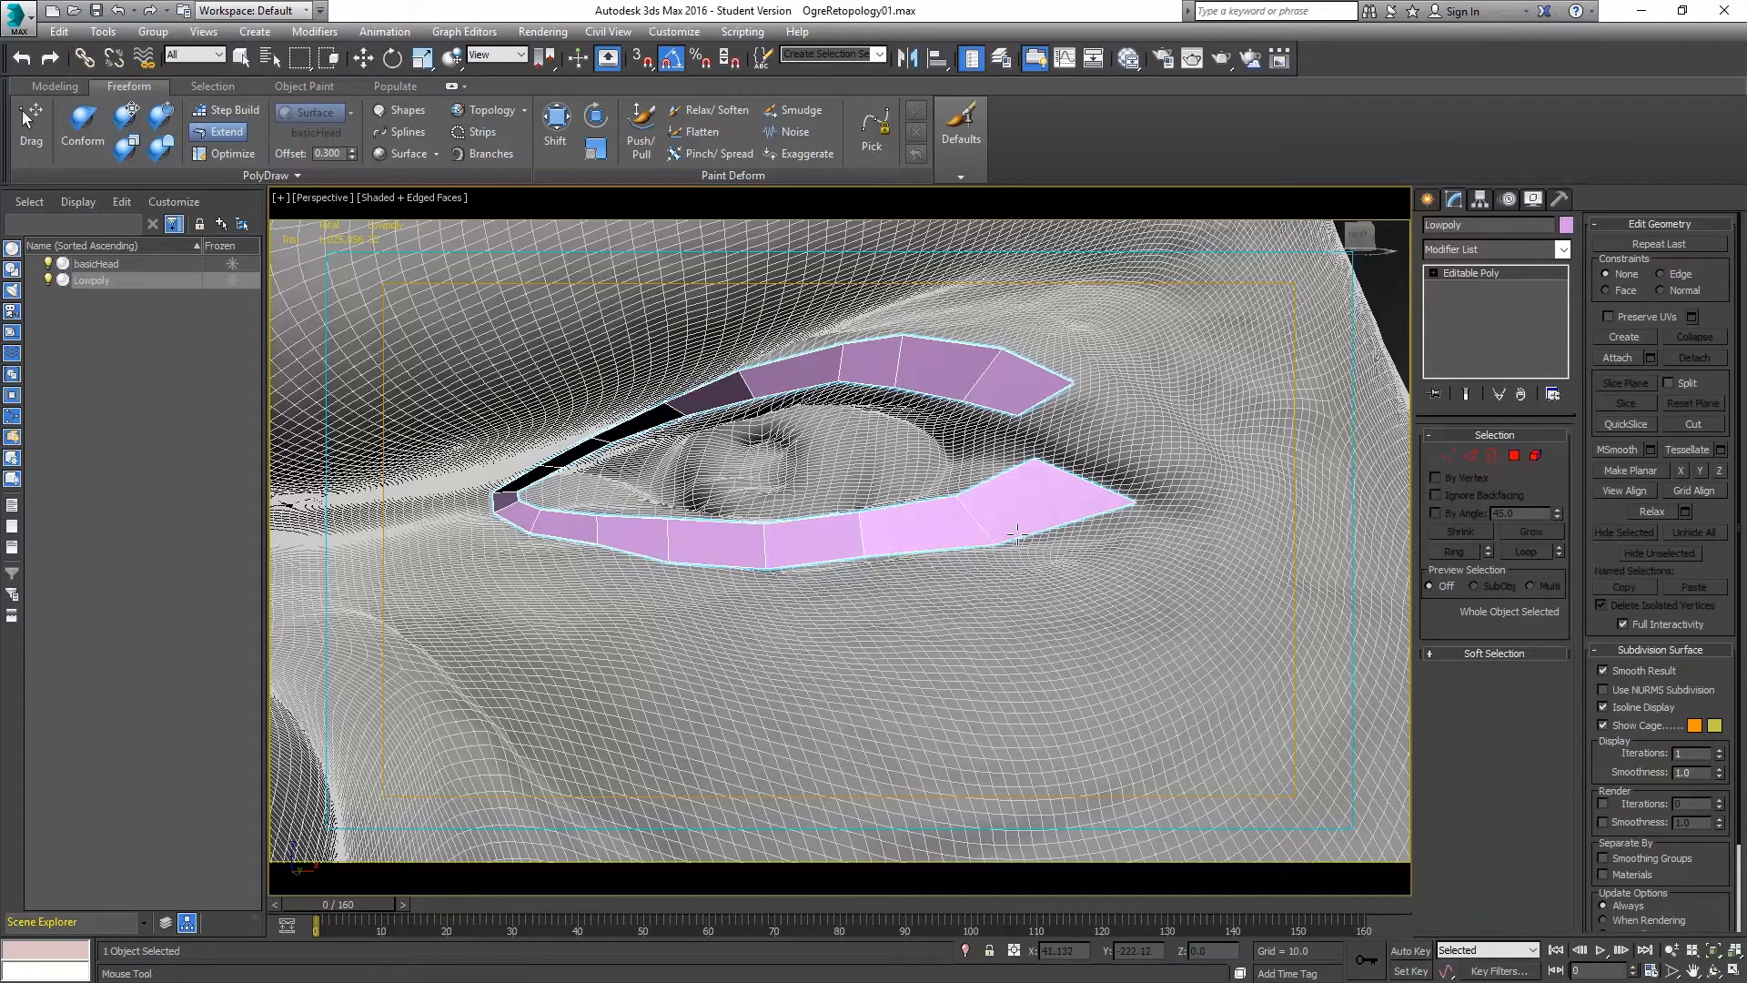
{"action": "left_click_drag", "start_coordinate": [1079, 460], "coordinate": [1176, 456], "text": "shift"}
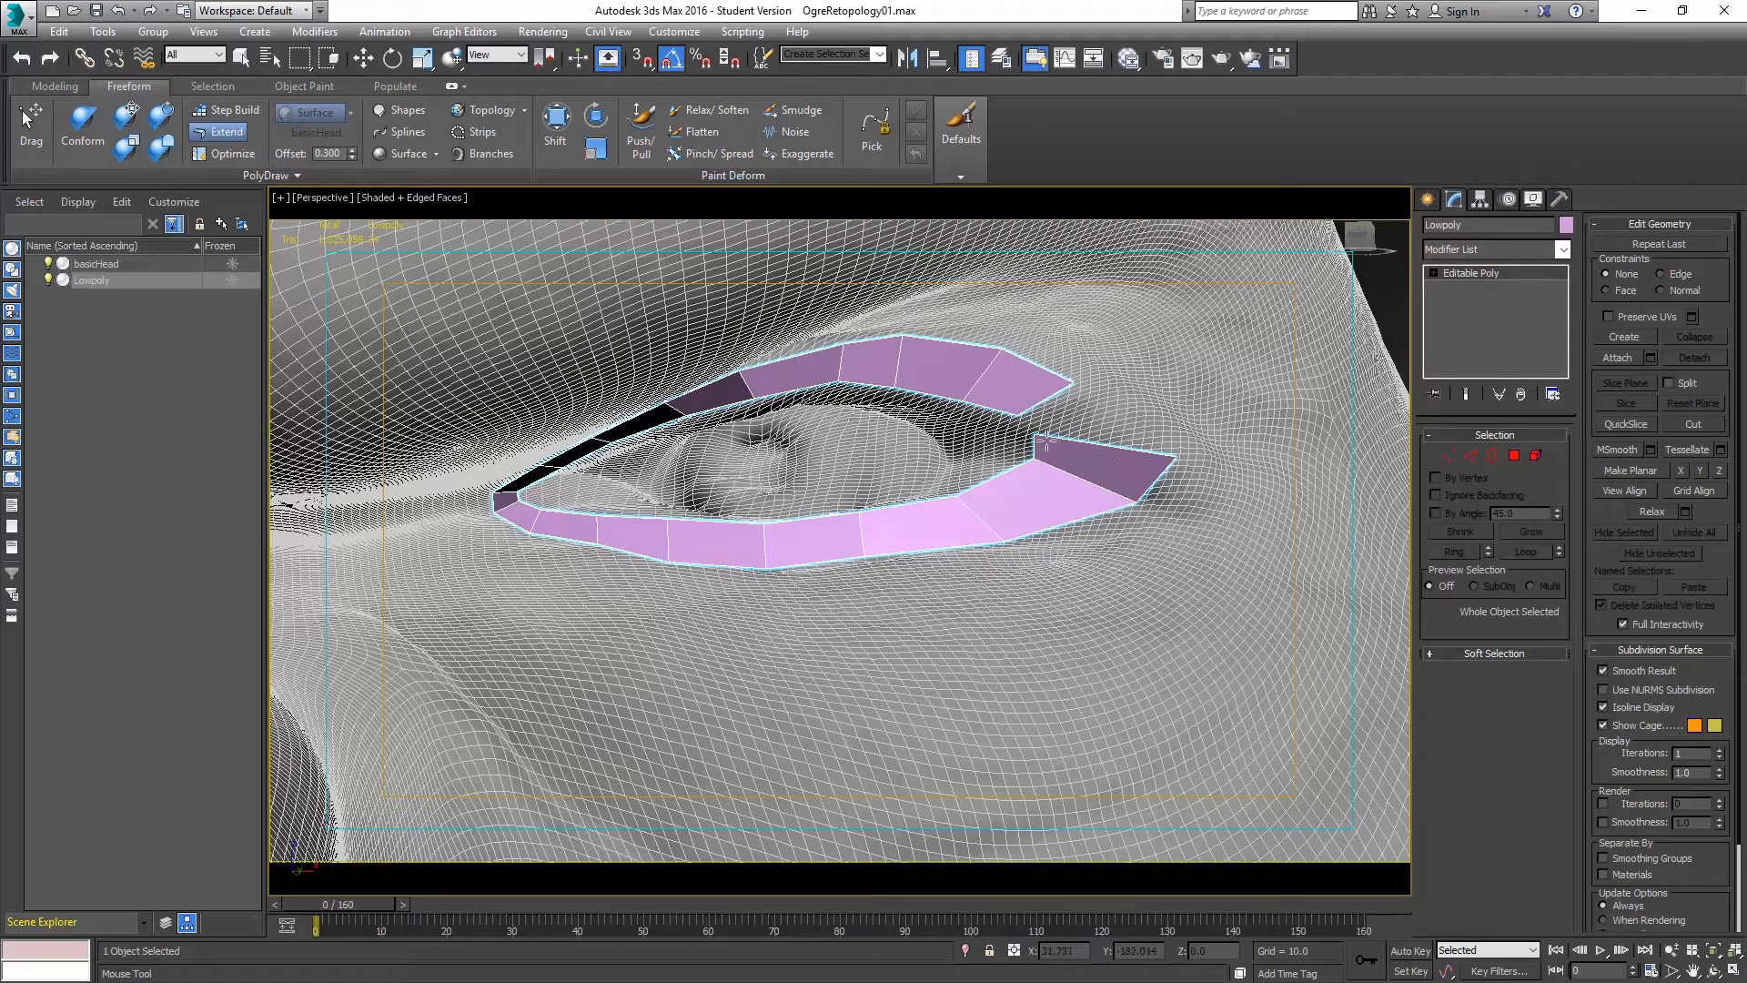
{"action": "left_click_drag", "start_coordinate": [1035, 433], "coordinate": [1030, 443]}
{"action": "left_click_drag", "start_coordinate": [1173, 457], "coordinate": [1183, 459]}
Shift the upper strip's outer vertices toward the outer eye corner and extend one more quad down from its end.
{"action": "left_click_drag", "start_coordinate": [1074, 384], "coordinate": [1112, 372]}
{"action": "left_click_drag", "start_coordinate": [1023, 410], "coordinate": [1034, 411]}
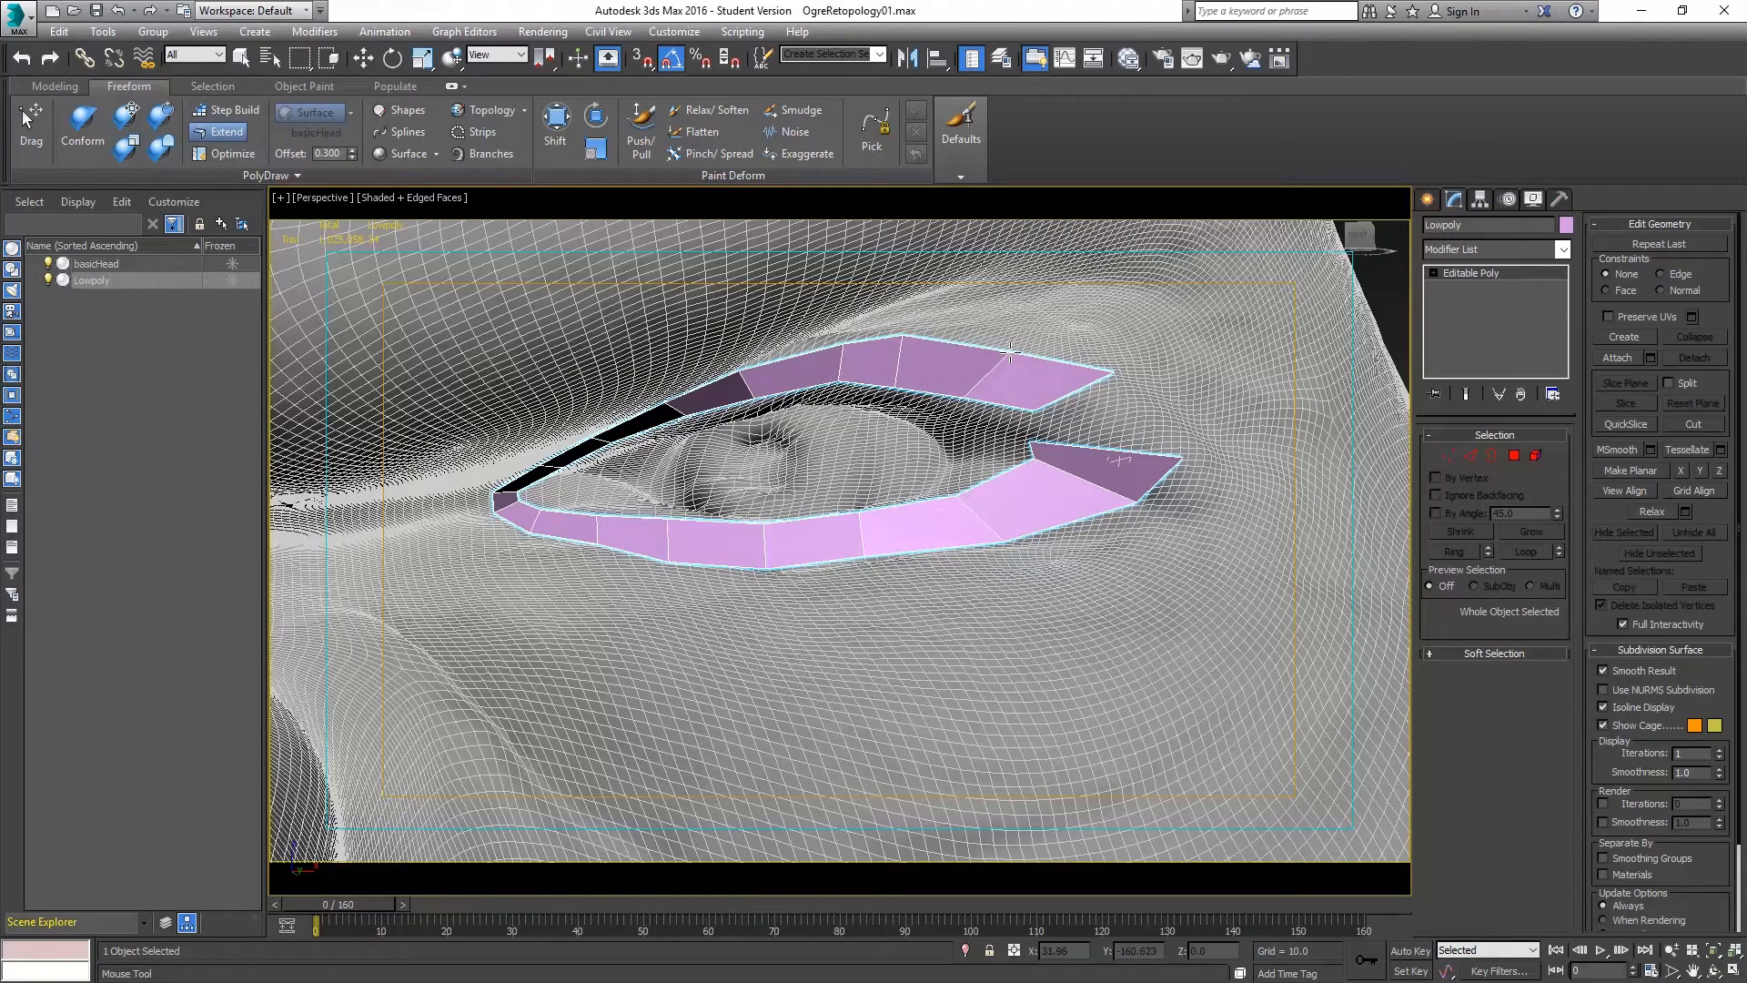
{"action": "left_click_drag", "start_coordinate": [906, 340], "coordinate": [929, 333]}
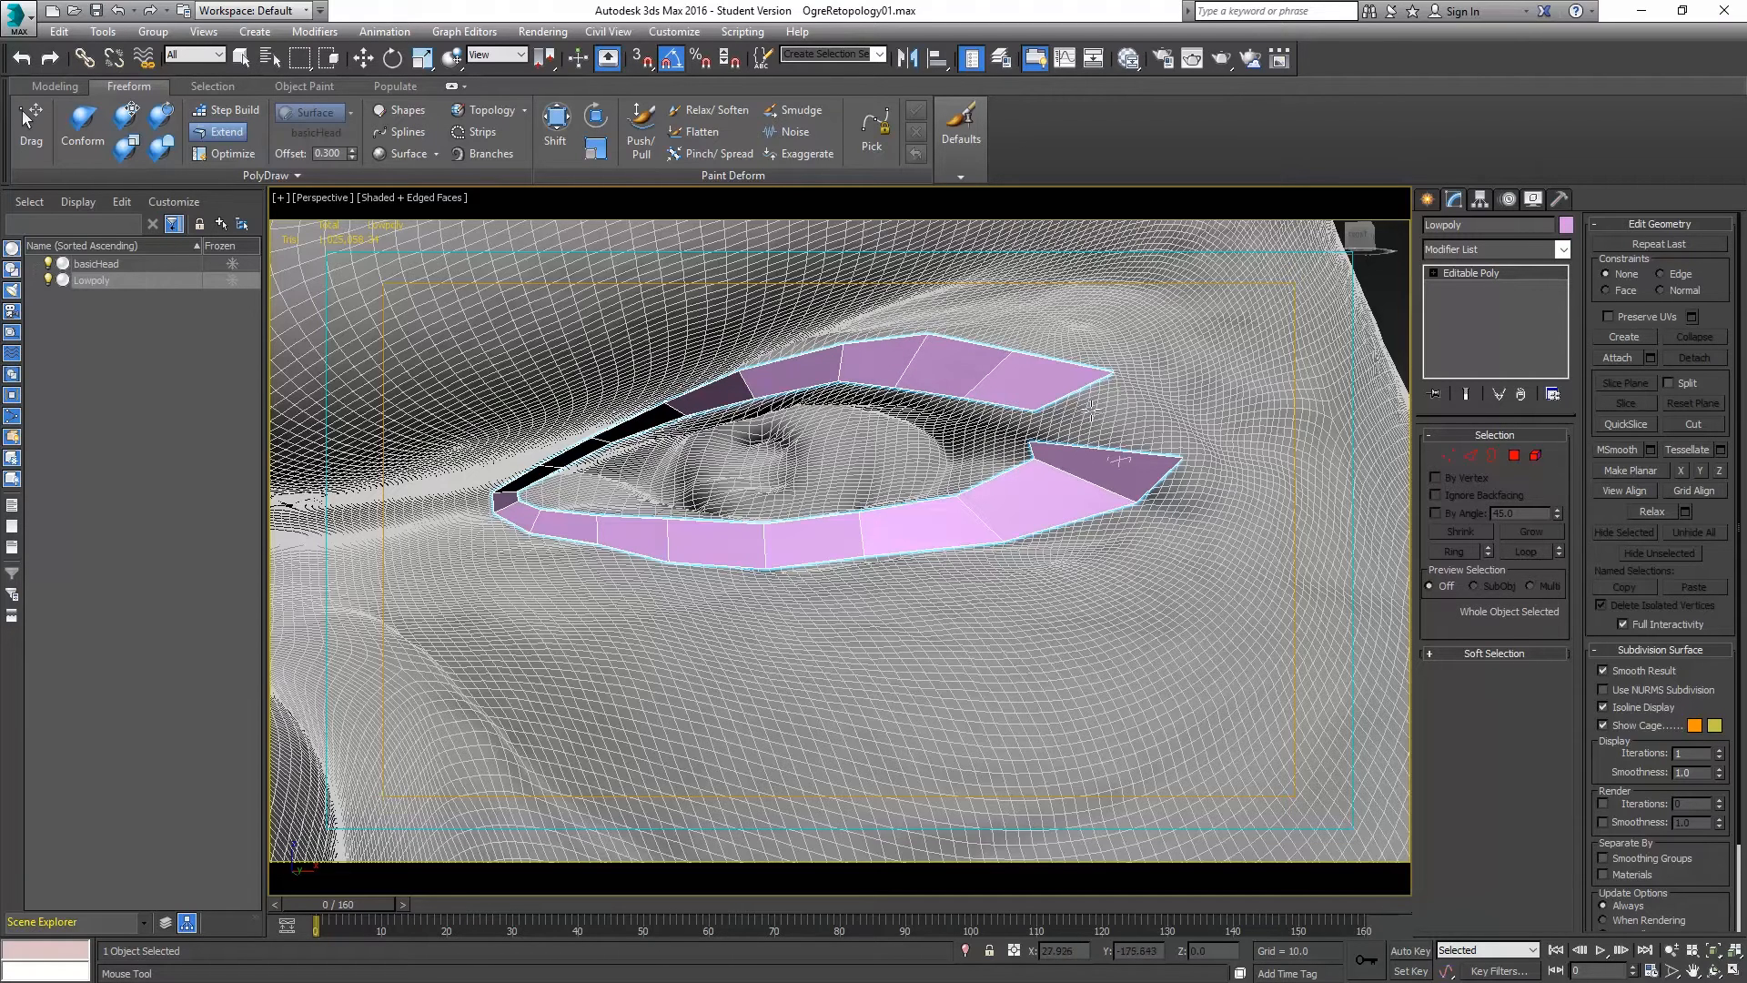
{"action": "left_click_drag", "start_coordinate": [1079, 400], "coordinate": [1174, 420], "text": "shift"}
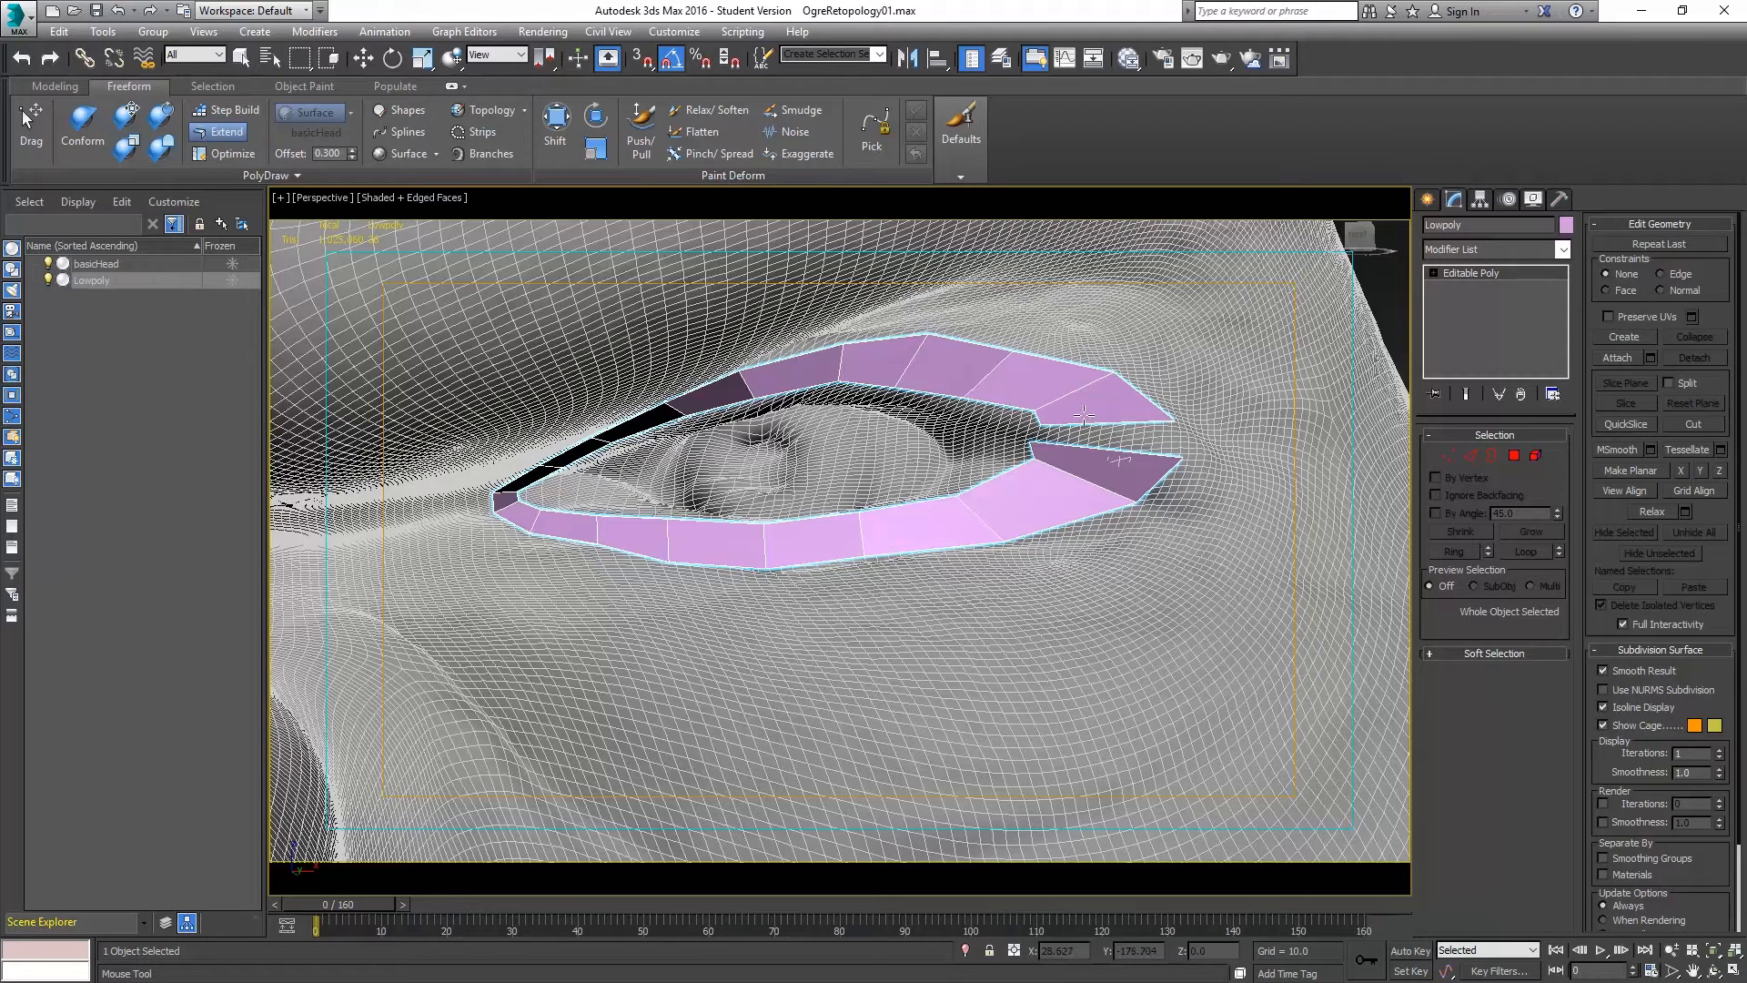
Try to bridge the upper and lower strips' open end edges at the outer eye corner.
{"action": "left_click", "coordinate": [1472, 457]}
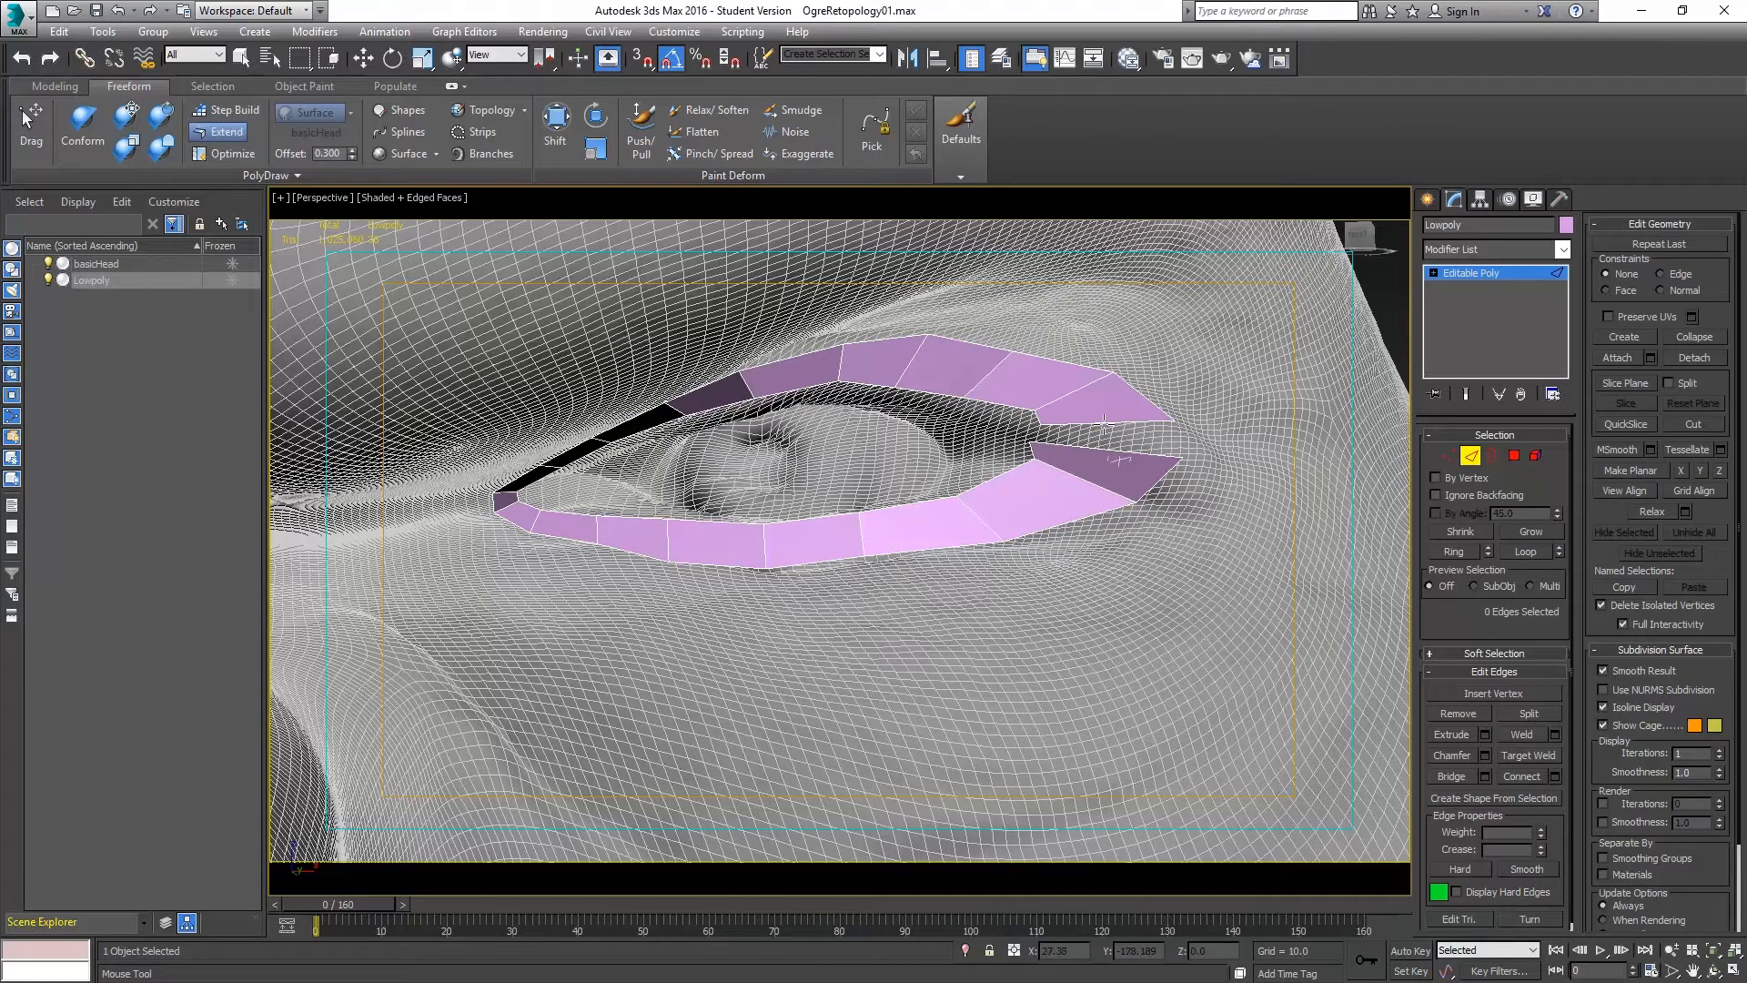
{"action": "key", "text": "w"}
{"action": "left_click", "coordinate": [1101, 426]}
{"action": "left_click", "coordinate": [1101, 448], "text": "ctrl"}
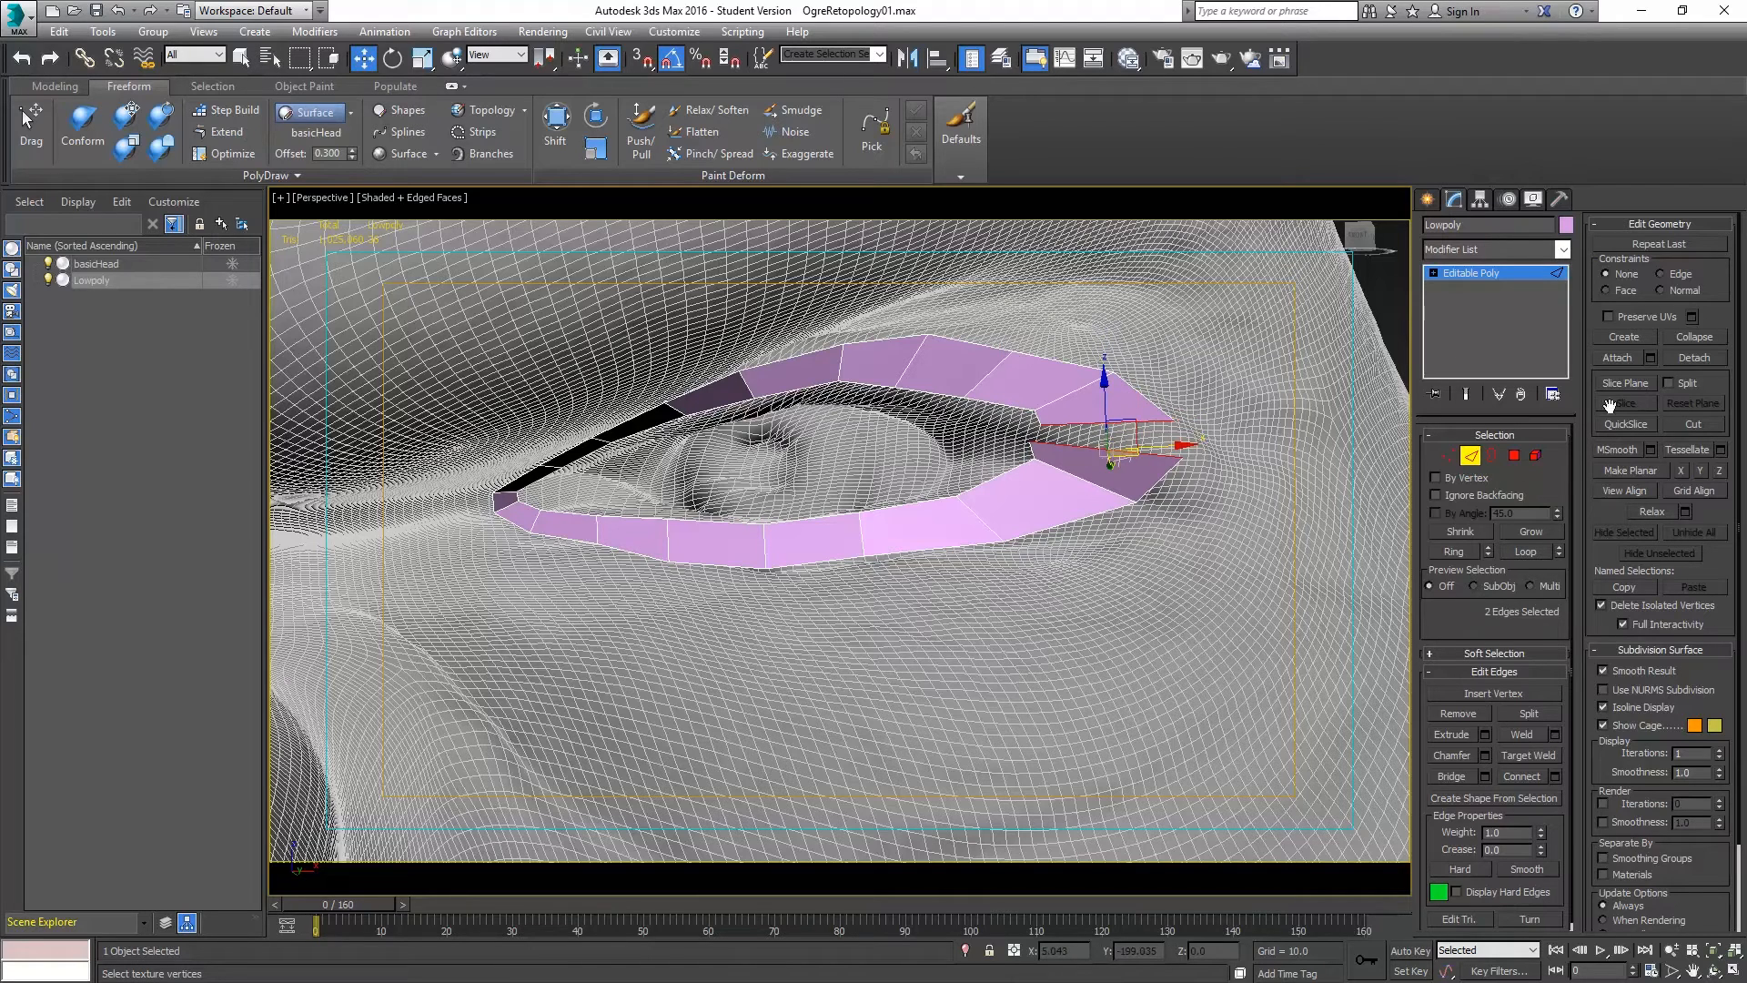
{"action": "left_click", "coordinate": [1451, 776]}
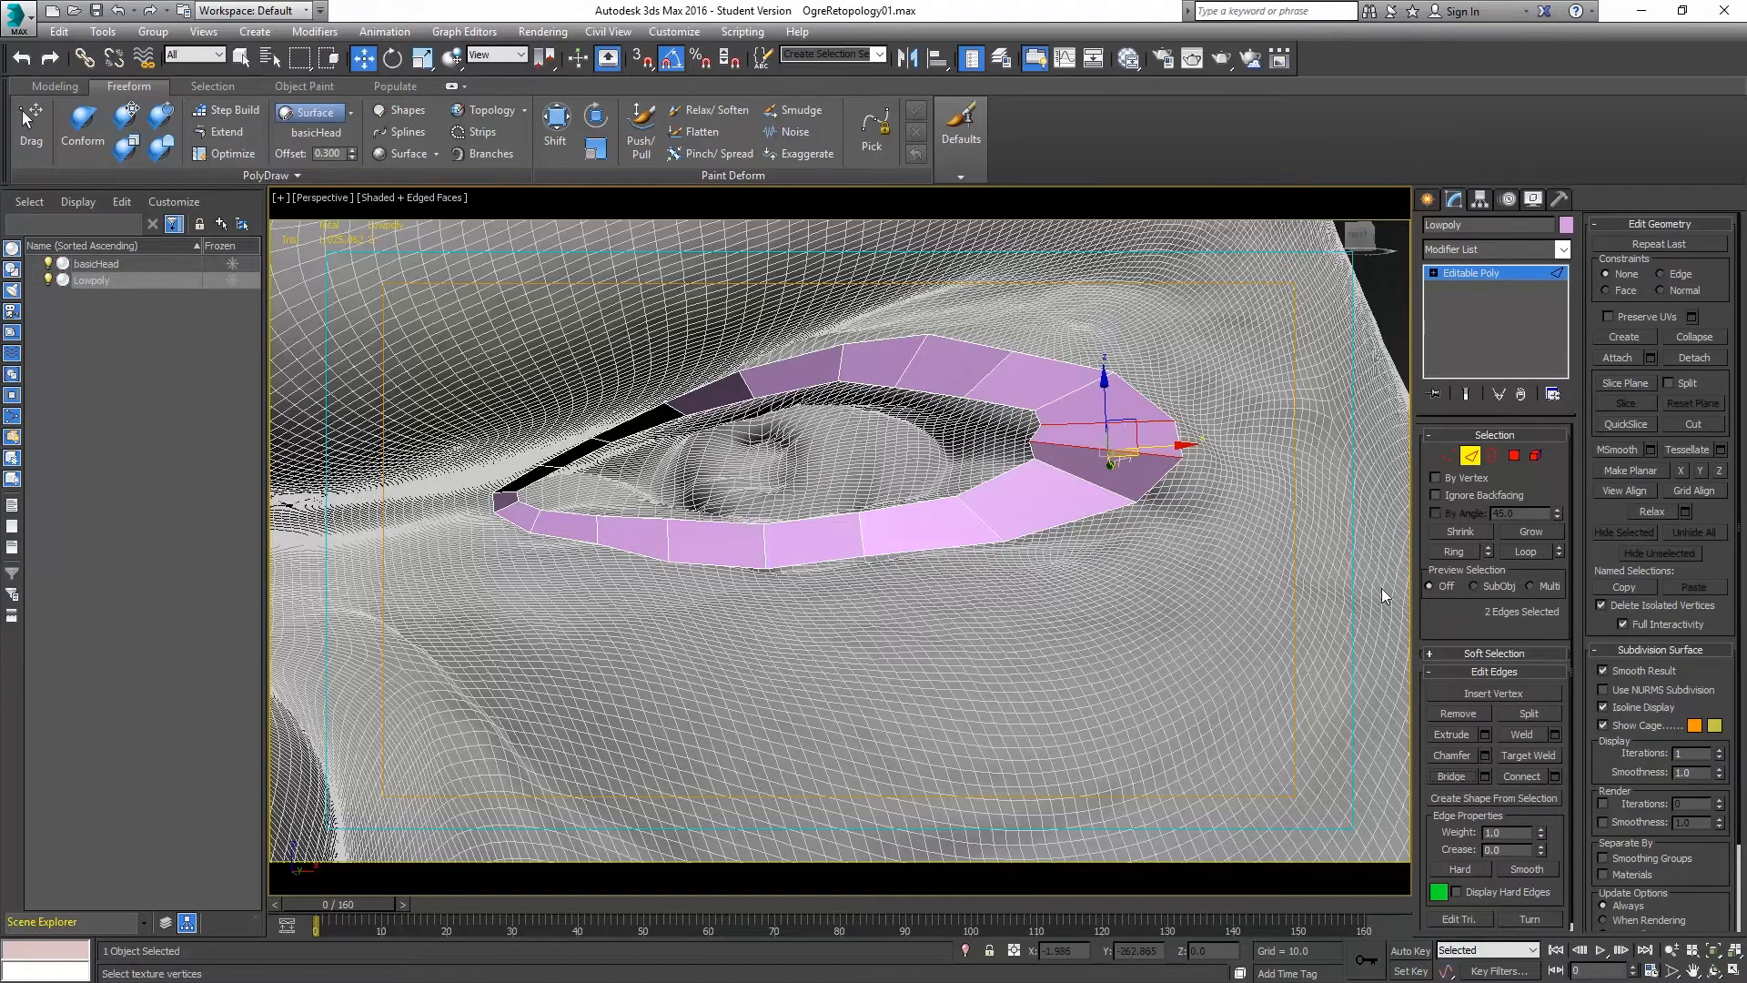
Move the inner end vertices of both strips at the outer eye corner with Step Build to refine the gap.
{"action": "left_click", "coordinate": [1449, 456]}
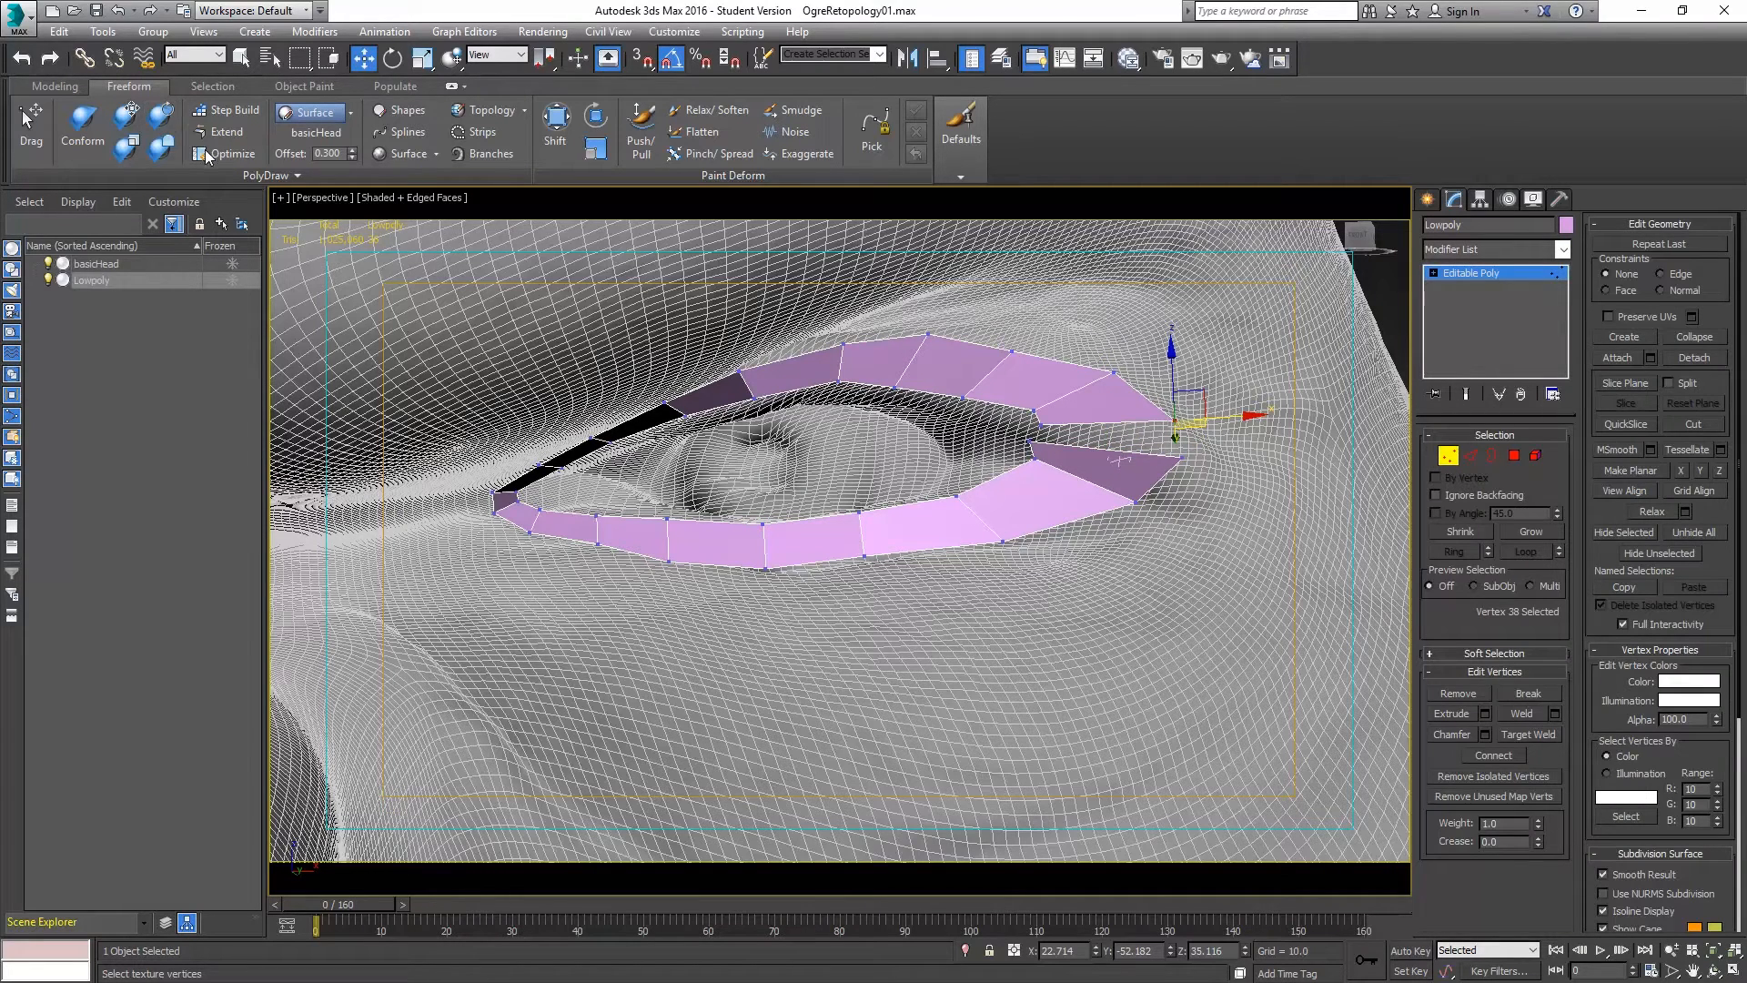
{"action": "left_click", "coordinate": [223, 118]}
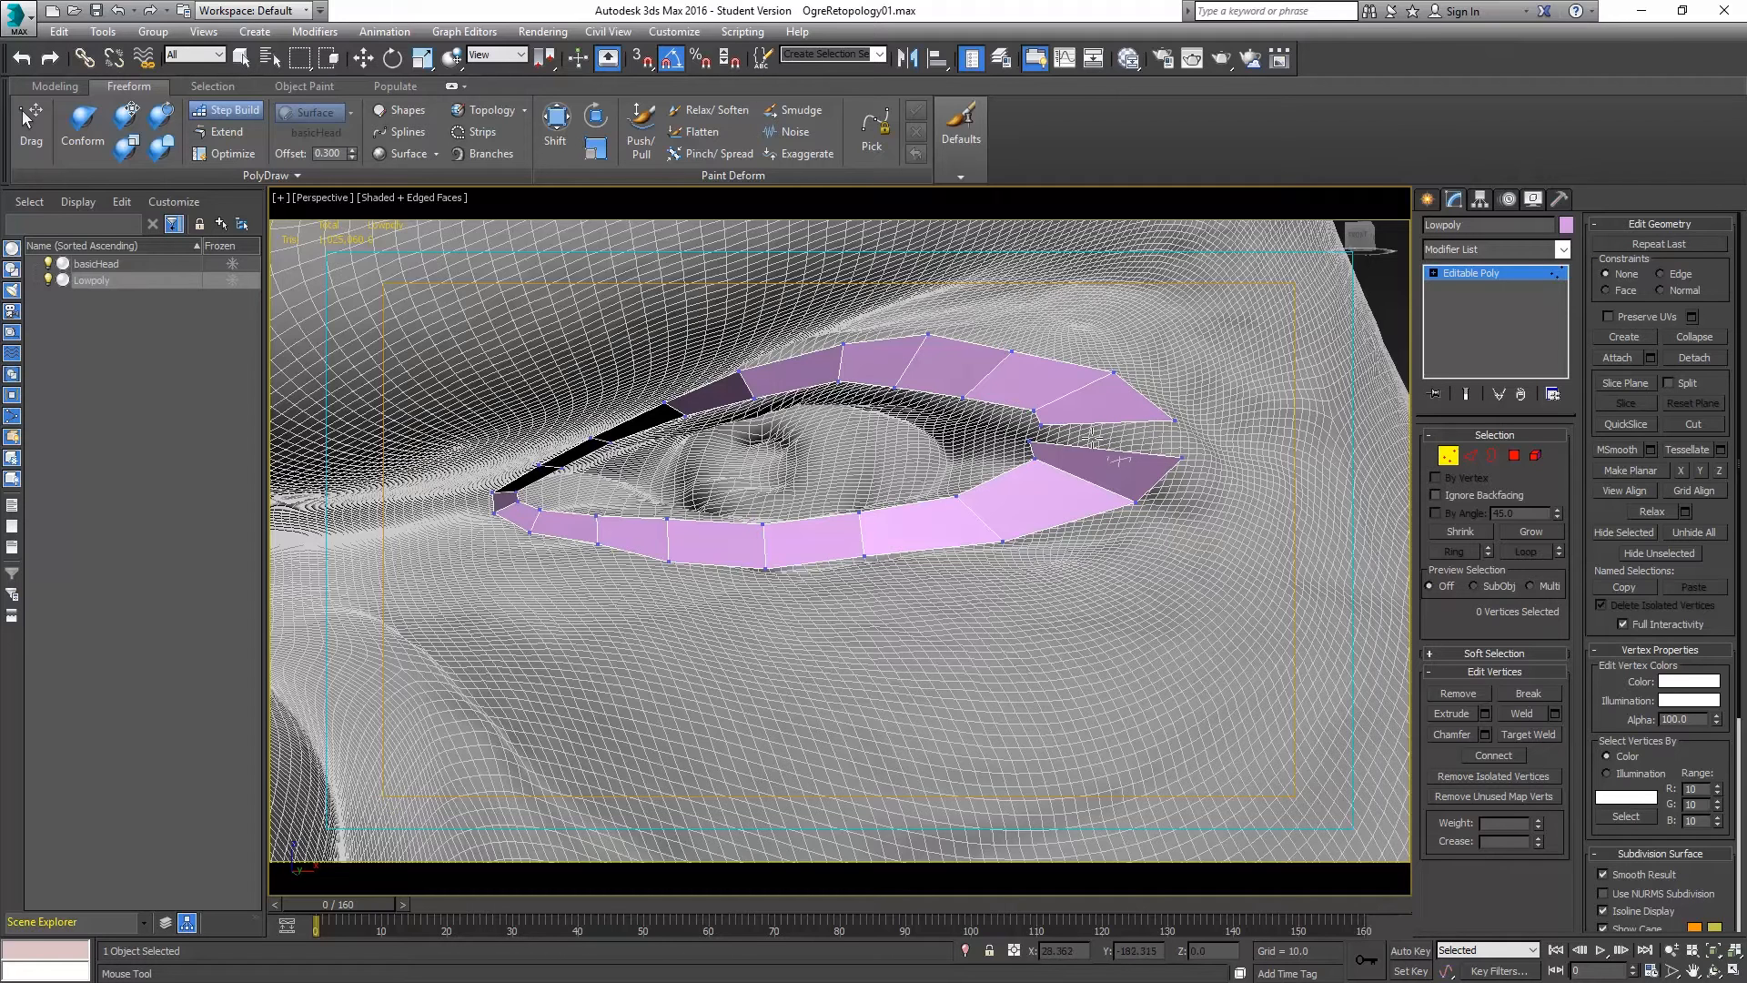
{"action": "left_click", "coordinate": [1039, 426]}
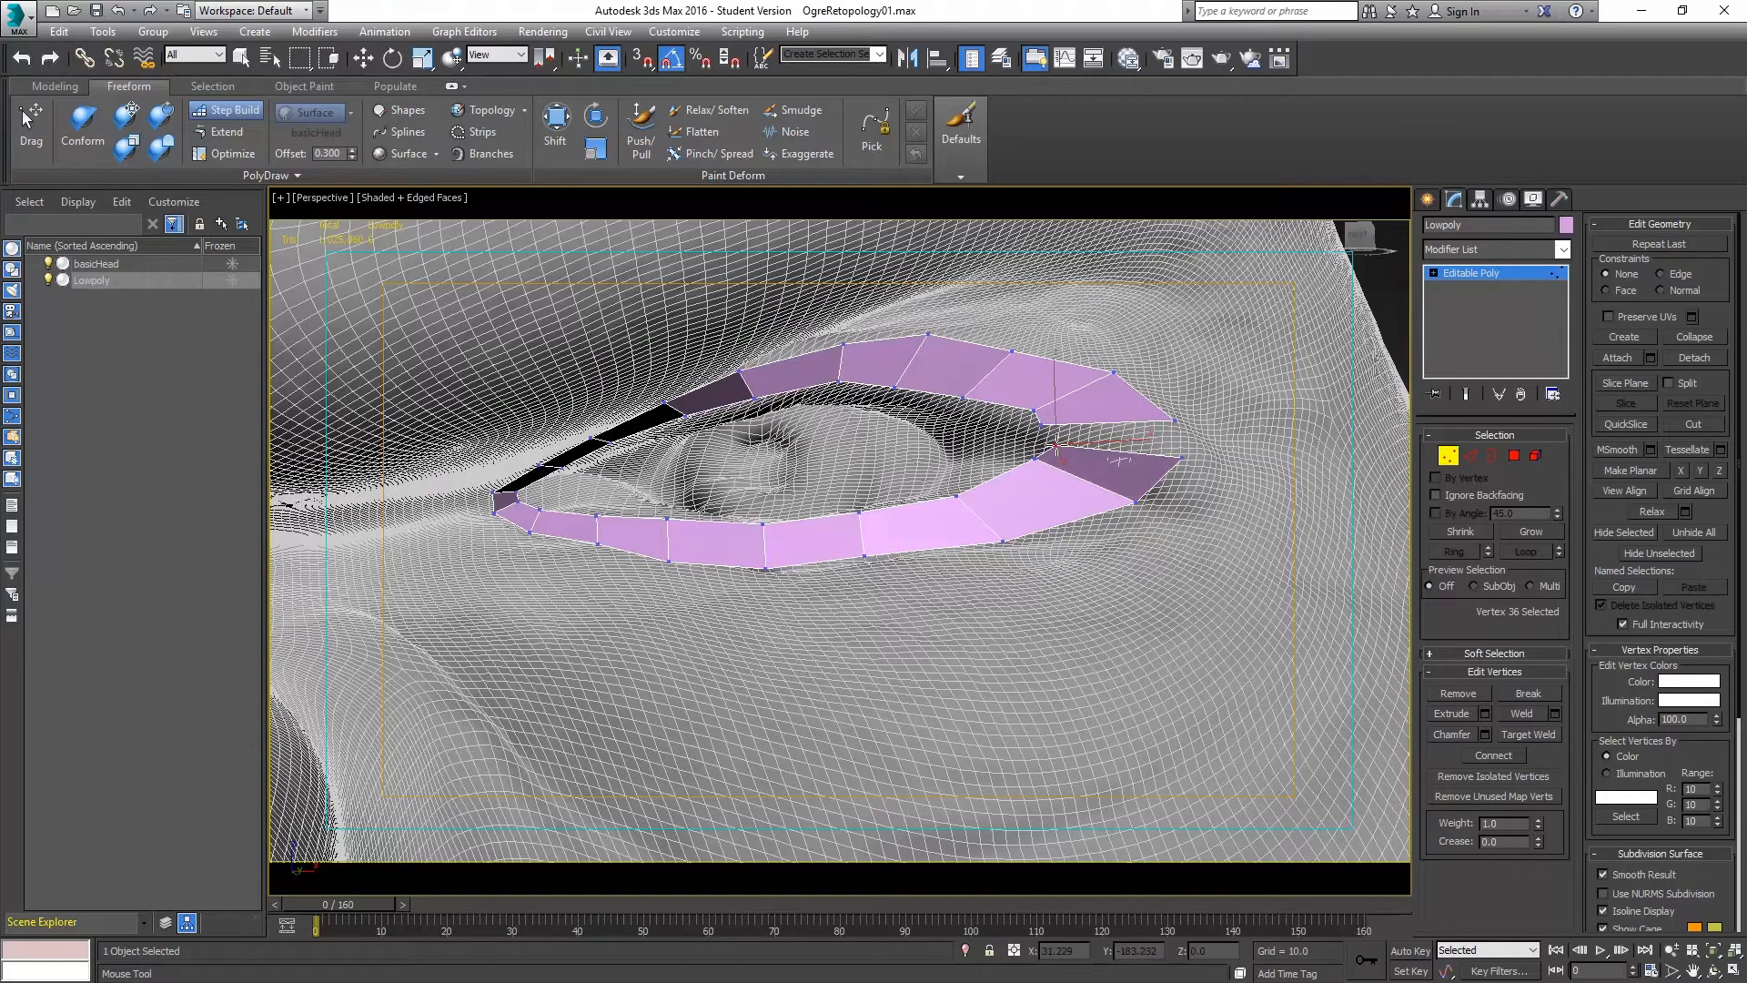
{"action": "left_click", "coordinate": [1053, 425]}
{"action": "left_click", "coordinate": [1061, 429]}
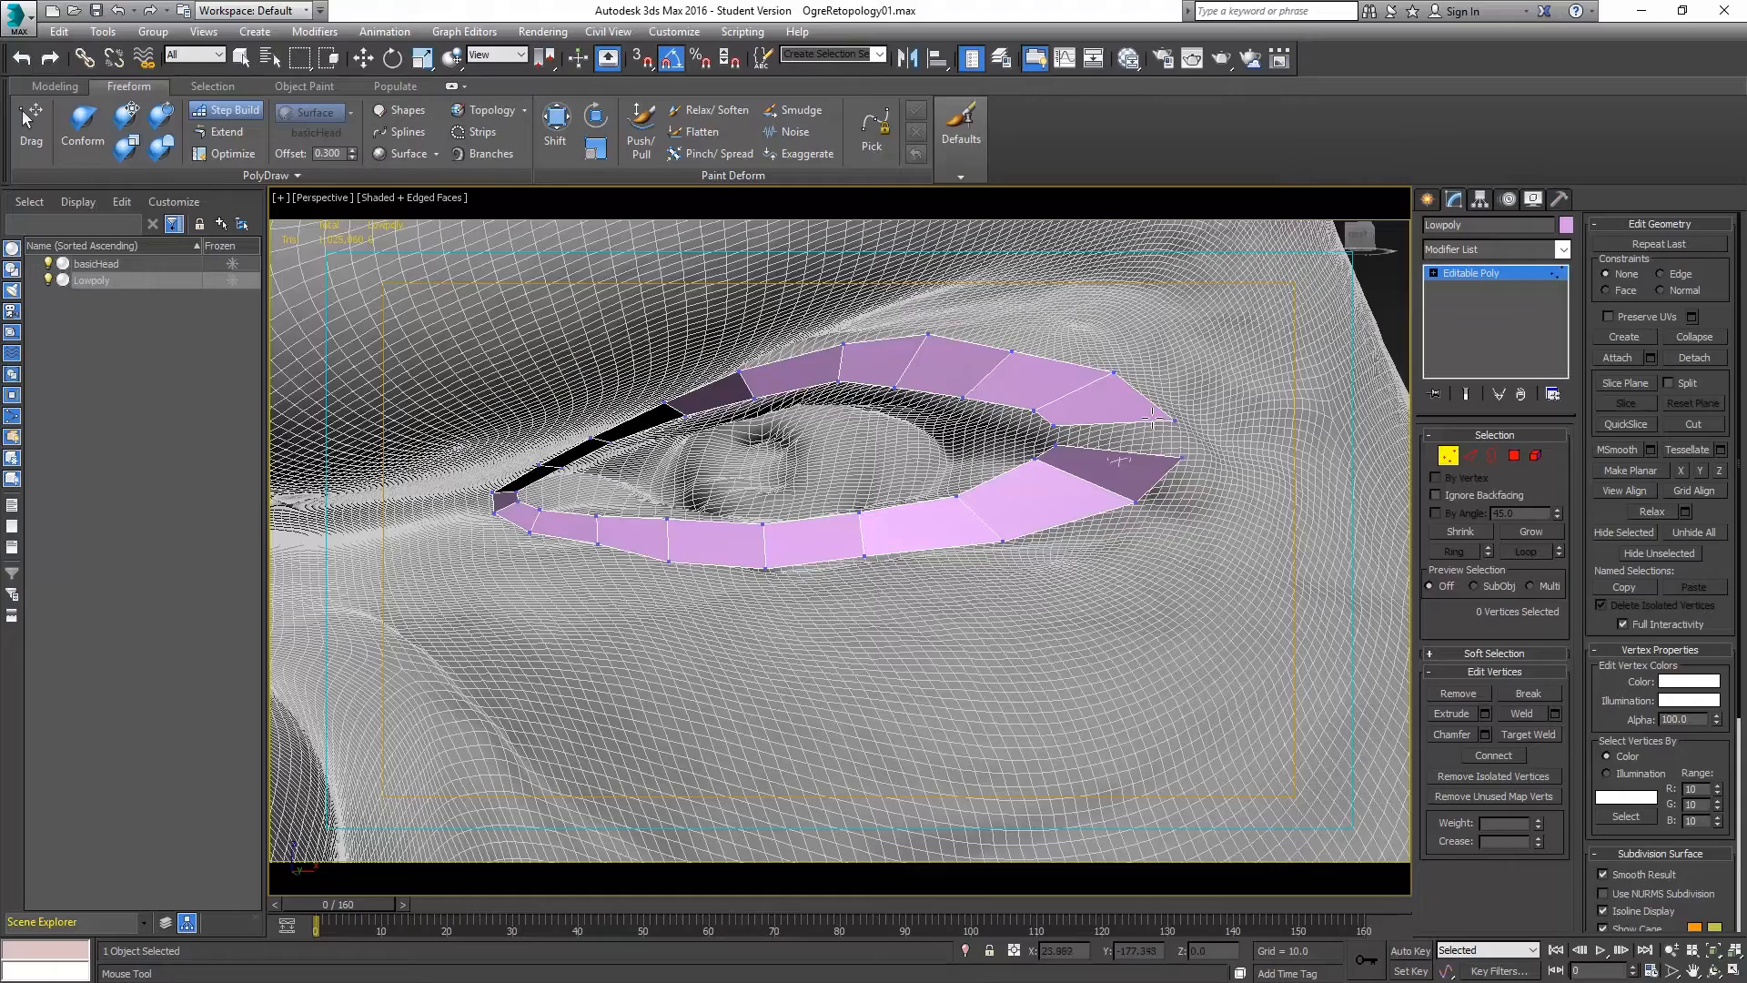
Try to fill the gap between the two strip ends with a Step Build quad.
{"action": "scroll", "coordinate": [1083, 480], "scroll_direction": "up", "scroll_amount": 10}
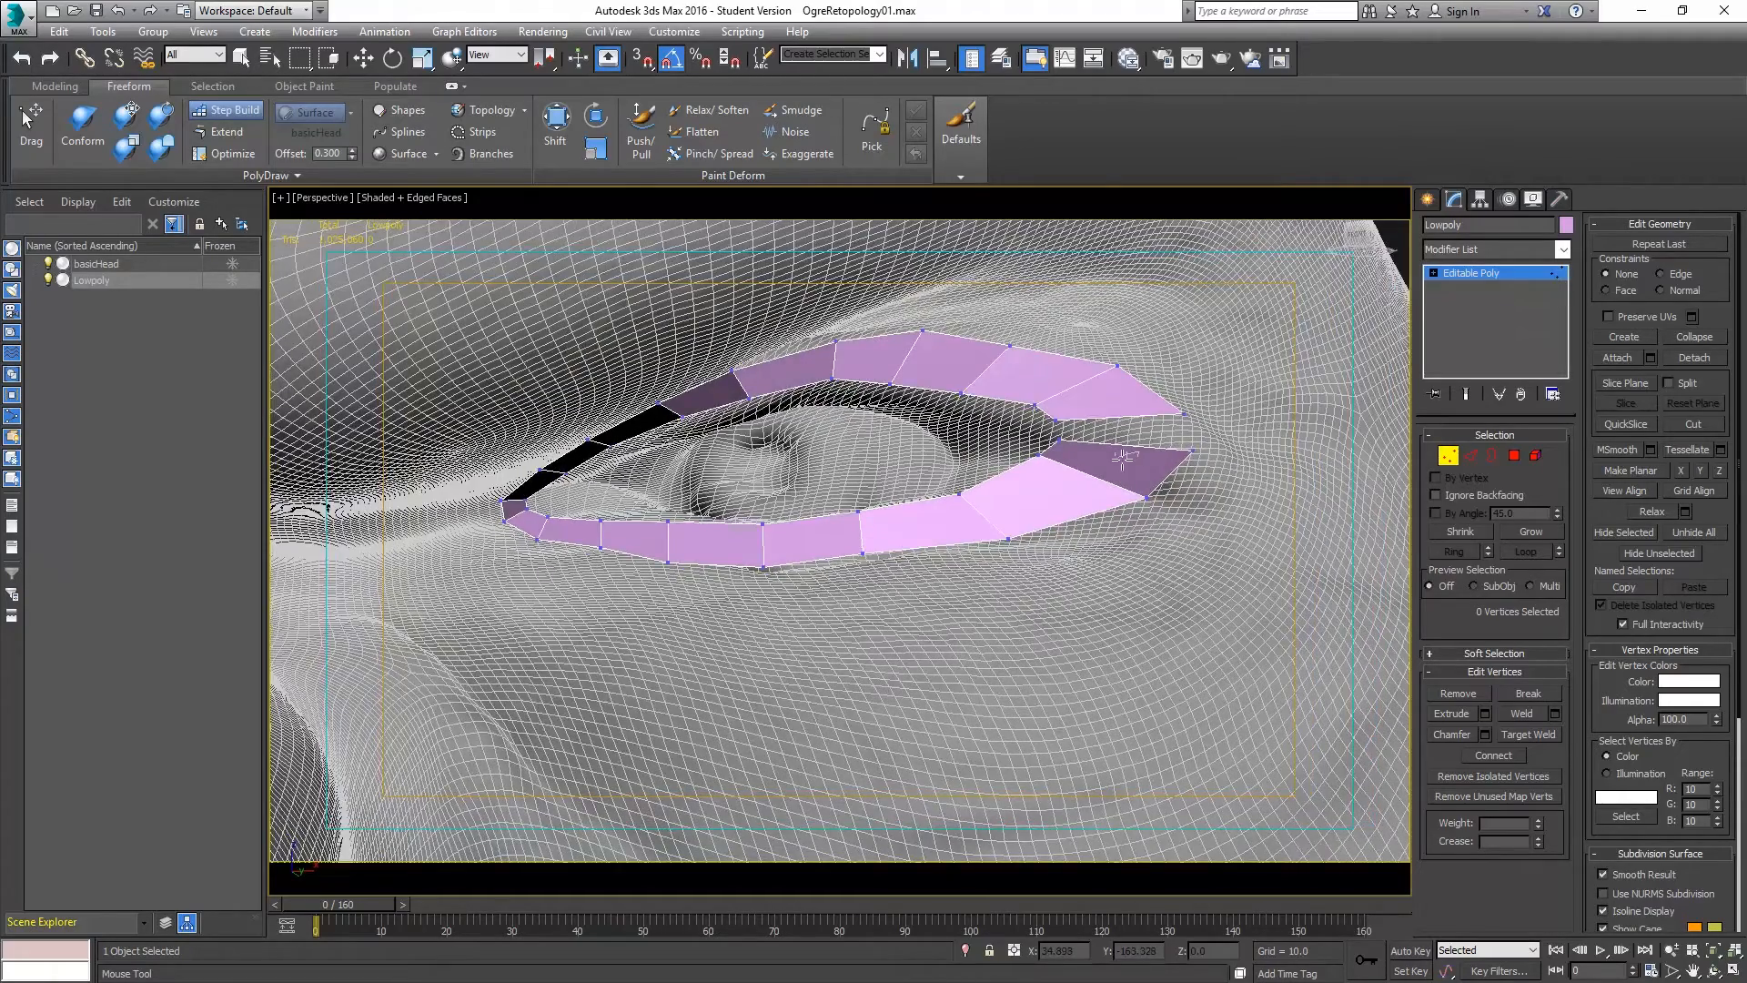
{"action": "middle_click_drag", "start_coordinate": [1146, 443], "coordinate": [1252, 600], "text": "alt"}
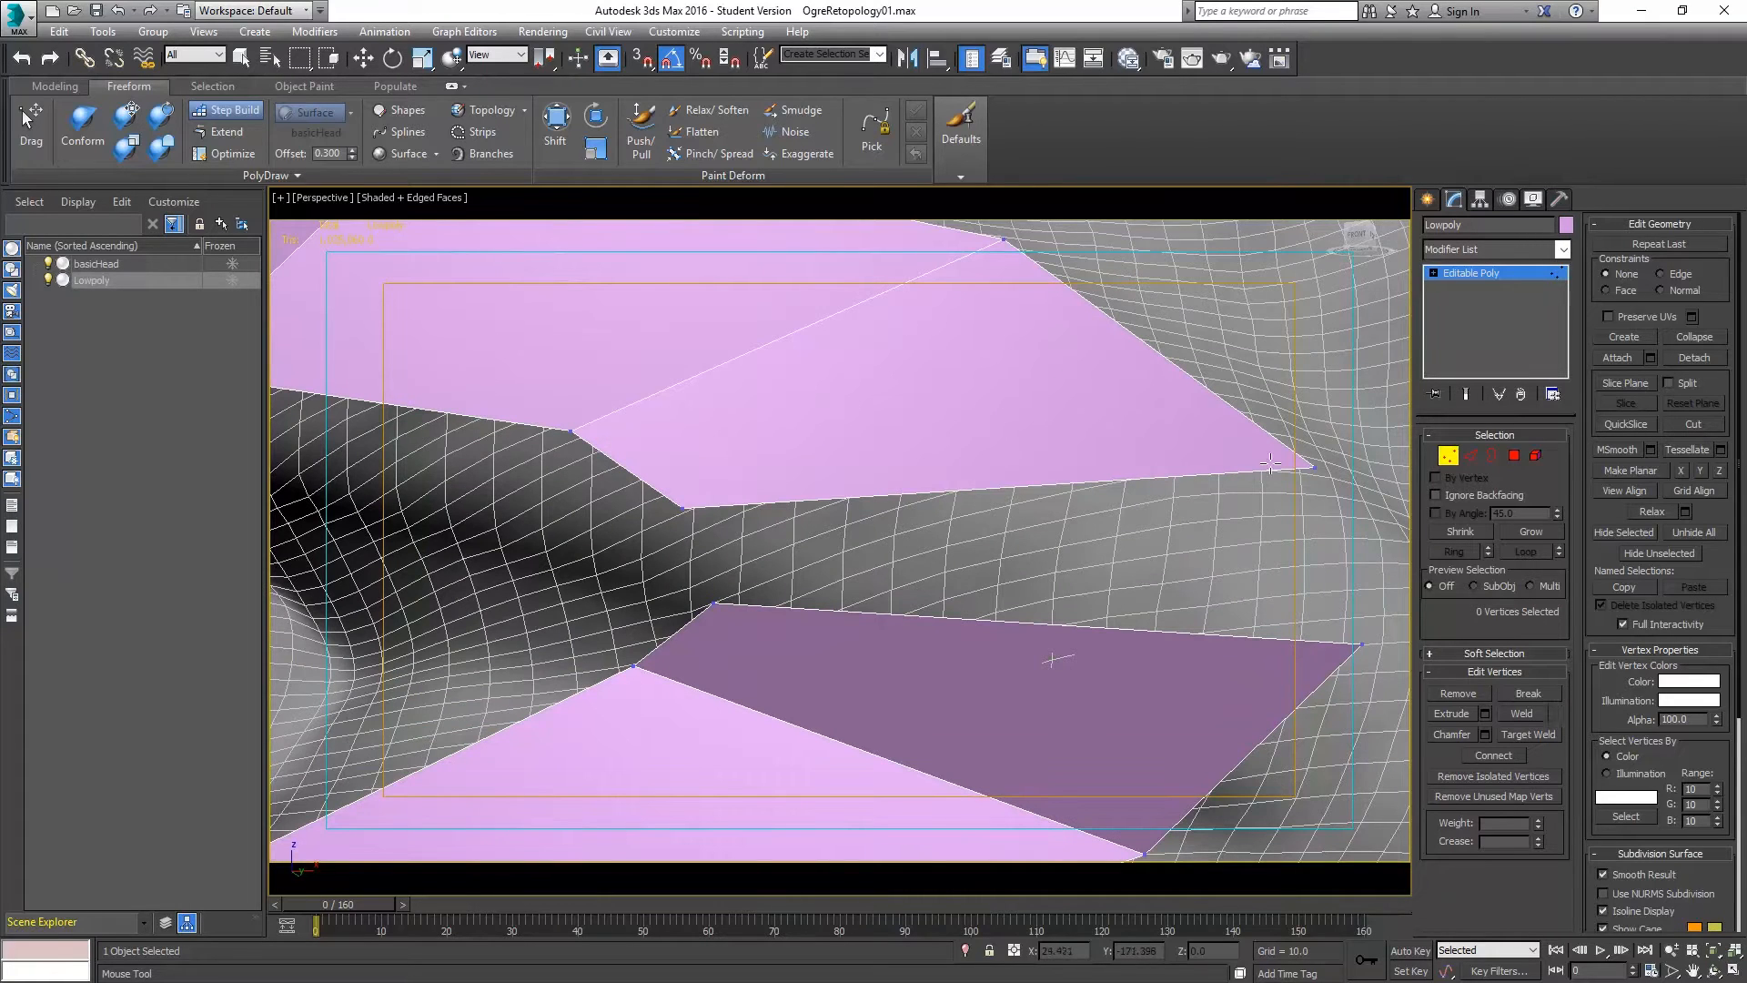
{"action": "left_click", "coordinate": [956, 582], "text": "shift"}
{"action": "key", "text": "ctrl+z"}
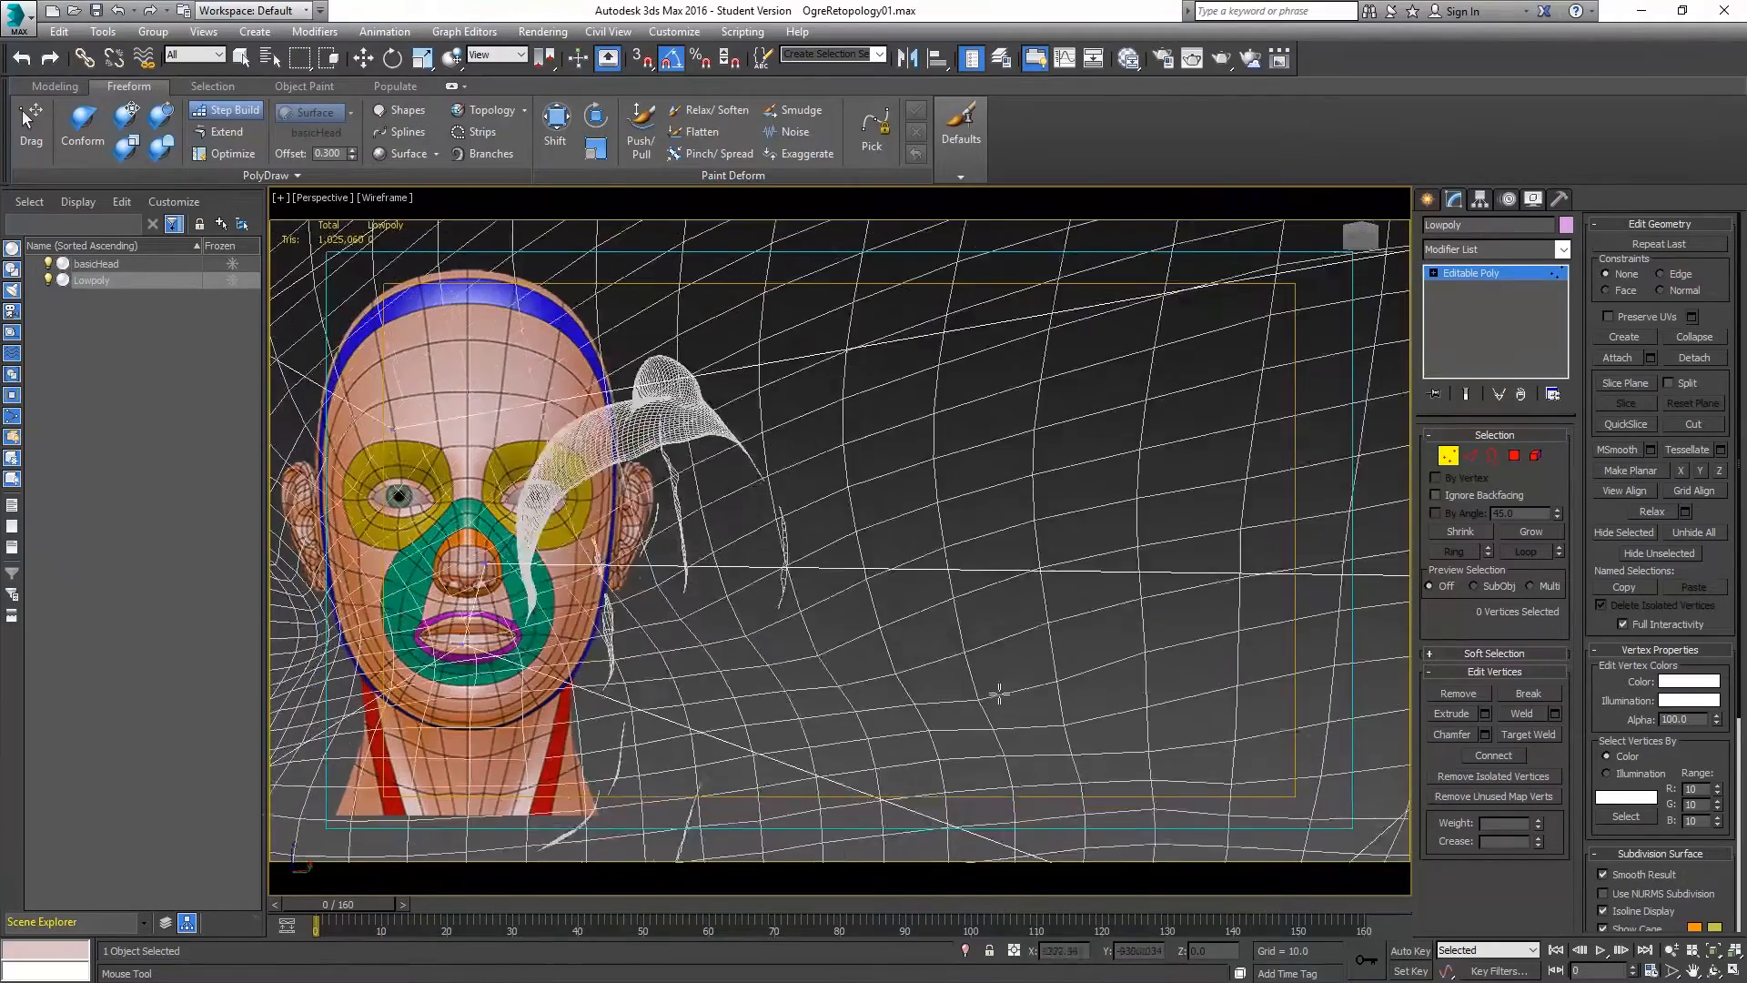
{"action": "middle_click_drag", "start_coordinate": [999, 693], "coordinate": [1032, 699], "text": "alt"}
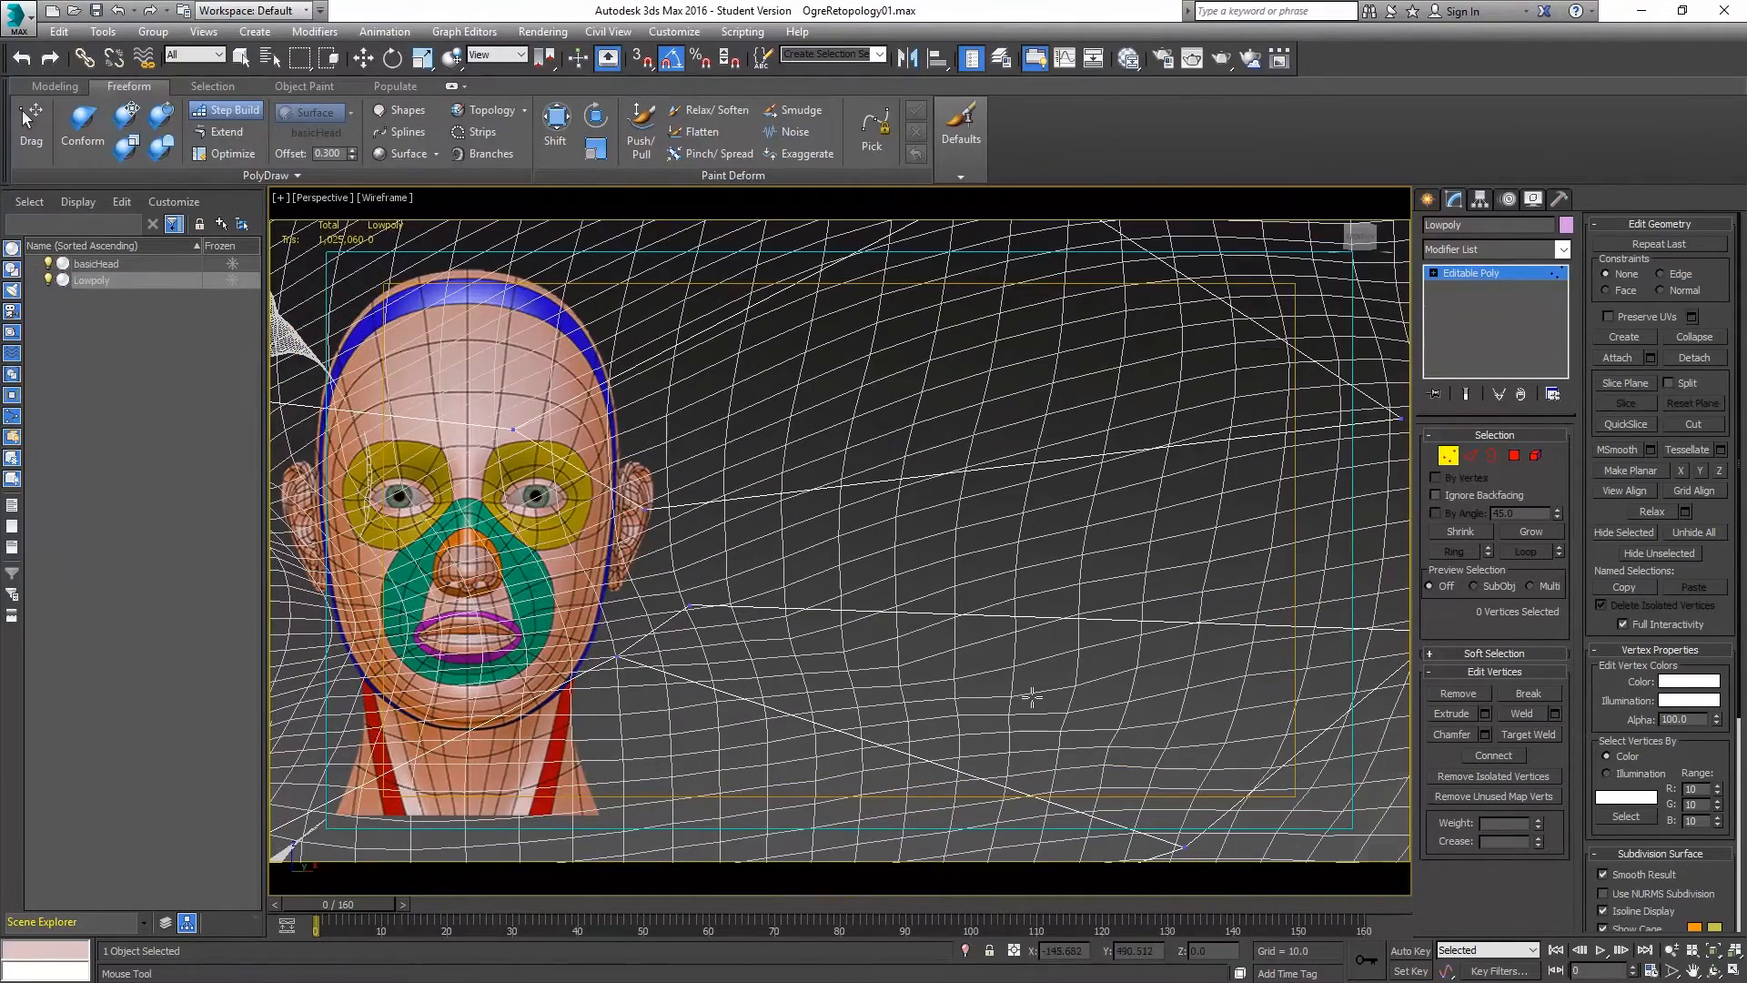
{"action": "key", "text": "F3"}
Bridge the two facing end edges at the outer eye corner to close the eye loop, and leave edge editing.
{"action": "left_click", "coordinate": [1471, 455]}
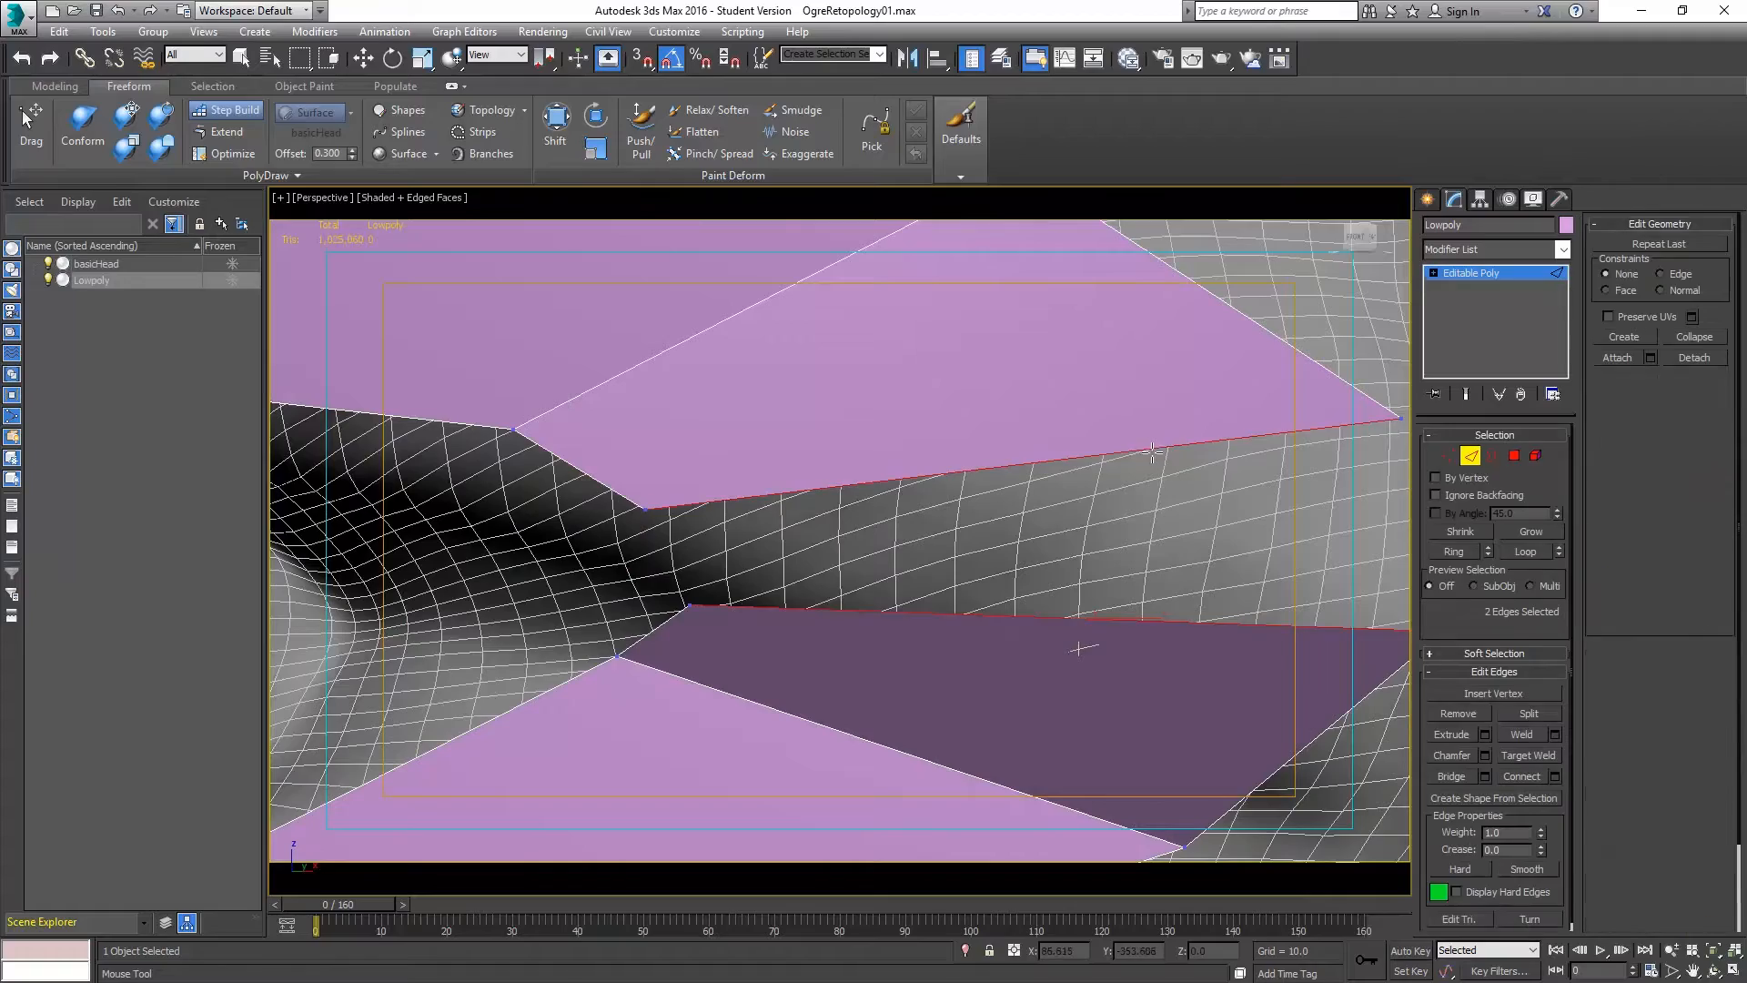
{"action": "left_click", "coordinate": [1452, 776]}
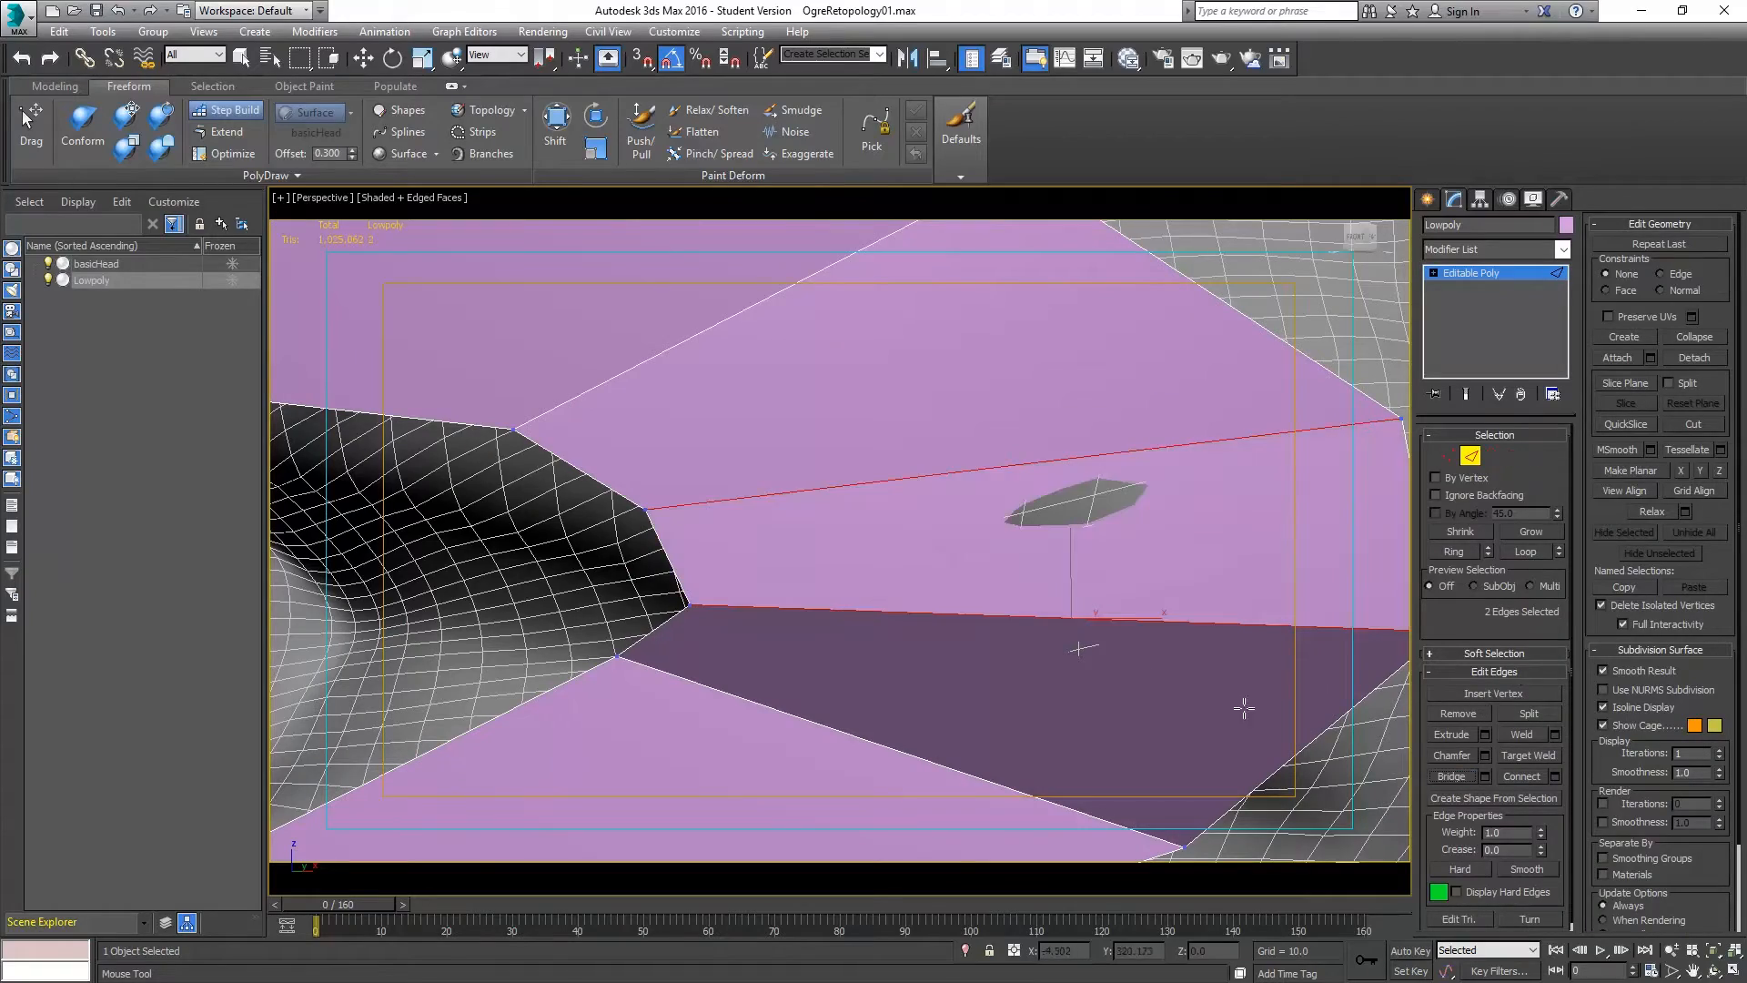
{"action": "scroll", "coordinate": [924, 559], "scroll_direction": "down", "scroll_amount": 10}
{"action": "scroll", "coordinate": [924, 562], "scroll_direction": "up", "scroll_amount": 2}
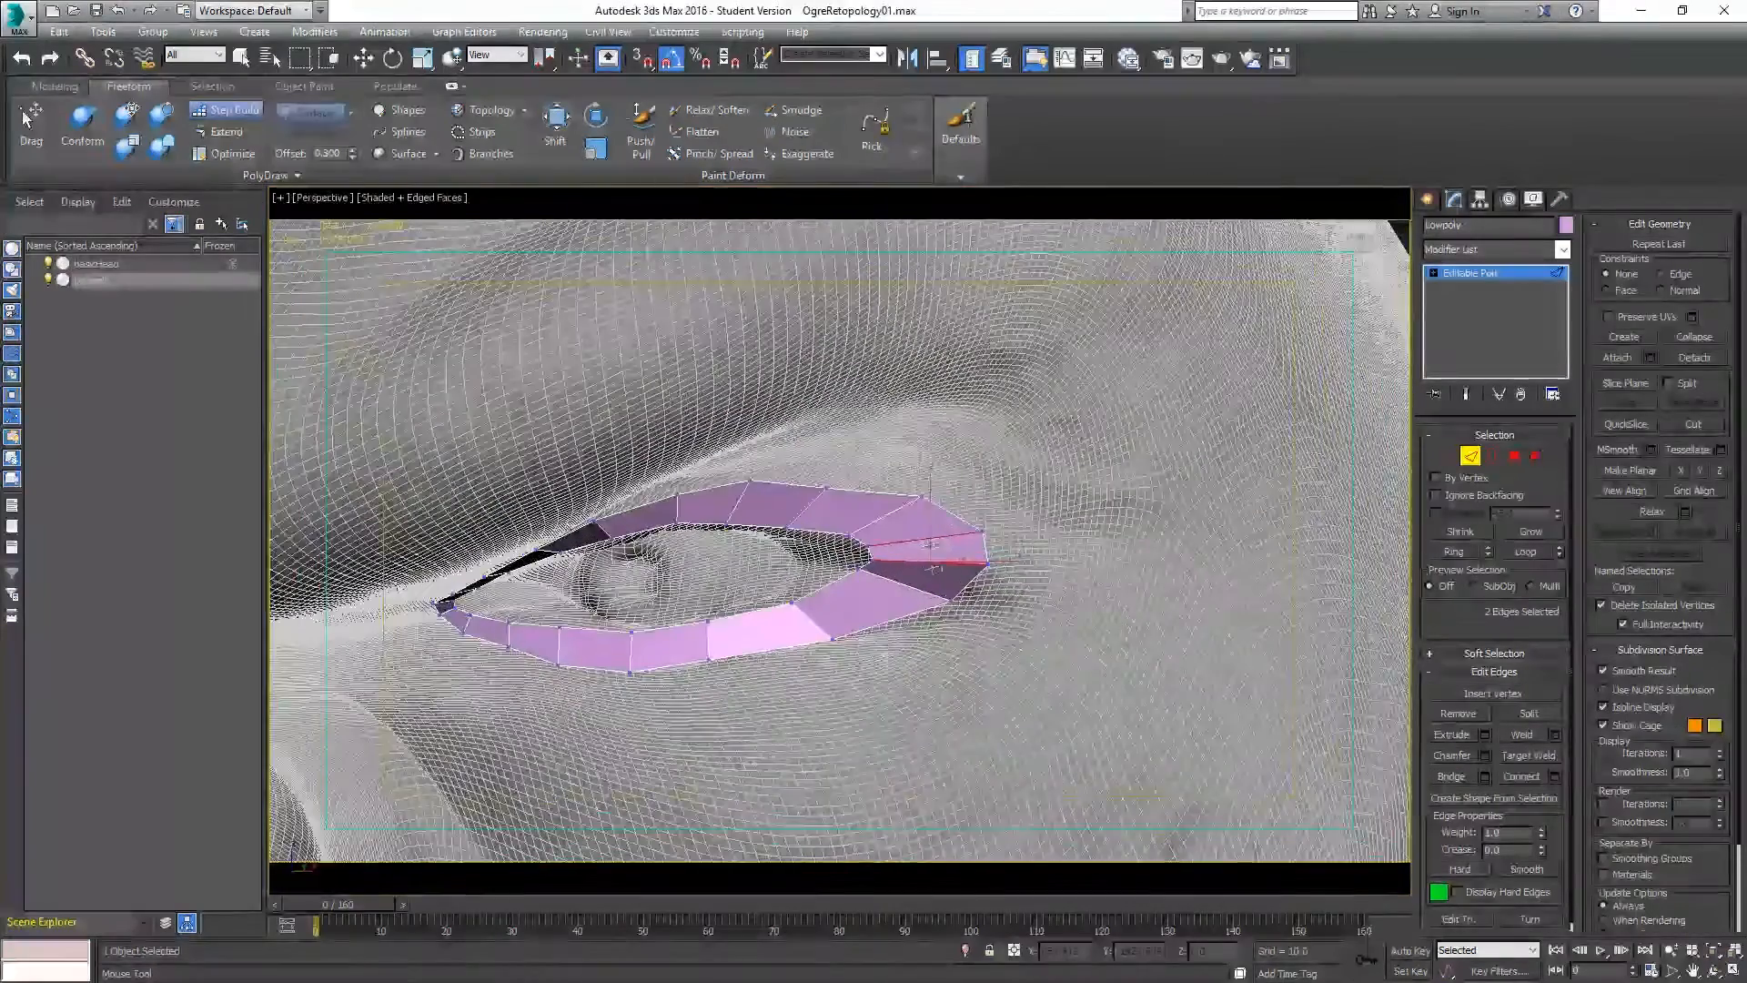
{"action": "left_click", "coordinate": [1469, 457]}
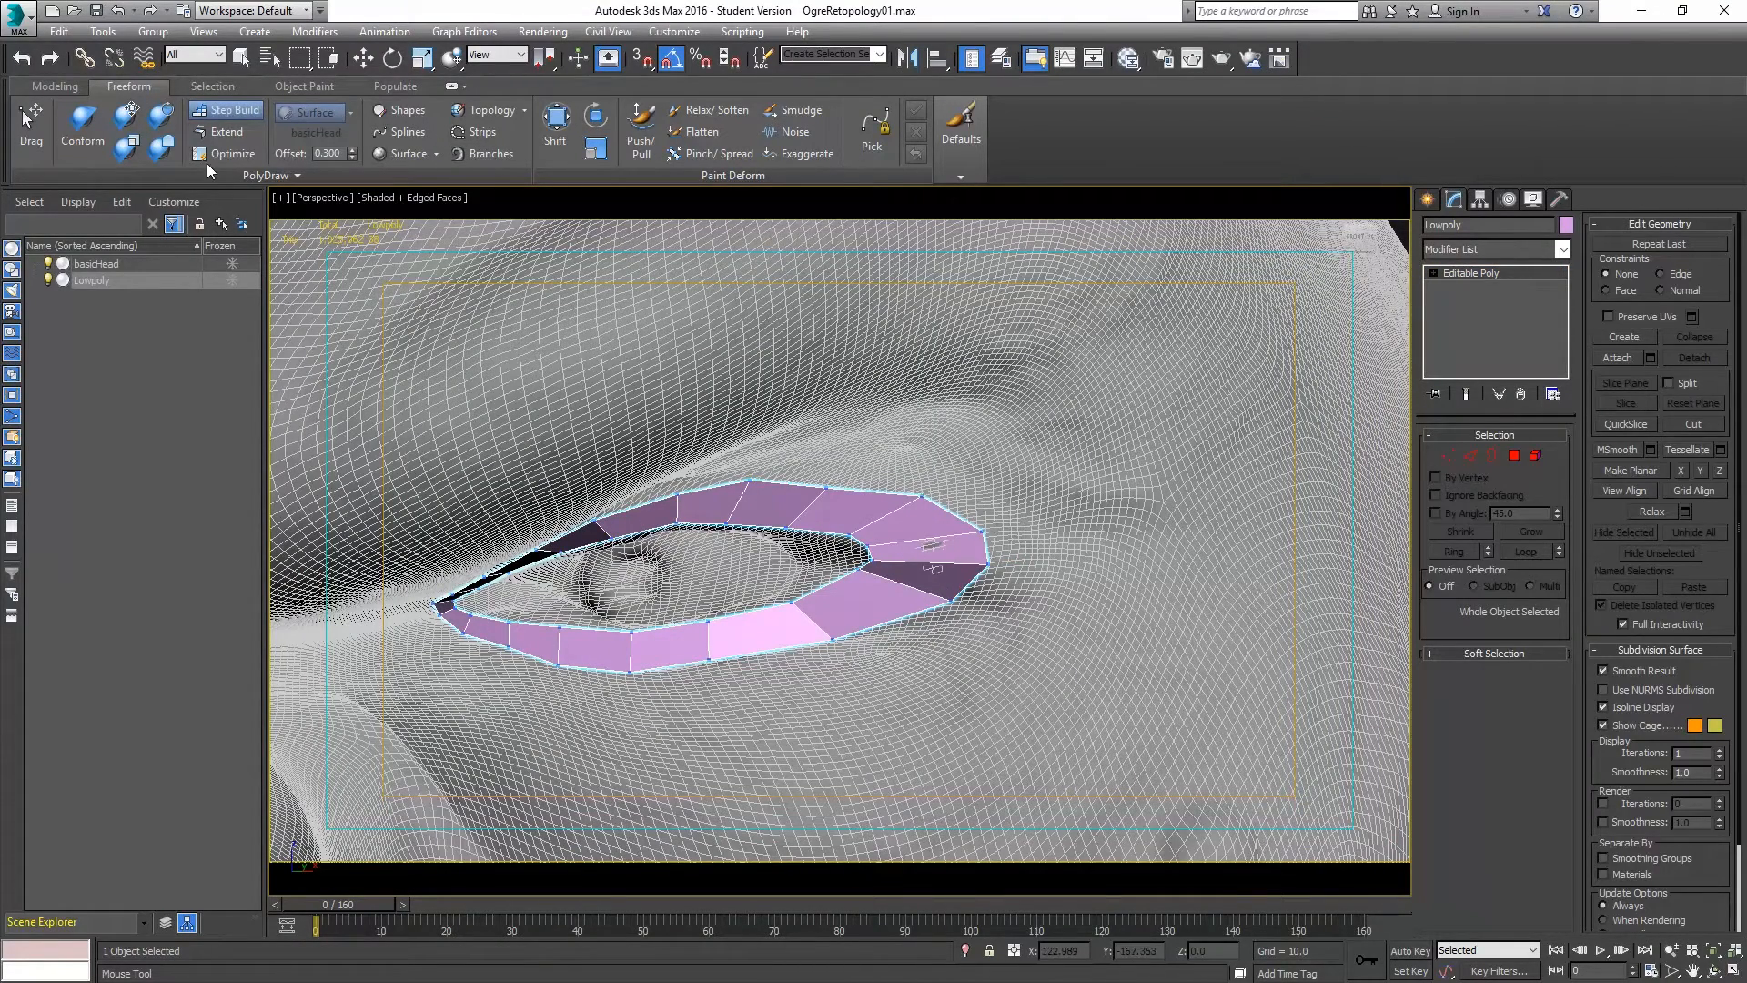
Extend a quad downward from the loop's lower edge near the inner eye corner and adjust its lower vertices.
{"action": "left_click", "coordinate": [220, 135]}
{"action": "middle_click_drag", "start_coordinate": [688, 622], "coordinate": [791, 596], "text": "alt"}
{"action": "scroll", "coordinate": [792, 595], "scroll_direction": "up", "scroll_amount": 4}
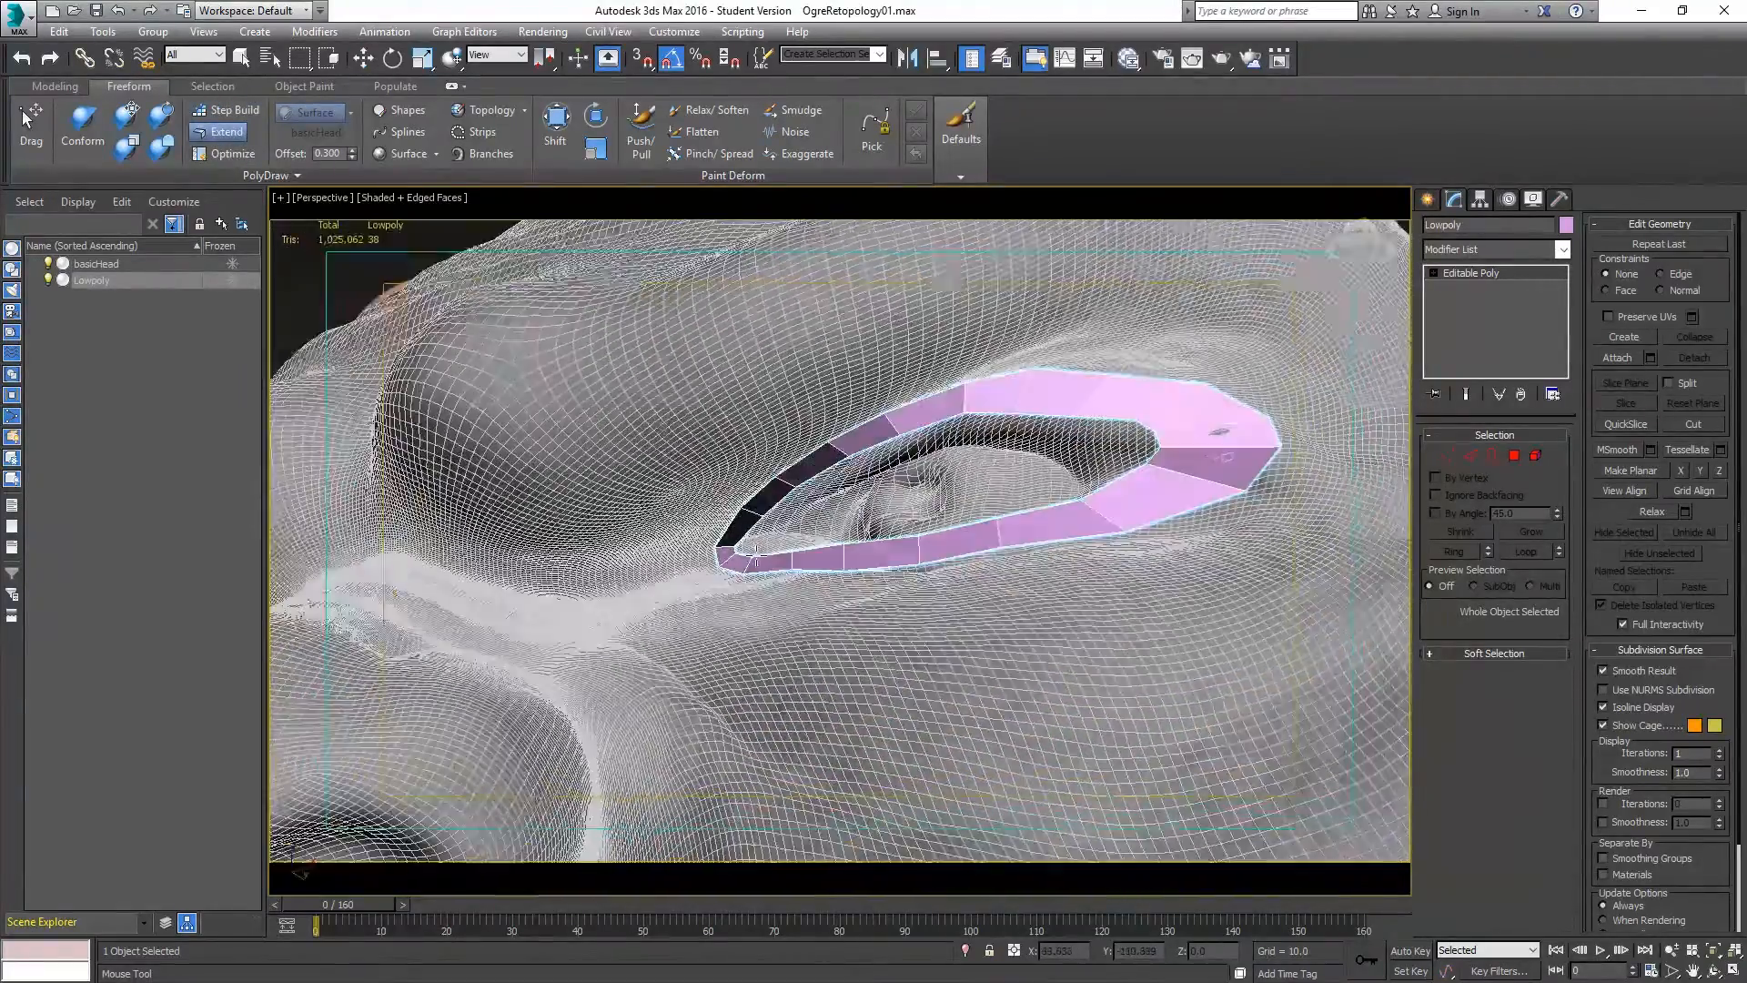
{"action": "scroll", "coordinate": [752, 574], "scroll_direction": "up", "scroll_amount": 5}
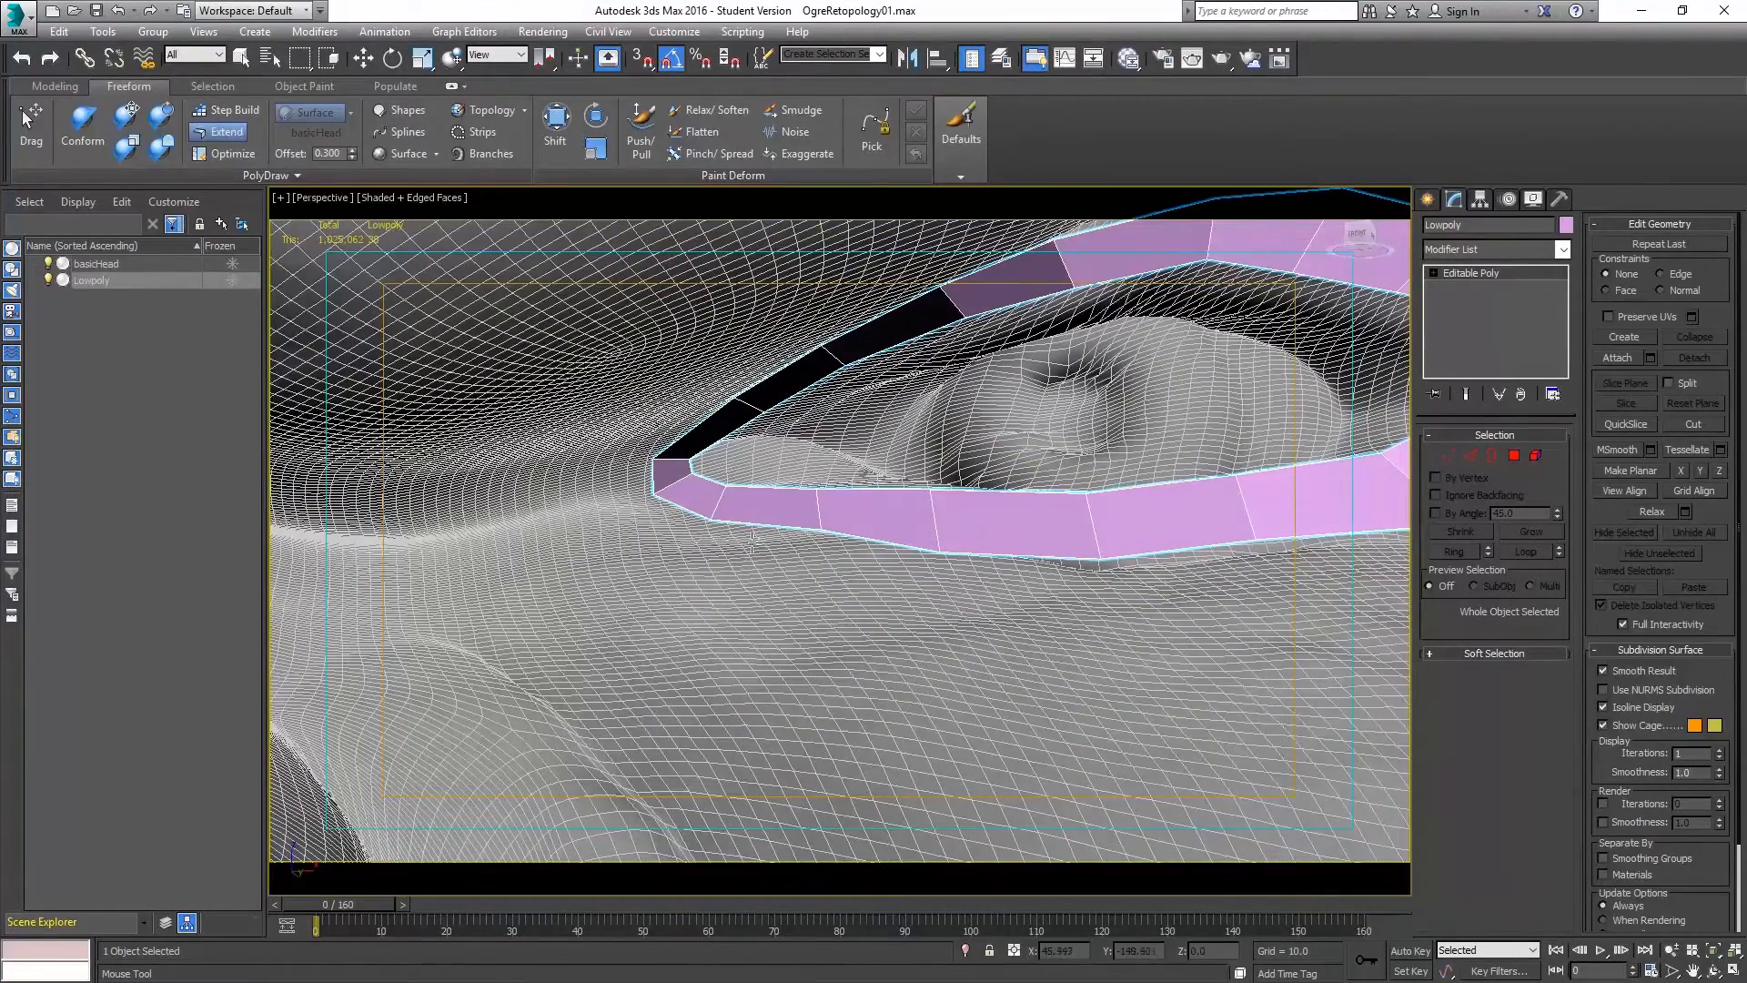
{"action": "left_click_drag", "start_coordinate": [757, 531], "coordinate": [744, 594], "text": "shift"}
{"action": "left_click_drag", "start_coordinate": [734, 649], "coordinate": [732, 664]}
{"action": "scroll", "coordinate": [882, 631], "scroll_direction": "down", "scroll_amount": 8}
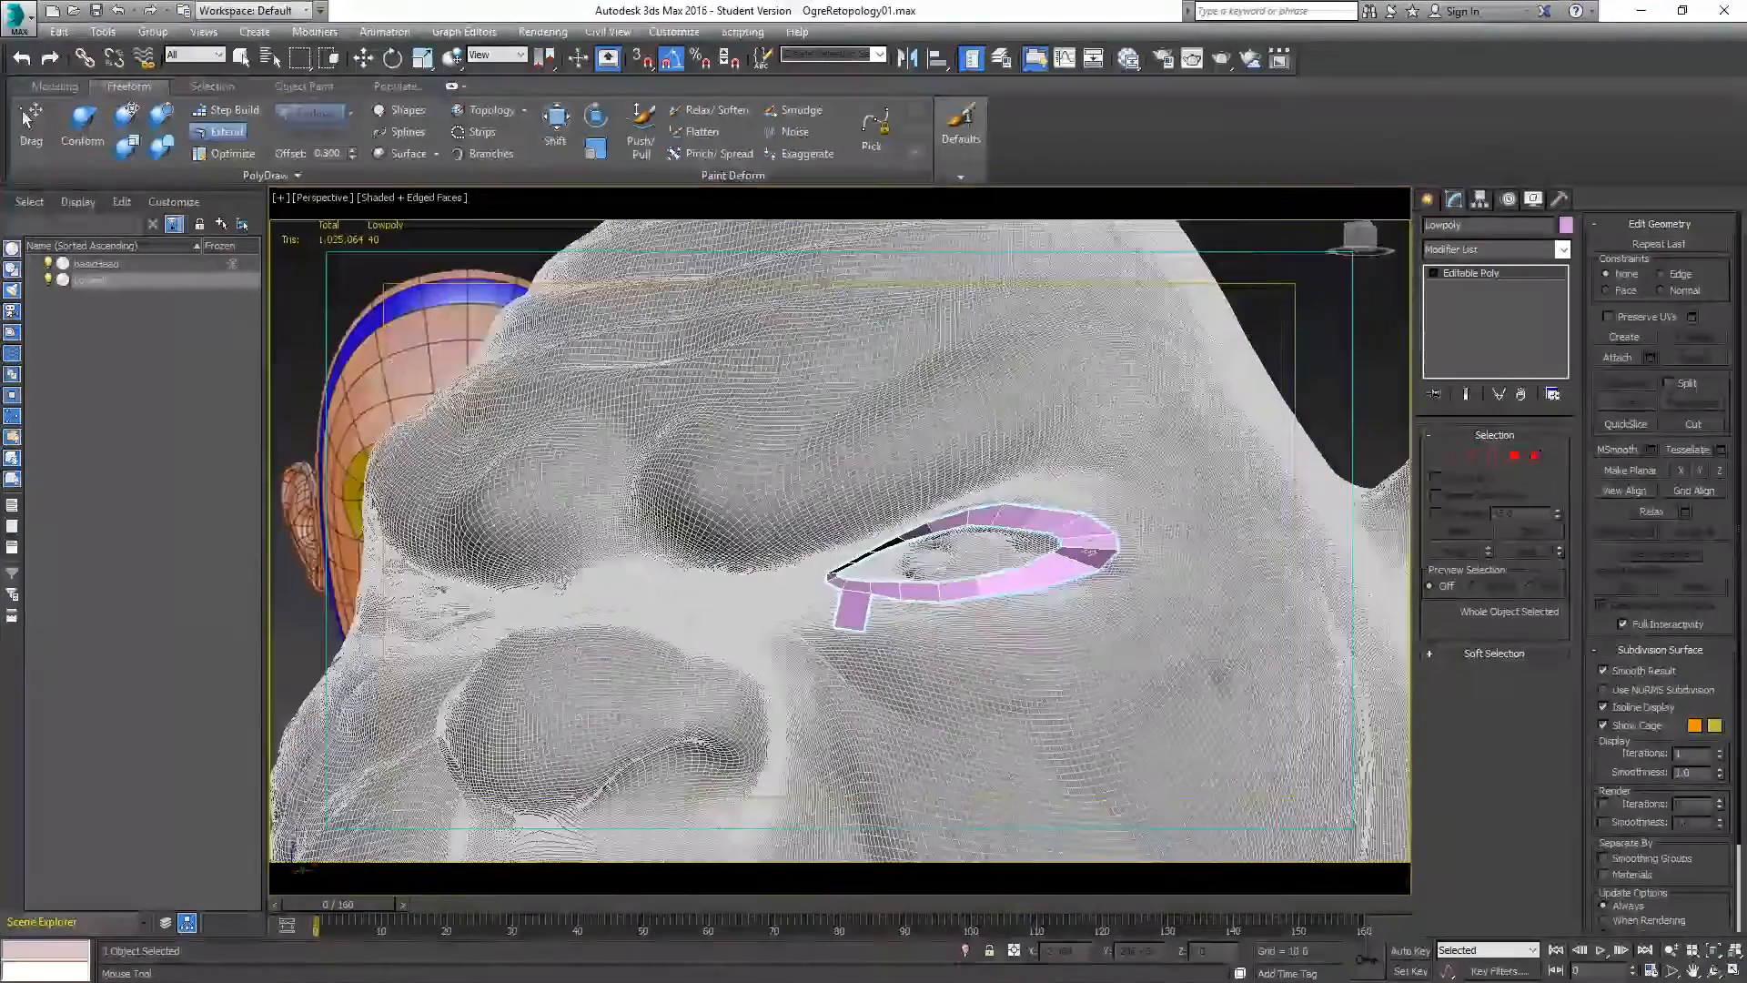
{"action": "left_click_drag", "start_coordinate": [857, 637], "coordinate": [861, 645]}
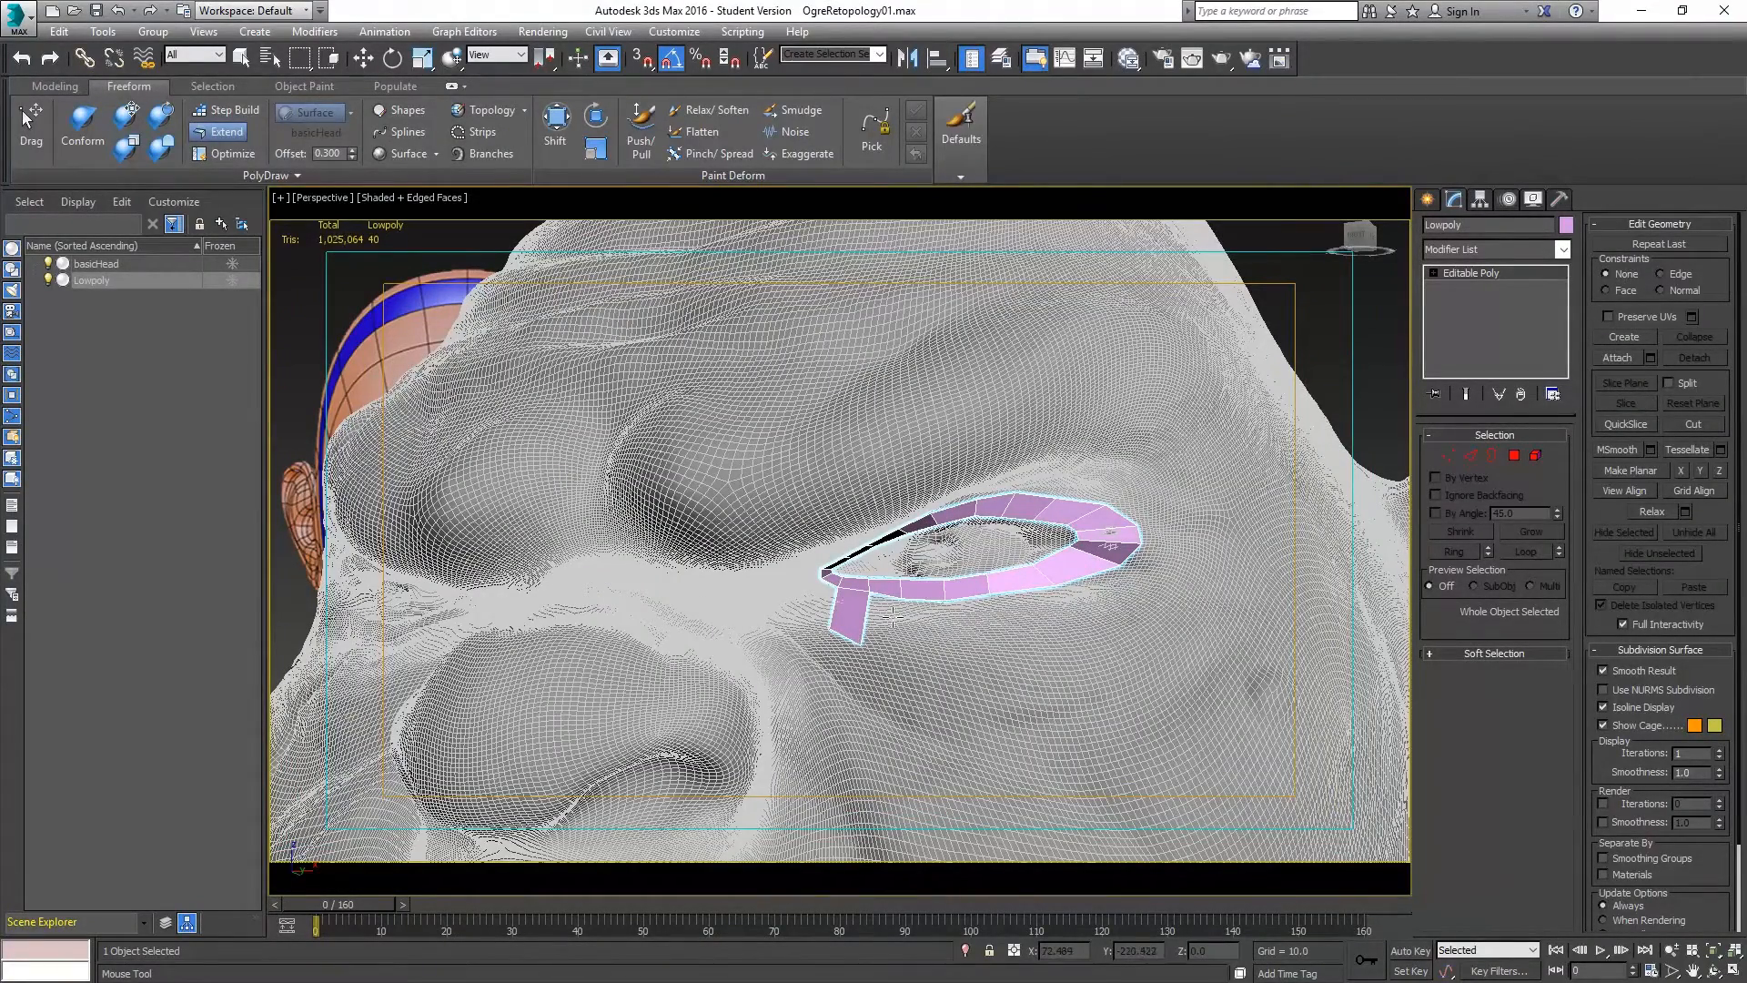
Extend a second row of quads below the lower eyelid, running from the first new quad toward the outer corner.
{"action": "scroll", "coordinate": [893, 618], "scroll_direction": "up", "scroll_amount": 10}
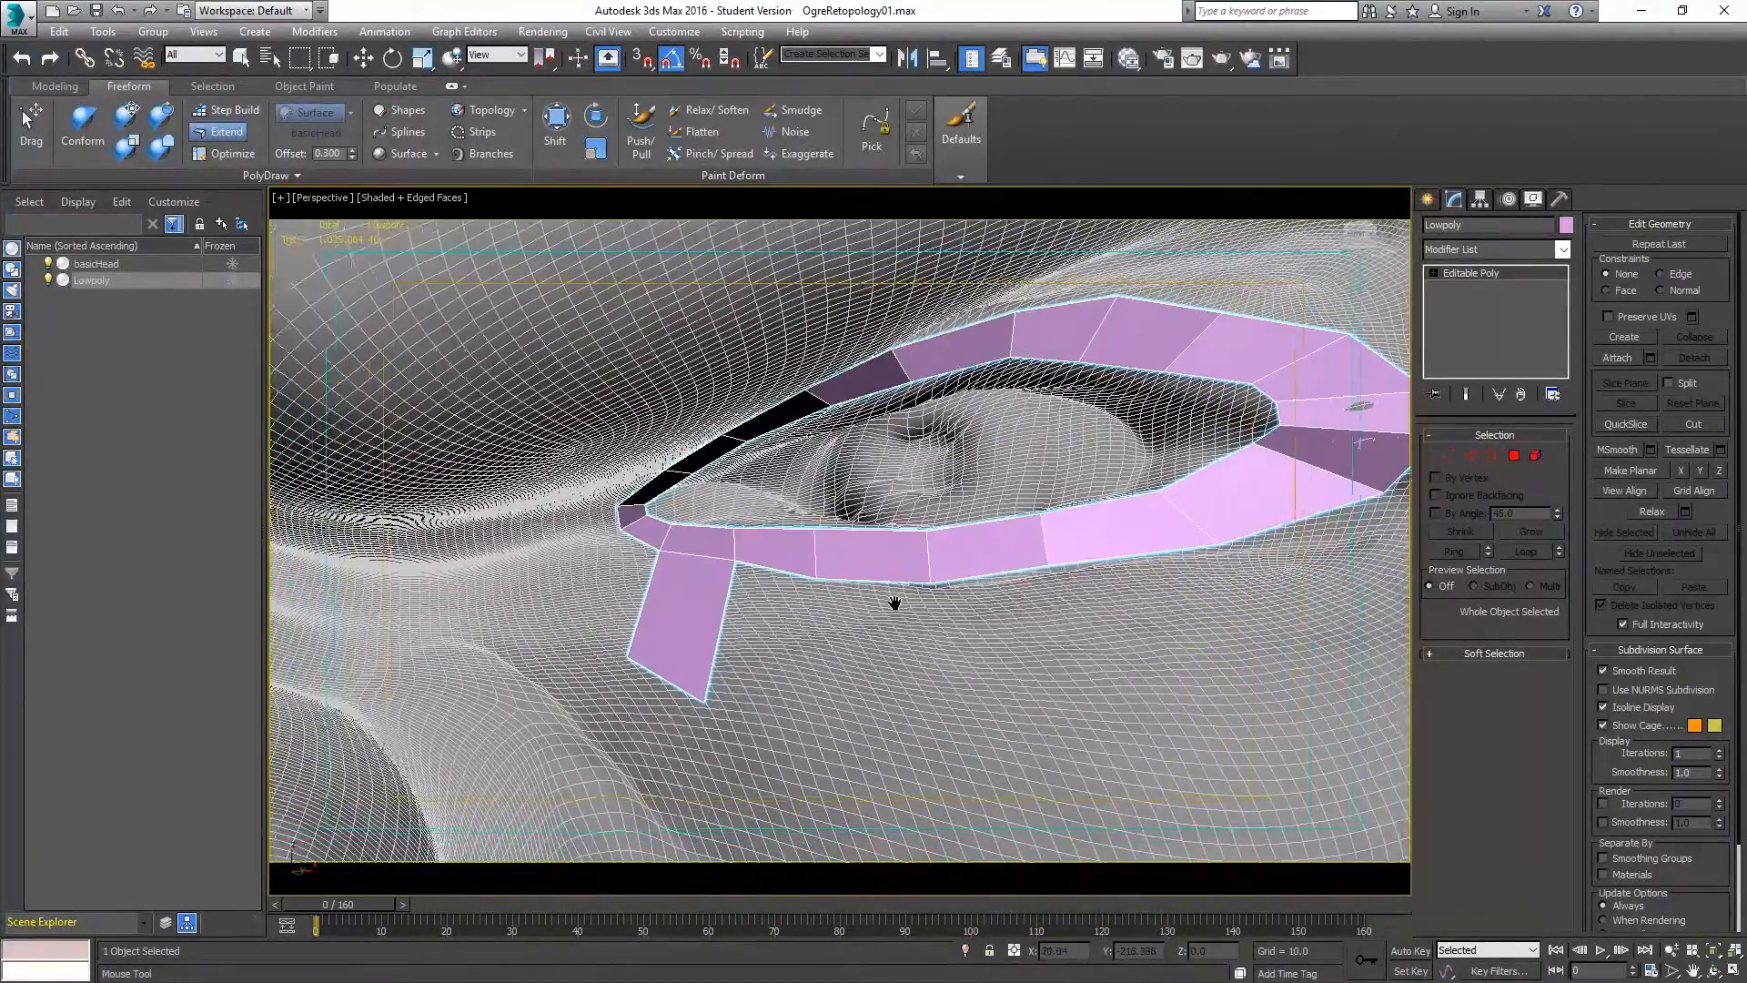
{"action": "middle_click_drag", "start_coordinate": [894, 603], "coordinate": [887, 602]}
{"action": "left_click_drag", "start_coordinate": [734, 572], "coordinate": [796, 728], "text": "shift"}
{"action": "left_click_drag", "start_coordinate": [808, 587], "coordinate": [1275, 697], "text": "shift"}
{"action": "middle_click_drag", "start_coordinate": [1275, 696], "coordinate": [1087, 647], "text": "alt"}
{"action": "scroll", "coordinate": [1088, 646], "scroll_direction": "down", "scroll_amount": 4}
Continue the second row with quads wrapping around the outer eye corner up to the upper eyelid.
{"action": "left_click_drag", "start_coordinate": [1024, 639], "coordinate": [1149, 673], "text": "shift"}
{"action": "left_click_drag", "start_coordinate": [1123, 609], "coordinate": [1224, 601], "text": "shift"}
{"action": "left_click_drag", "start_coordinate": [1147, 558], "coordinate": [1123, 478], "text": "shift"}
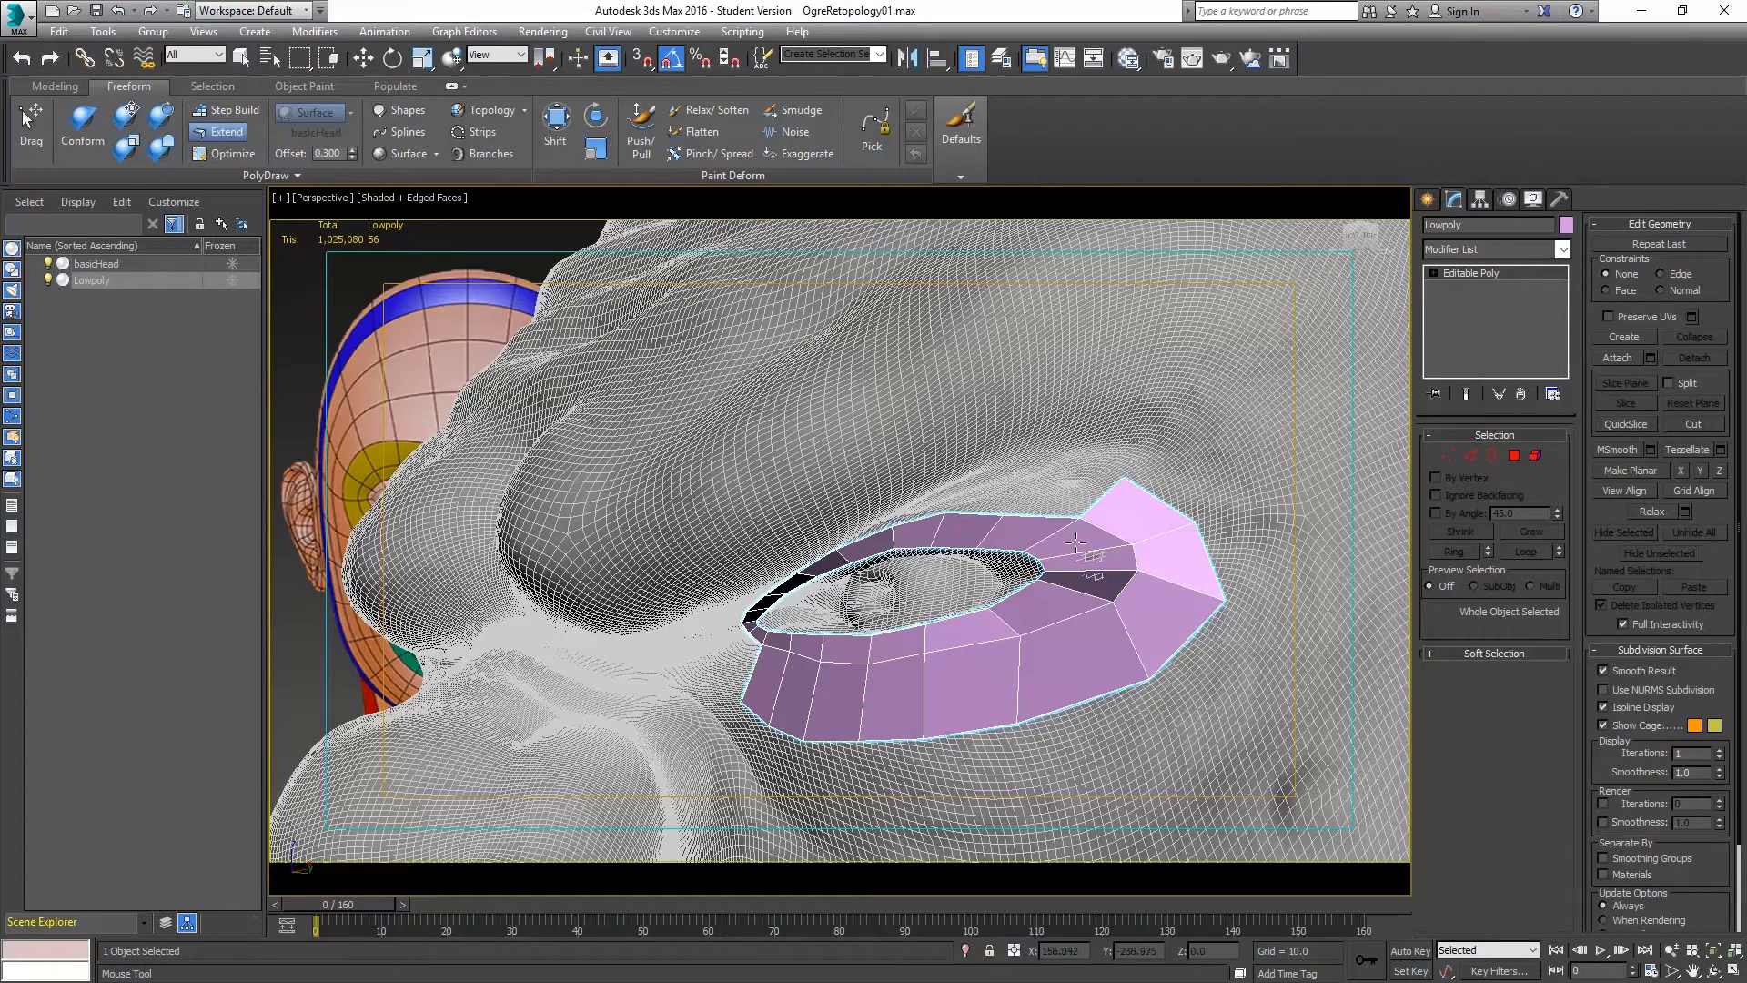
Extend two more second-row quads above the upper eyelid, from the outer corner toward the middle of the eye.
{"action": "scroll", "coordinate": [1062, 515], "scroll_direction": "up", "scroll_amount": 5}
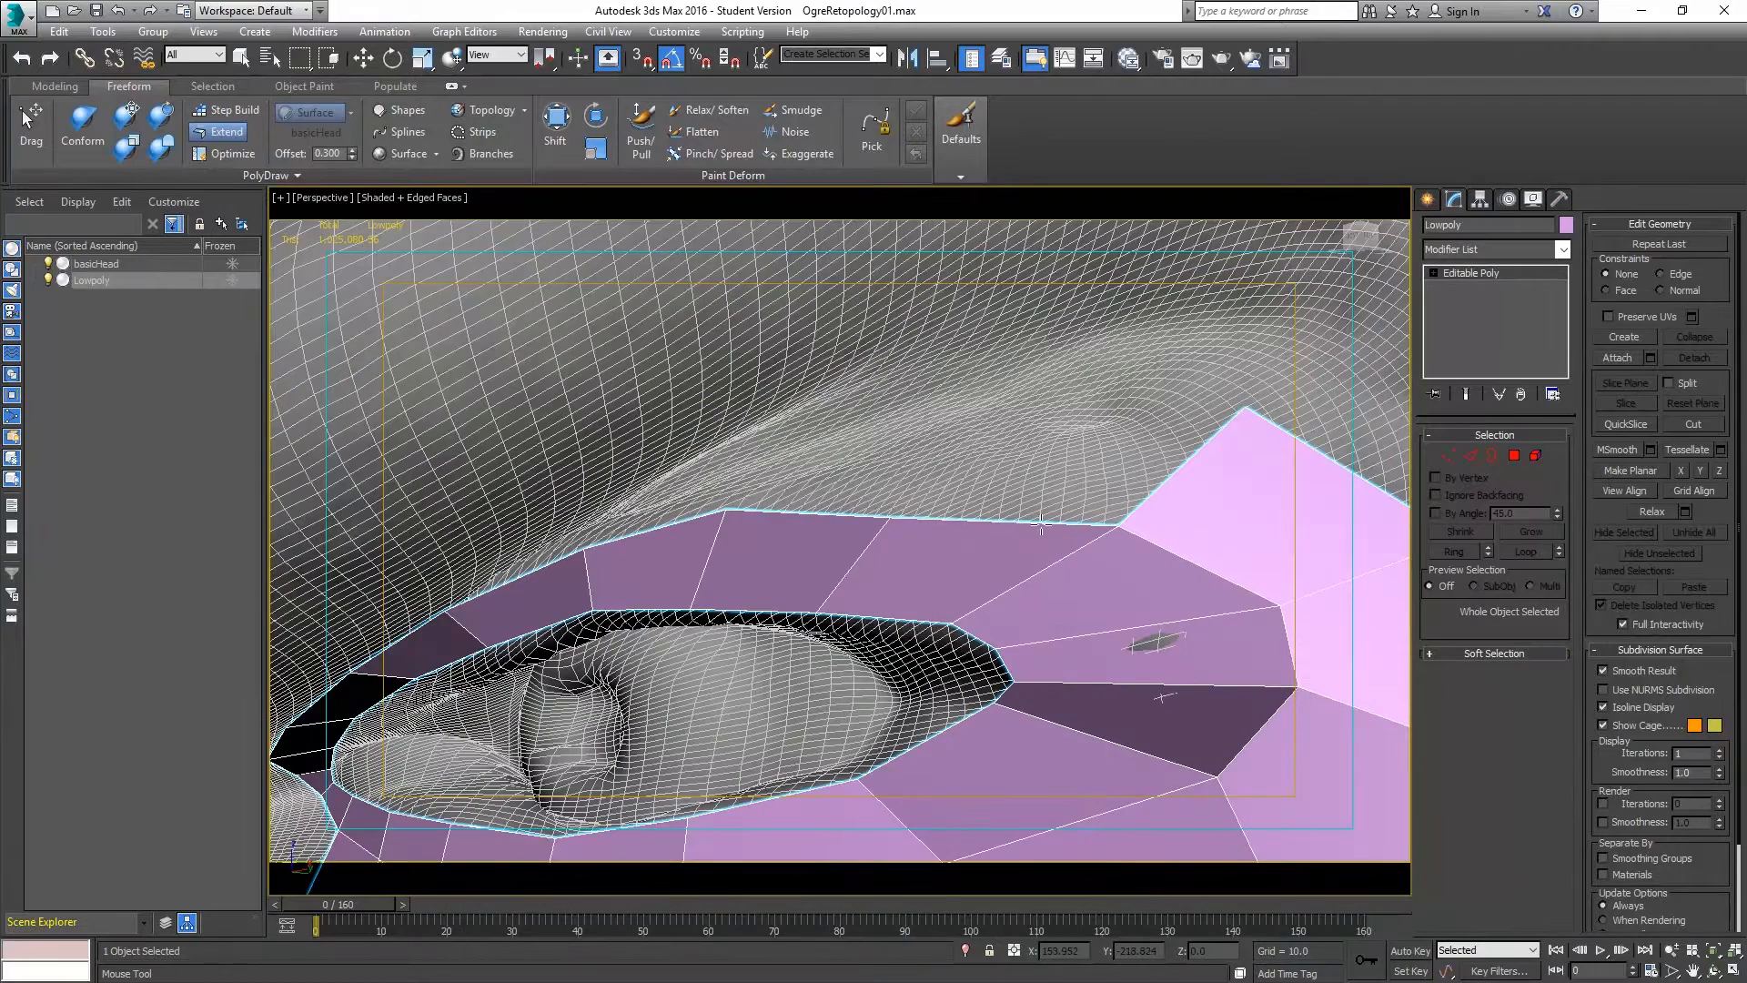
{"action": "left_click_drag", "start_coordinate": [1116, 515], "coordinate": [944, 394], "text": "shift"}
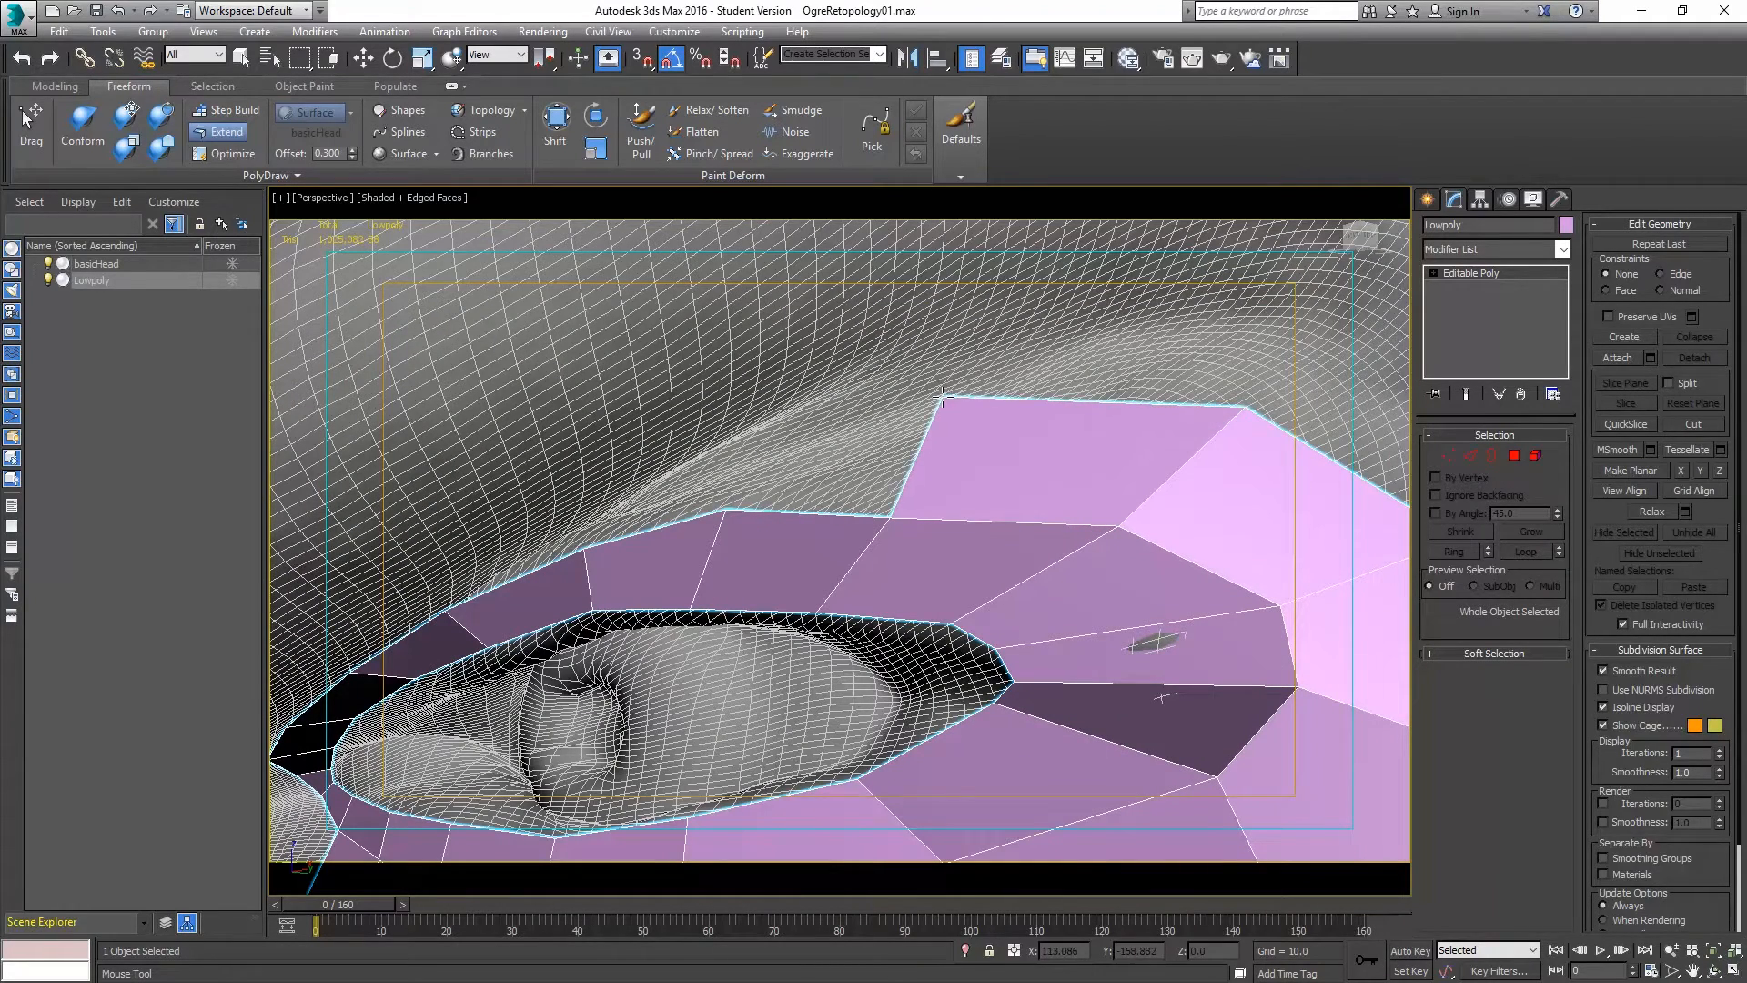
{"action": "left_click_drag", "start_coordinate": [684, 628], "coordinate": [656, 733], "text": "shift"}
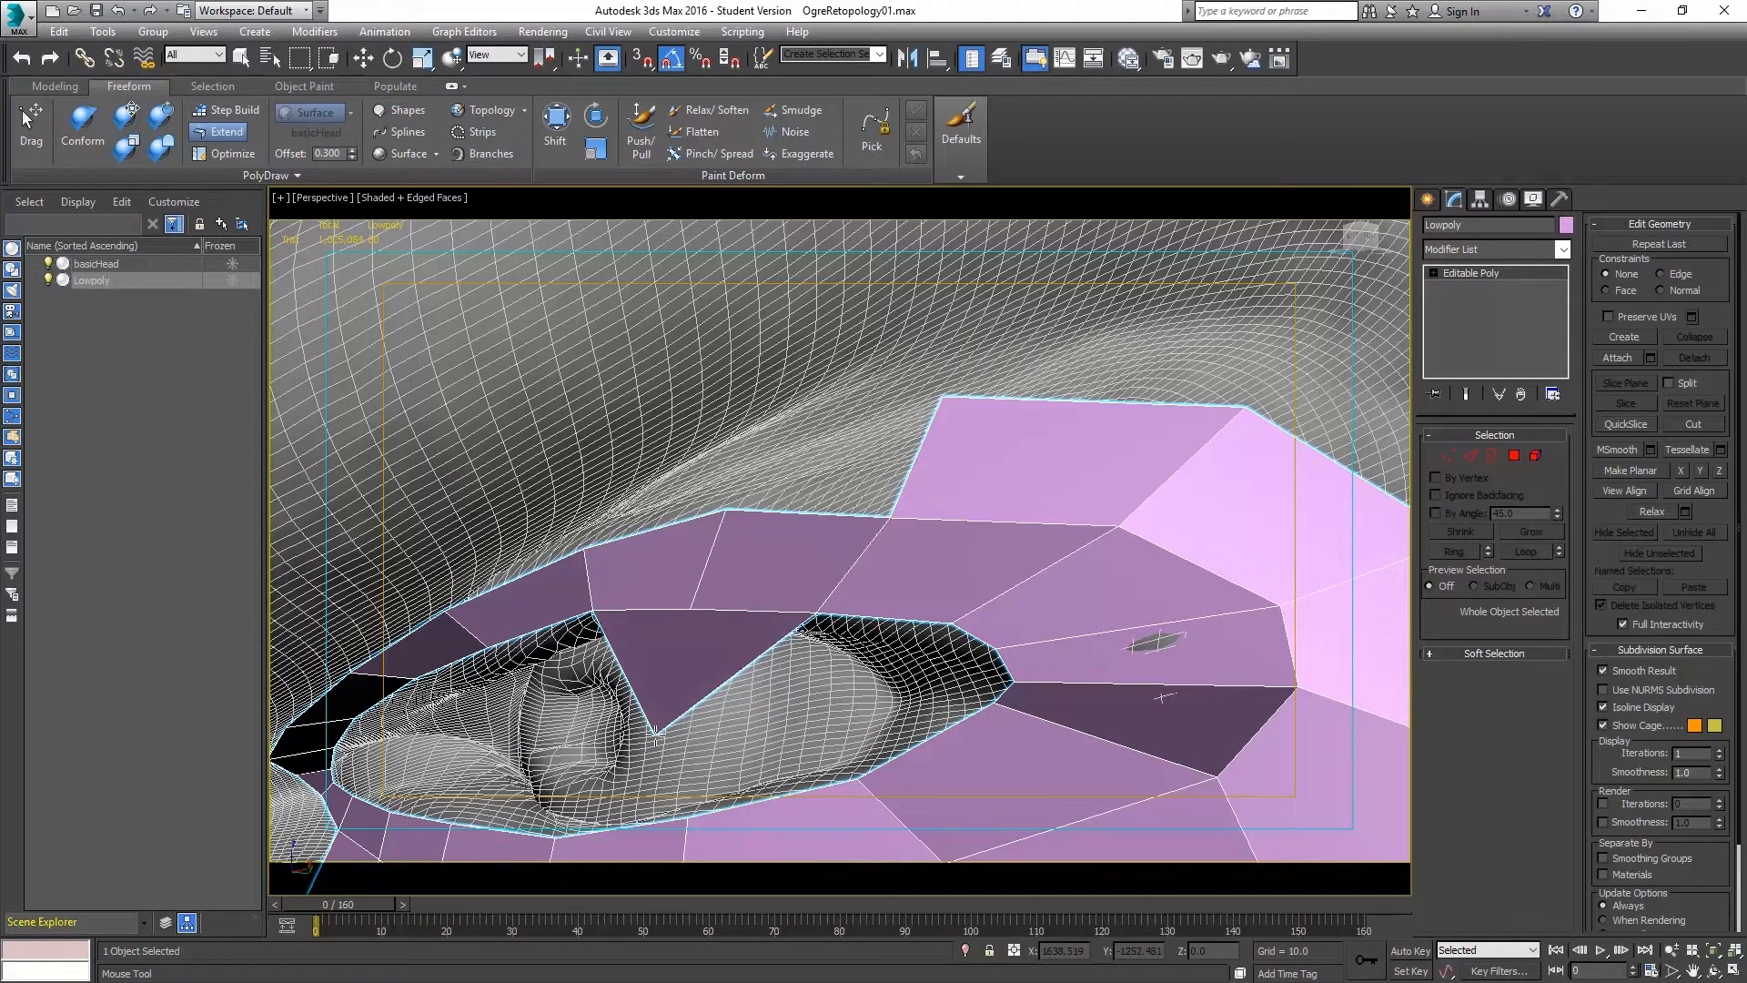
{"action": "key", "text": "ctrl+z"}
{"action": "left_click_drag", "start_coordinate": [885, 512], "coordinate": [733, 443], "text": "shift"}
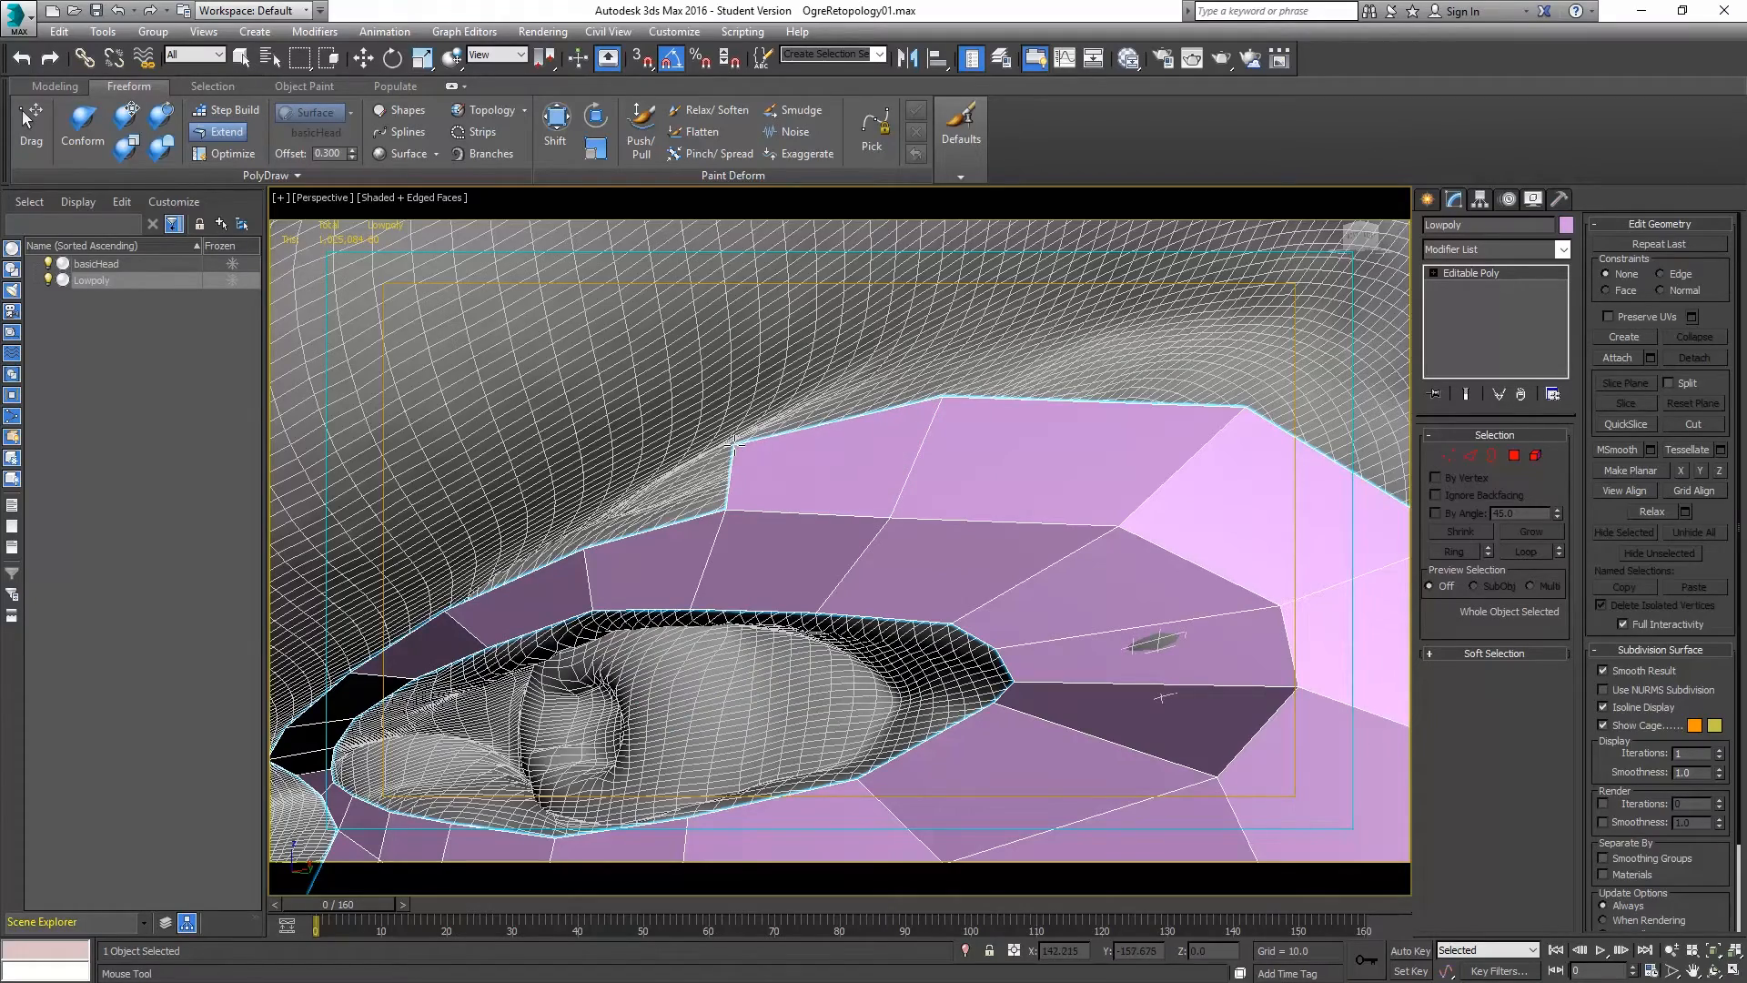
{"action": "mouse_move", "coordinate": [756, 519]}
{"action": "middle_mouse_down", "text": "alt"}
{"action": "mouse_move", "coordinate": [774, 619]}
{"action": "mouse_move", "coordinate": [779, 505]}
{"action": "mouse_move", "coordinate": [720, 487]}
{"action": "mouse_move", "coordinate": [743, 497]}
{"action": "middle_mouse_up", "text": "alt"}
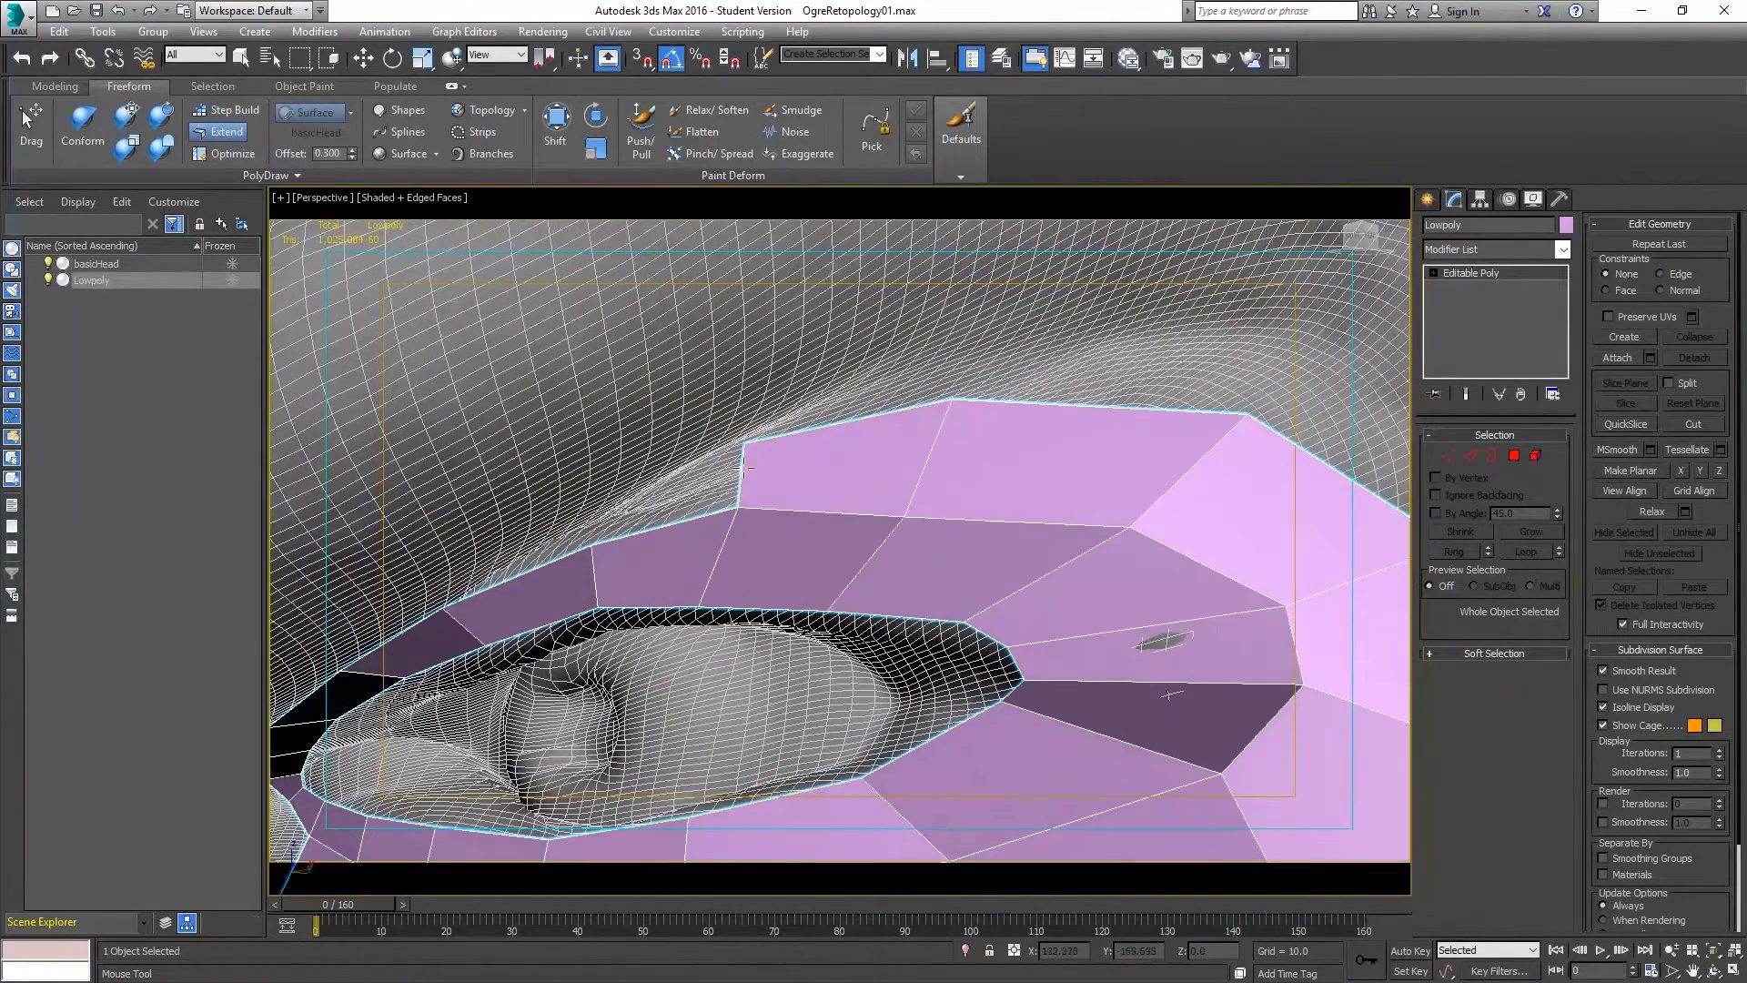
Extend two further second-row quads along the upper eyelid's crease toward the inner eye corner.
{"action": "left_click_drag", "start_coordinate": [734, 499], "coordinate": [608, 502], "text": "shift"}
{"action": "middle_click_drag", "start_coordinate": [659, 576], "coordinate": [701, 570], "text": "alt"}
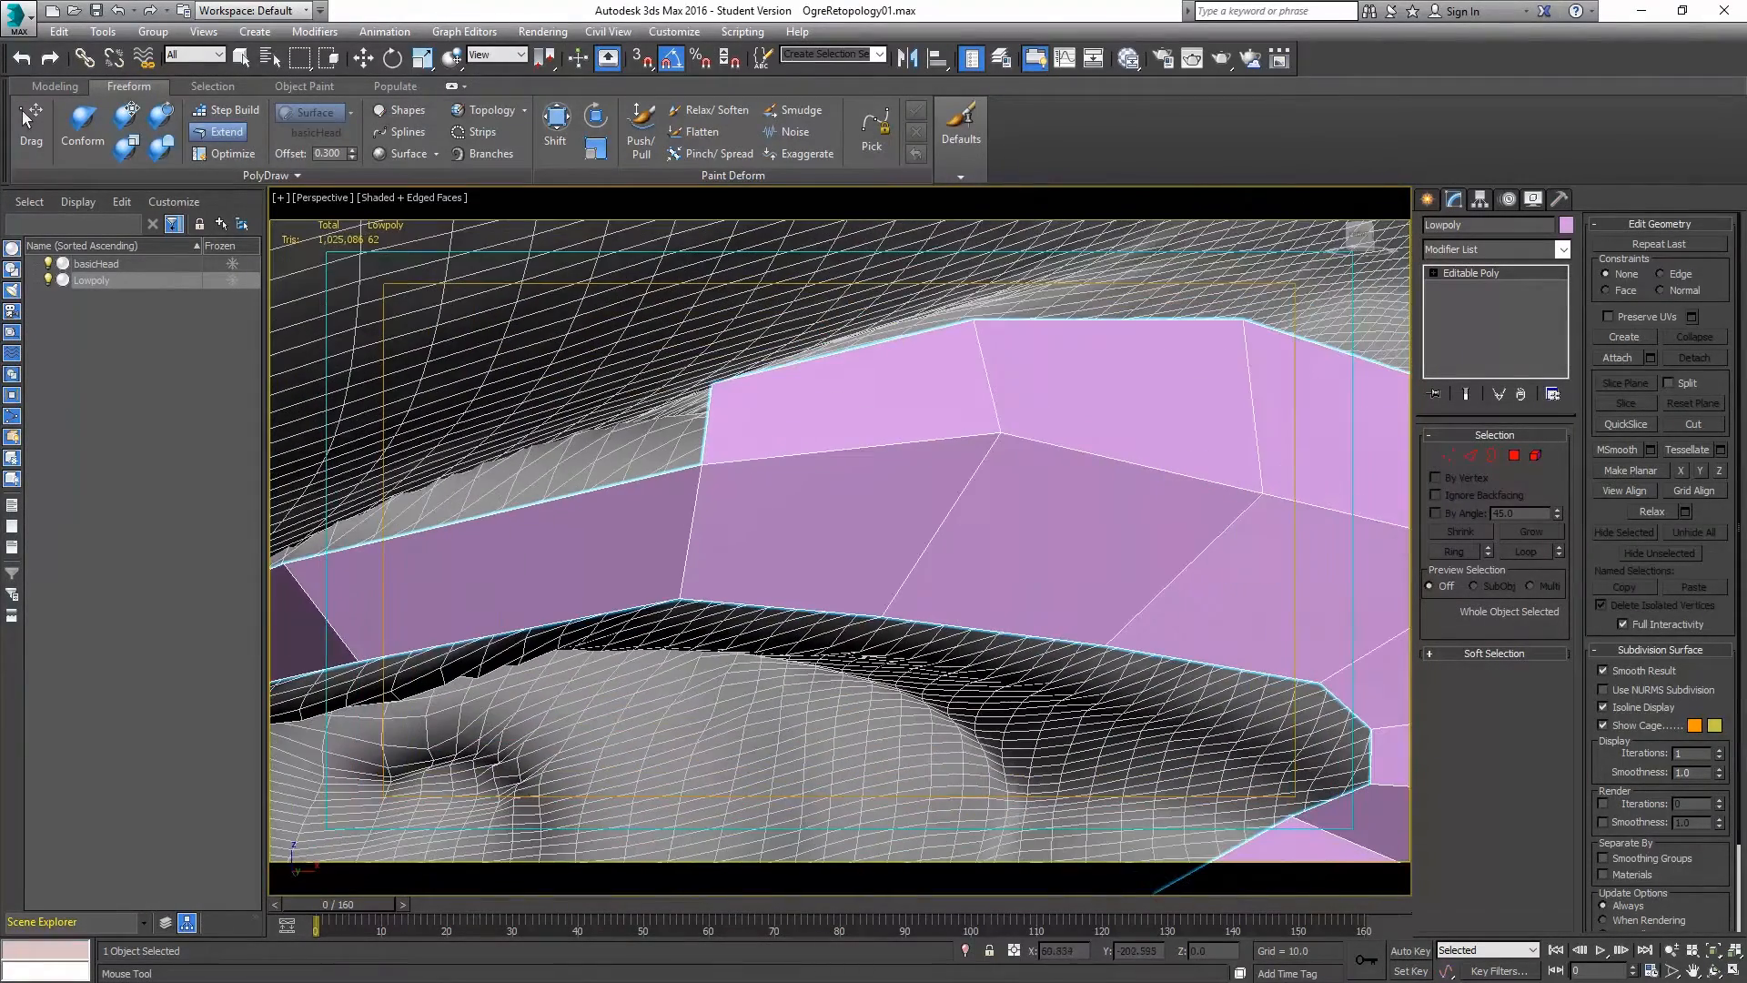
{"action": "left_click_drag", "start_coordinate": [692, 457], "coordinate": [381, 585], "text": "shift"}
{"action": "scroll", "coordinate": [433, 584], "scroll_direction": "down", "scroll_amount": 4}
{"action": "middle_click_drag", "start_coordinate": [404, 595], "coordinate": [495, 601]}
{"action": "scroll", "coordinate": [494, 602], "scroll_direction": "up", "scroll_amount": 2}
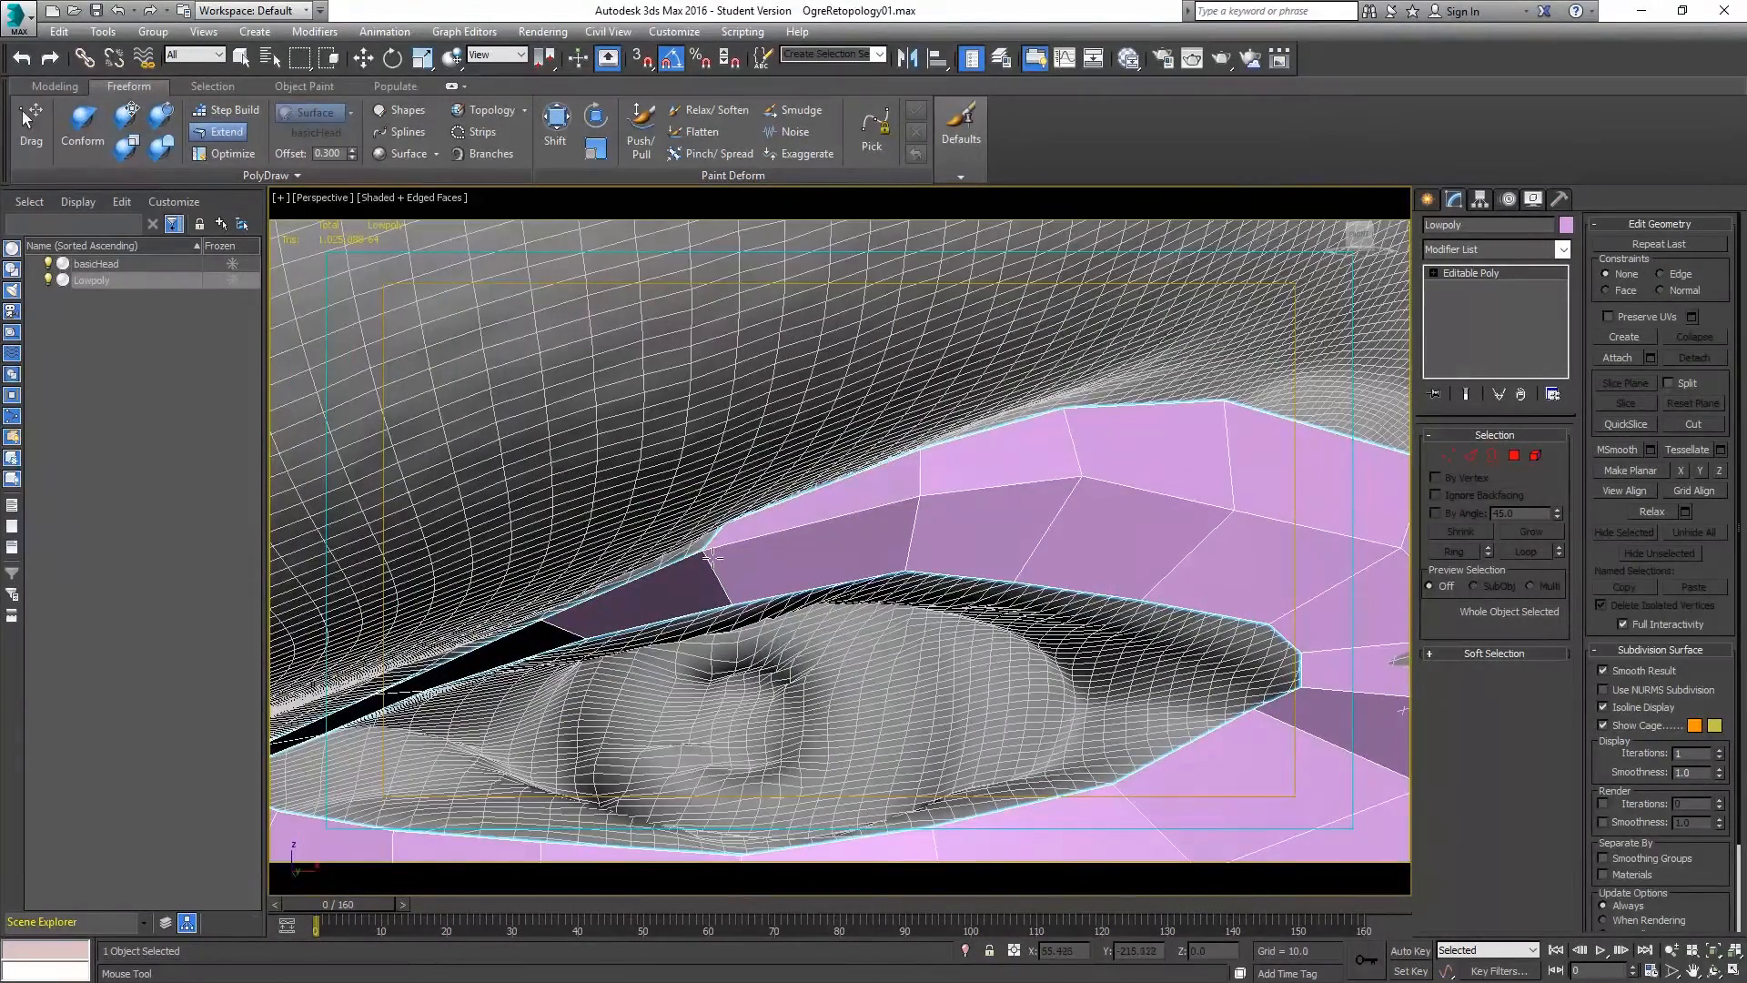
Adjust two vertices along the upper eyelid's quads and extend the second row one quad closer to the inner eye corner.
{"action": "left_click_drag", "start_coordinate": [706, 551], "coordinate": [709, 571]}
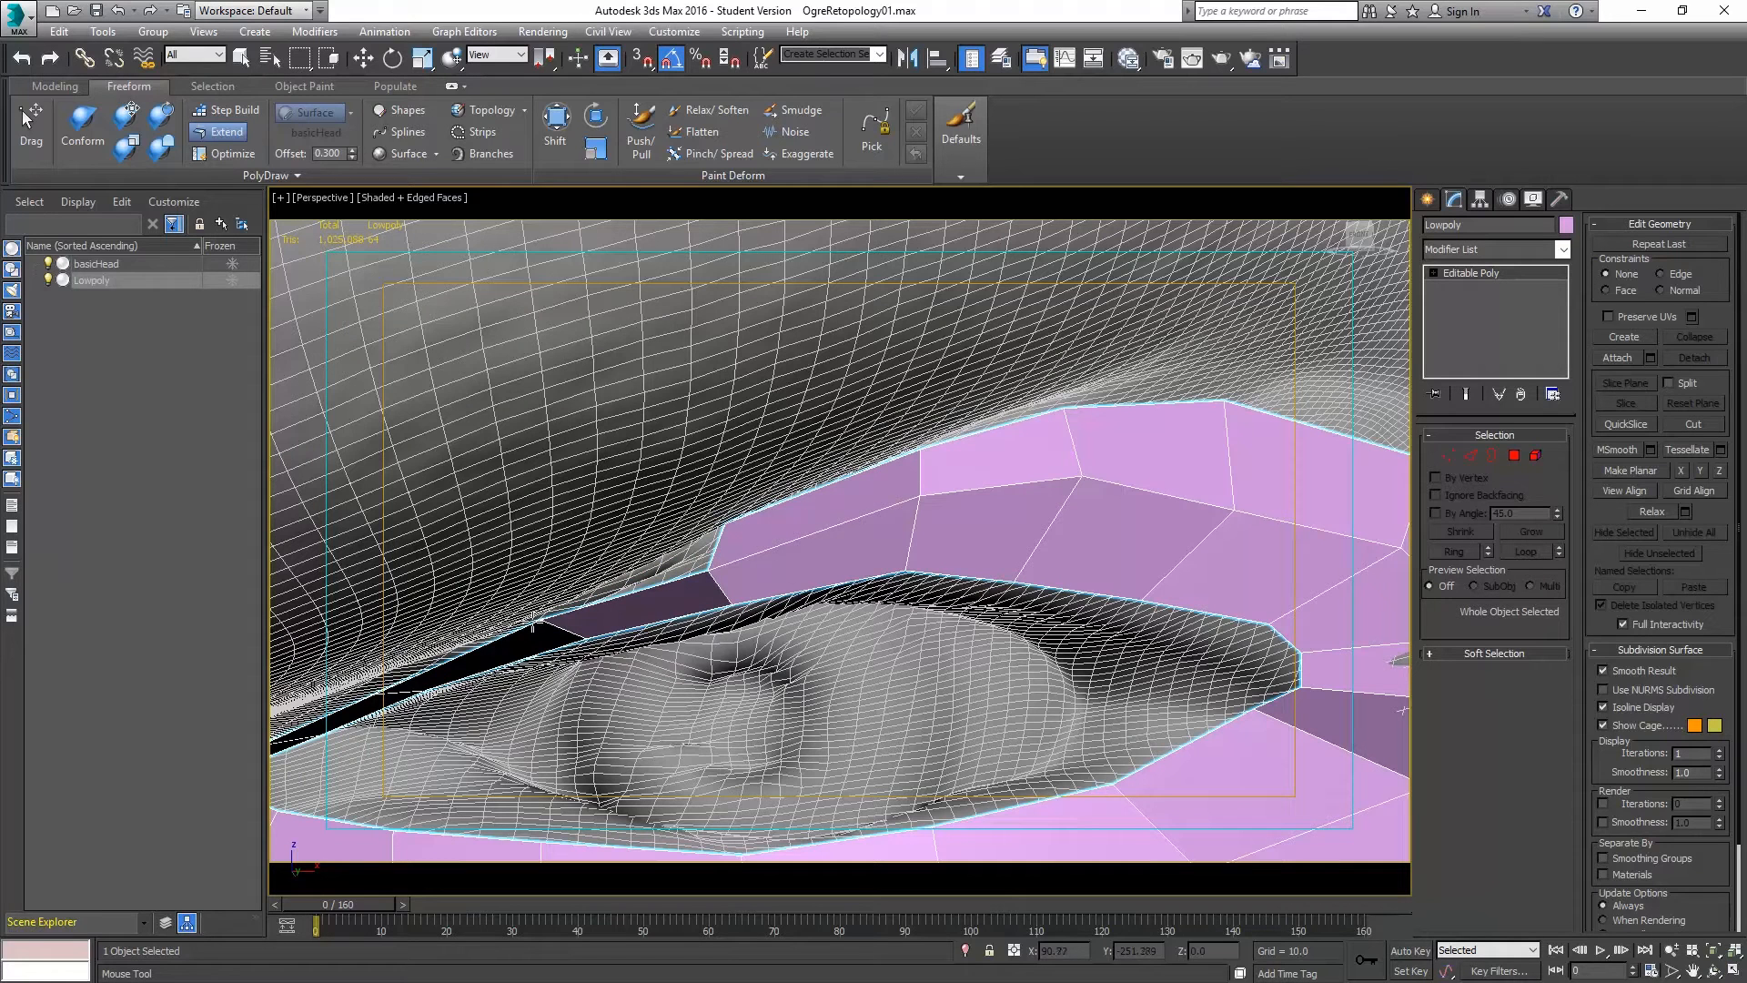
{"action": "mouse_move", "coordinate": [539, 619]}
{"action": "left_mouse_down"}
{"action": "mouse_move", "coordinate": [632, 601]}
{"action": "mouse_move", "coordinate": [553, 608]}
{"action": "left_mouse_up"}
{"action": "middle_click_drag", "start_coordinate": [555, 610], "coordinate": [972, 443], "text": "alt"}
{"action": "left_click_drag", "start_coordinate": [972, 419], "coordinate": [824, 457]}
Pull three outer vertices of the upper eyelid's second row in toward the lid to narrow its quads.
{"action": "middle_click_drag", "start_coordinate": [856, 517], "coordinate": [862, 355], "text": "alt"}
{"action": "left_click_drag", "start_coordinate": [838, 308], "coordinate": [821, 335]}
{"action": "left_click_drag", "start_coordinate": [997, 298], "coordinate": [953, 334]}
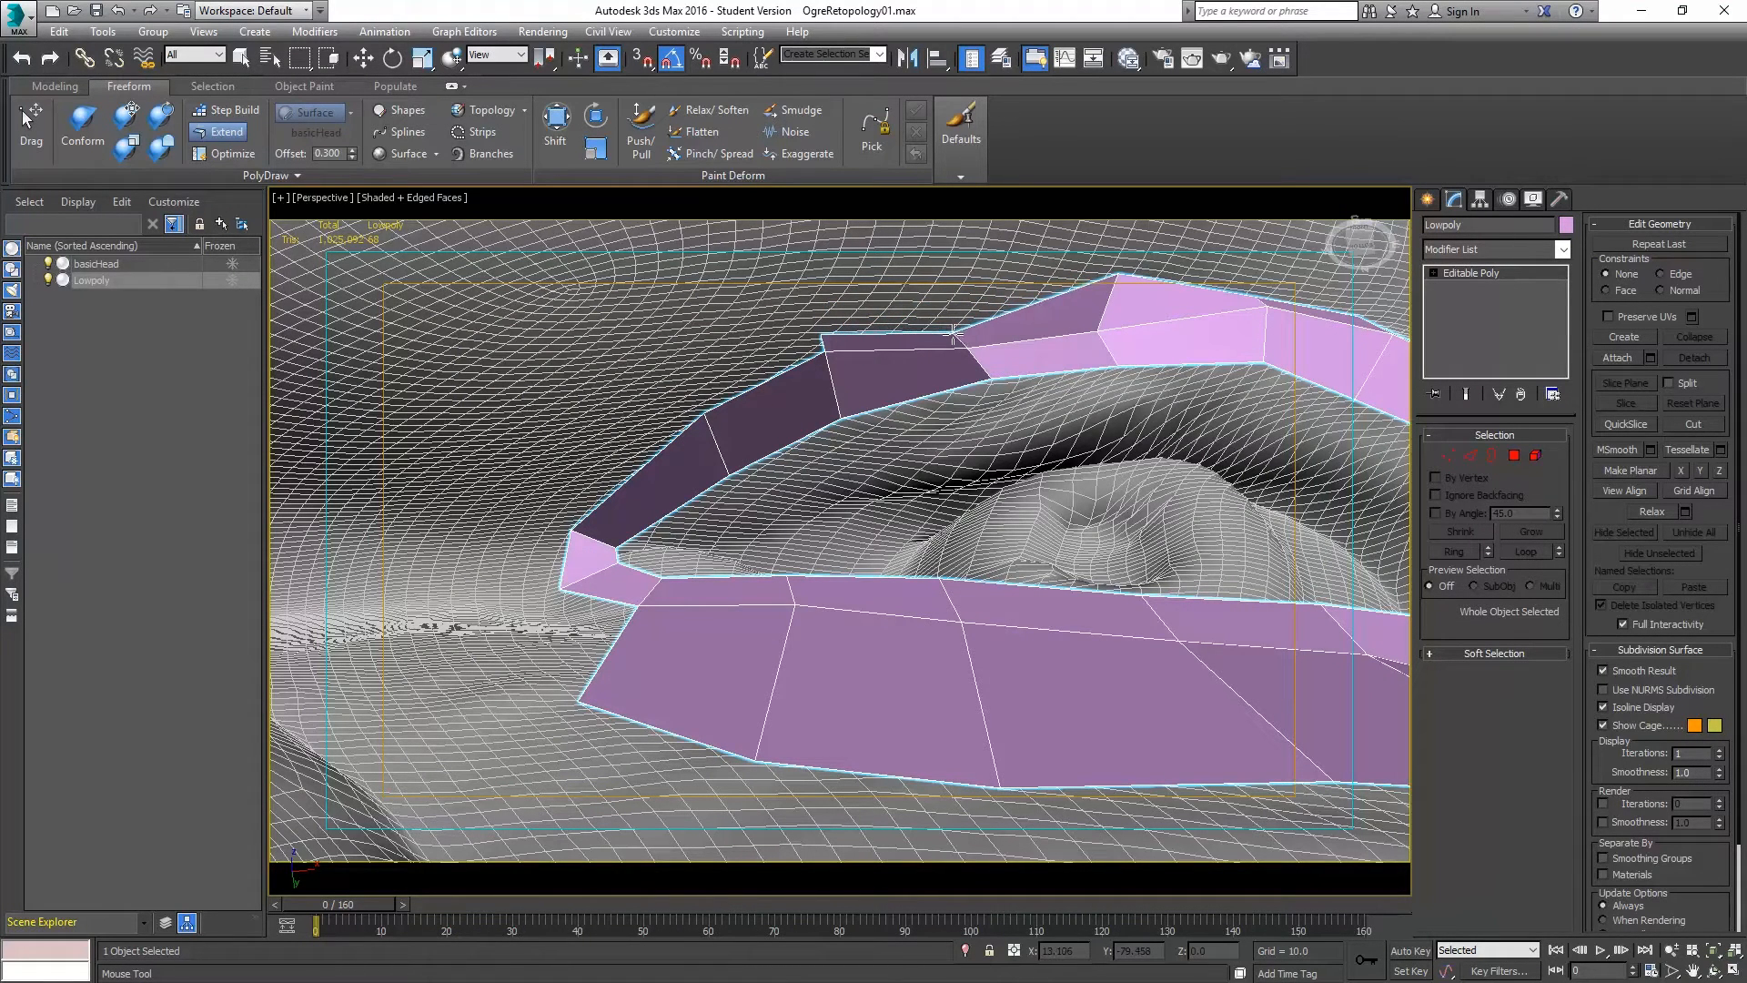
{"action": "left_click_drag", "start_coordinate": [1114, 279], "coordinate": [1085, 314]}
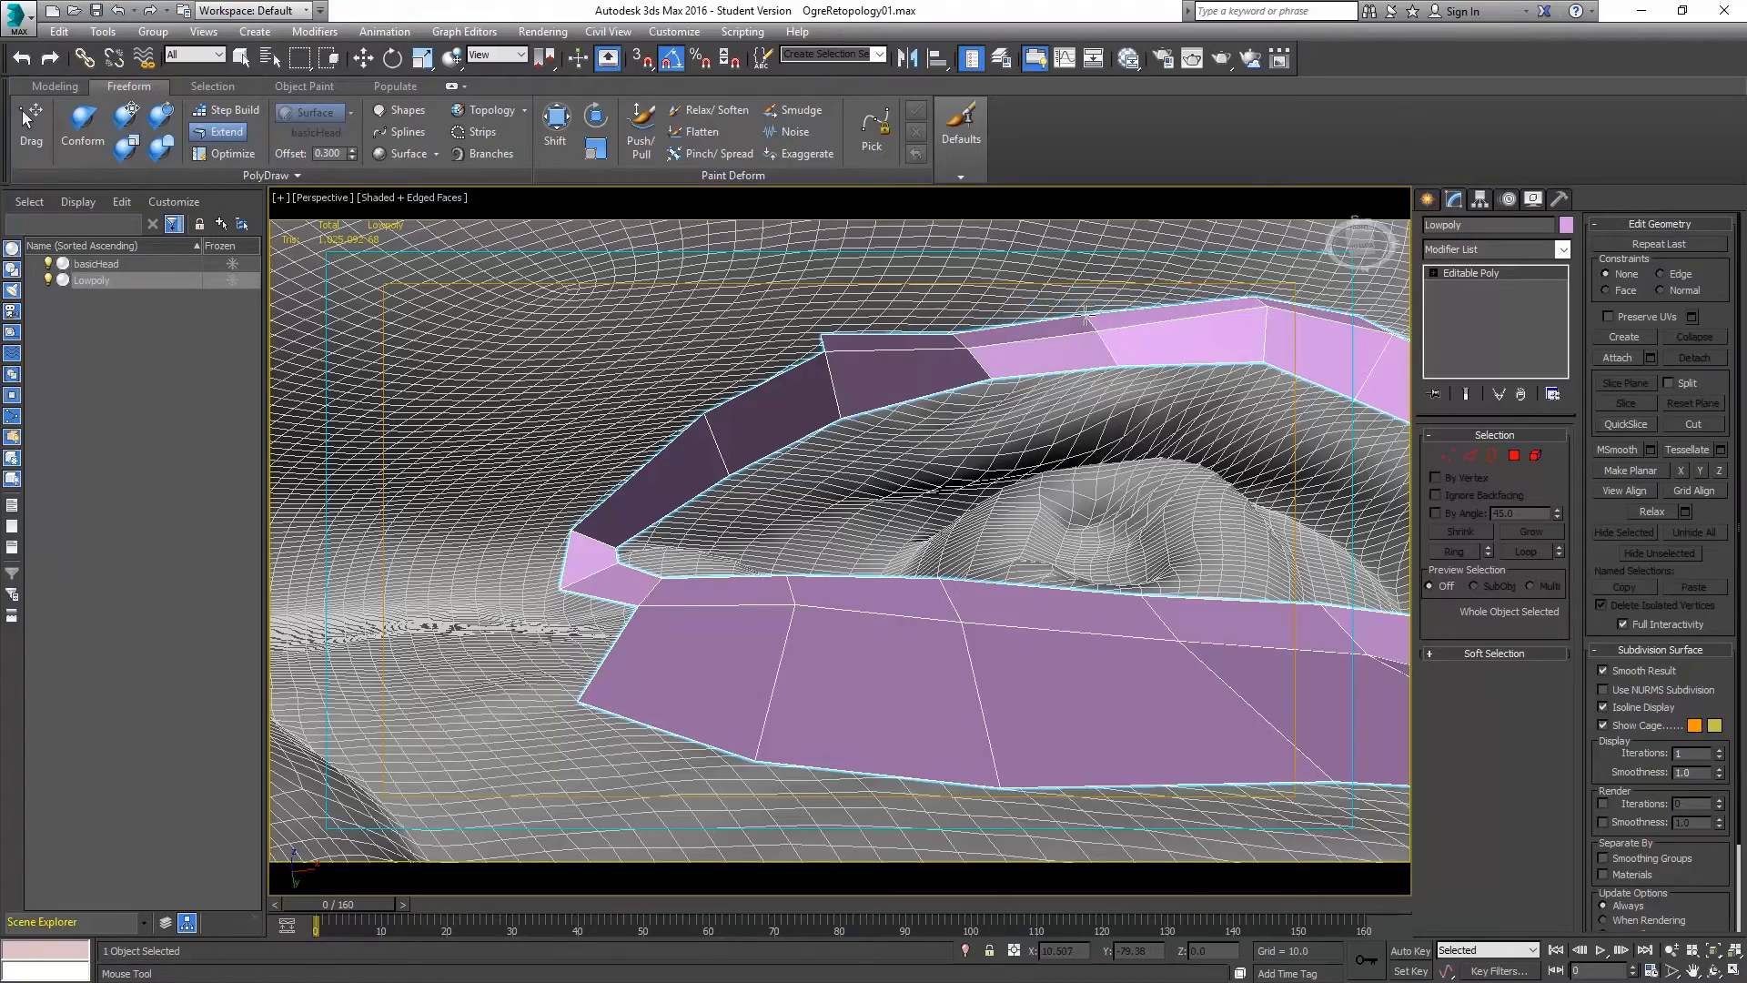
Extend three second-row quads around the inner eye corner and fill the remaining gap to the lower row using Step Build.
{"action": "middle_click_drag", "start_coordinate": [790, 388], "coordinate": [997, 407], "text": "alt"}
{"action": "left_click_drag", "start_coordinate": [999, 380], "coordinate": [656, 667]}
{"action": "middle_click_drag", "start_coordinate": [706, 651], "coordinate": [762, 704], "text": "alt"}
{"action": "left_click", "coordinate": [225, 109]}
{"action": "middle_click_drag", "start_coordinate": [846, 564], "coordinate": [734, 550], "text": "alt"}
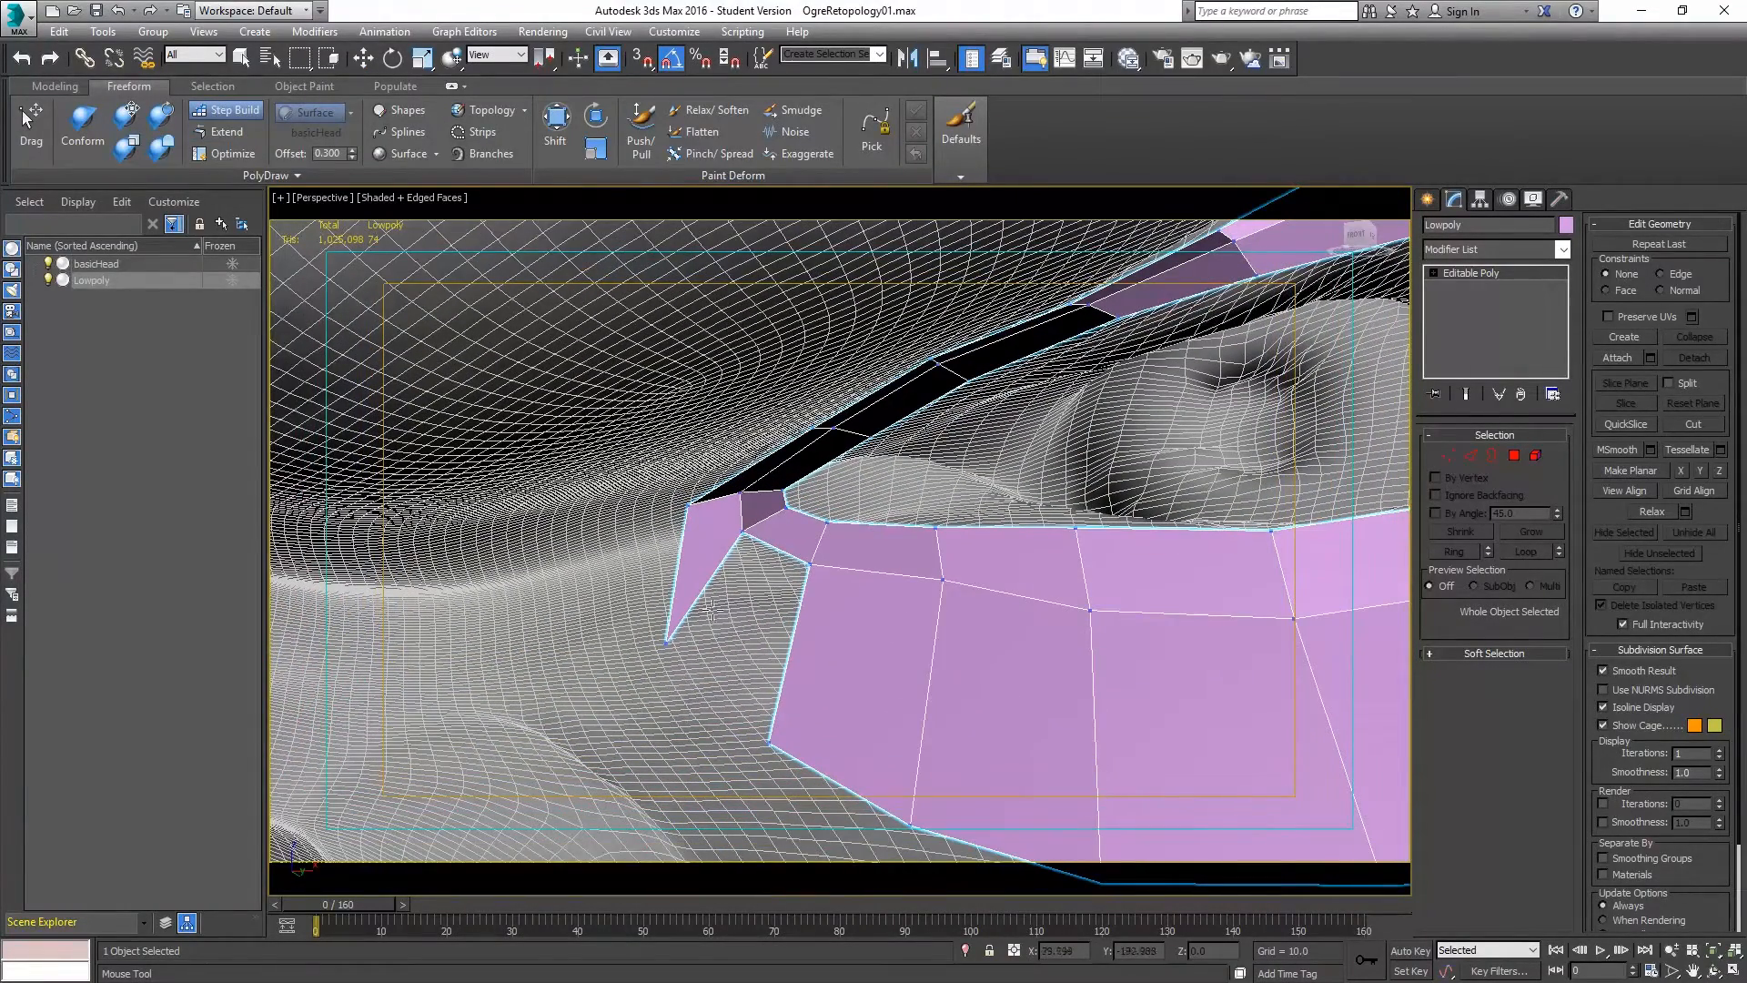
{"action": "left_click", "coordinate": [738, 672], "text": "shift"}
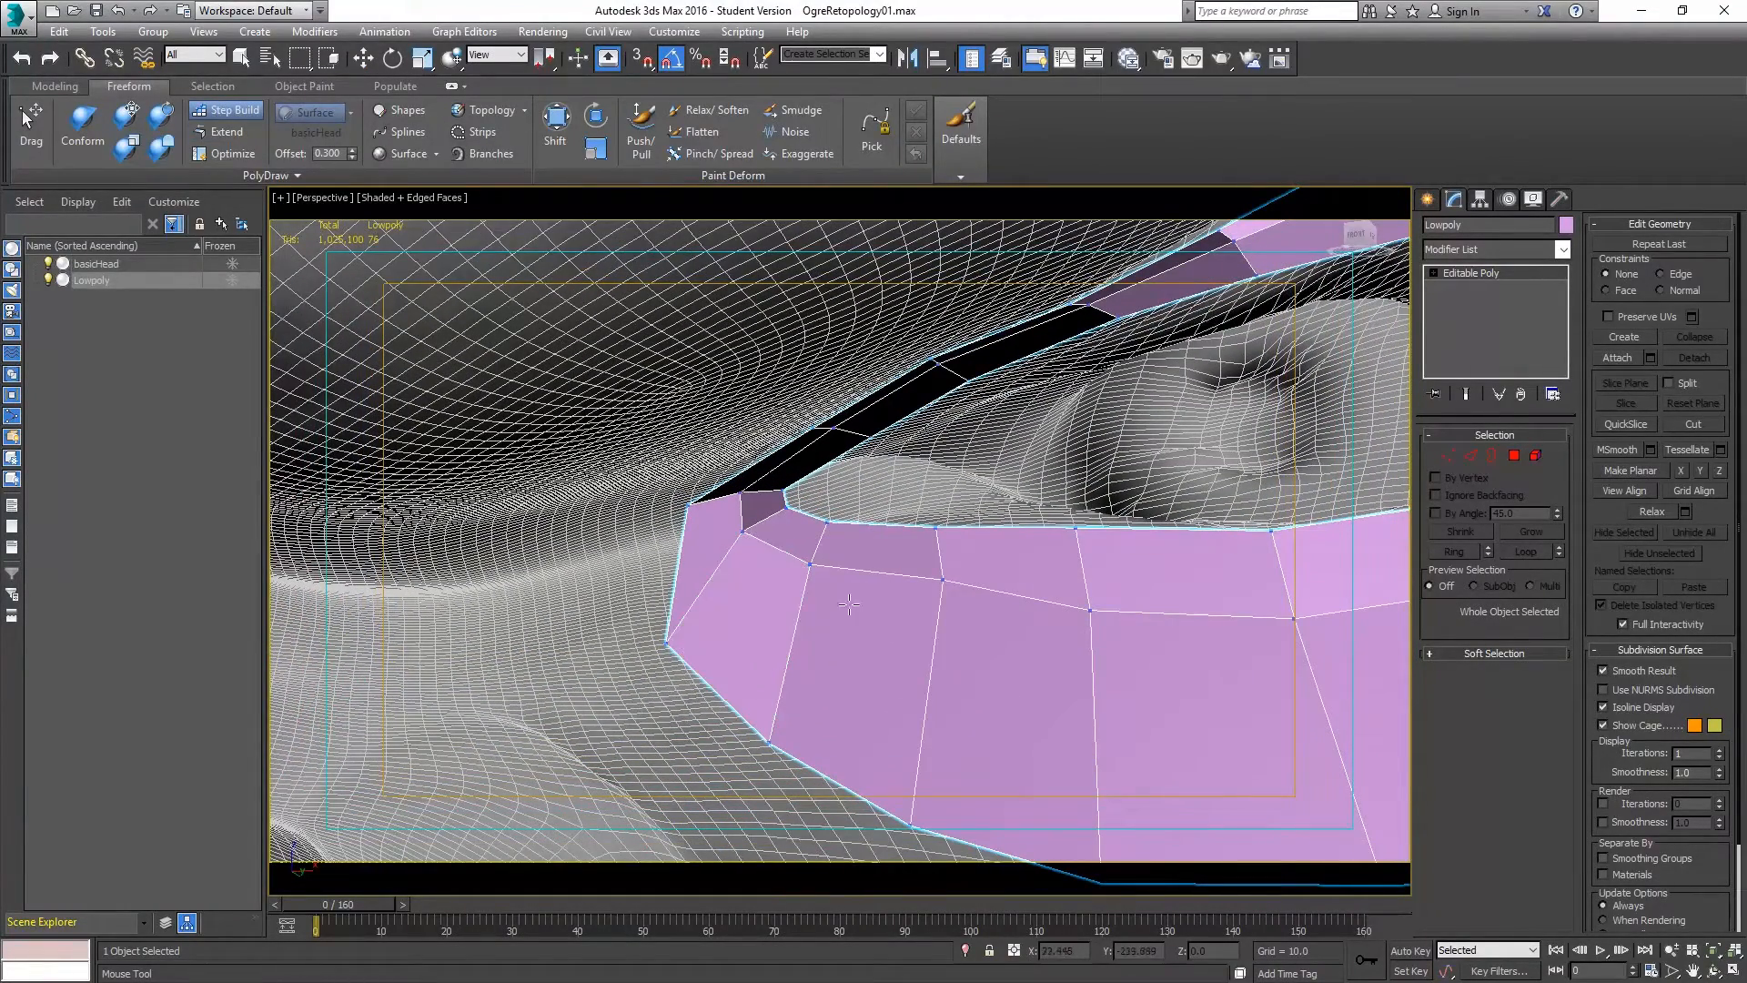
Move two outer second-row vertices above the inner eye corner closer to the lid using Extend mode.
{"action": "middle_click_drag", "start_coordinate": [961, 575], "coordinate": [948, 420], "text": "alt"}
{"action": "scroll", "coordinate": [899, 558], "scroll_direction": "down", "scroll_amount": 6}
{"action": "scroll", "coordinate": [914, 475], "scroll_direction": "up", "scroll_amount": 2}
{"action": "left_click", "coordinate": [223, 132]}
{"action": "scroll", "coordinate": [975, 496], "scroll_direction": "up", "scroll_amount": 3}
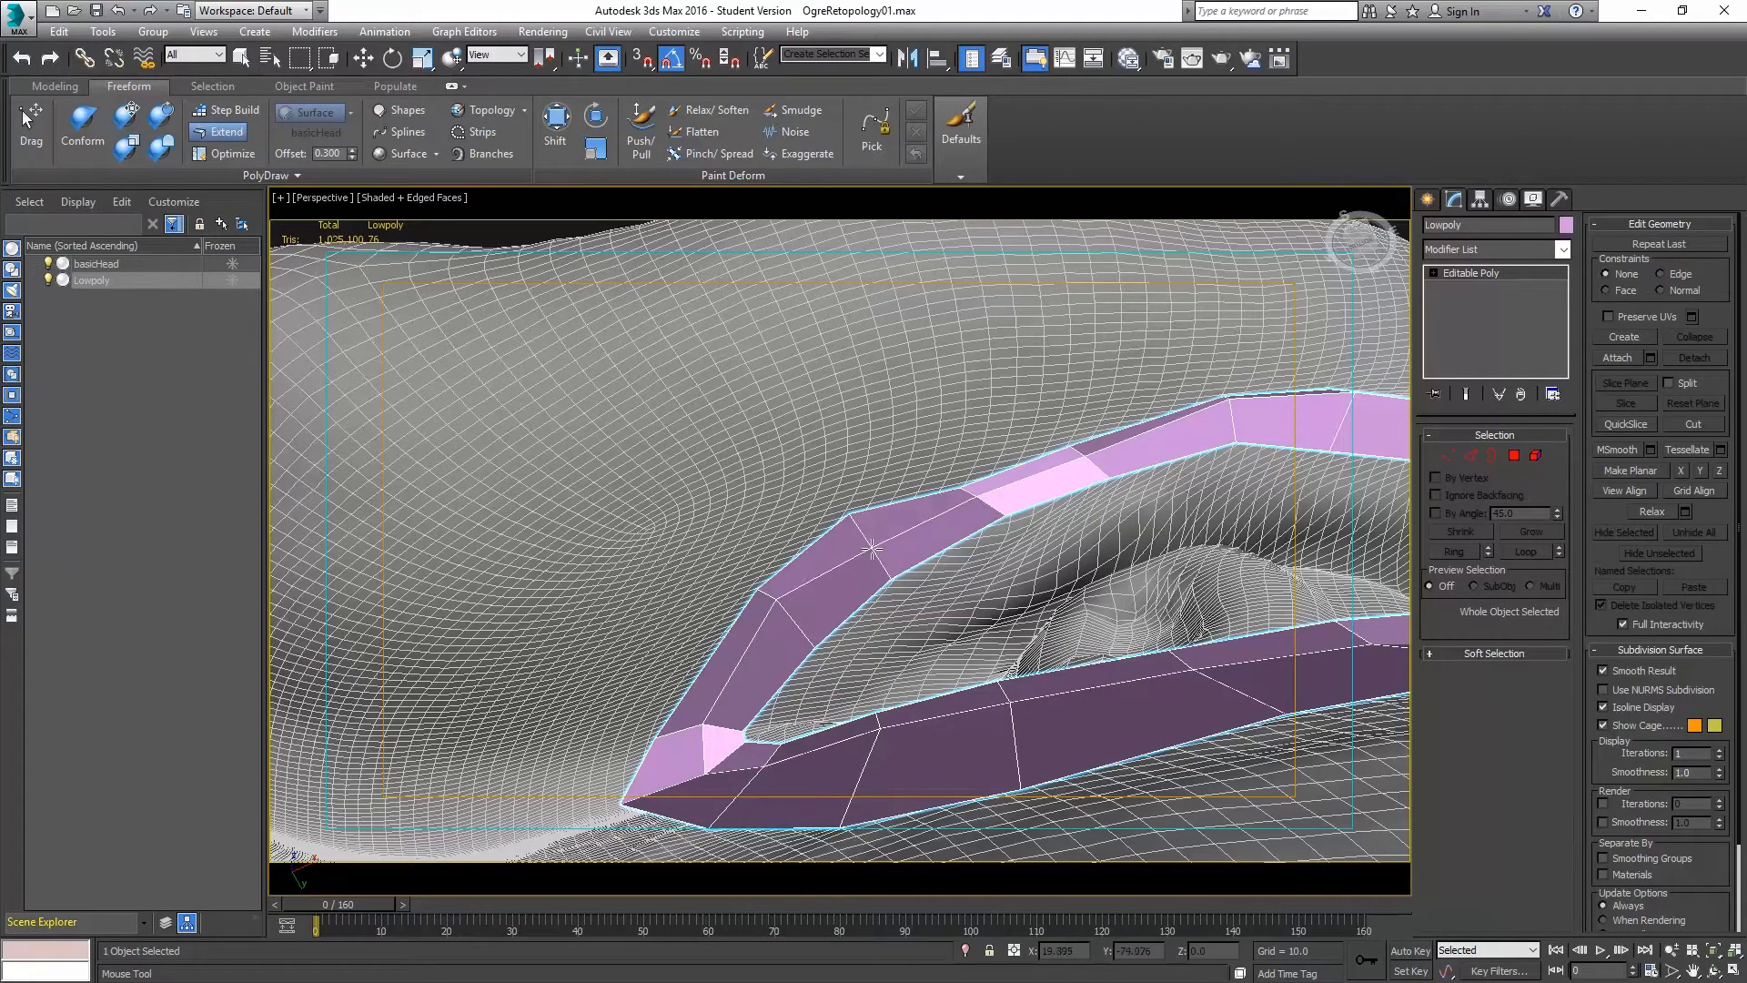
{"action": "left_click_drag", "start_coordinate": [854, 516], "coordinate": [864, 536]}
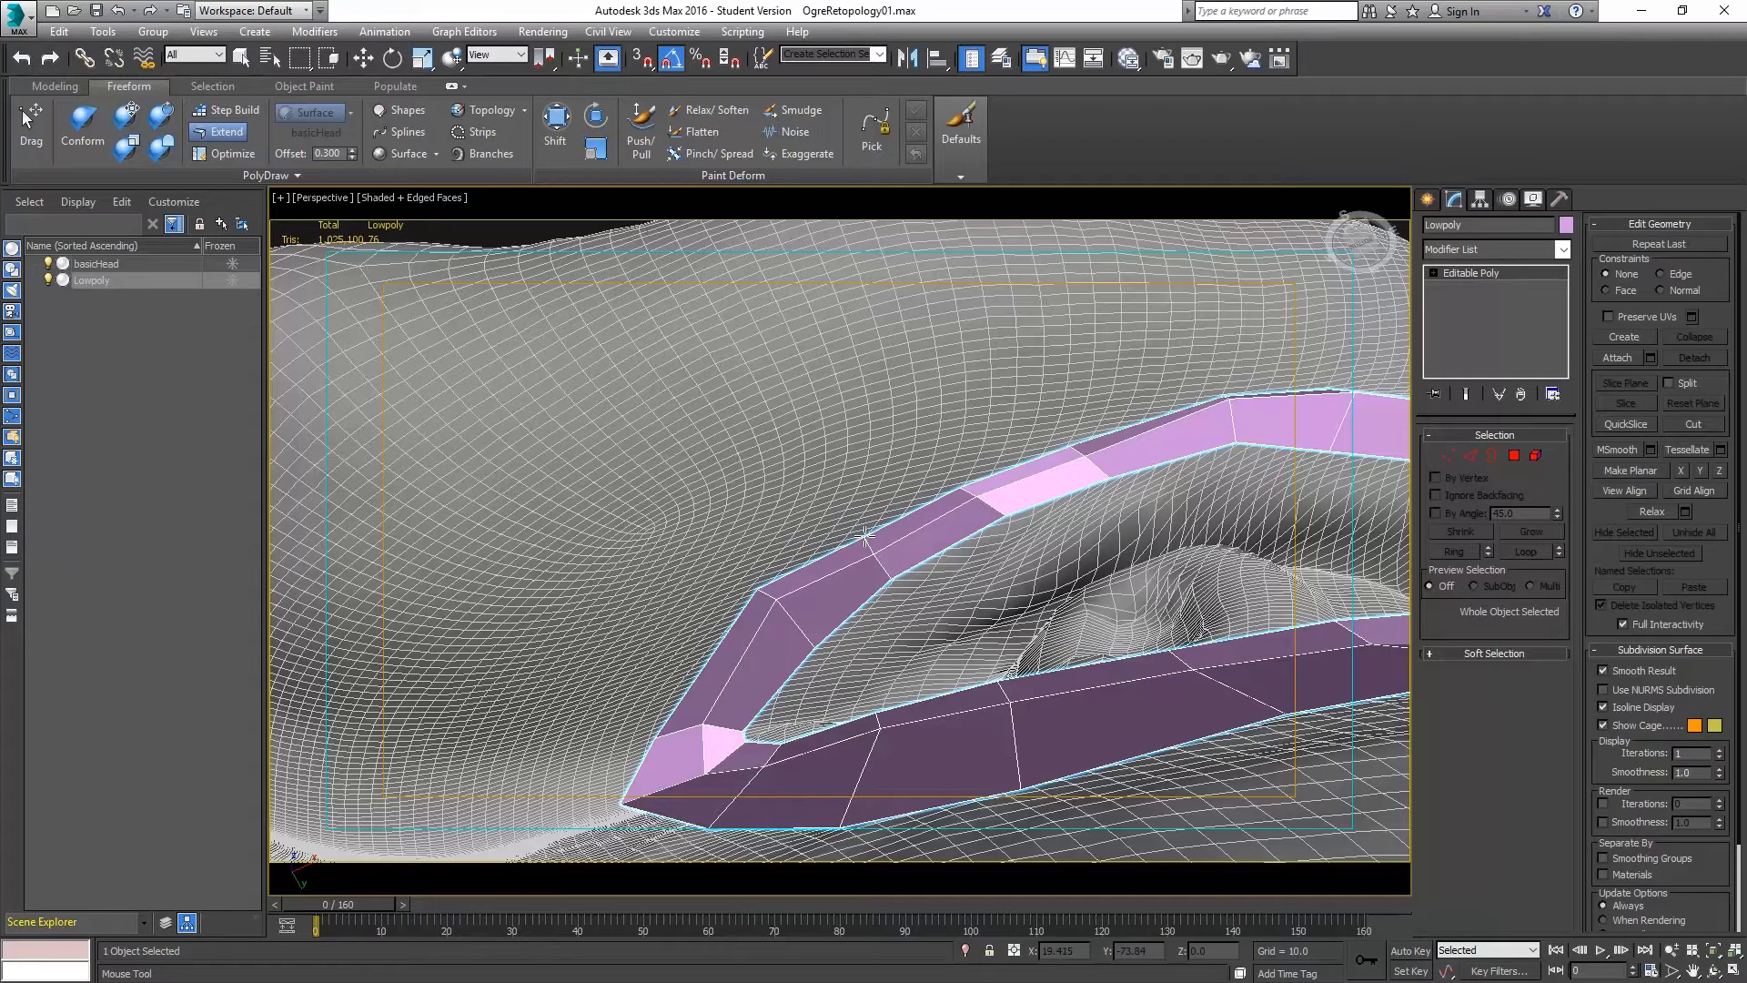
{"action": "left_click_drag", "start_coordinate": [784, 603], "coordinate": [770, 619]}
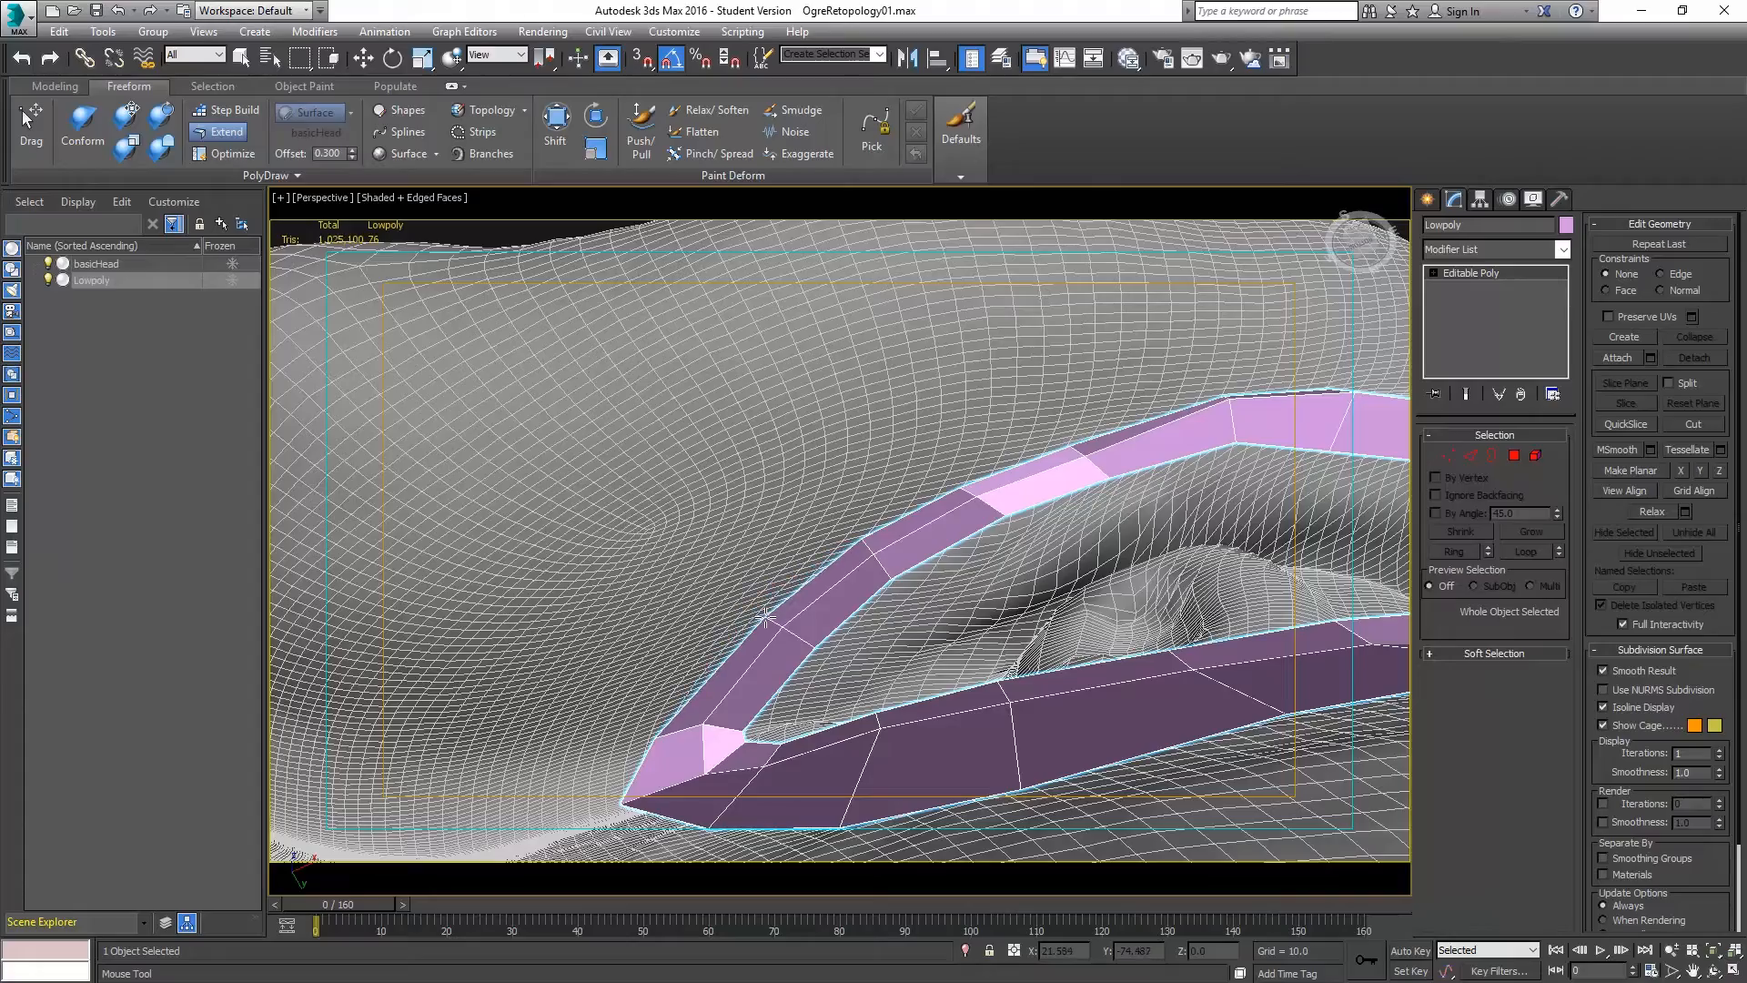
Examine the completed eye ring against the whole face and the surface between the nose and upper lip.
{"action": "scroll", "coordinate": [998, 535], "scroll_direction": "down", "scroll_amount": 3}
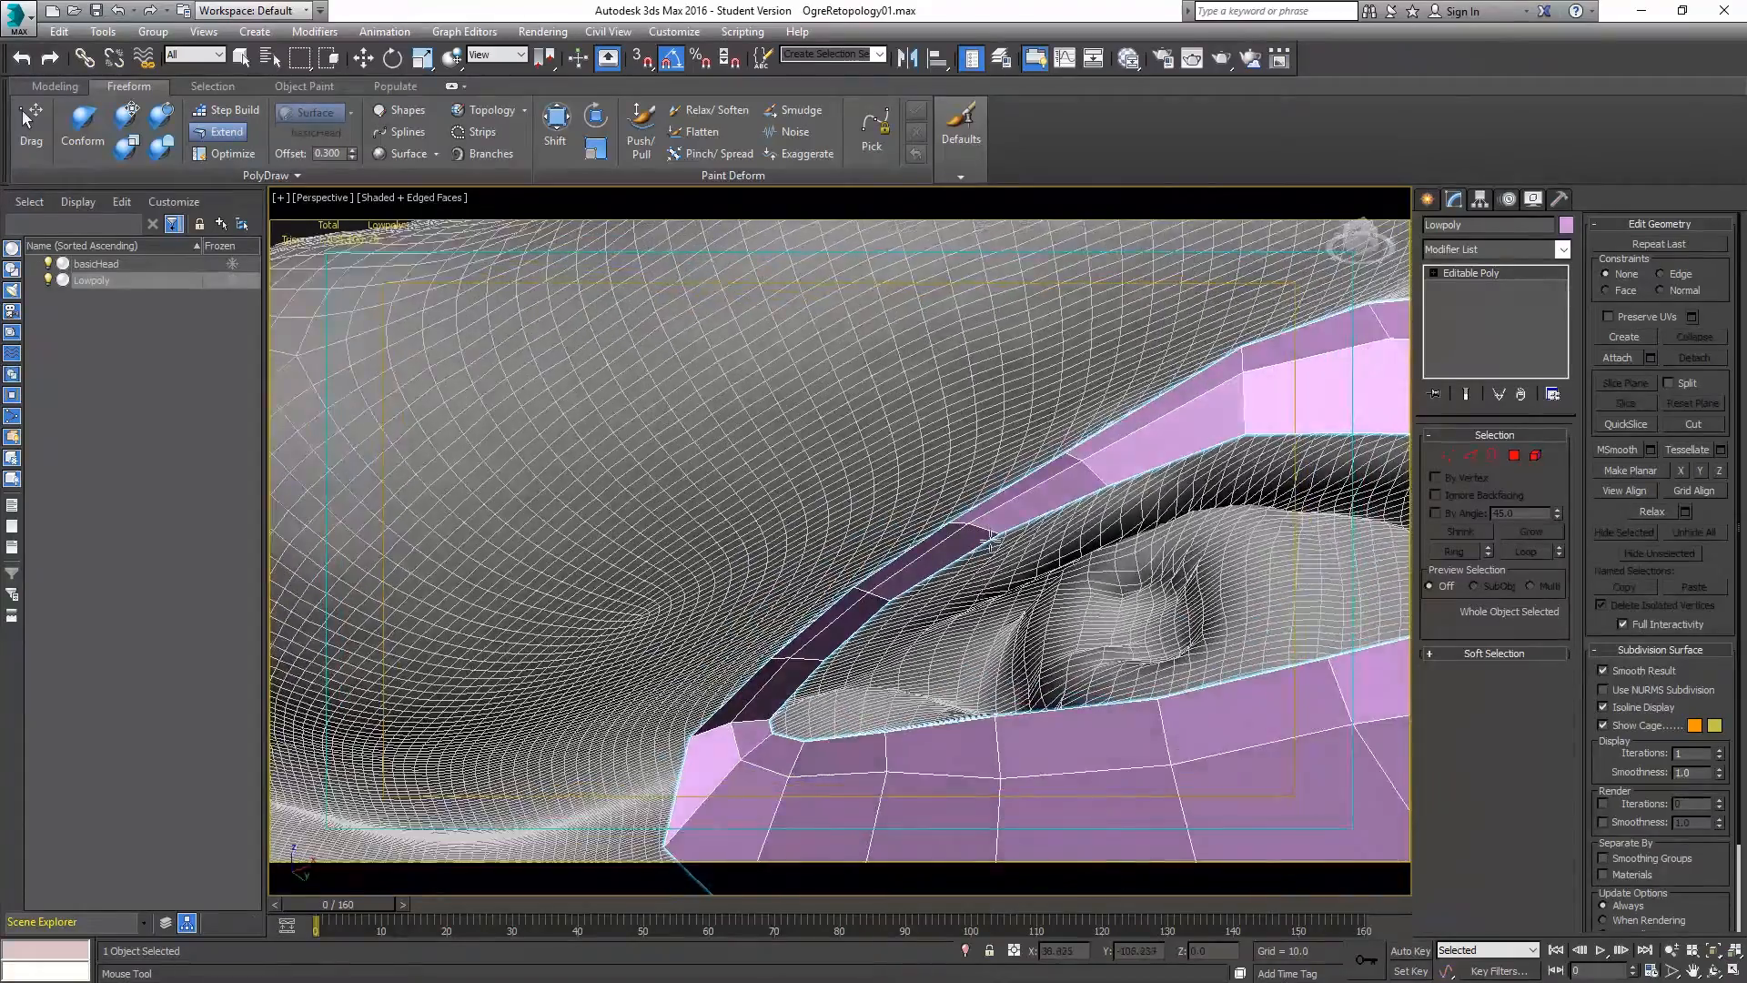
{"action": "scroll", "coordinate": [983, 589], "scroll_direction": "down", "scroll_amount": 5}
{"action": "middle_click_drag", "start_coordinate": [976, 608], "coordinate": [1054, 561], "text": "alt"}
{"action": "left_click", "coordinate": [225, 110]}
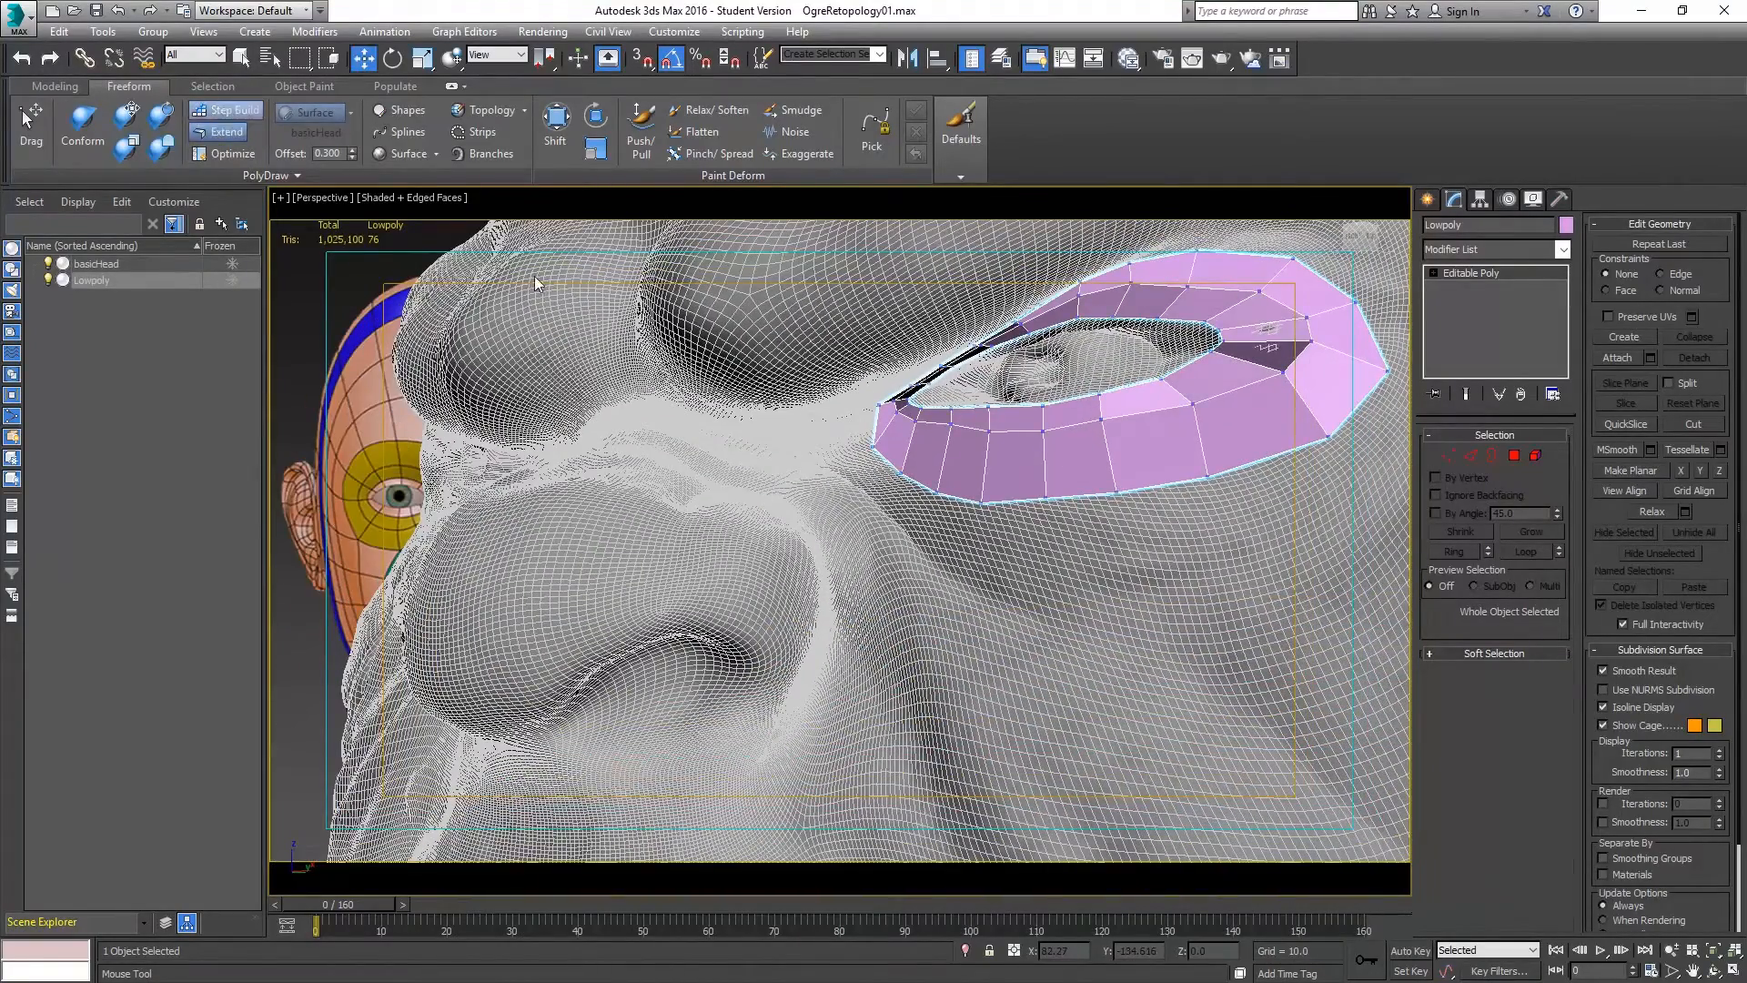
{"action": "scroll", "coordinate": [867, 590], "scroll_direction": "down", "scroll_amount": 3}
{"action": "middle_click_drag", "start_coordinate": [872, 594], "coordinate": [933, 540]}
{"action": "scroll", "coordinate": [908, 534], "scroll_direction": "up", "scroll_amount": 2}
{"action": "middle_click_drag", "start_coordinate": [872, 591], "coordinate": [936, 582], "text": "alt"}
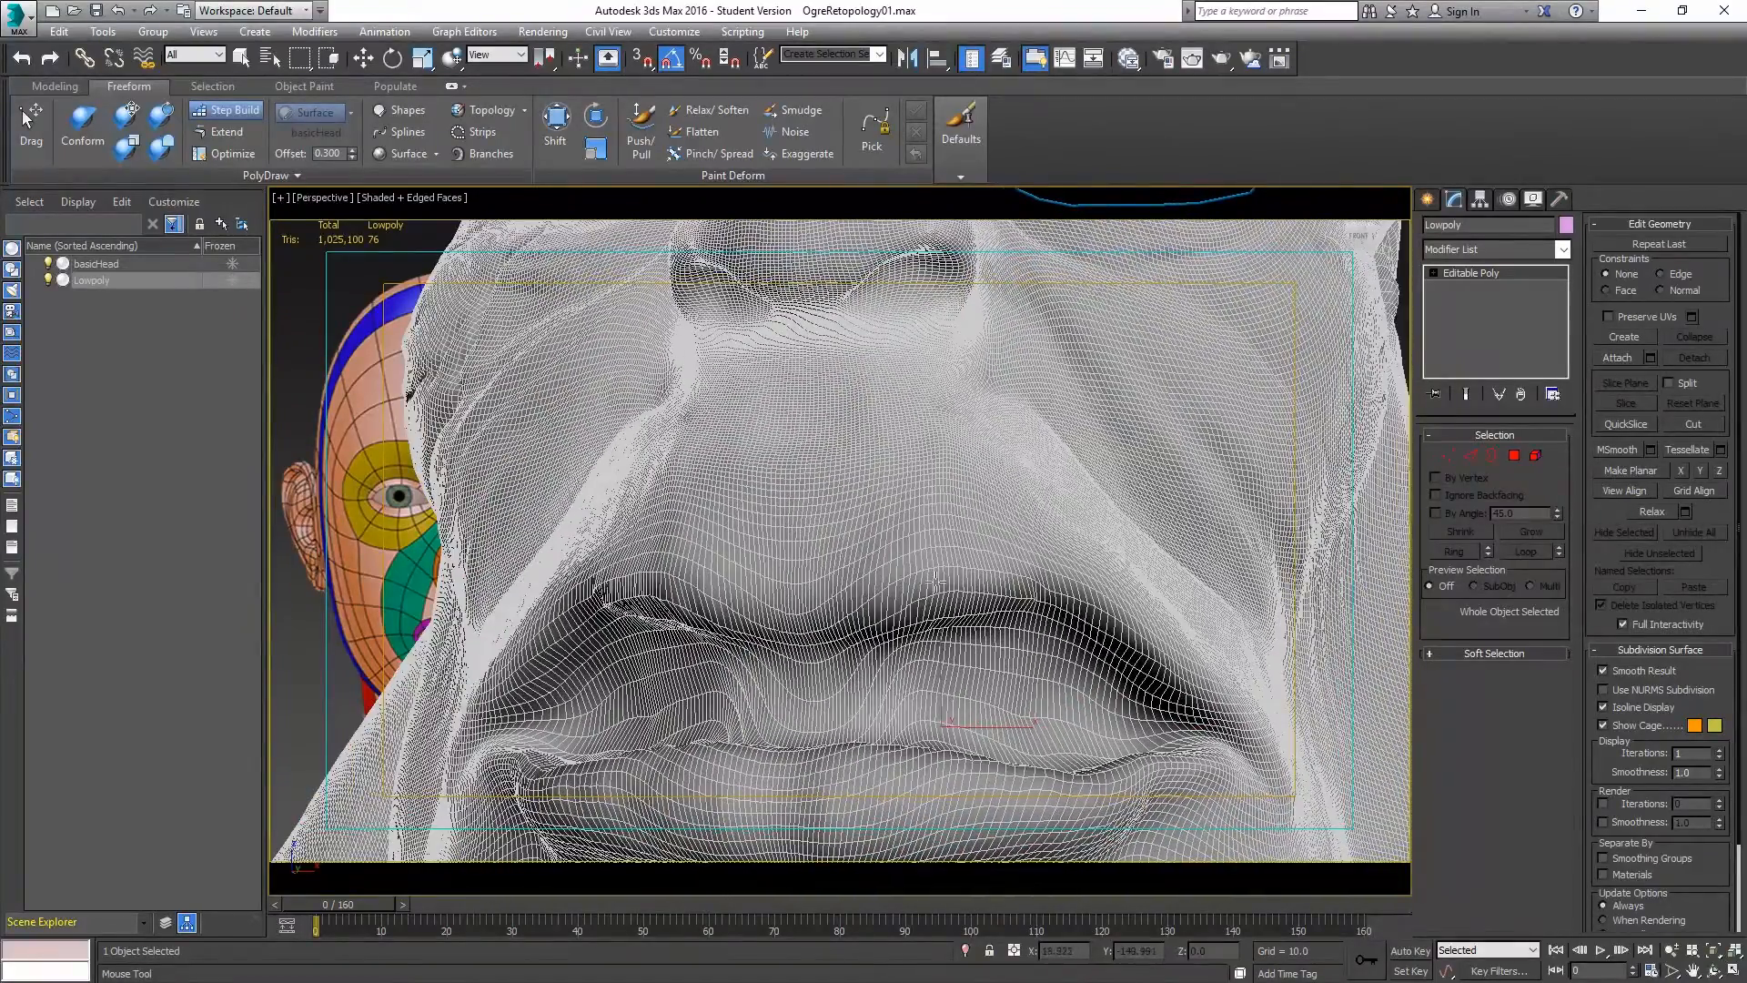
{"action": "scroll", "coordinate": [808, 606], "scroll_direction": "up", "scroll_amount": 5}
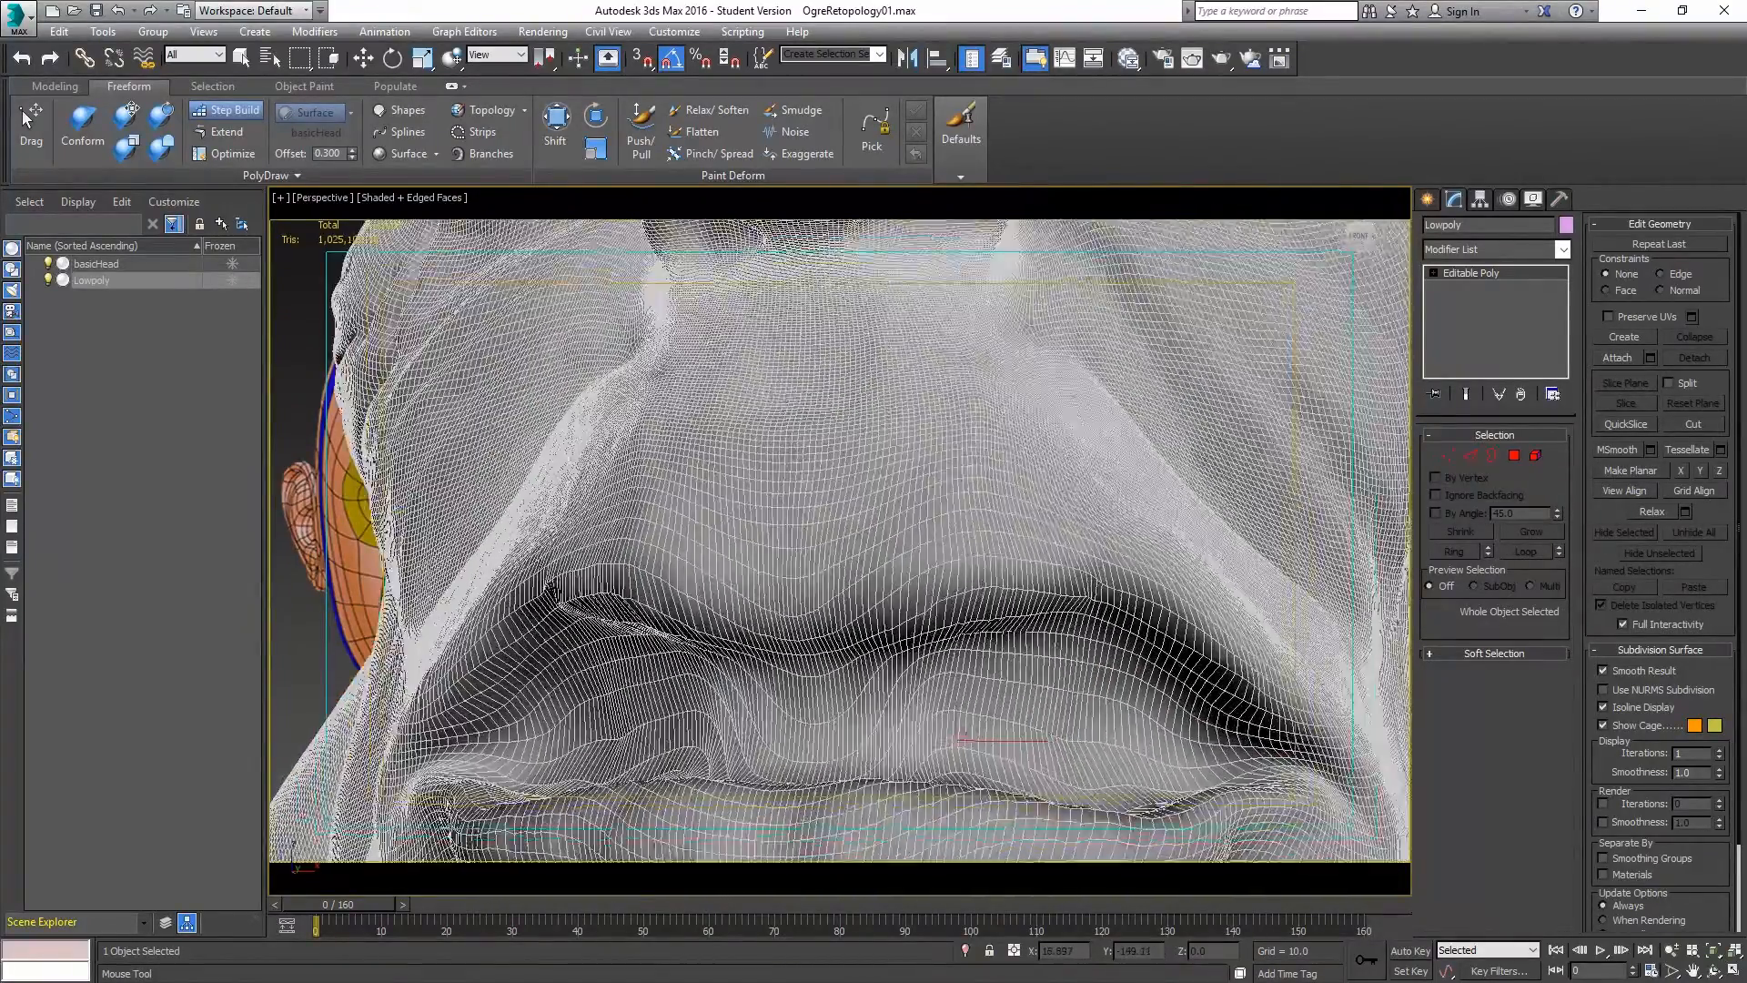
{"action": "middle_click_drag", "start_coordinate": [812, 582], "coordinate": [799, 512]}
{"action": "scroll", "coordinate": [978, 419], "scroll_direction": "down", "scroll_amount": 10}
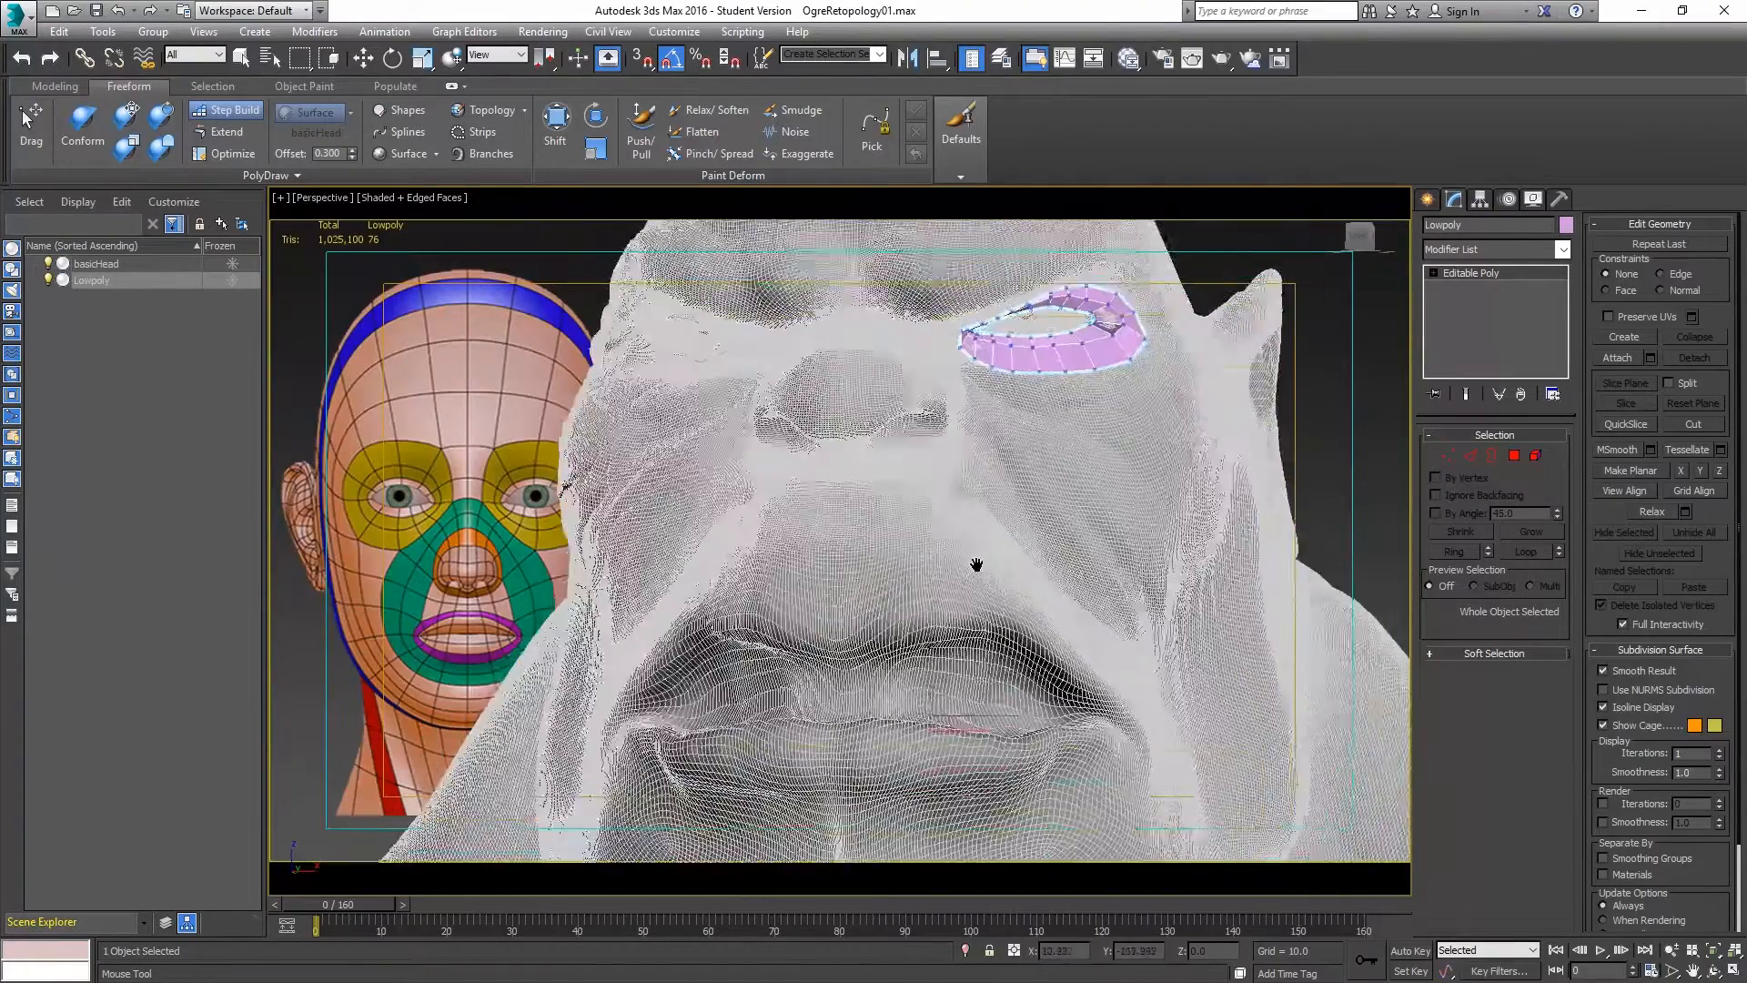
Mirror the Lowpoly mesh across the X axis as an instance with a 0.0 offset.
{"action": "key", "text": "w"}
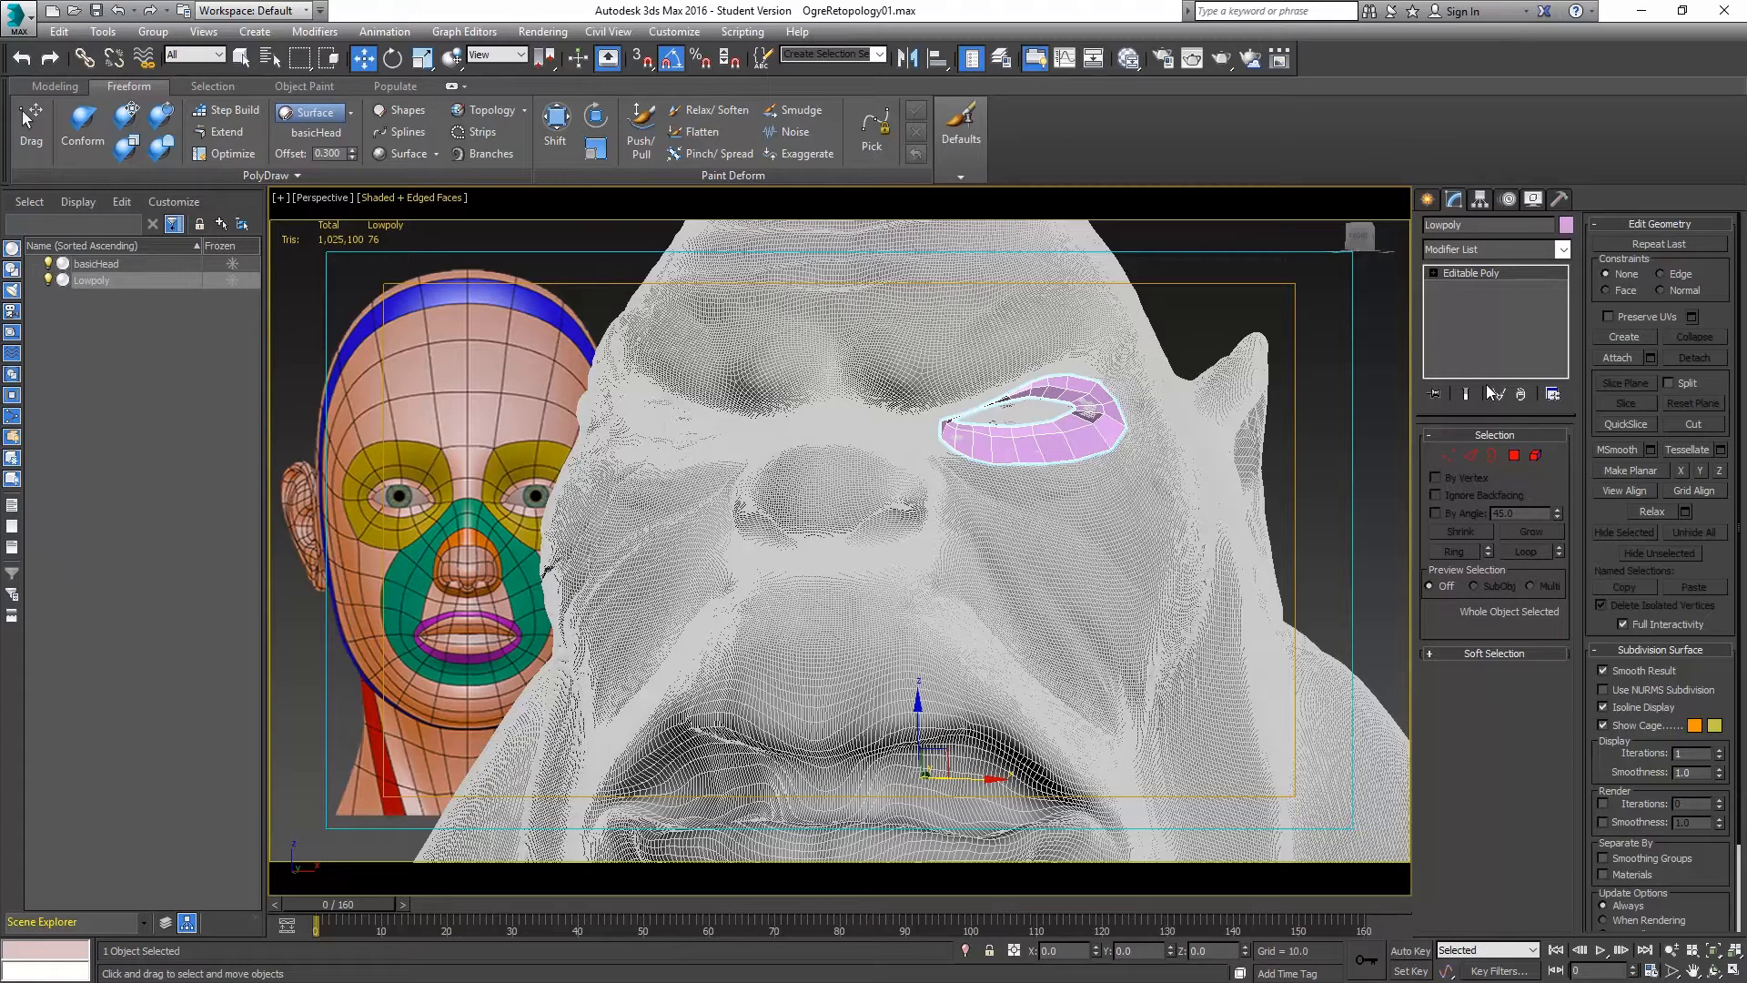
{"action": "left_click", "coordinate": [910, 57]}
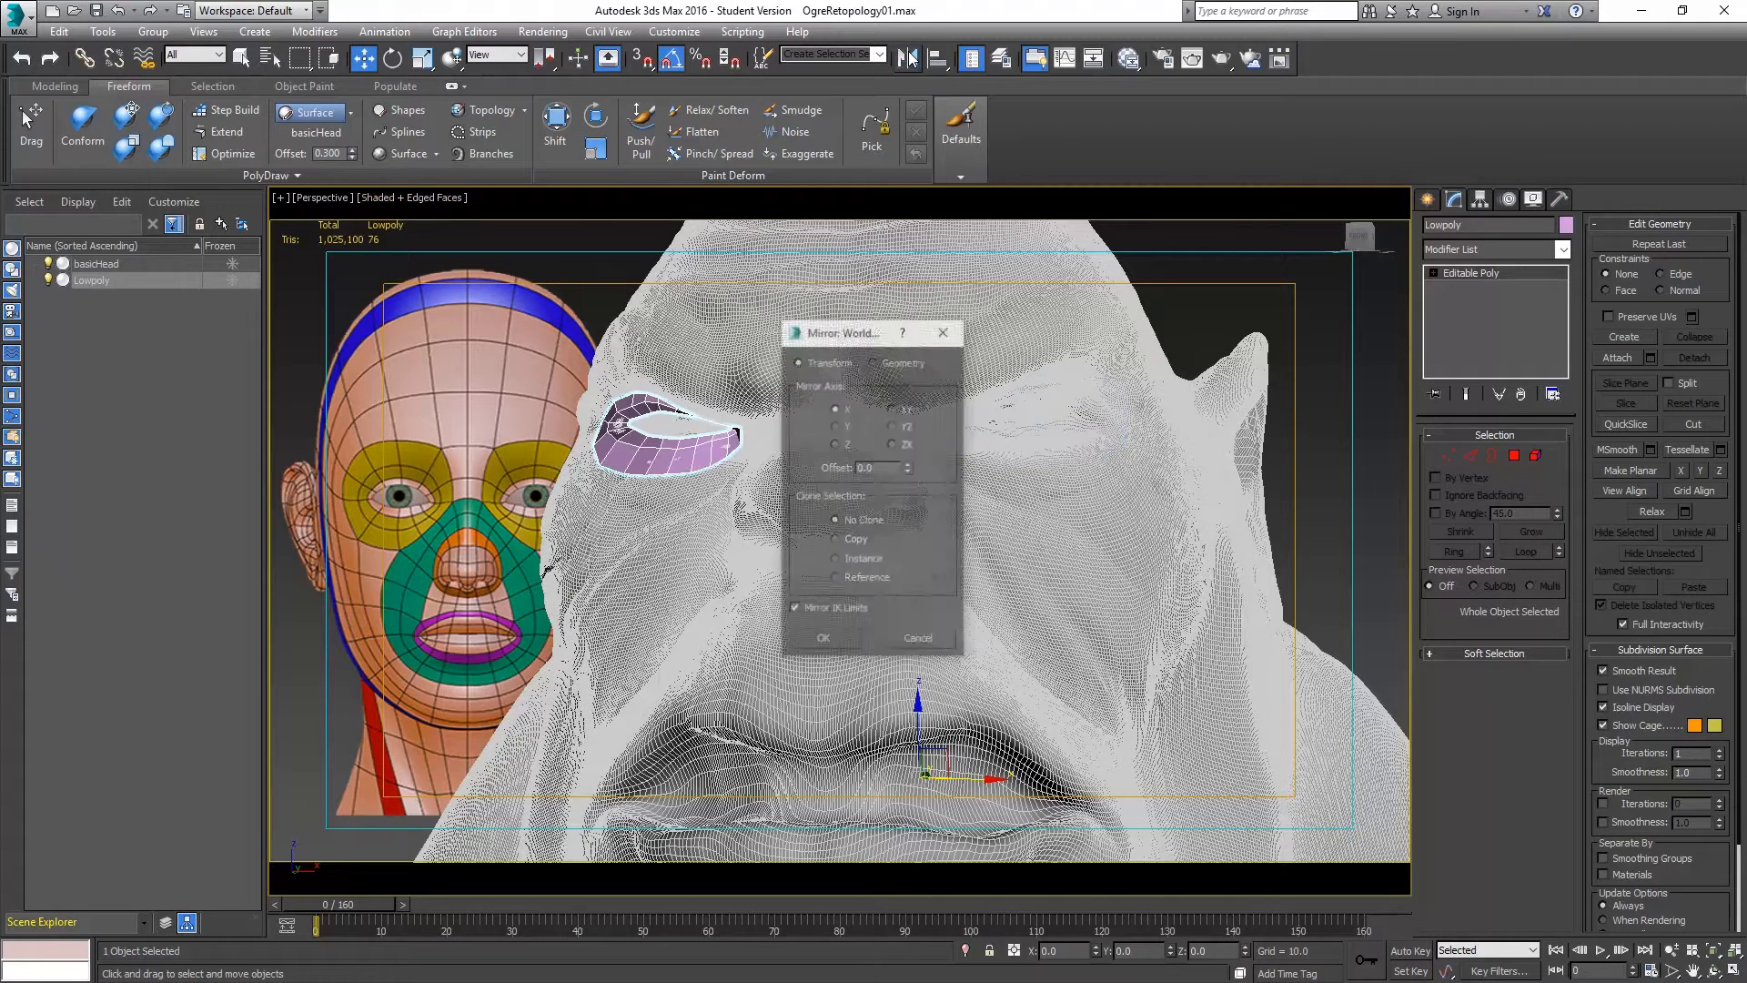
{"action": "left_click", "coordinate": [859, 561]}
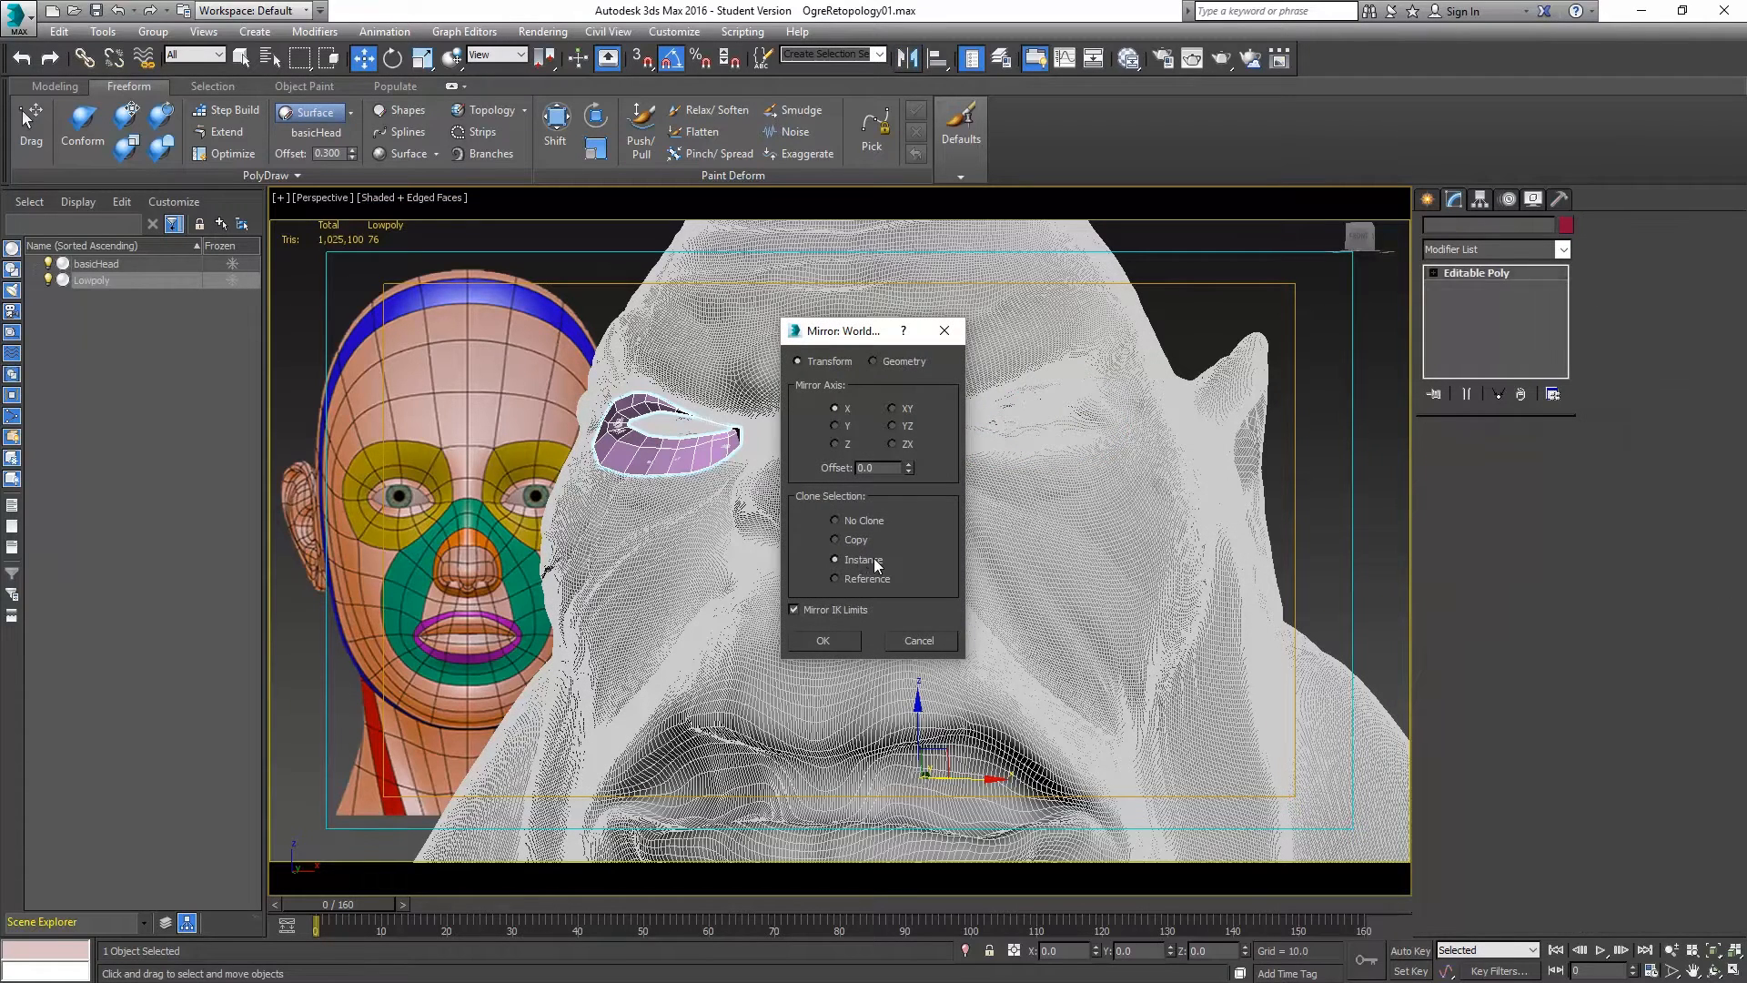
{"action": "left_click", "coordinate": [827, 644]}
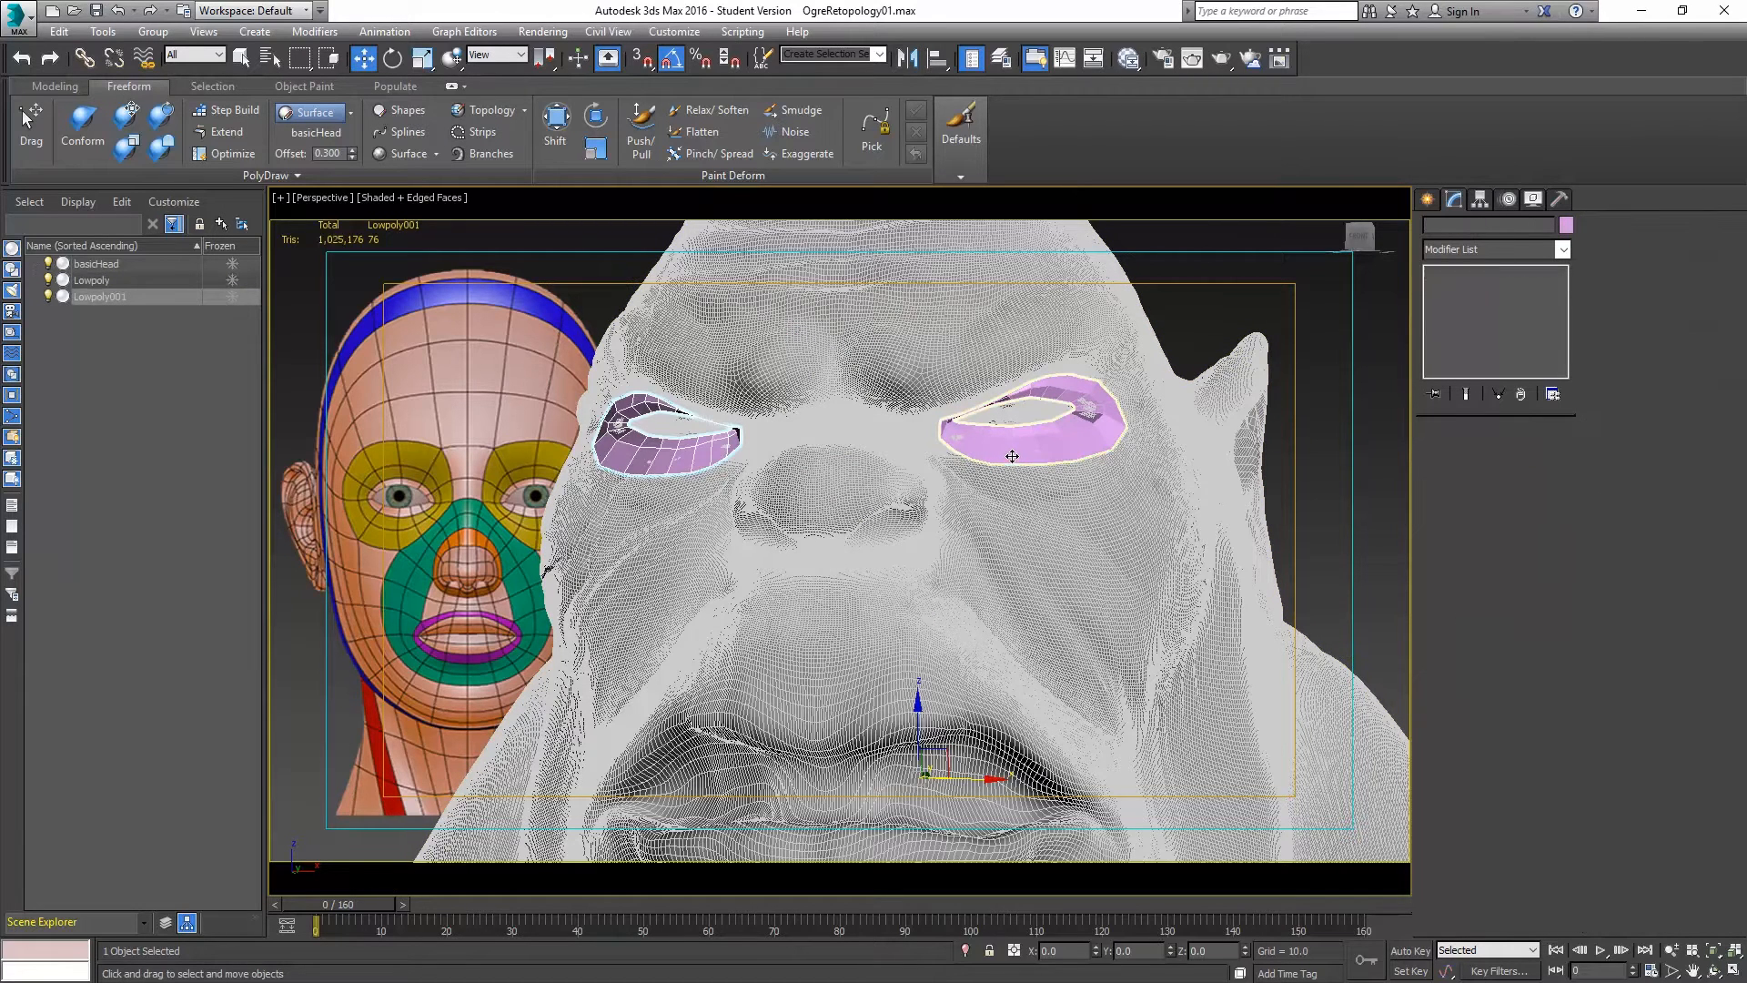
Change the mirrored instance's object color to dark green and reselect the original Lowpoly mesh.
{"action": "left_click", "coordinate": [687, 461]}
{"action": "left_click", "coordinate": [687, 461]}
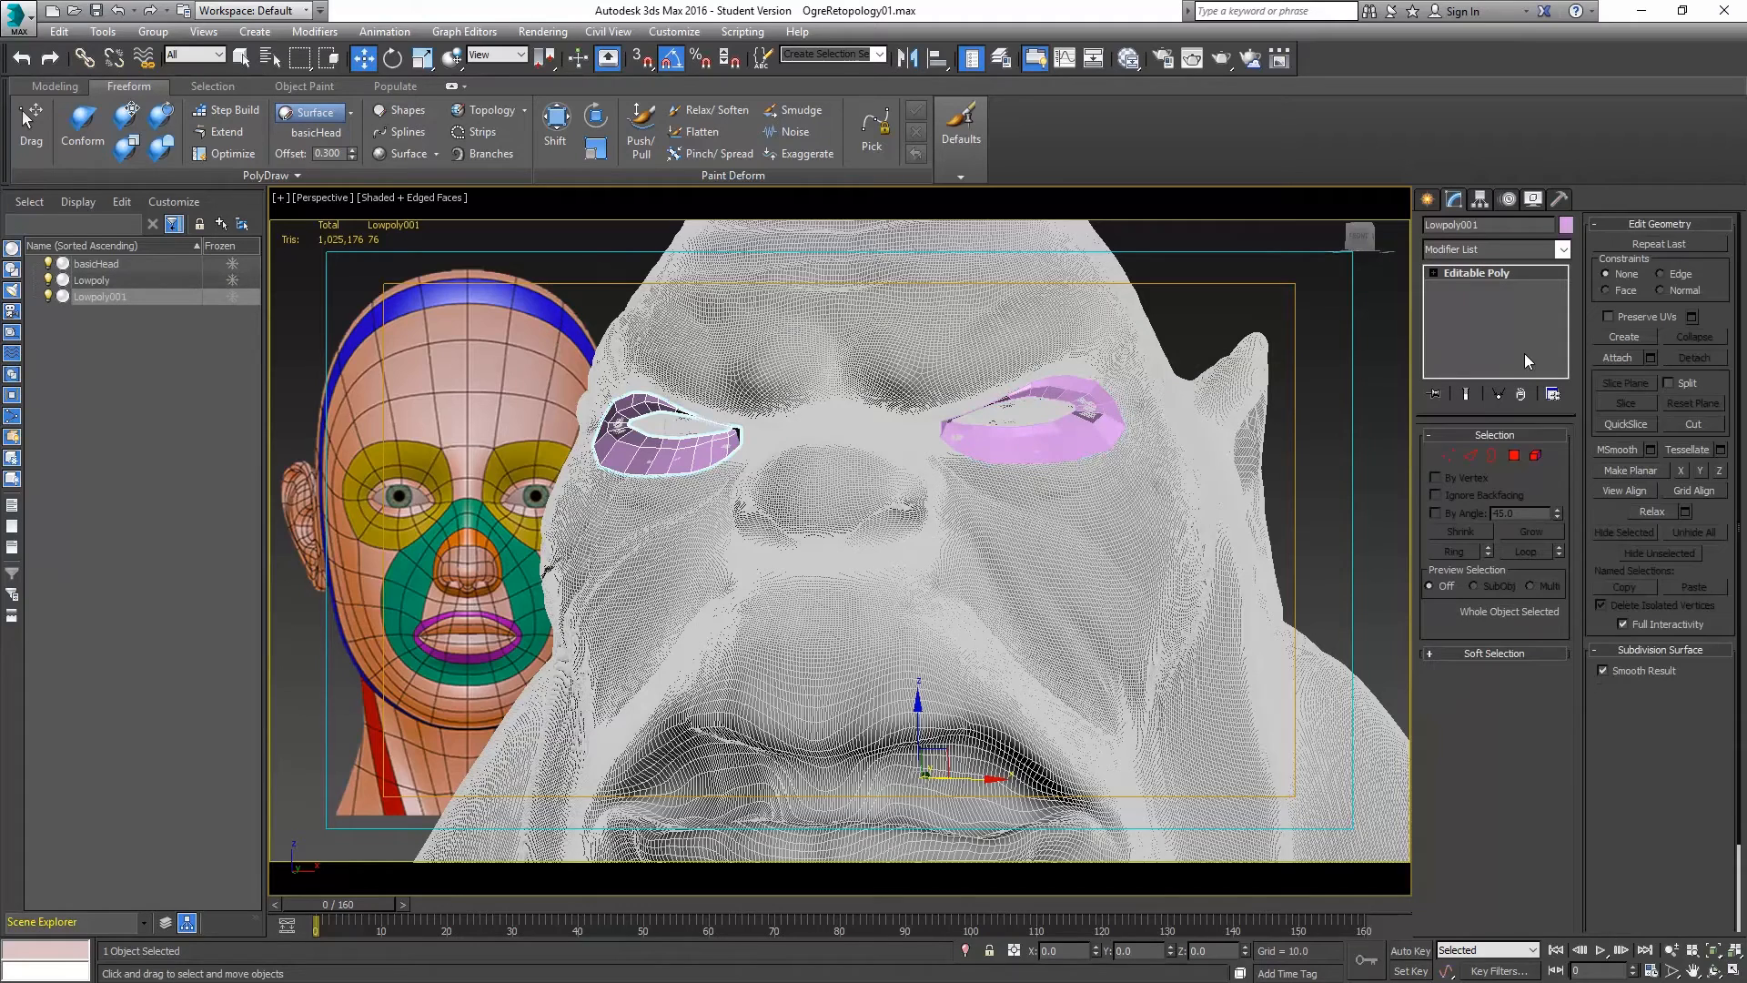
{"action": "left_click", "coordinate": [1567, 226]}
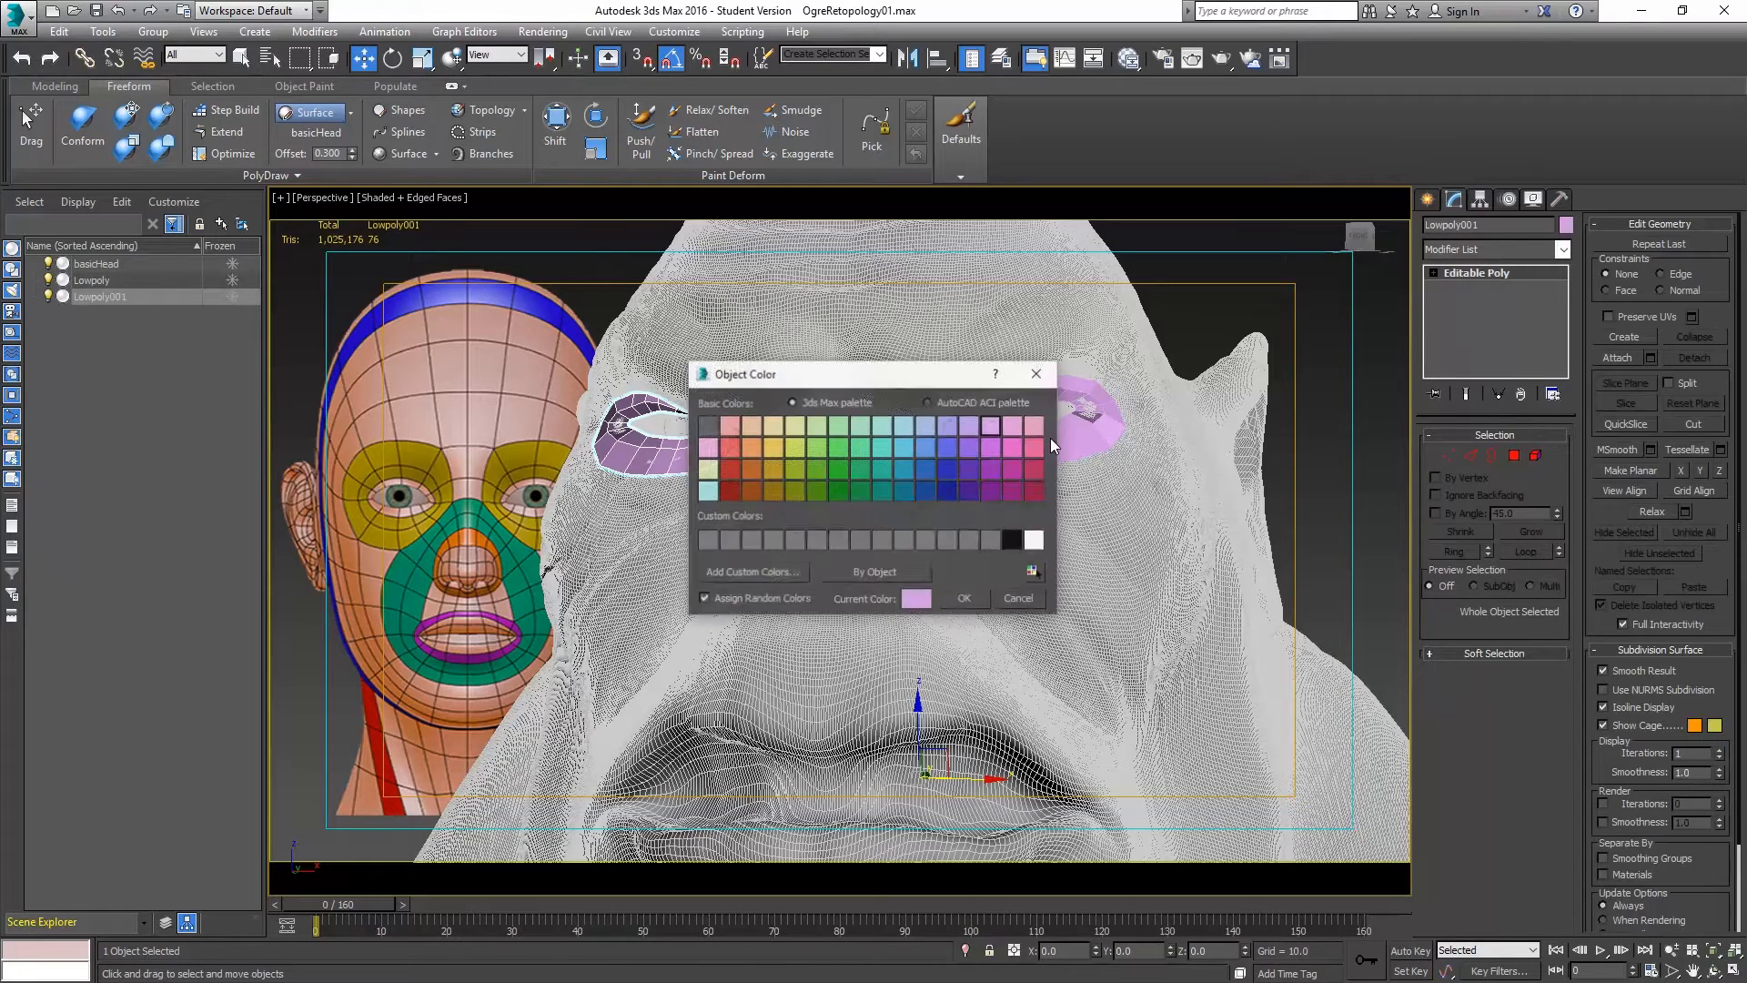
{"action": "left_click", "coordinate": [846, 491]}
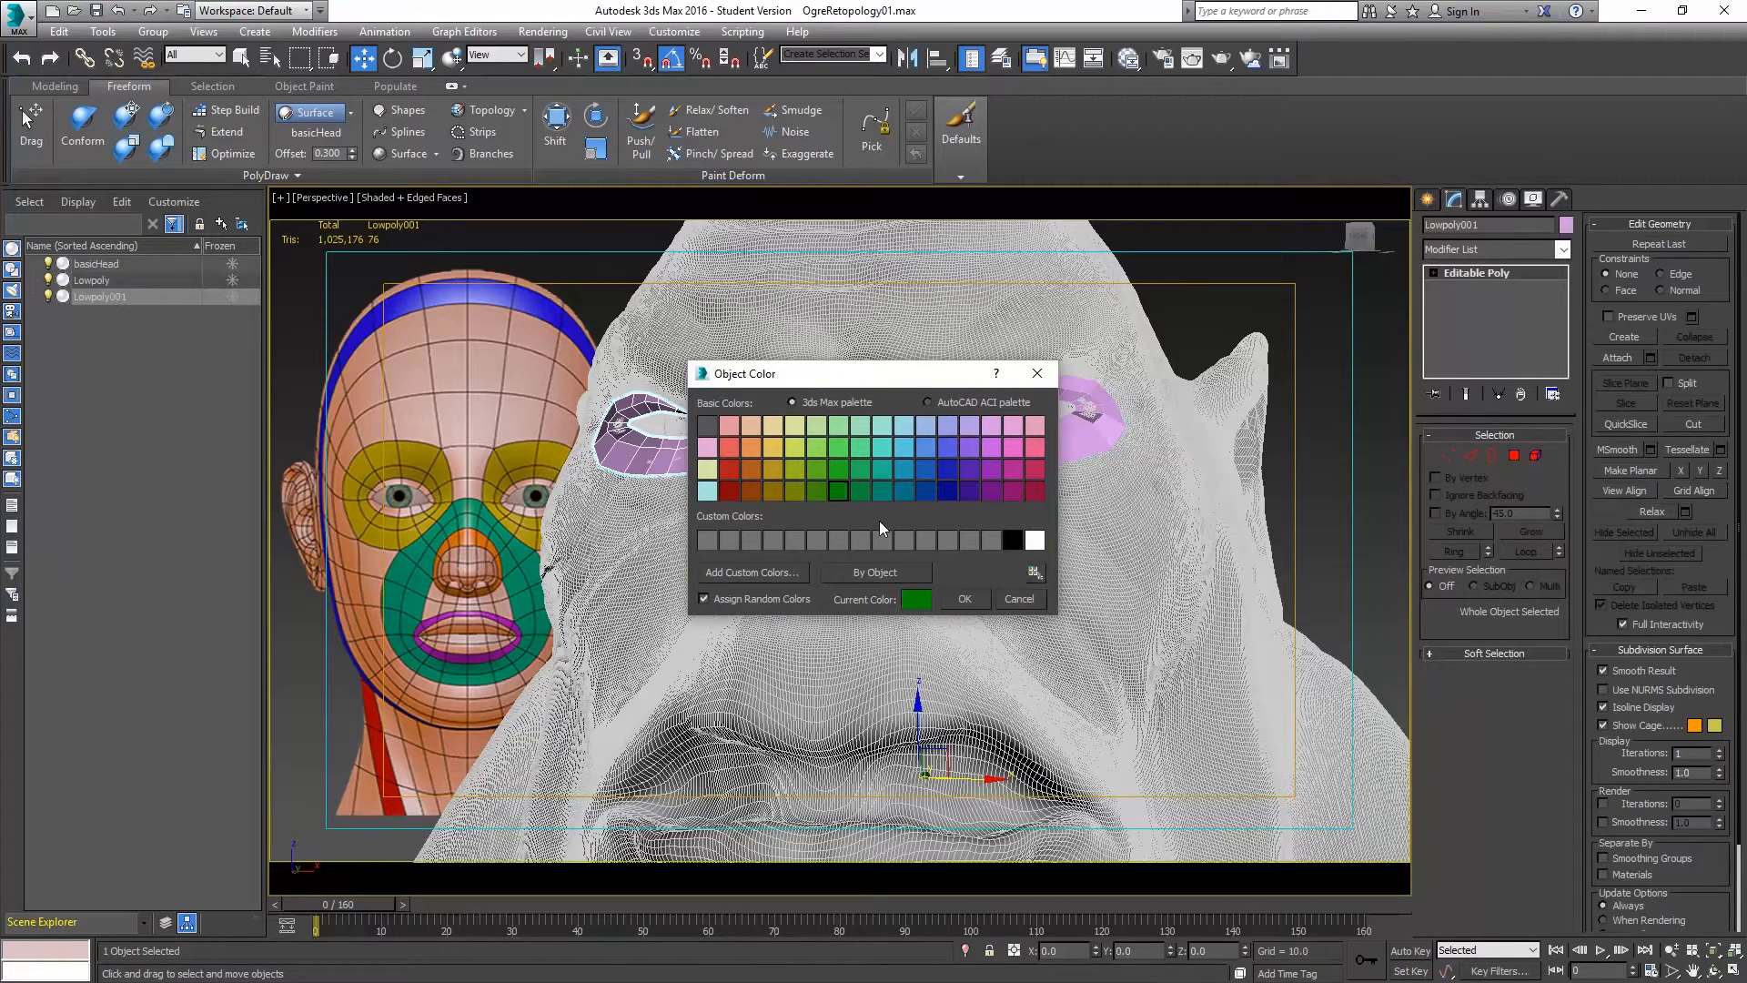
{"action": "left_click", "coordinate": [961, 598]}
{"action": "left_click", "coordinate": [1010, 446]}
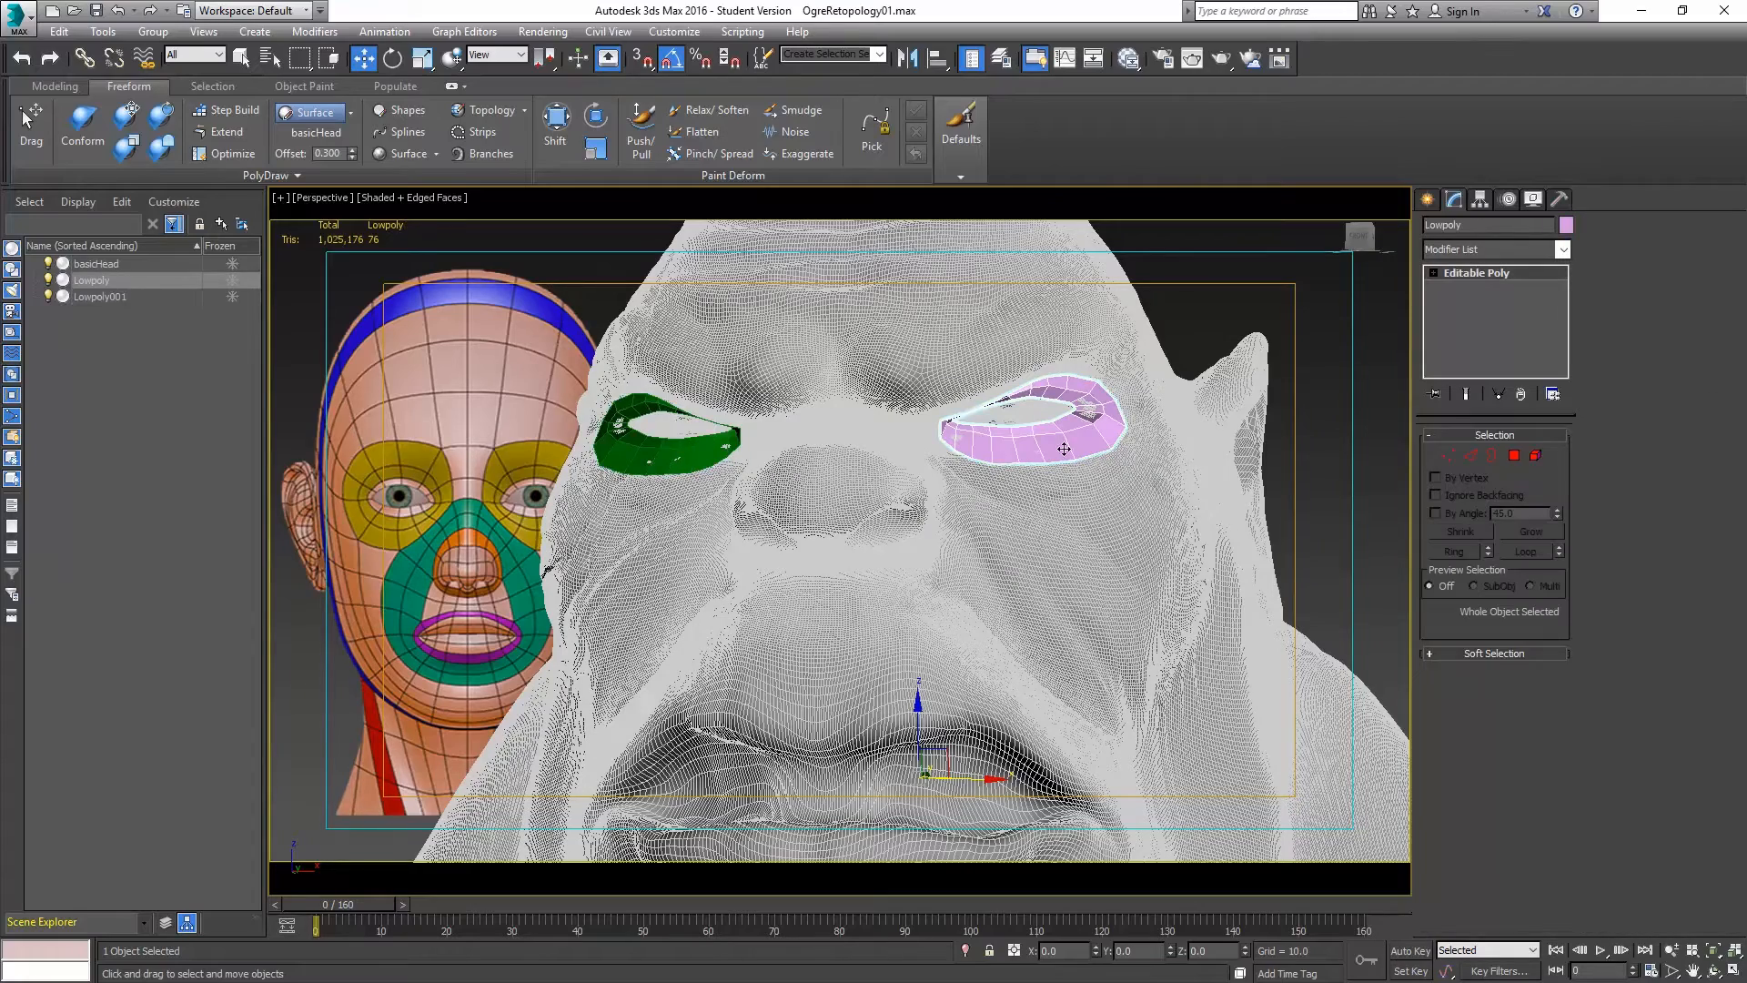
Build a first quad above the upper lip, just beside the face's midline, using Step Build.
{"action": "middle_click_drag", "start_coordinate": [1021, 539], "coordinate": [1045, 488]}
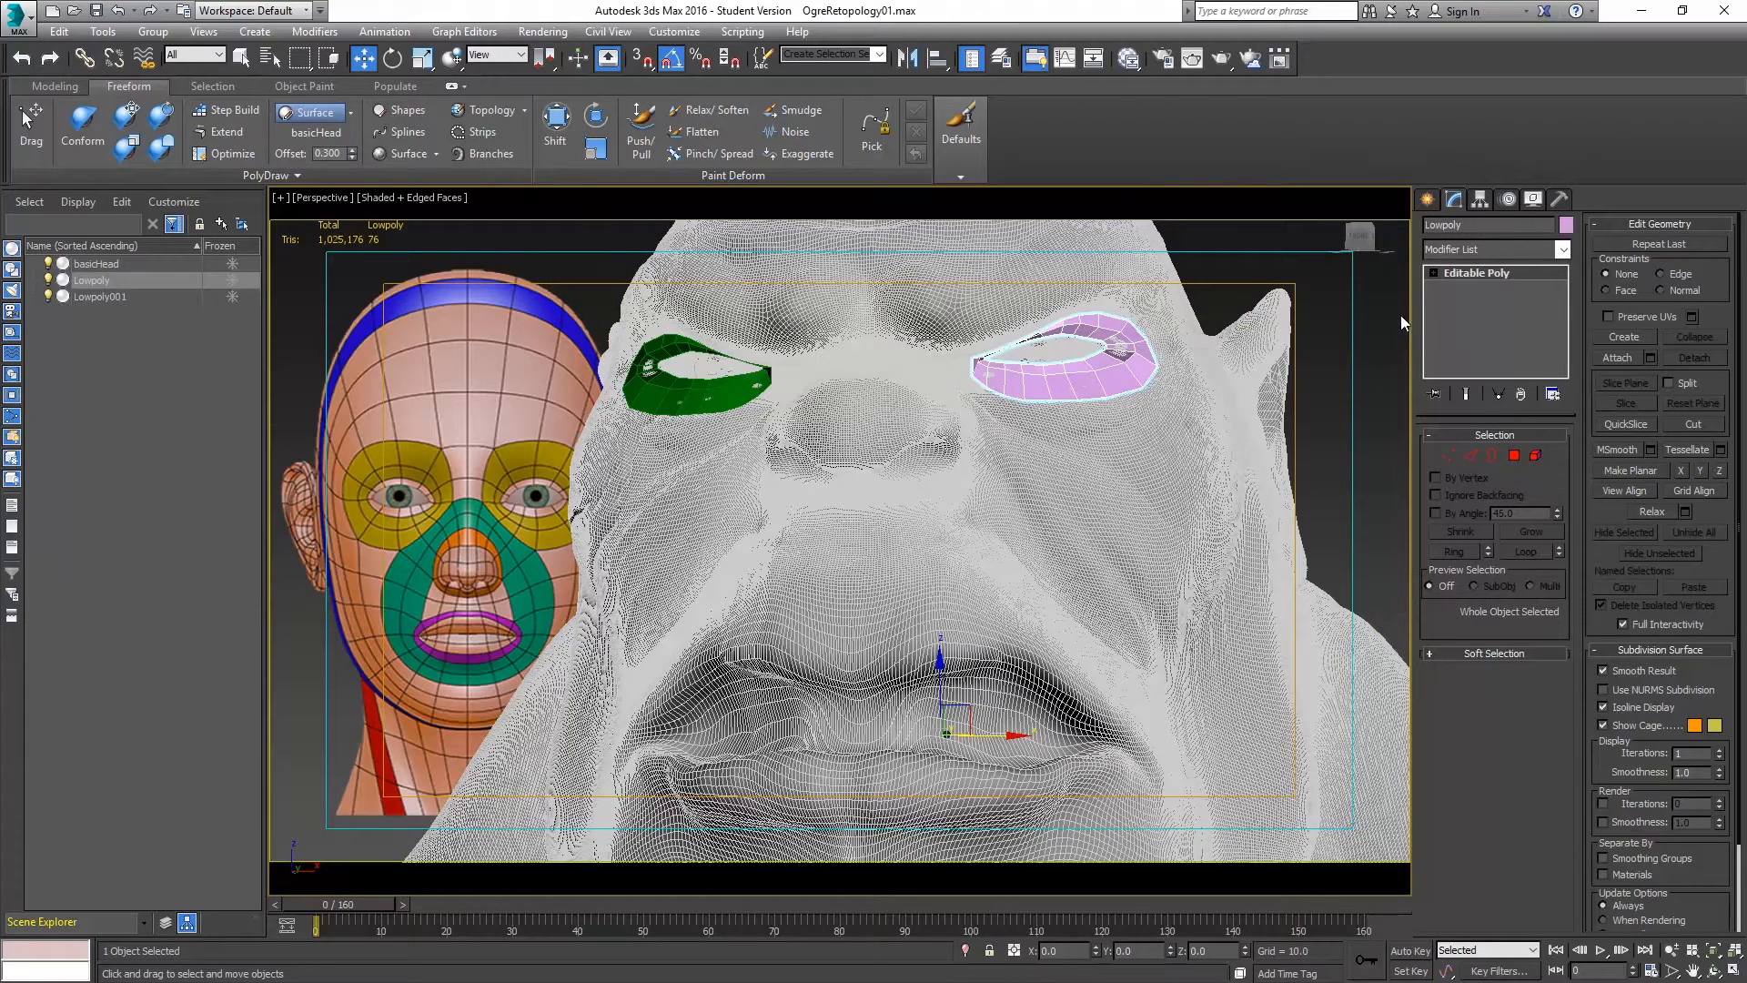
{"action": "left_click", "coordinate": [227, 110]}
{"action": "scroll", "coordinate": [865, 662], "scroll_direction": "up", "scroll_amount": 5}
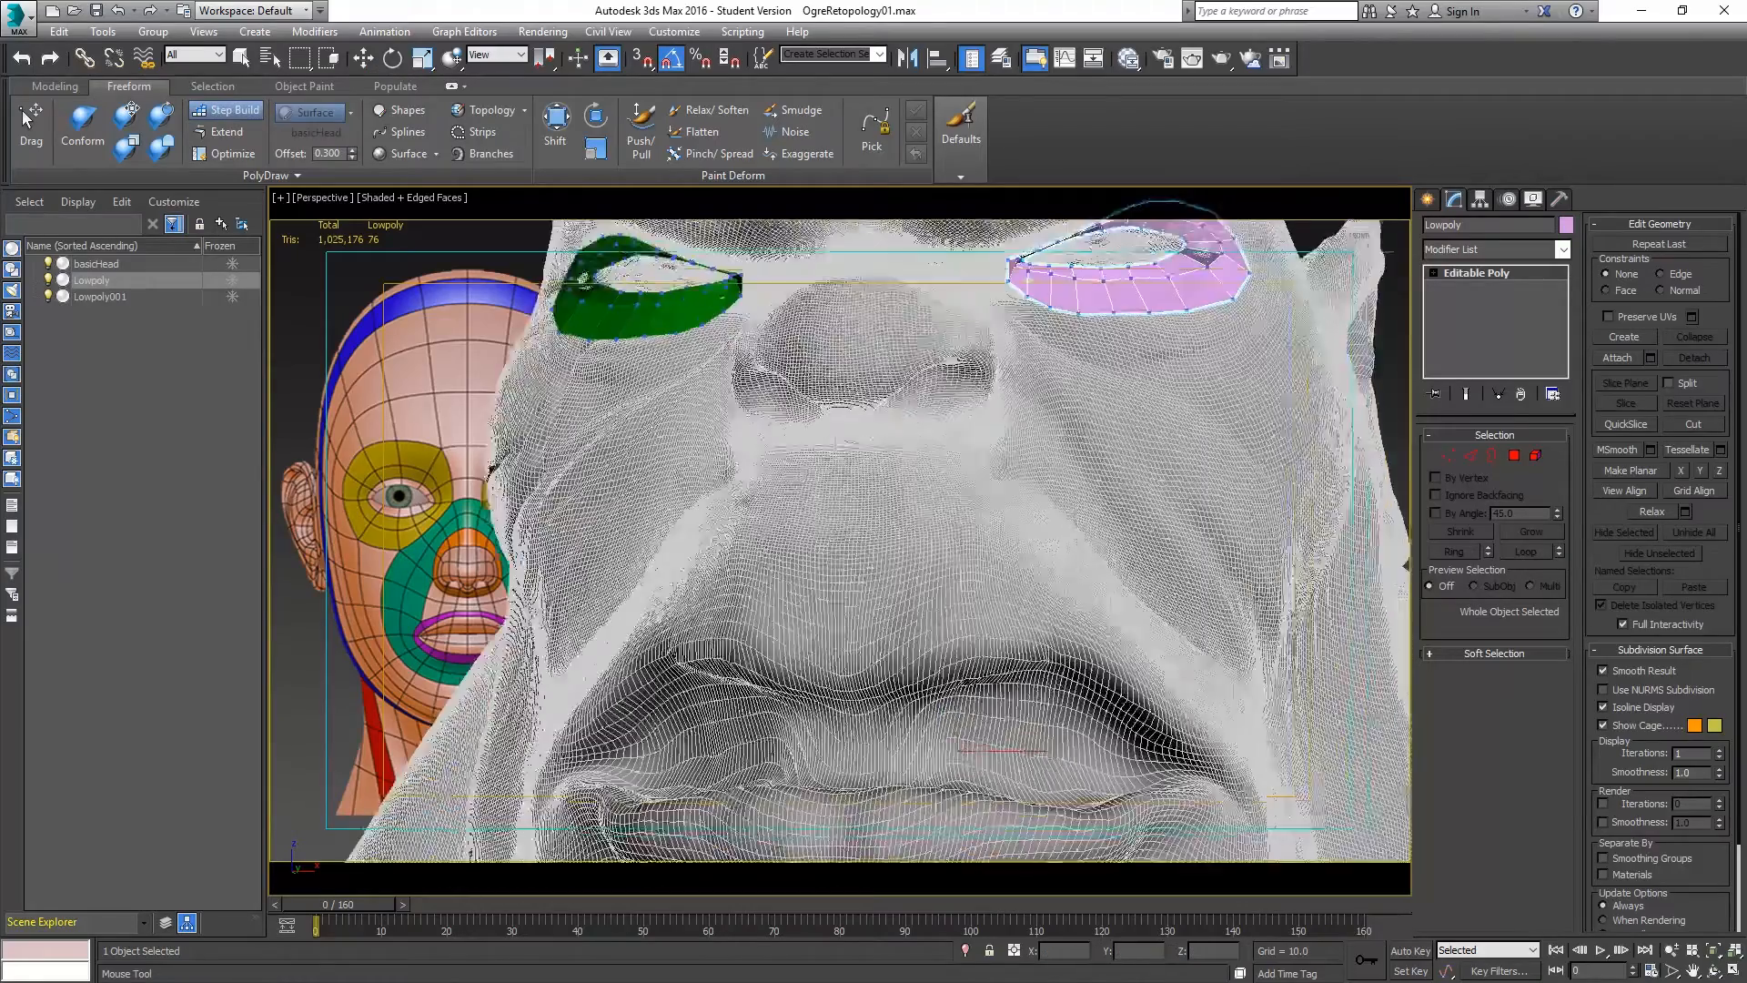
{"action": "scroll", "coordinate": [864, 630], "scroll_direction": "up", "scroll_amount": 3}
{"action": "scroll", "coordinate": [864, 630], "scroll_direction": "up", "scroll_amount": 3}
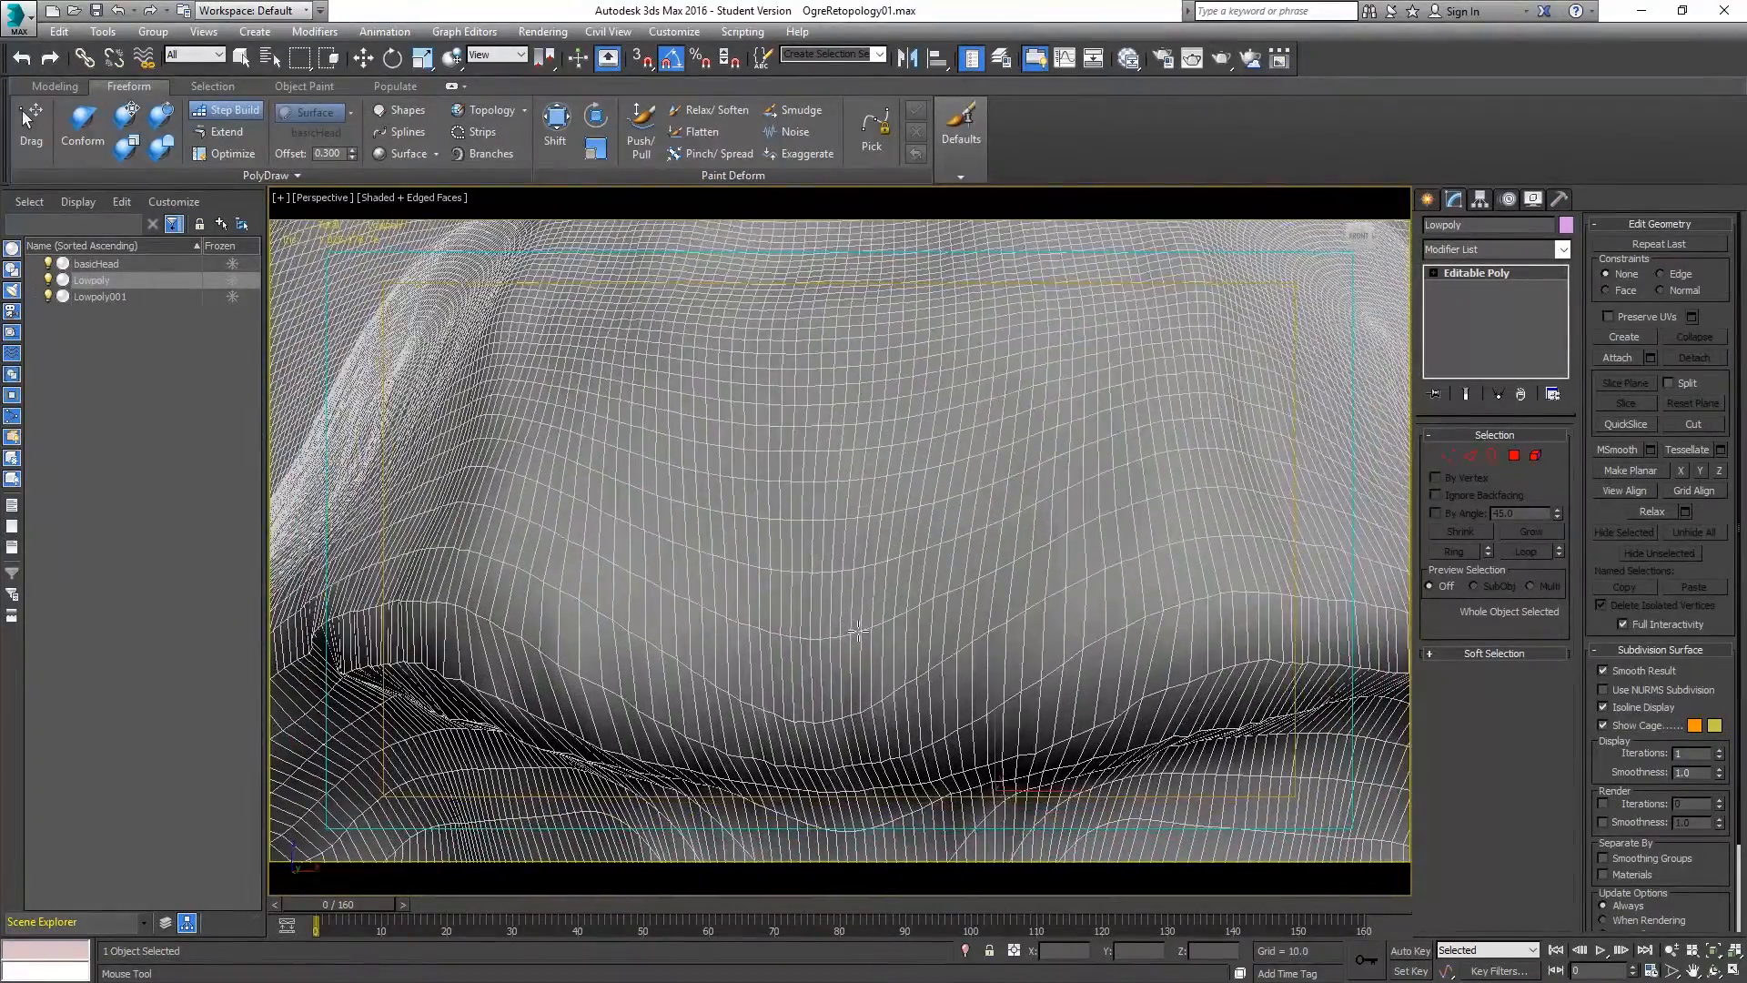
{"action": "scroll", "coordinate": [864, 629], "scroll_direction": "up", "scroll_amount": 2}
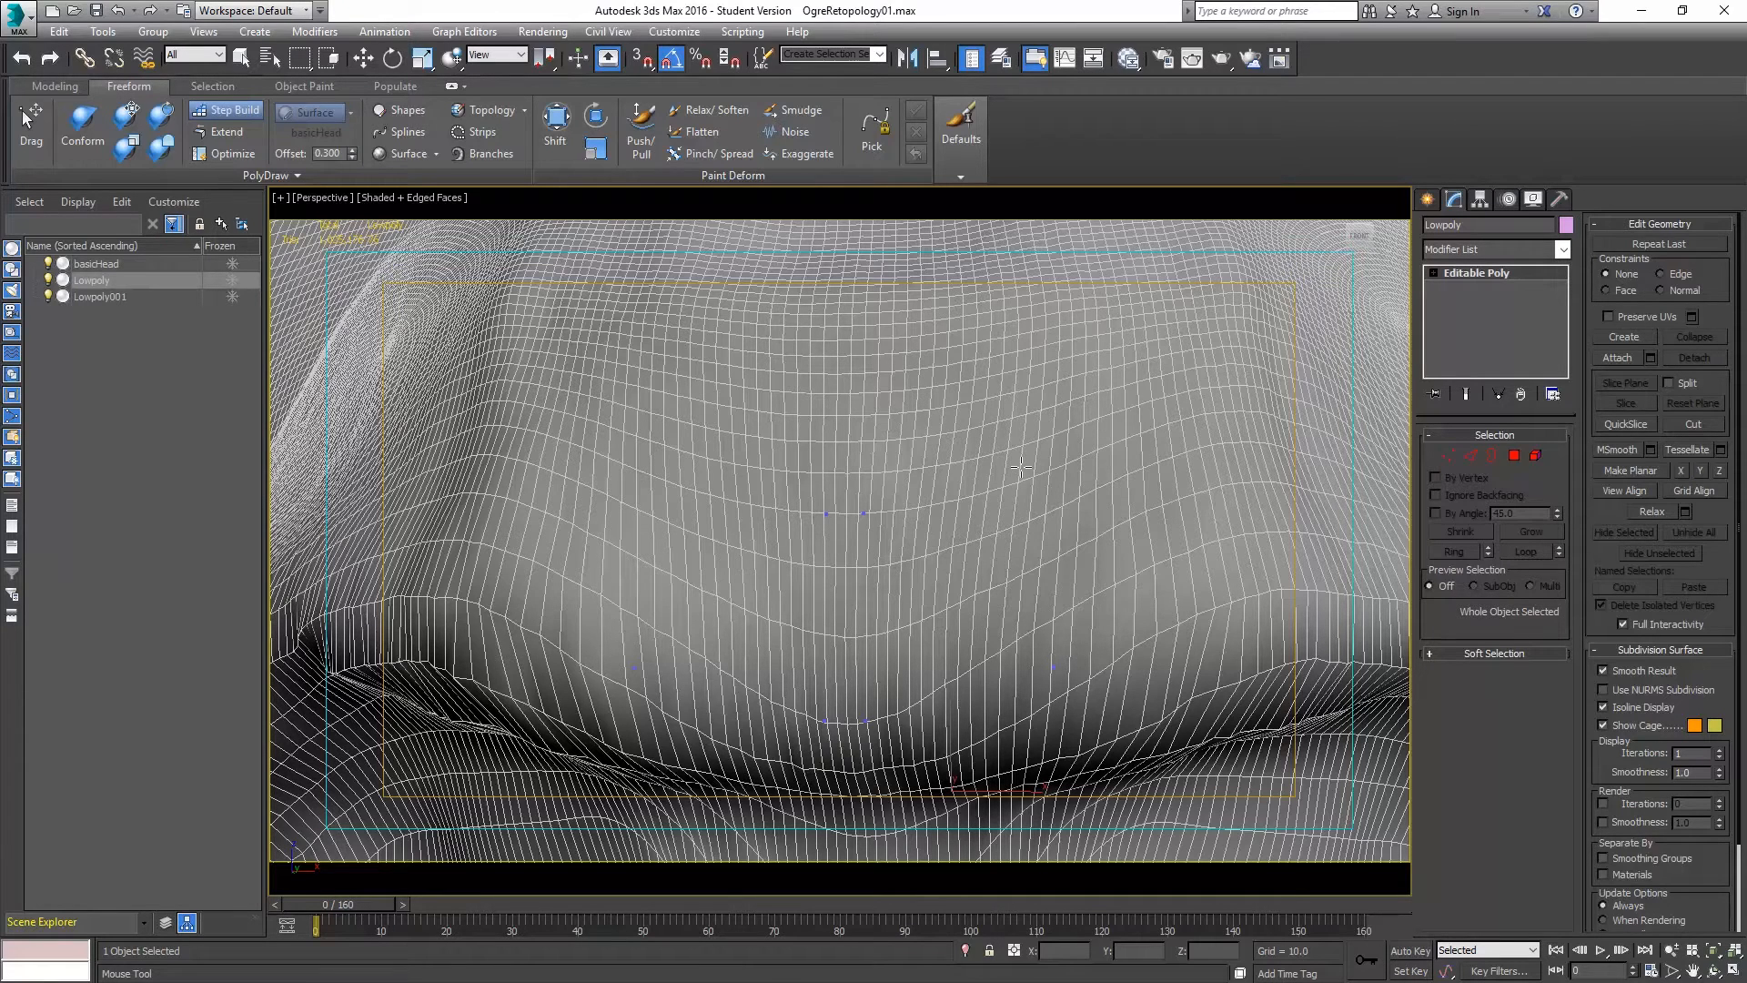
{"action": "left_click", "coordinate": [958, 669], "text": "shift"}
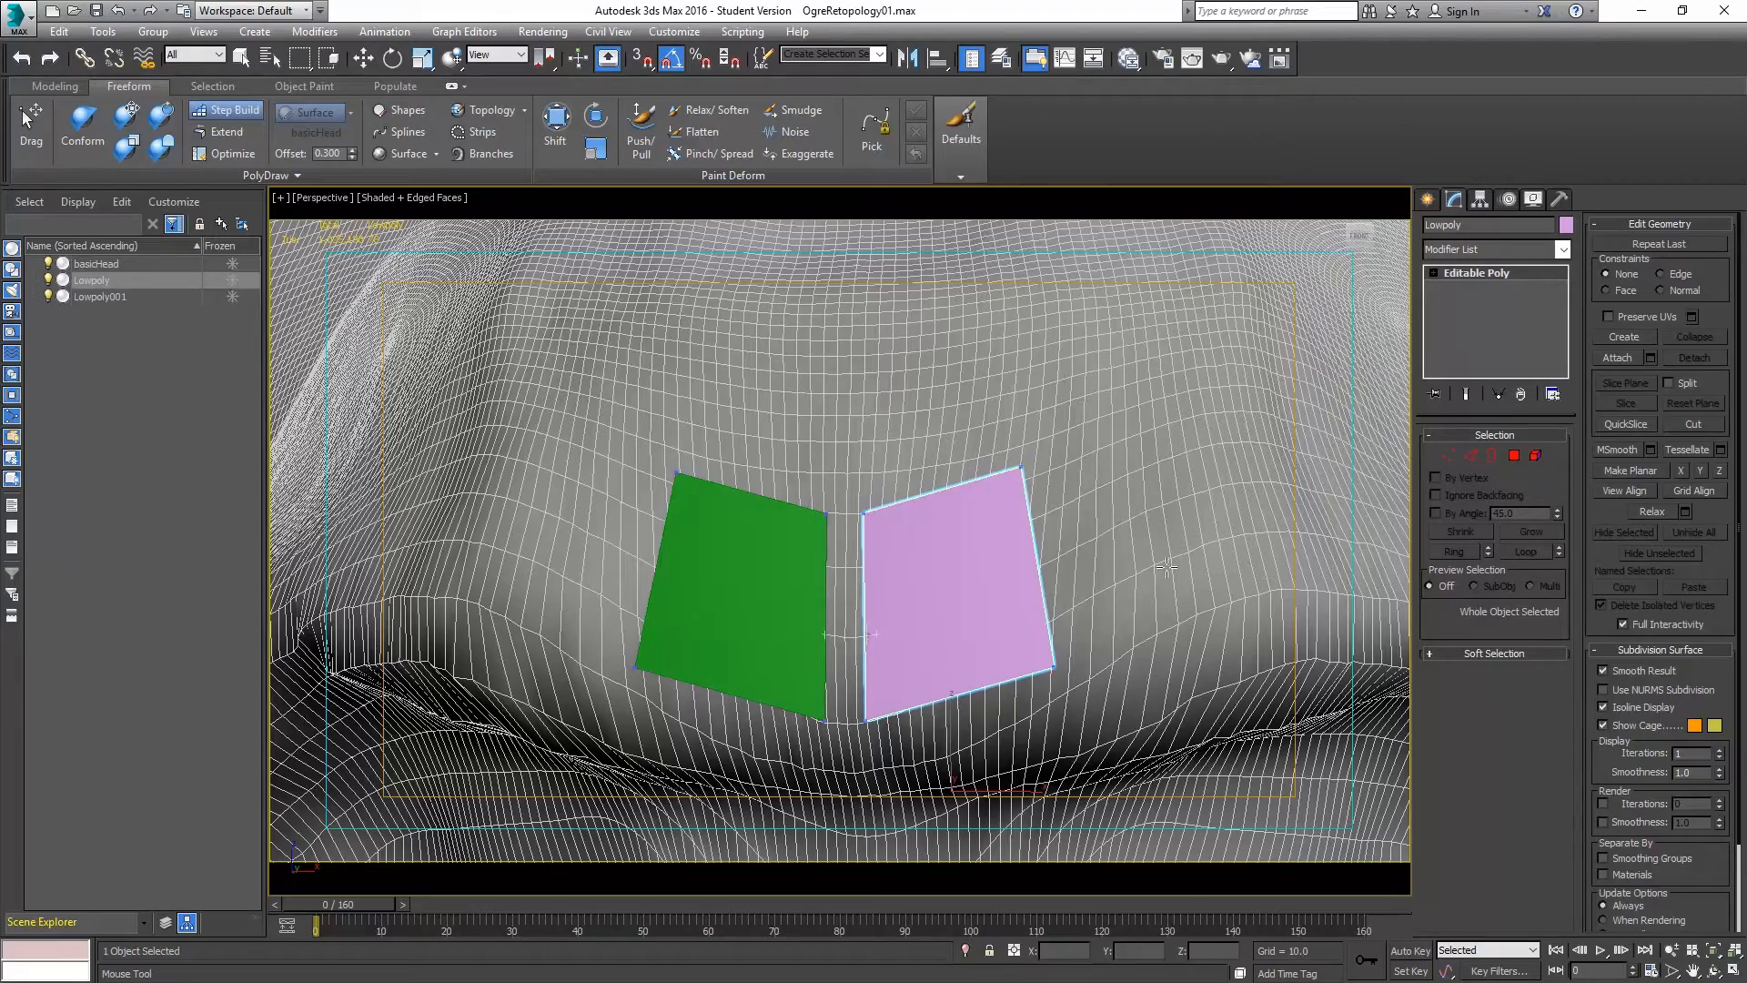
Move the lip quad's two inner vertices onto the face's midline so it meets the mirrored half.
{"action": "scroll", "coordinate": [836, 583], "scroll_direction": "down", "scroll_amount": 5}
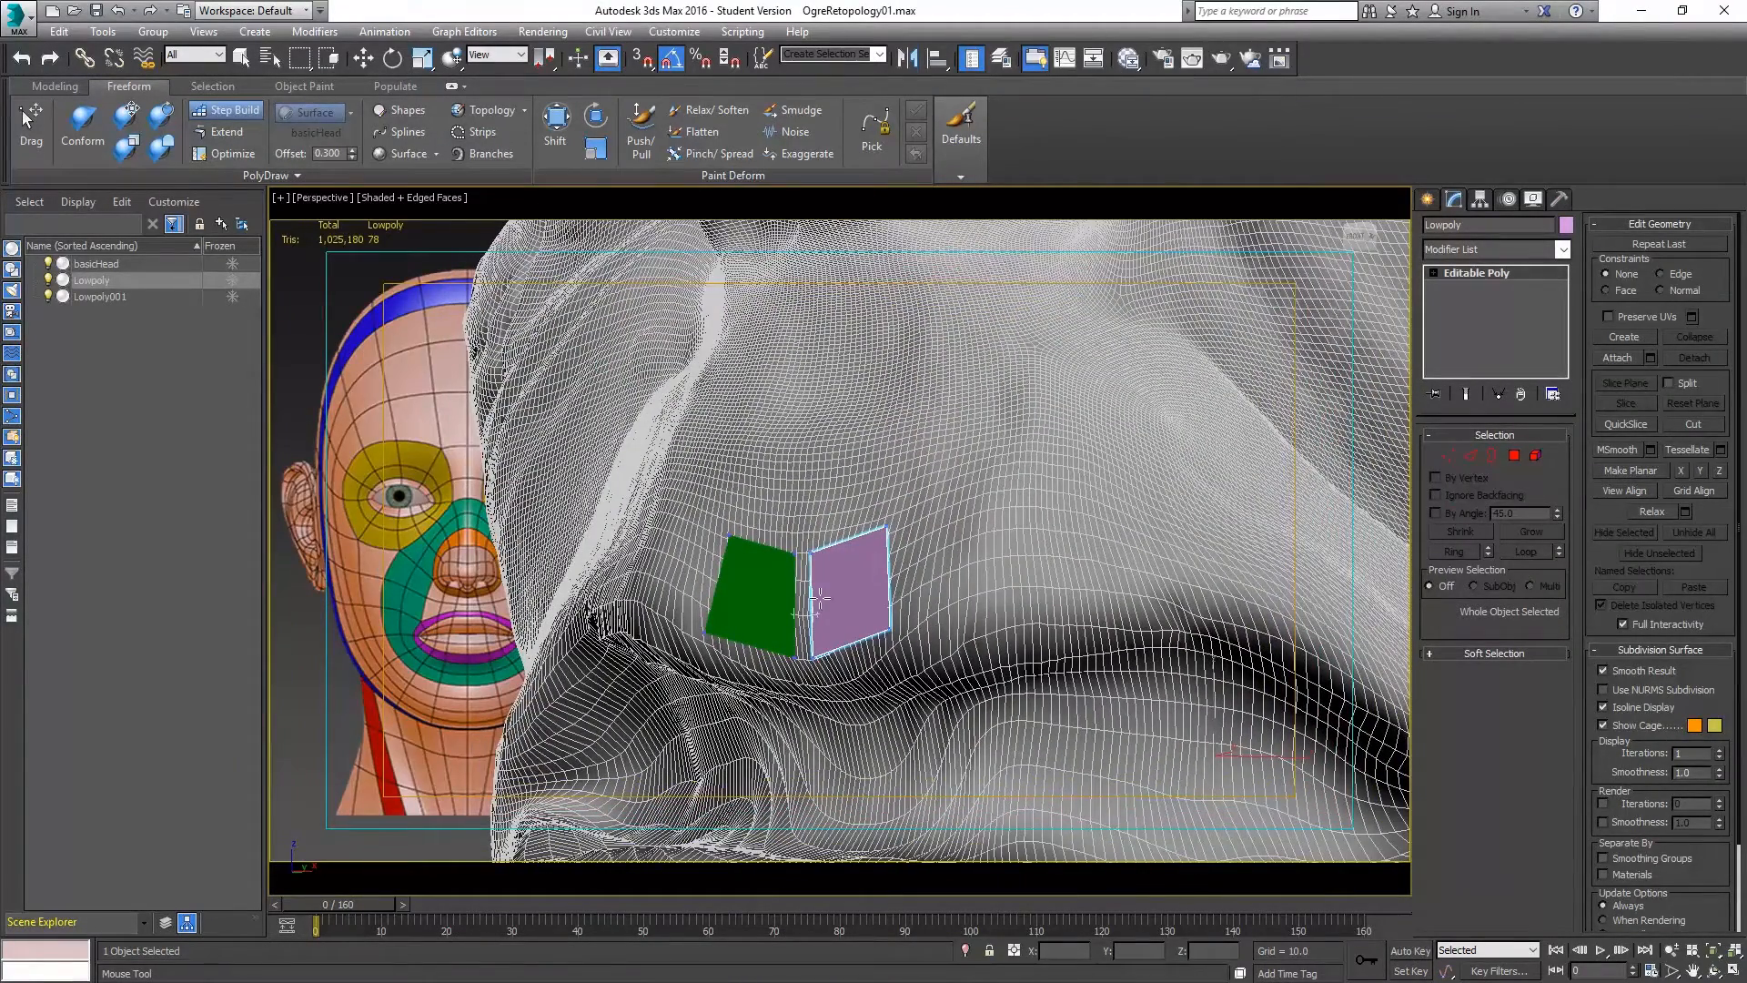
{"action": "scroll", "coordinate": [819, 605], "scroll_direction": "up", "scroll_amount": 4}
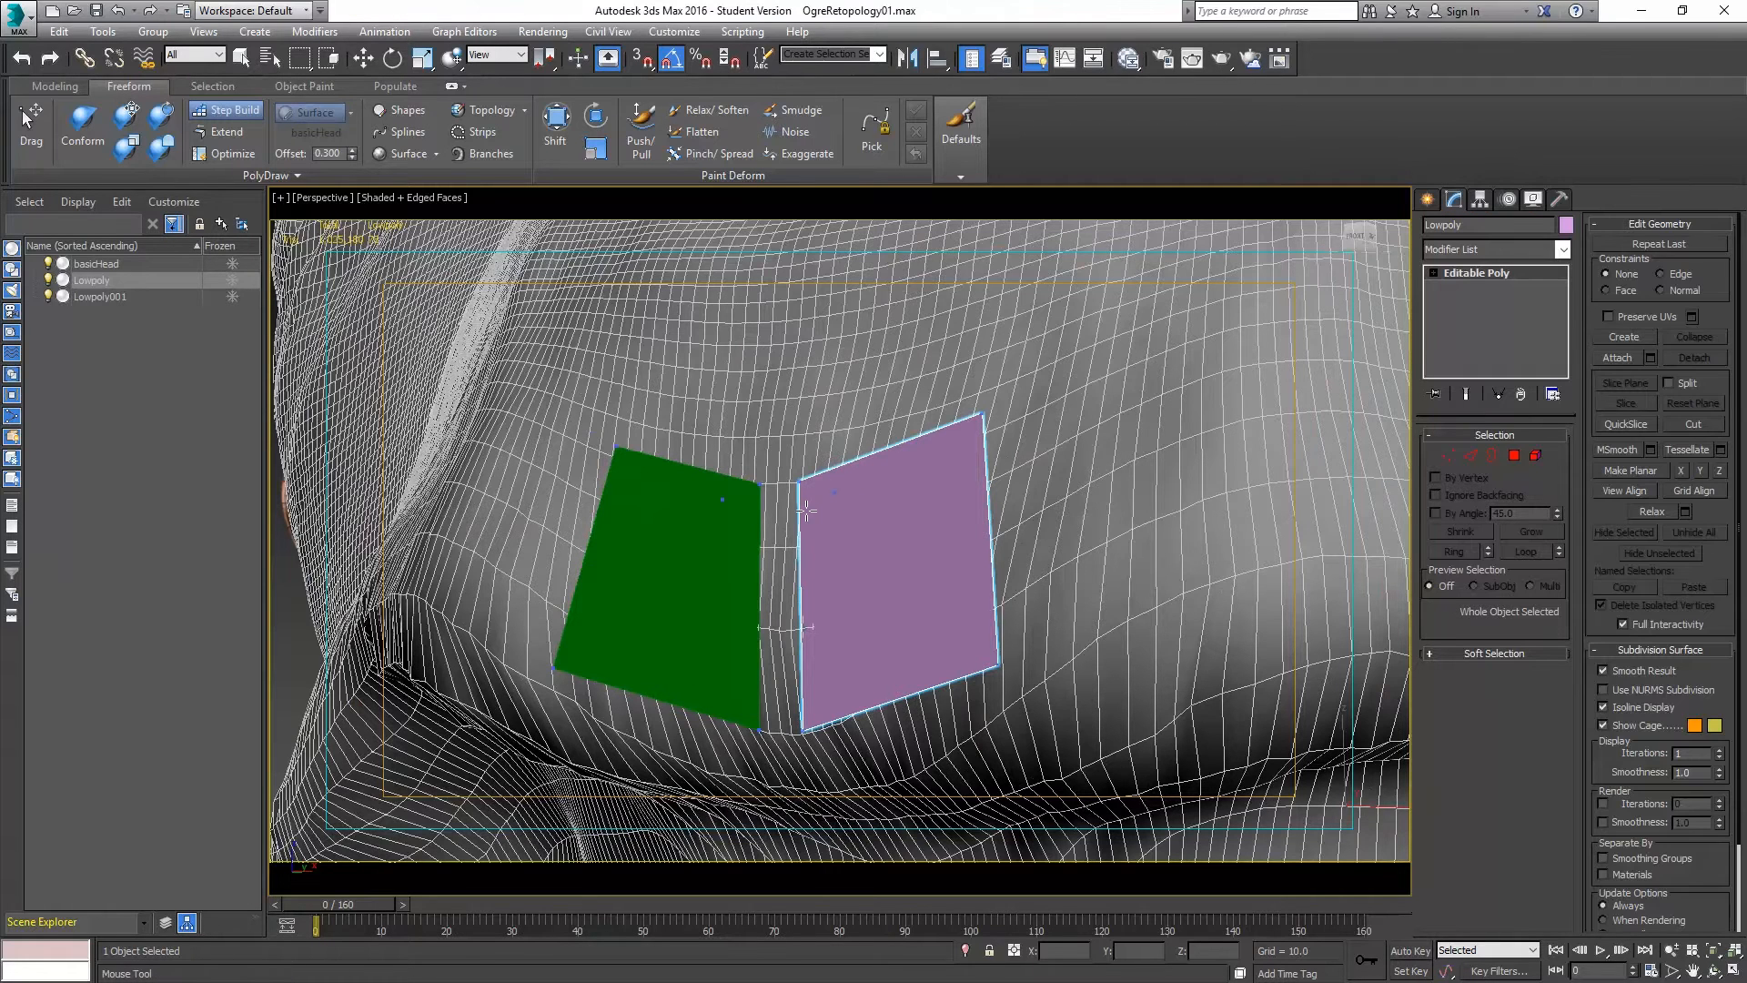
{"action": "scroll", "coordinate": [810, 520], "scroll_direction": "up", "scroll_amount": 6}
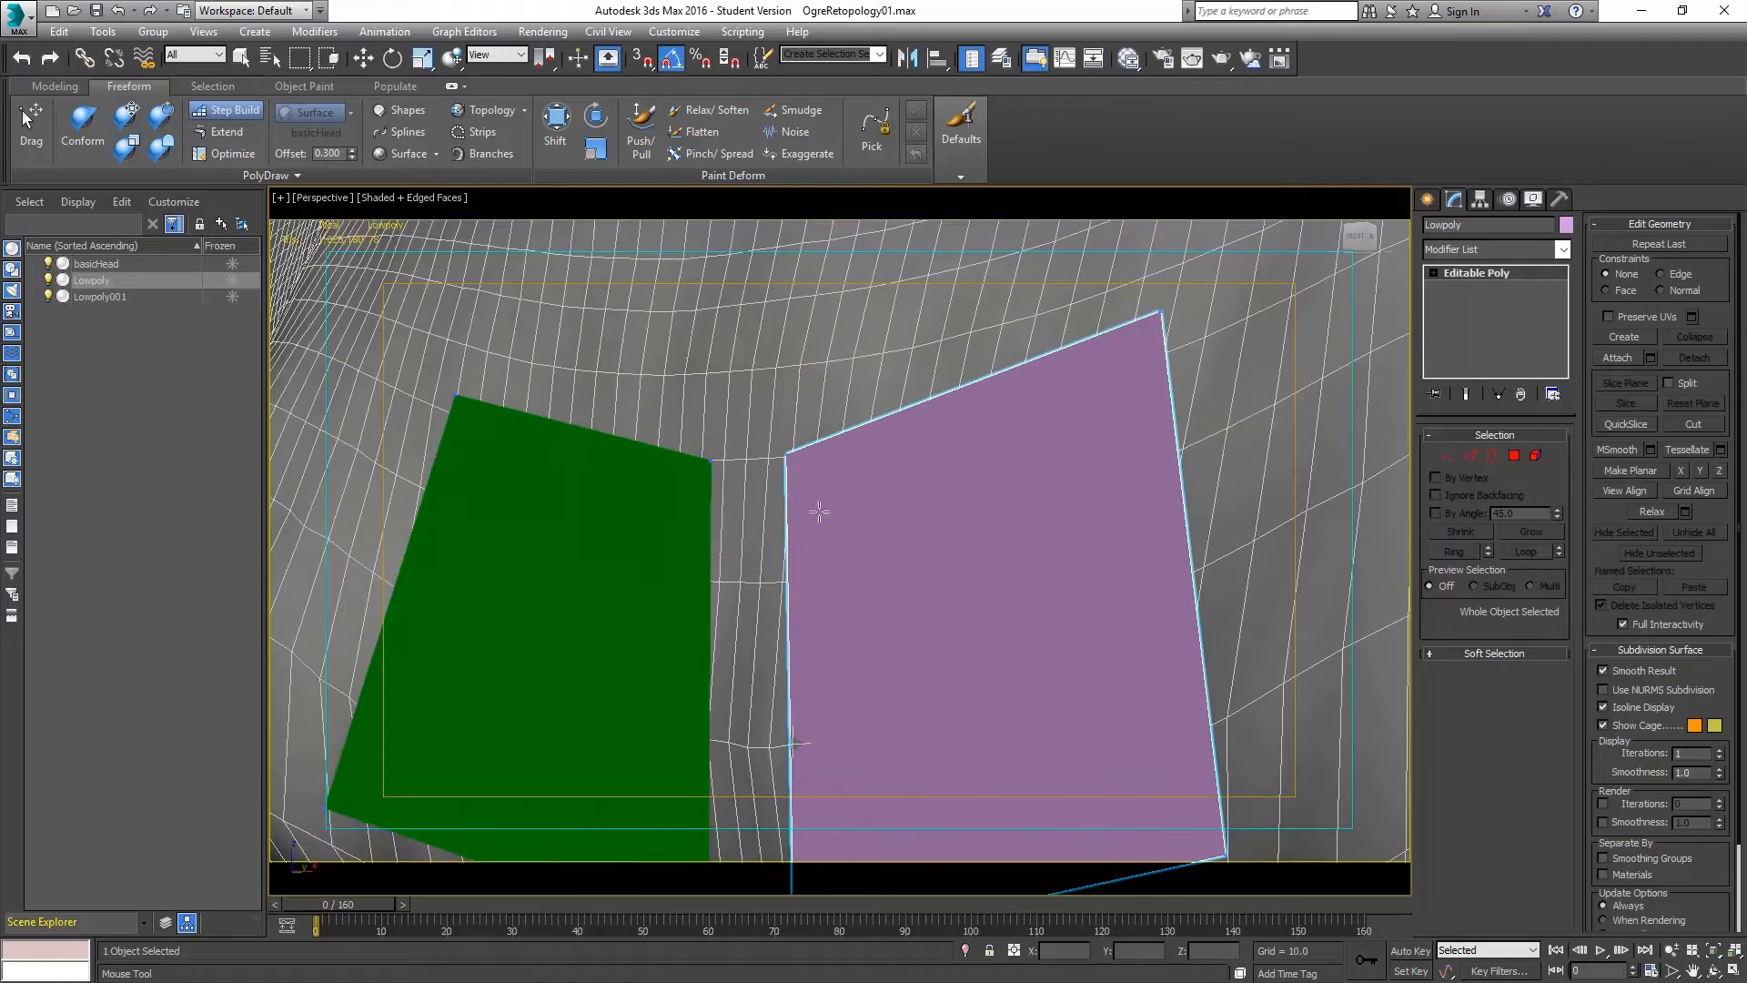
{"action": "left_click_drag", "start_coordinate": [831, 317], "coordinate": [793, 329]}
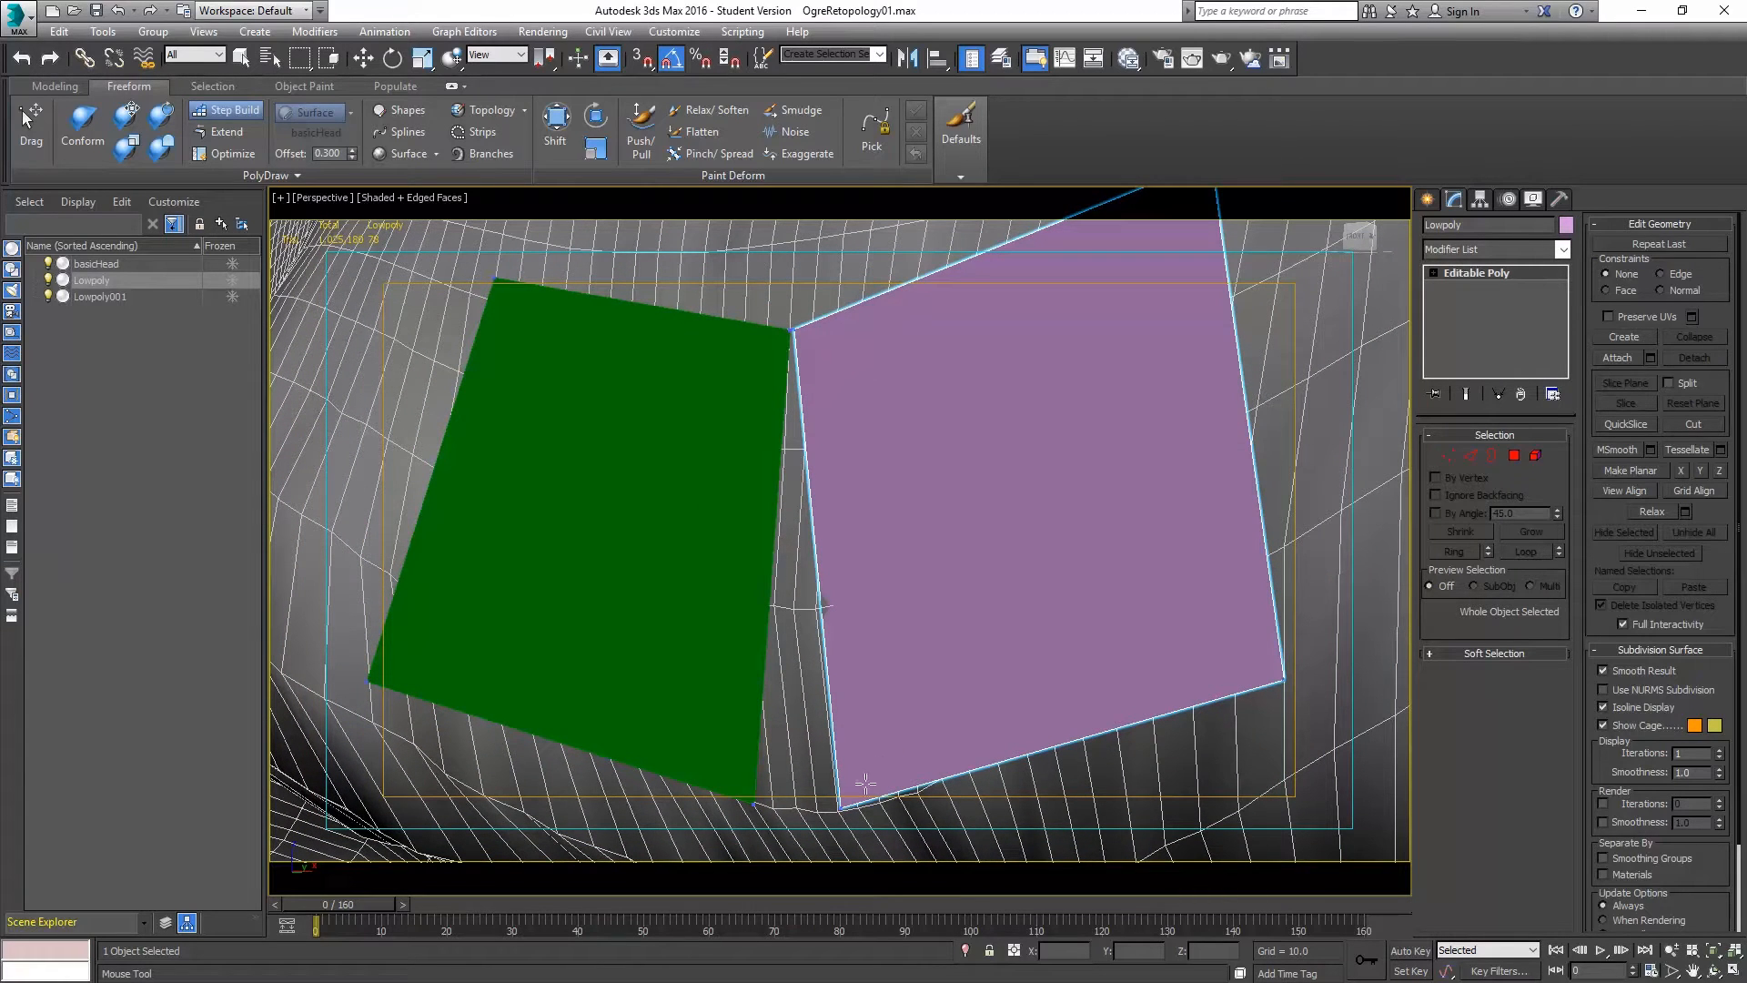
{"action": "left_click_drag", "start_coordinate": [843, 808], "coordinate": [798, 805]}
{"action": "scroll", "coordinate": [949, 515], "scroll_direction": "down", "scroll_amount": 5}
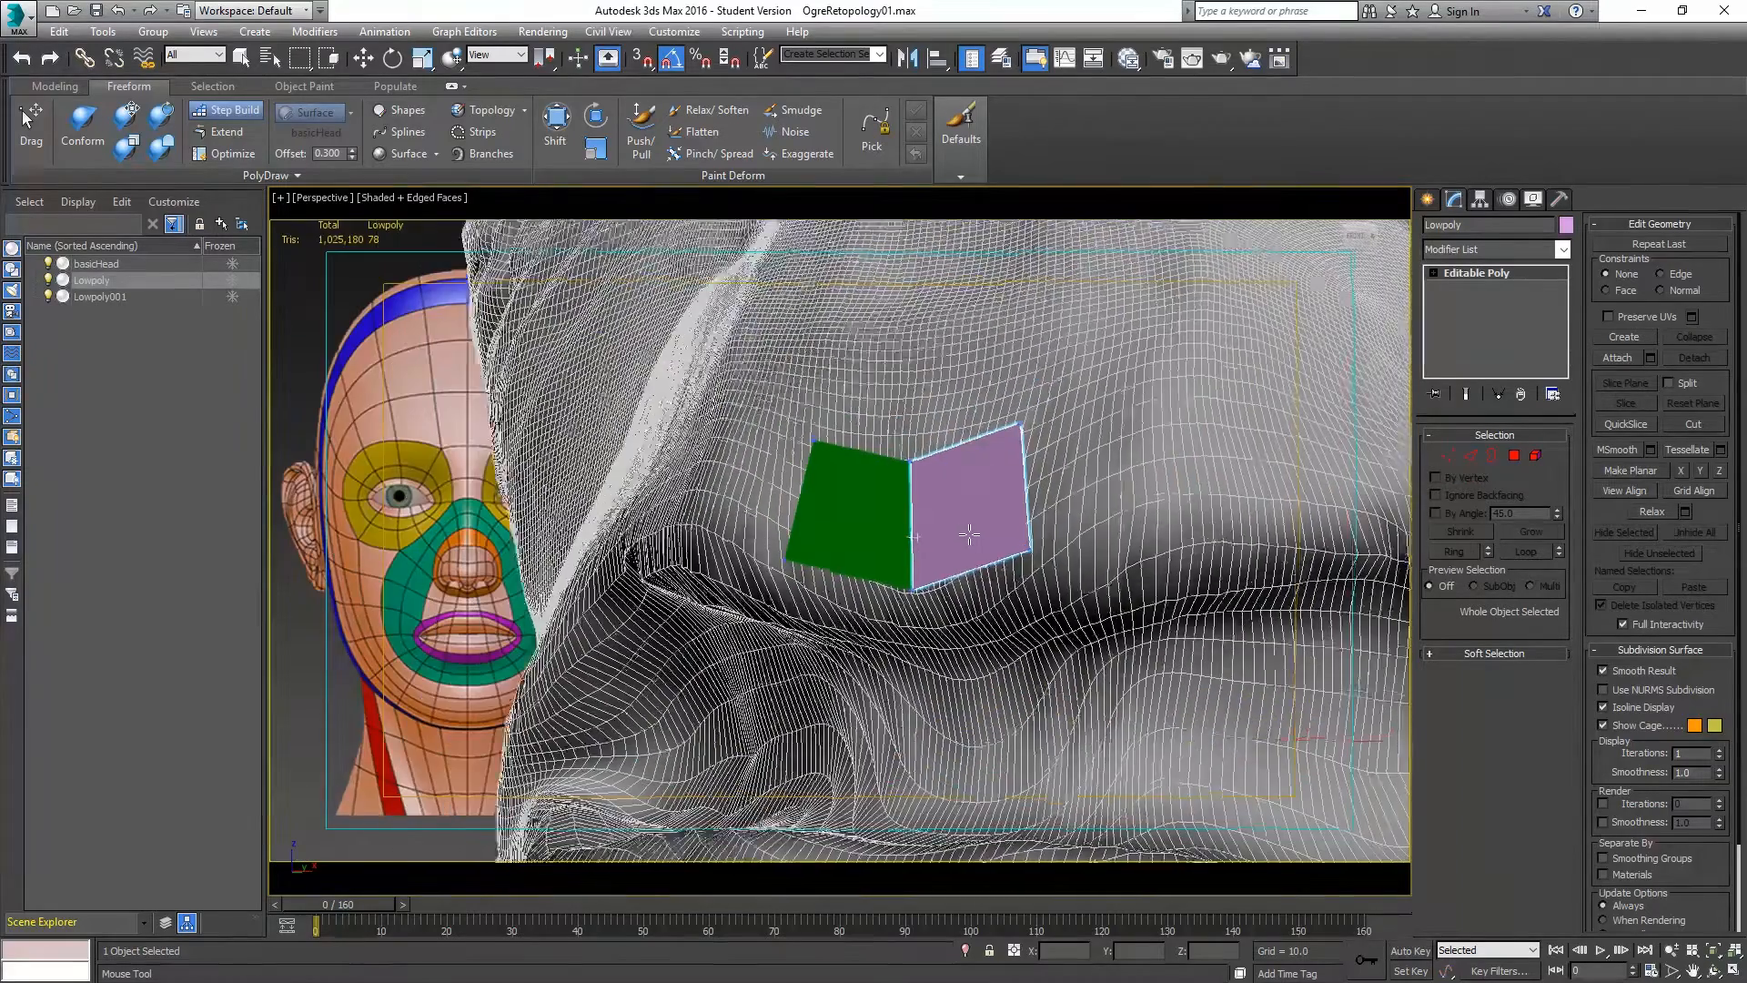
Extend two more quads outward along the upper lip from the midline quad.
{"action": "scroll", "coordinate": [942, 541], "scroll_direction": "up", "scroll_amount": 2}
{"action": "scroll", "coordinate": [942, 541], "scroll_direction": "down", "scroll_amount": 1}
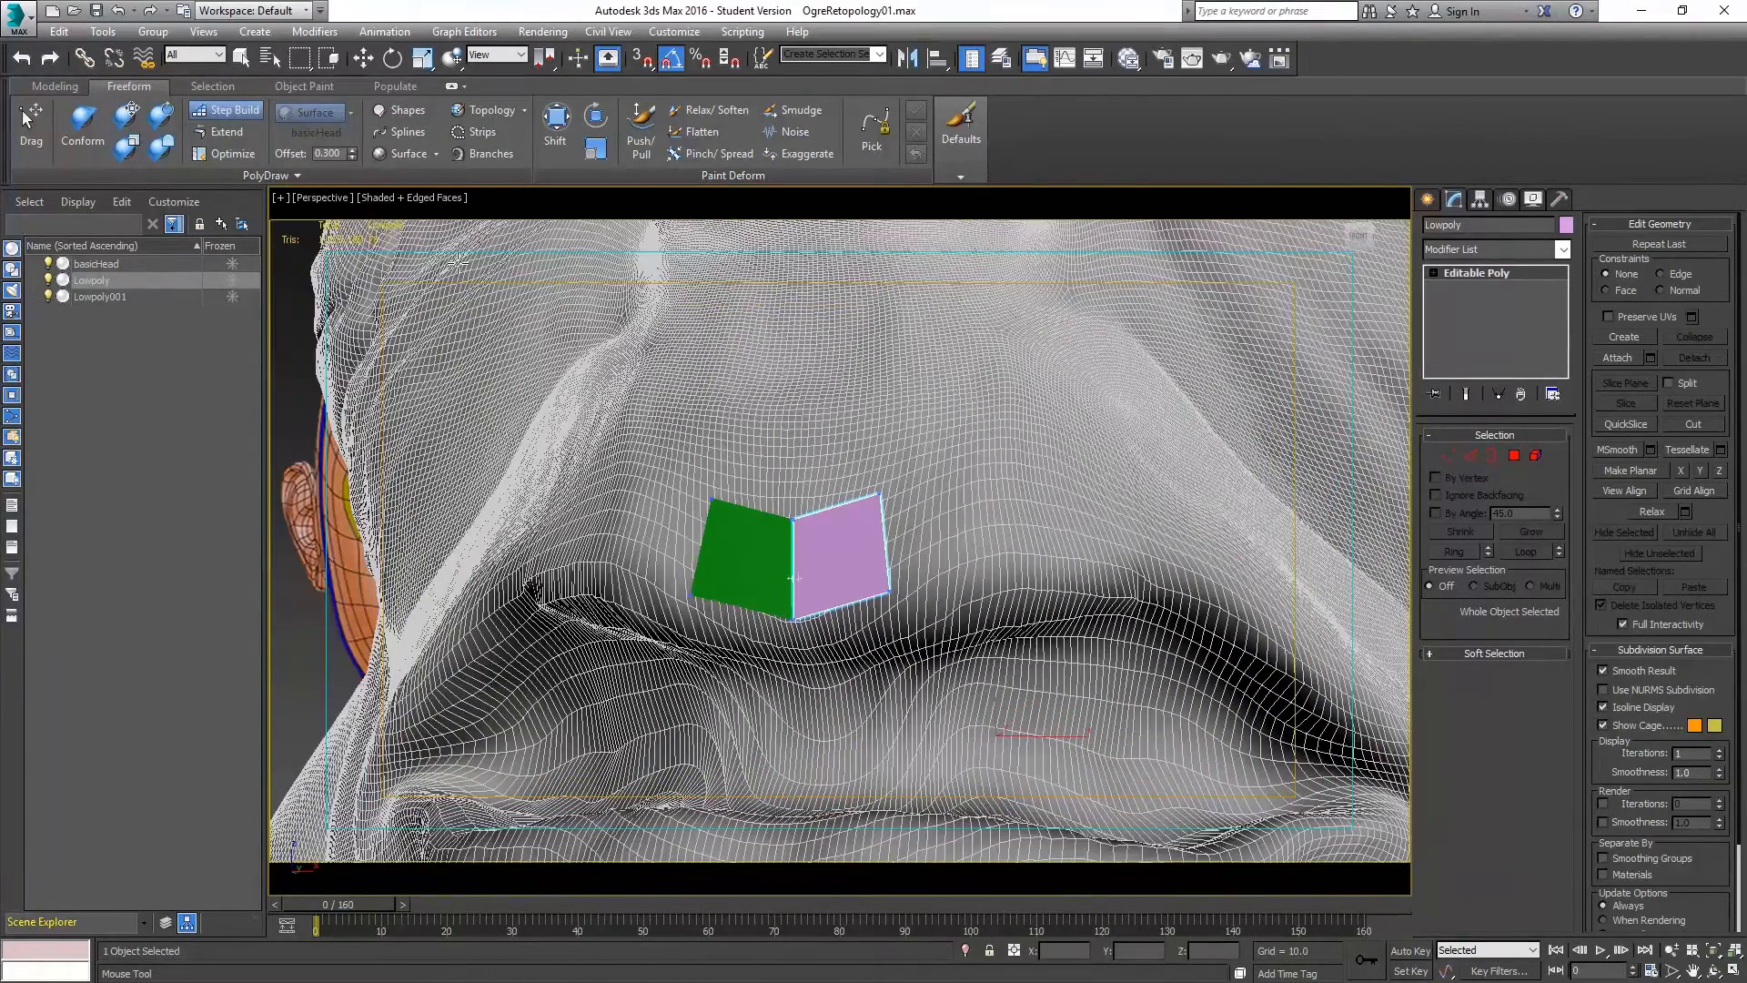
{"action": "left_click", "coordinate": [233, 133]}
{"action": "mouse_move", "coordinate": [890, 530]}
{"action": "left_mouse_down", "text": "shift"}
{"action": "mouse_move", "coordinate": [1009, 519]}
{"action": "mouse_move", "coordinate": [1012, 546]}
{"action": "left_mouse_up", "text": "shift"}
{"action": "mouse_move", "coordinate": [1004, 470]}
{"action": "left_mouse_down"}
{"action": "mouse_move", "coordinate": [1063, 510]}
{"action": "mouse_move", "coordinate": [1133, 525]}
{"action": "mouse_move", "coordinate": [1138, 500]}
{"action": "left_mouse_up"}
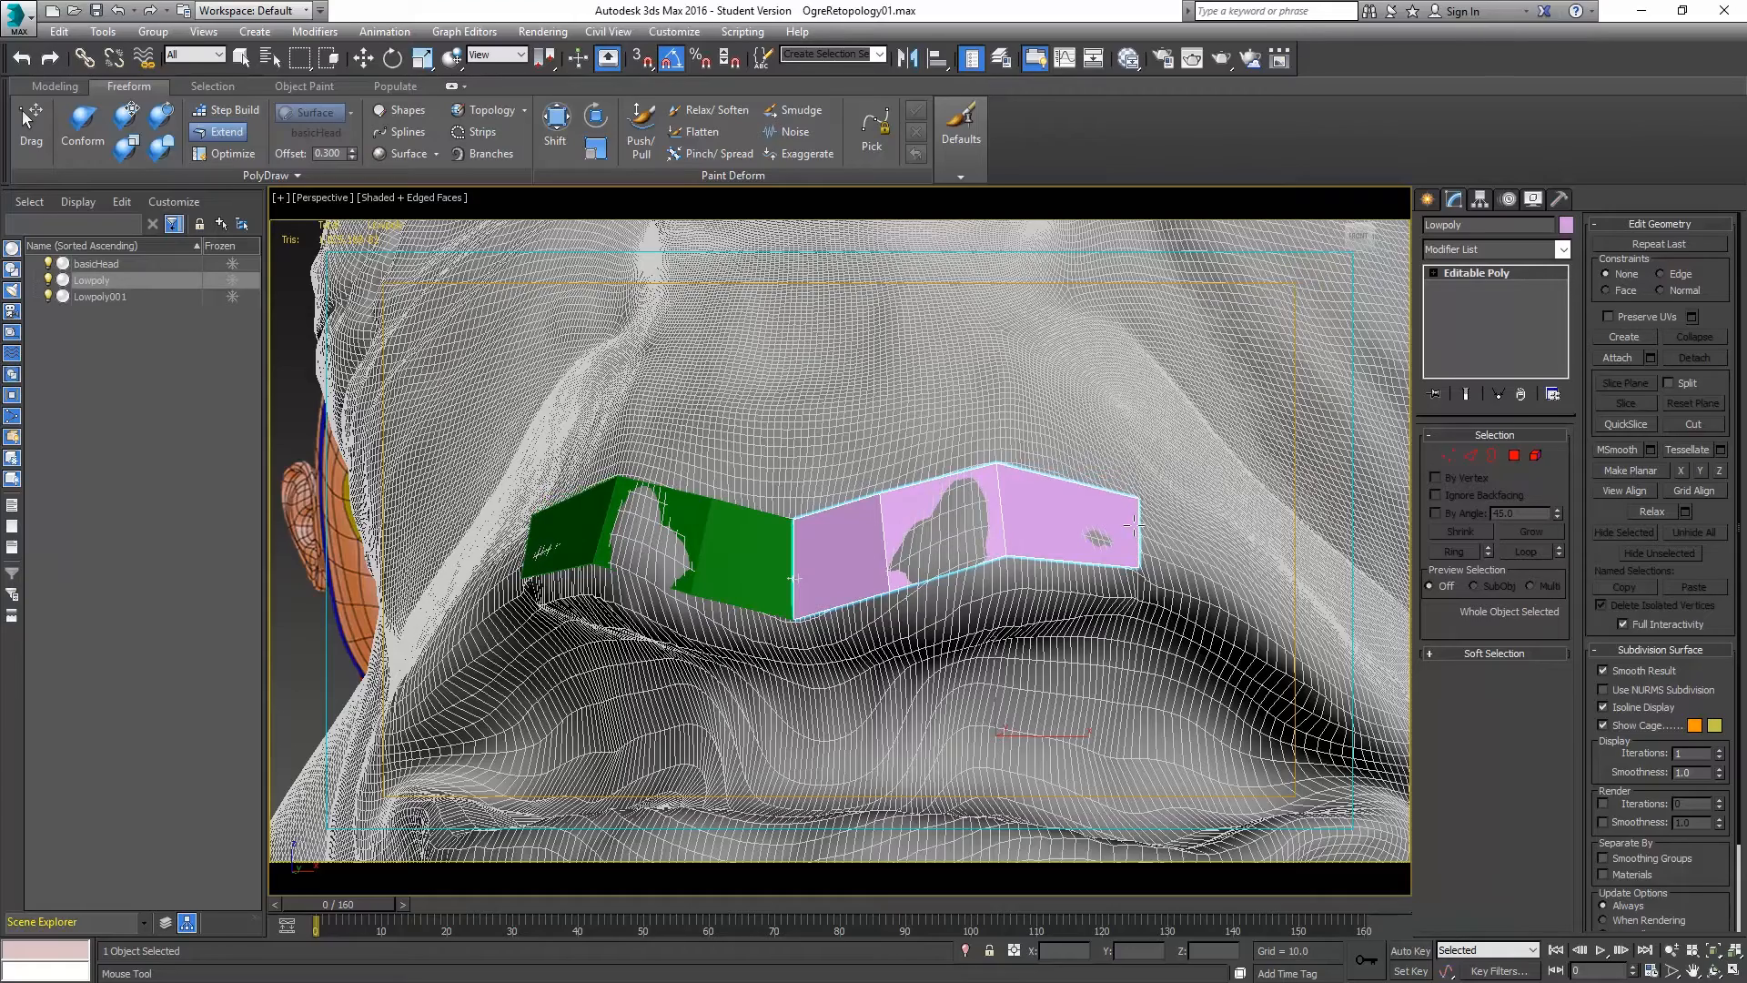
Continue the upper-lip strip with two further quads running down toward the corner of the mouth.
{"action": "middle_click_drag", "start_coordinate": [1225, 573], "coordinate": [1056, 521], "text": "alt"}
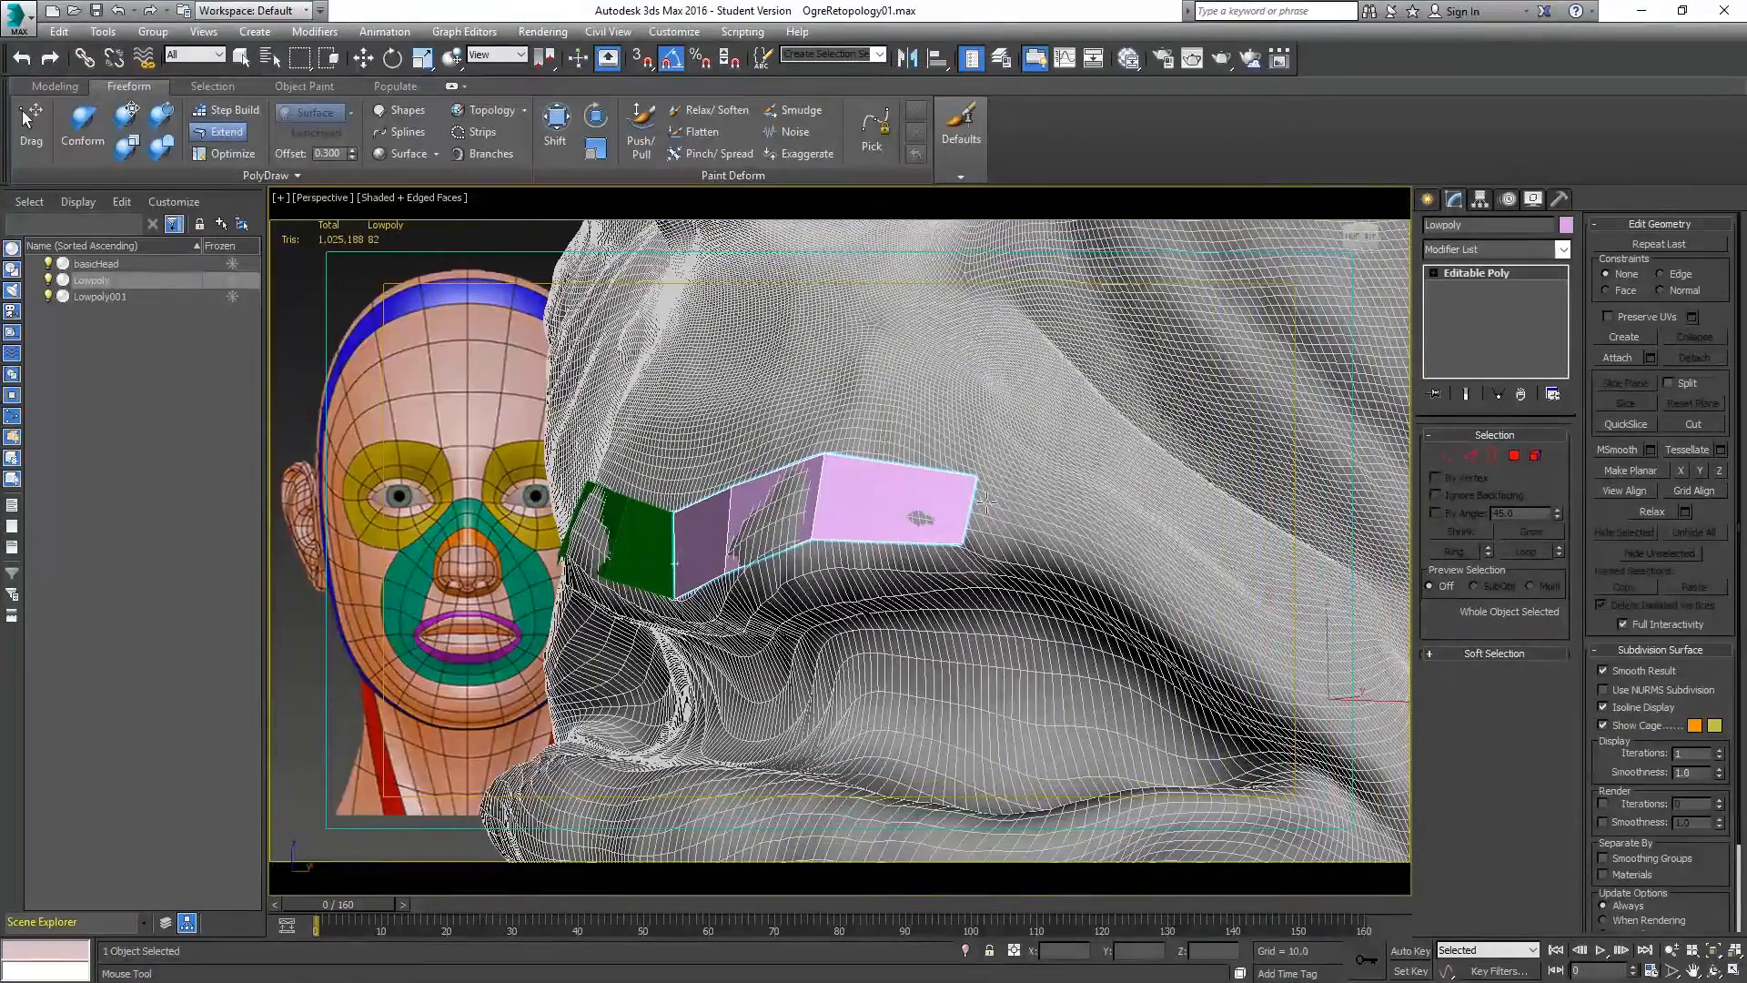
{"action": "left_click_drag", "start_coordinate": [1046, 513], "coordinate": [1260, 669]}
{"action": "scroll", "coordinate": [1261, 669], "scroll_direction": "down", "scroll_amount": 5}
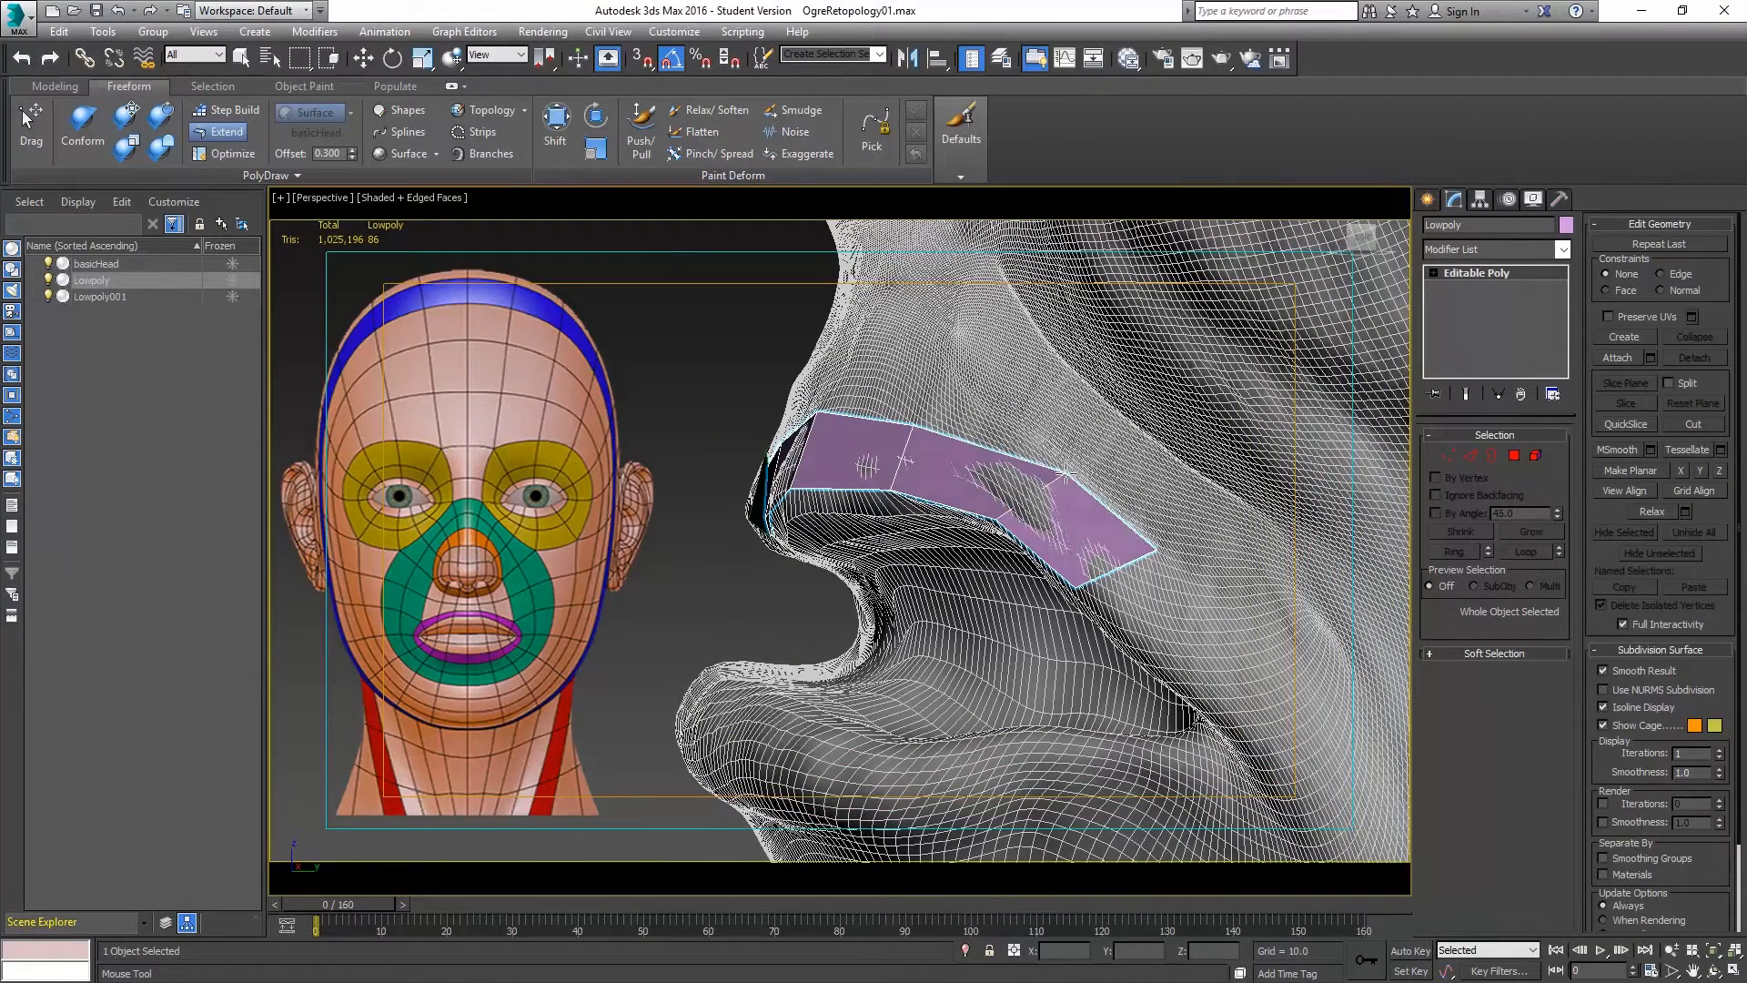
Reposition an upper-edge vertex of the upper-lip strip and extend the strip with two more quads down to the mouth corner.
{"action": "left_click_drag", "start_coordinate": [913, 430], "coordinate": [919, 403]}
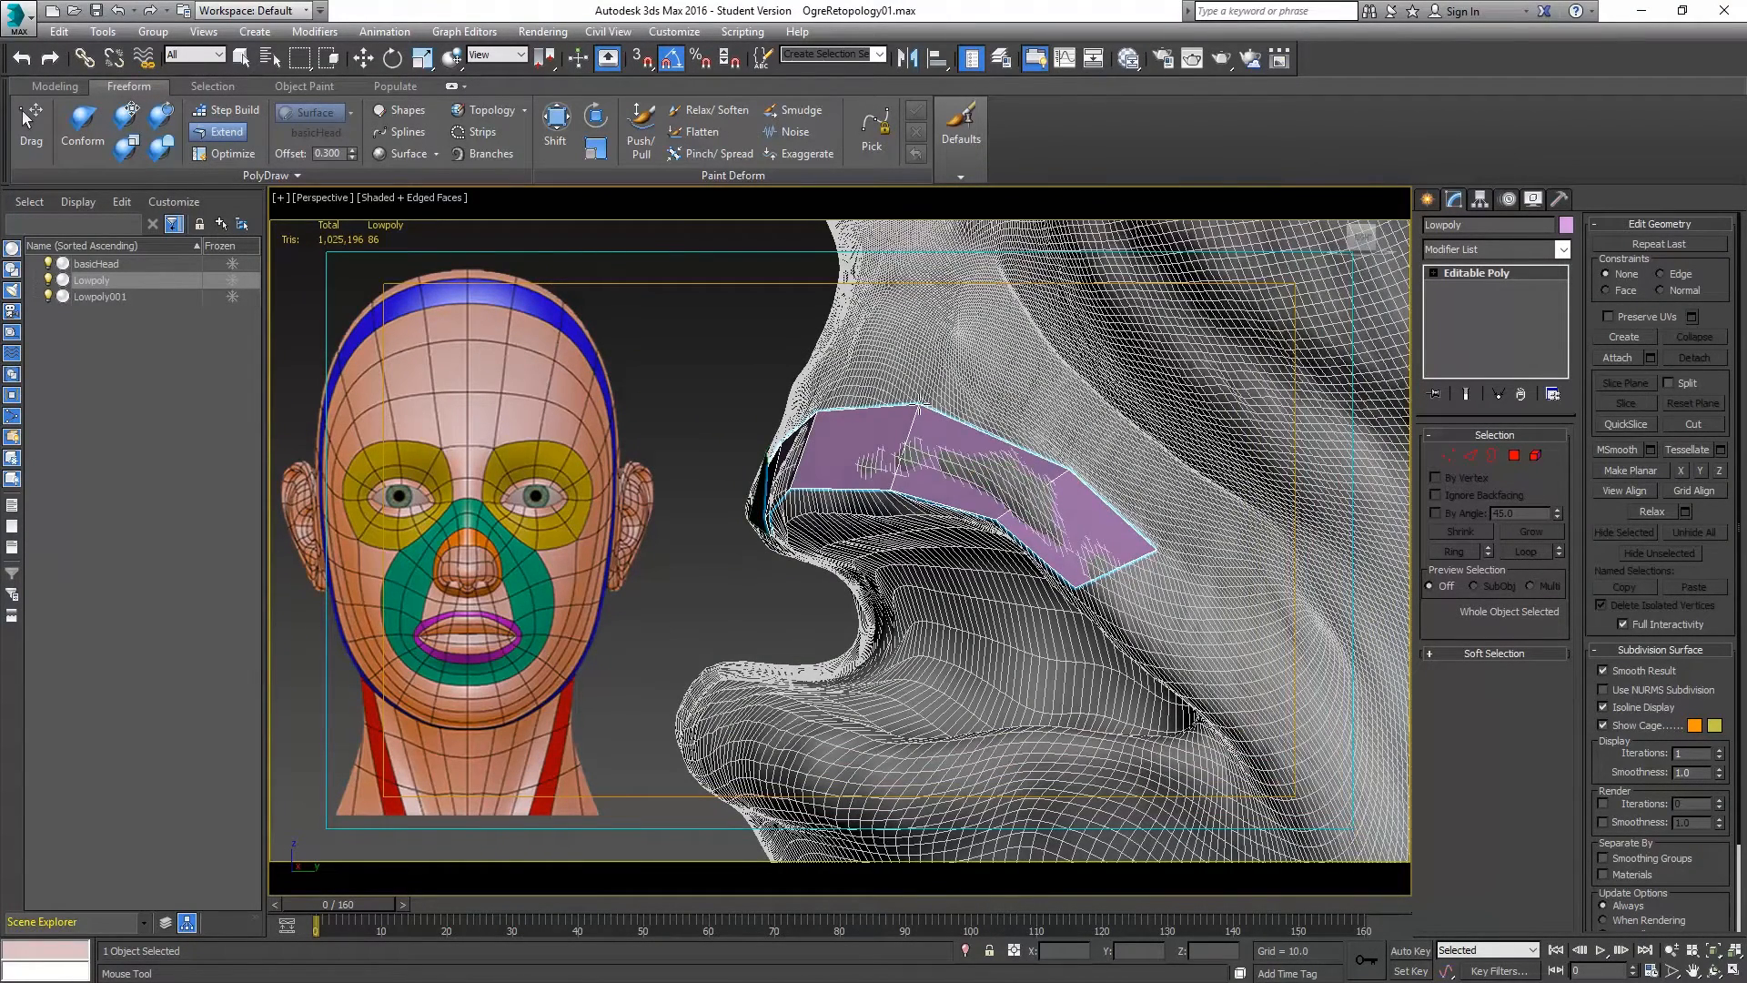
{"action": "left_click_drag", "start_coordinate": [1141, 575], "coordinate": [1236, 676], "text": "shift"}
{"action": "middle_click_drag", "start_coordinate": [1190, 719], "coordinate": [1133, 582], "text": "alt"}
{"action": "left_click_drag", "start_coordinate": [1122, 569], "coordinate": [1138, 678]}
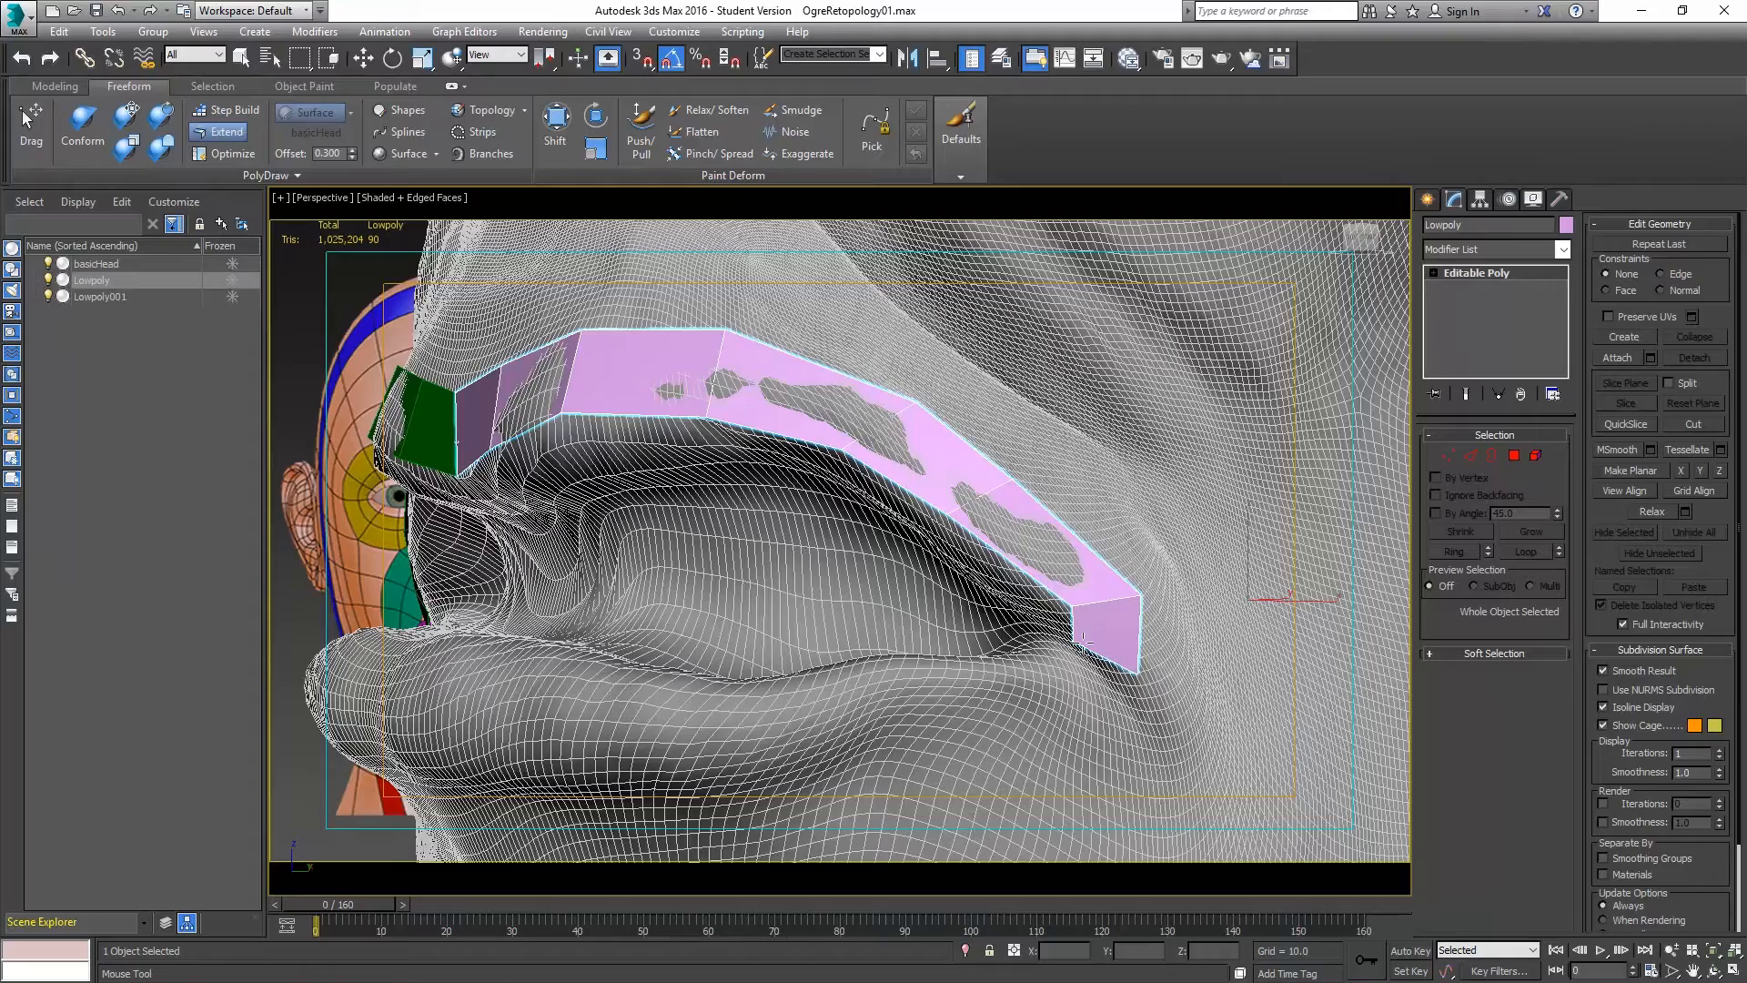
Wrap the quad strip around the mouth corner and continue it inward along the outer part of the lower lip.
{"action": "scroll", "coordinate": [1123, 669], "scroll_direction": "down", "scroll_amount": 6}
{"action": "middle_click_drag", "start_coordinate": [1123, 669], "coordinate": [1115, 656], "text": "alt"}
{"action": "scroll", "coordinate": [1115, 655], "scroll_direction": "up", "scroll_amount": 6}
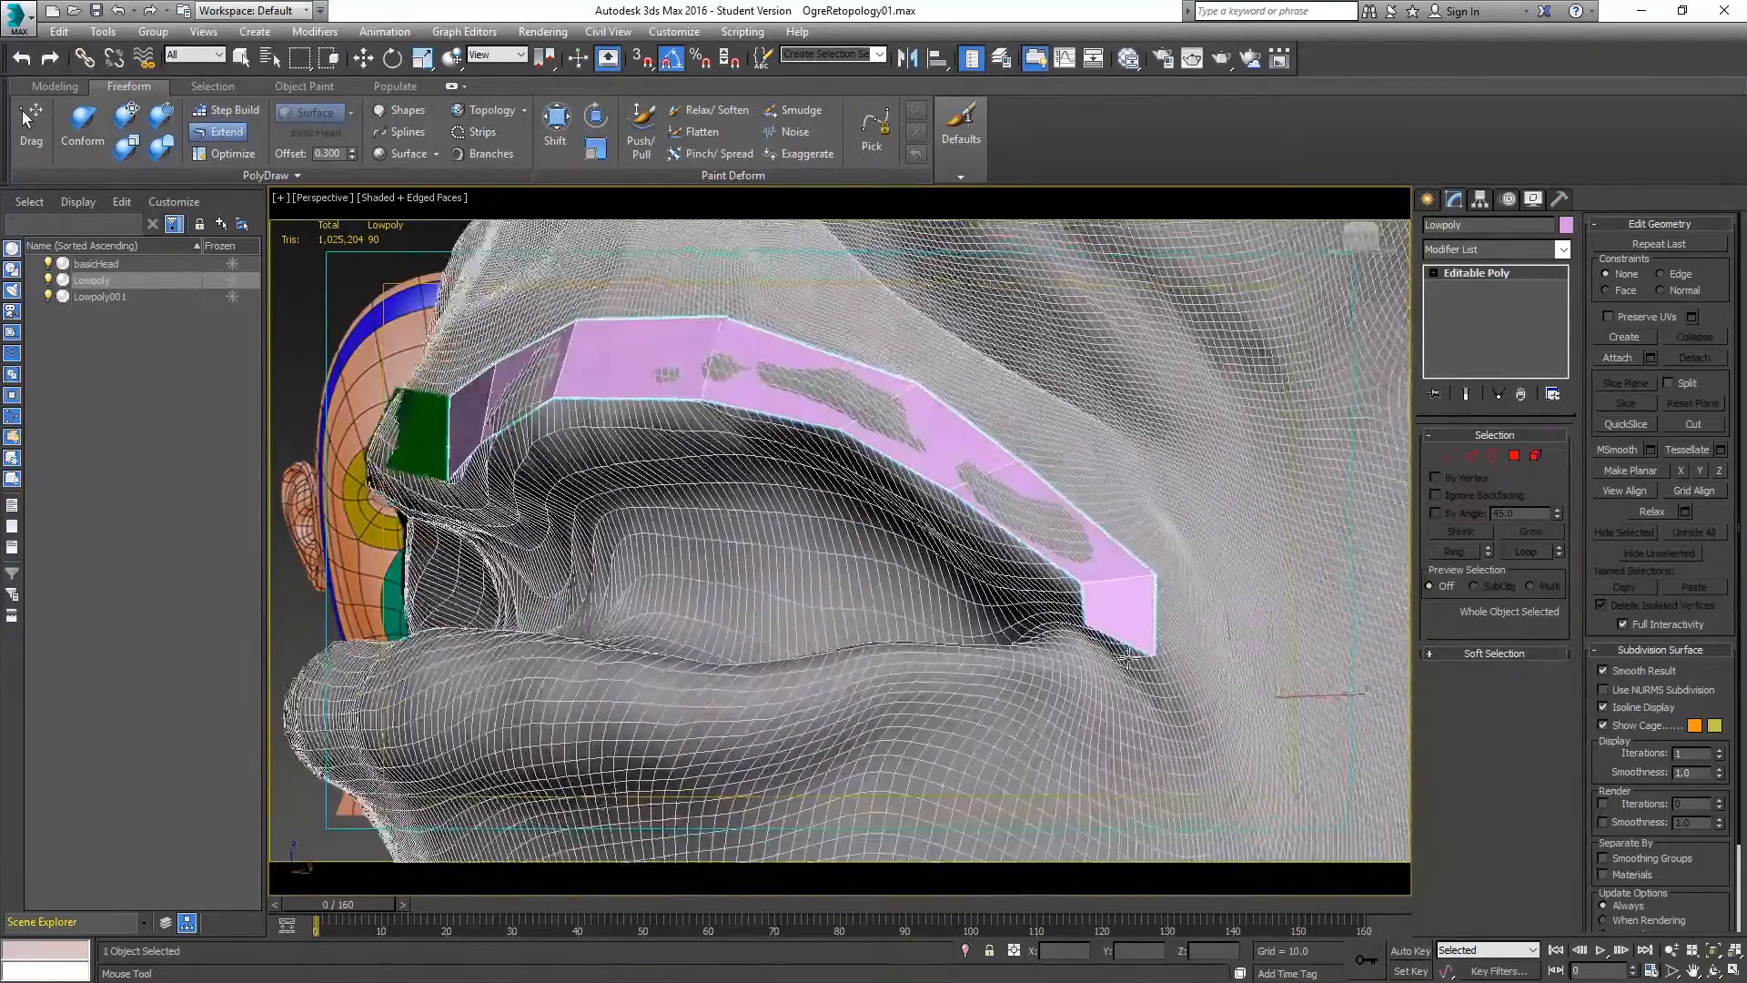
{"action": "left_click_drag", "start_coordinate": [1107, 648], "coordinate": [1095, 716], "text": "shift"}
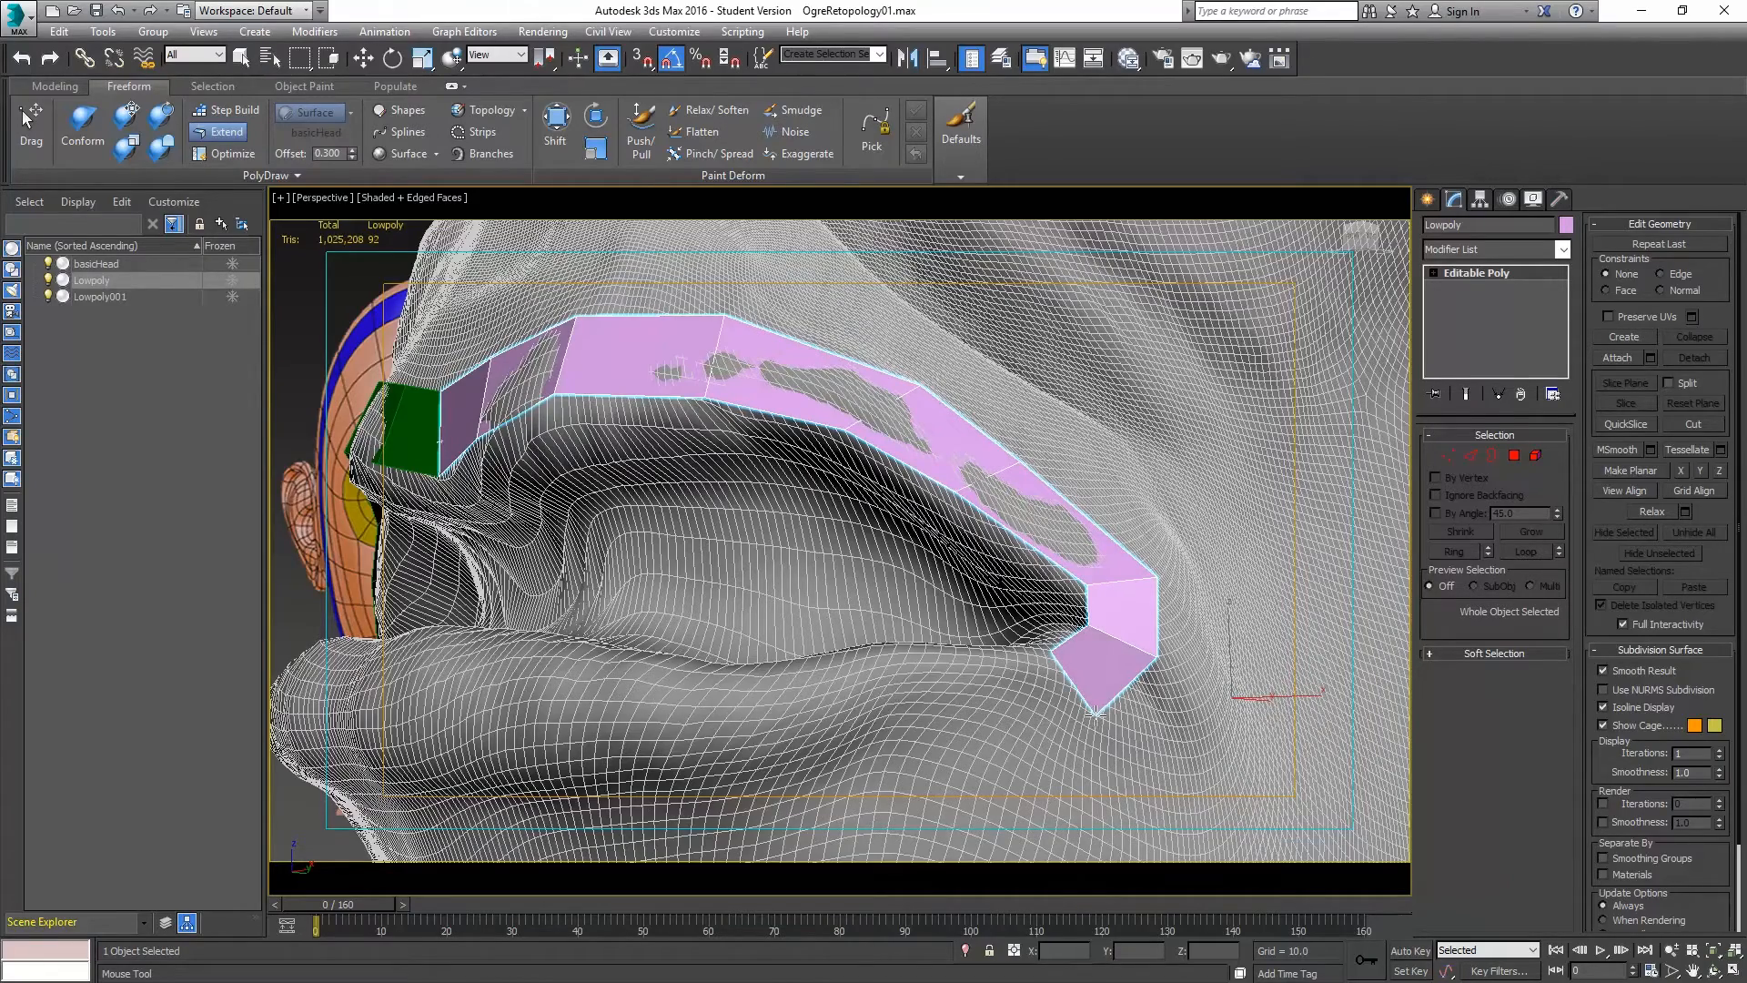
{"action": "middle_click_drag", "start_coordinate": [1061, 681], "coordinate": [1082, 660], "text": "alt"}
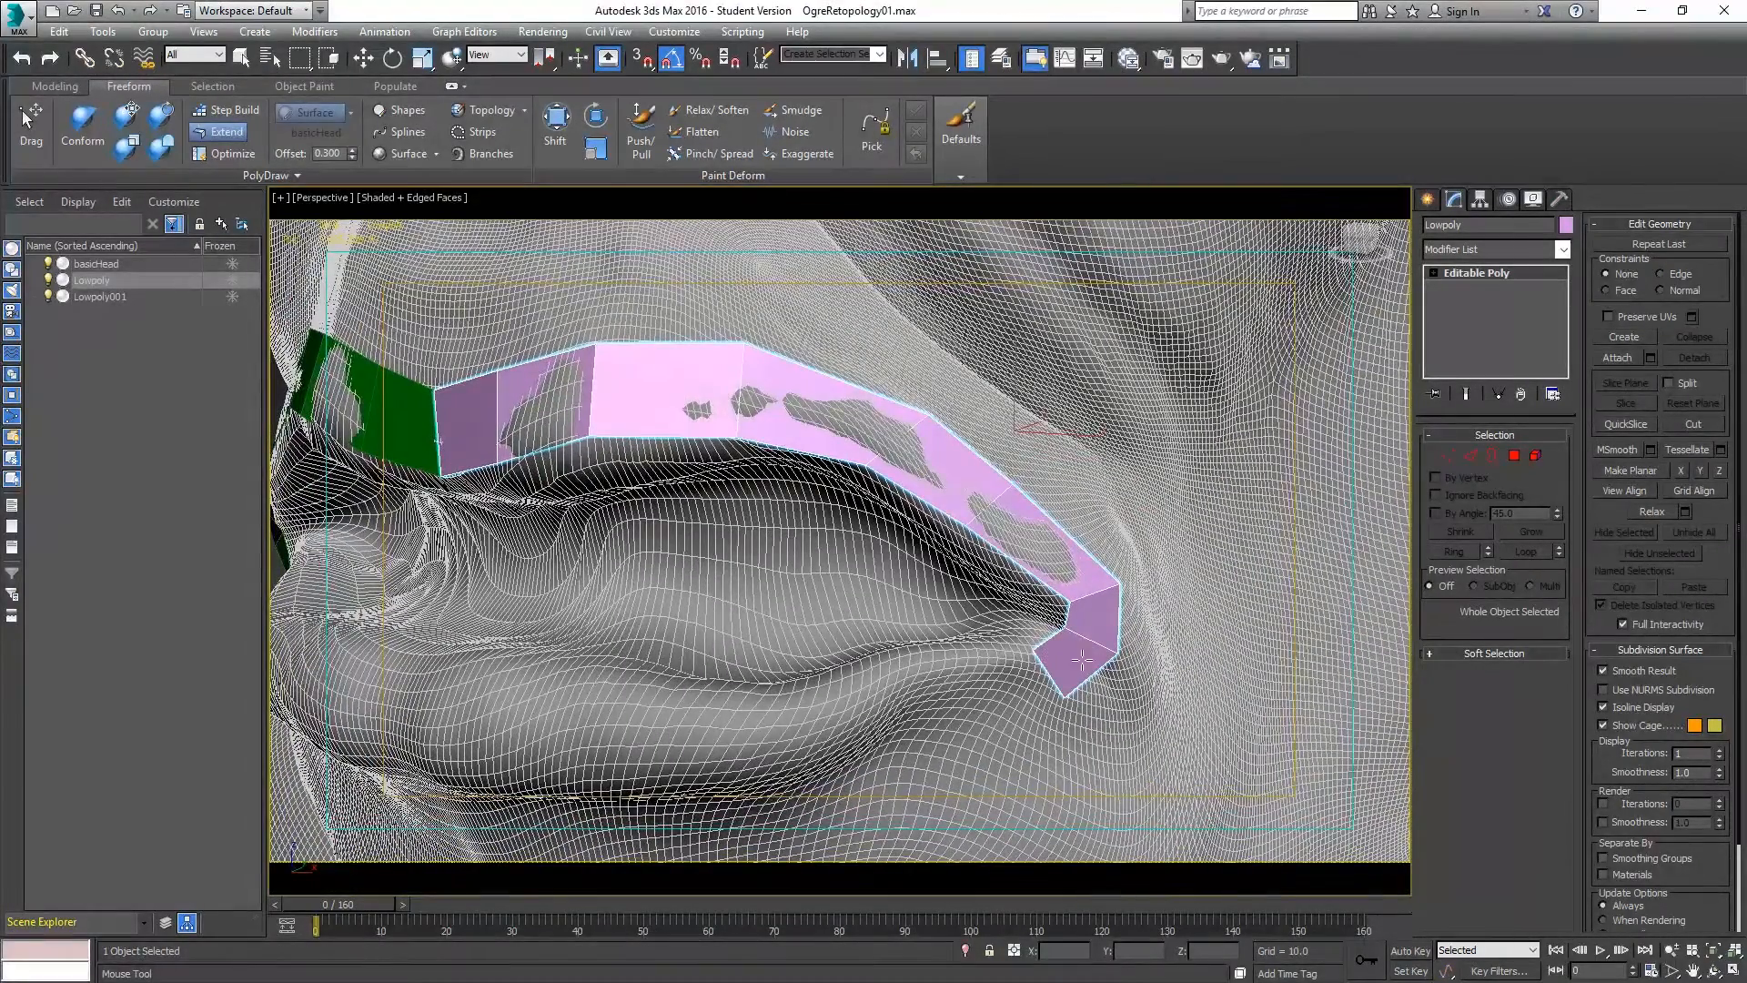
{"action": "left_click_drag", "start_coordinate": [1037, 678], "coordinate": [893, 685], "text": "shift"}
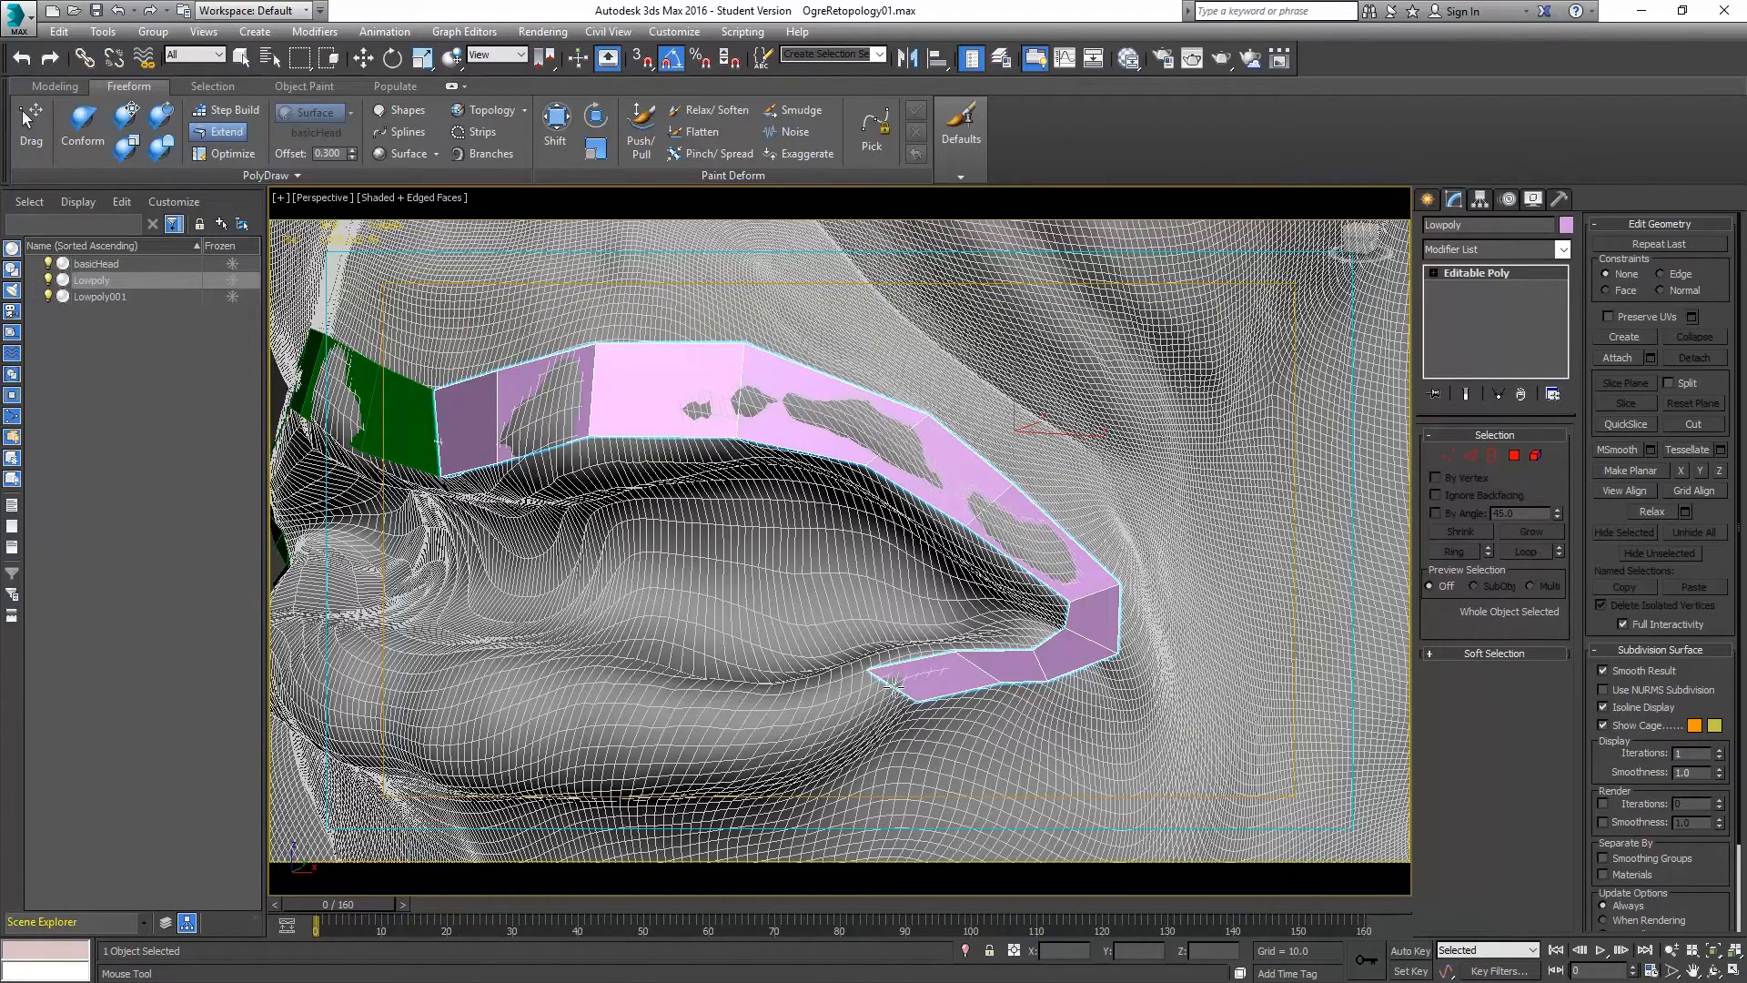
{"action": "middle_click_drag", "start_coordinate": [904, 700], "coordinate": [909, 670], "text": "alt"}
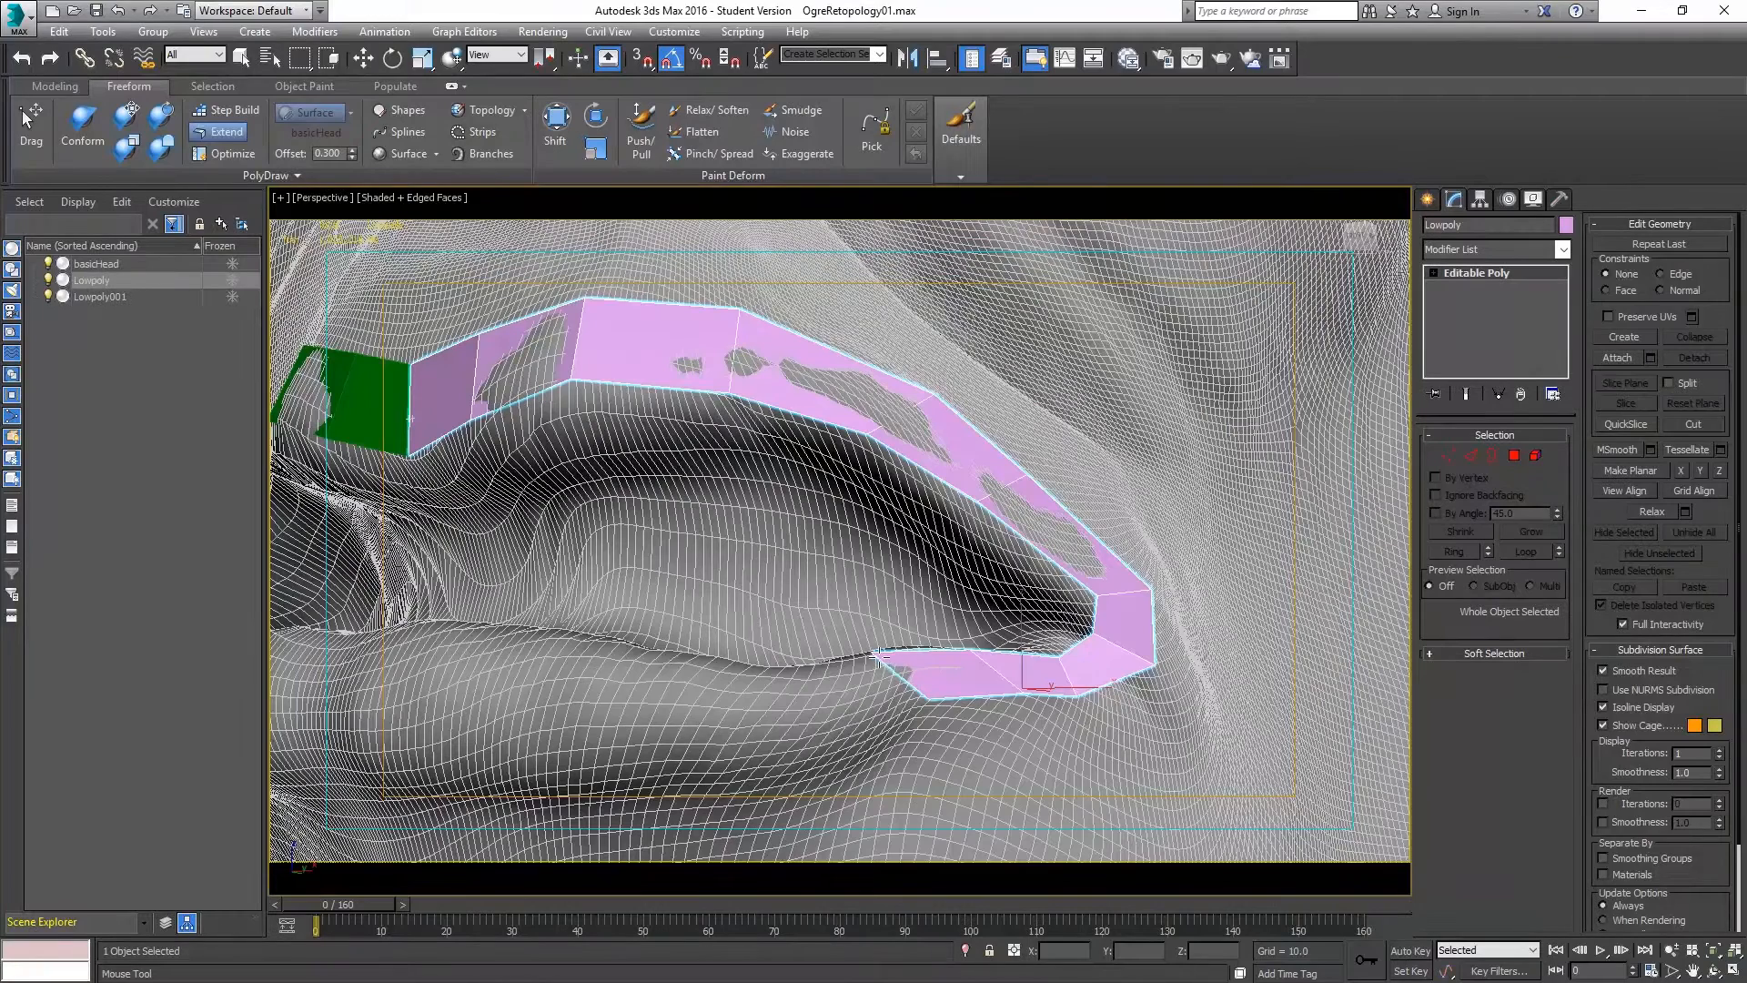
Extend the lower-lip strip with three further quads toward the face's midline, adjusting their vertices to follow the lip.
{"action": "left_click_drag", "start_coordinate": [875, 651], "coordinate": [801, 741]}
{"action": "mouse_move", "coordinate": [811, 669]}
{"action": "middle_mouse_down", "text": "alt"}
{"action": "mouse_move", "coordinate": [828, 724]}
{"action": "mouse_move", "coordinate": [797, 693]}
{"action": "middle_mouse_up", "text": "alt"}
{"action": "left_click_drag", "start_coordinate": [797, 694], "coordinate": [782, 692]}
{"action": "middle_click_drag", "start_coordinate": [809, 709], "coordinate": [852, 677], "text": "alt"}
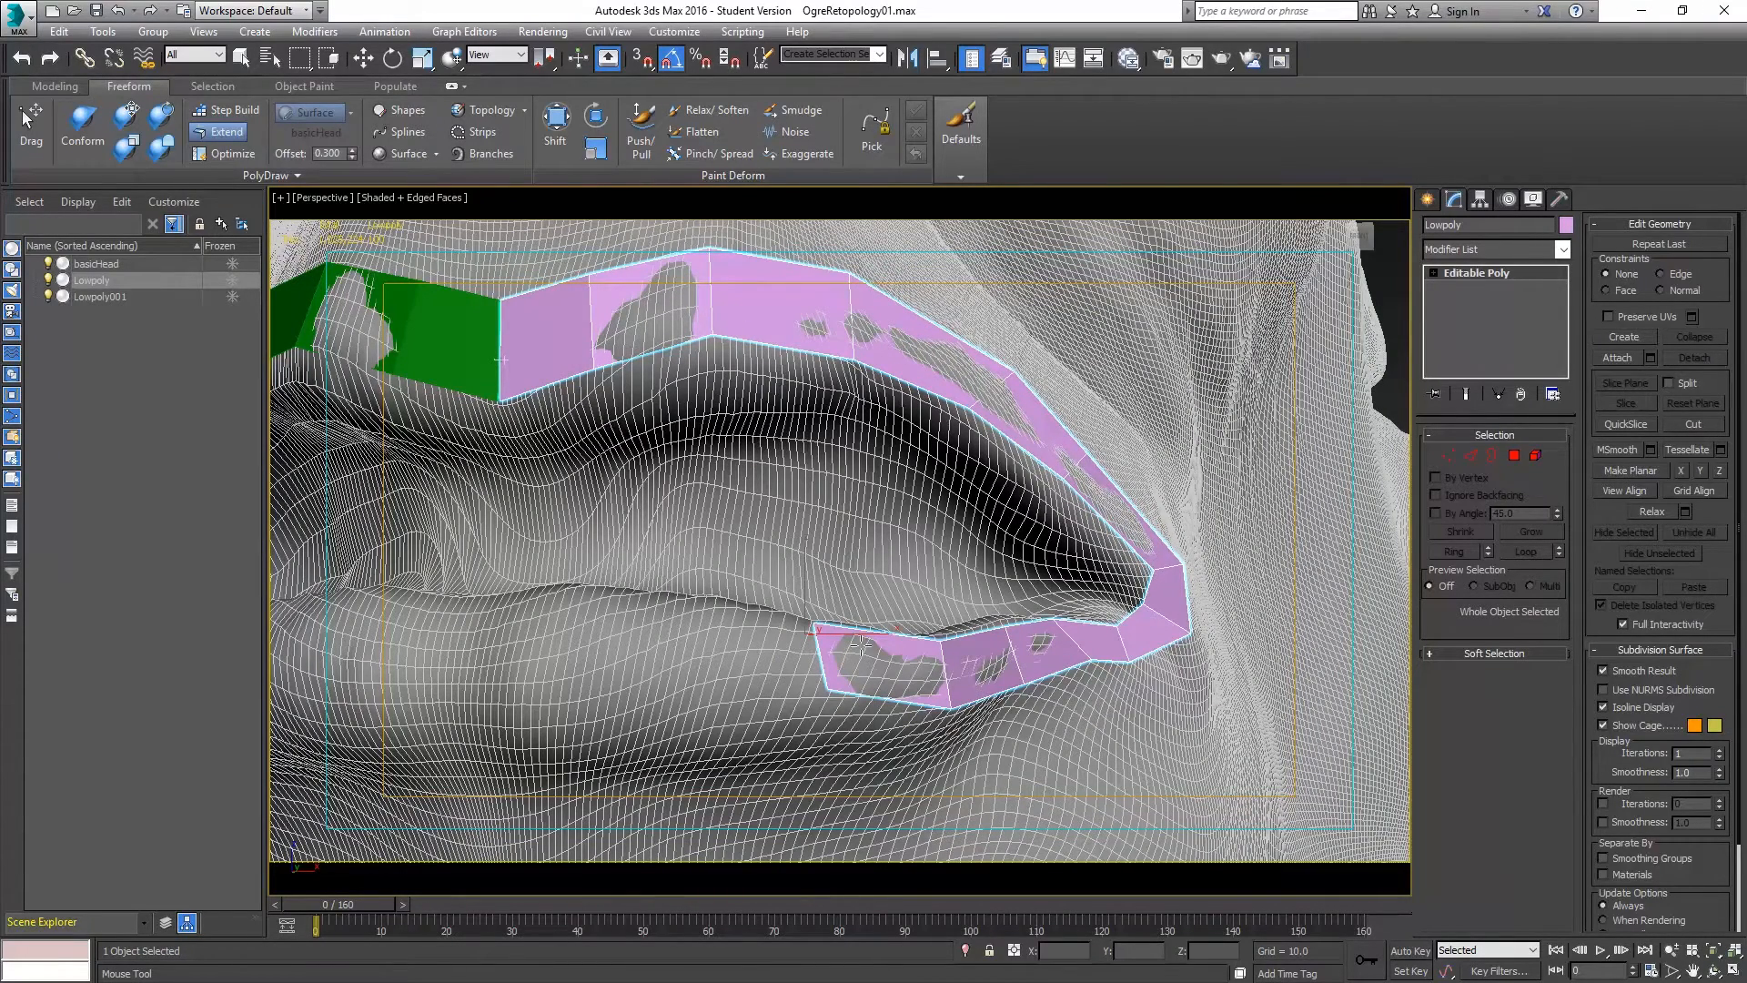
{"action": "mouse_move", "coordinate": [859, 671]}
{"action": "middle_mouse_down", "text": "alt"}
{"action": "mouse_move", "coordinate": [905, 628]}
{"action": "mouse_move", "coordinate": [846, 666]}
{"action": "middle_mouse_up", "text": "alt"}
{"action": "left_click_drag", "start_coordinate": [845, 667], "coordinate": [800, 657]}
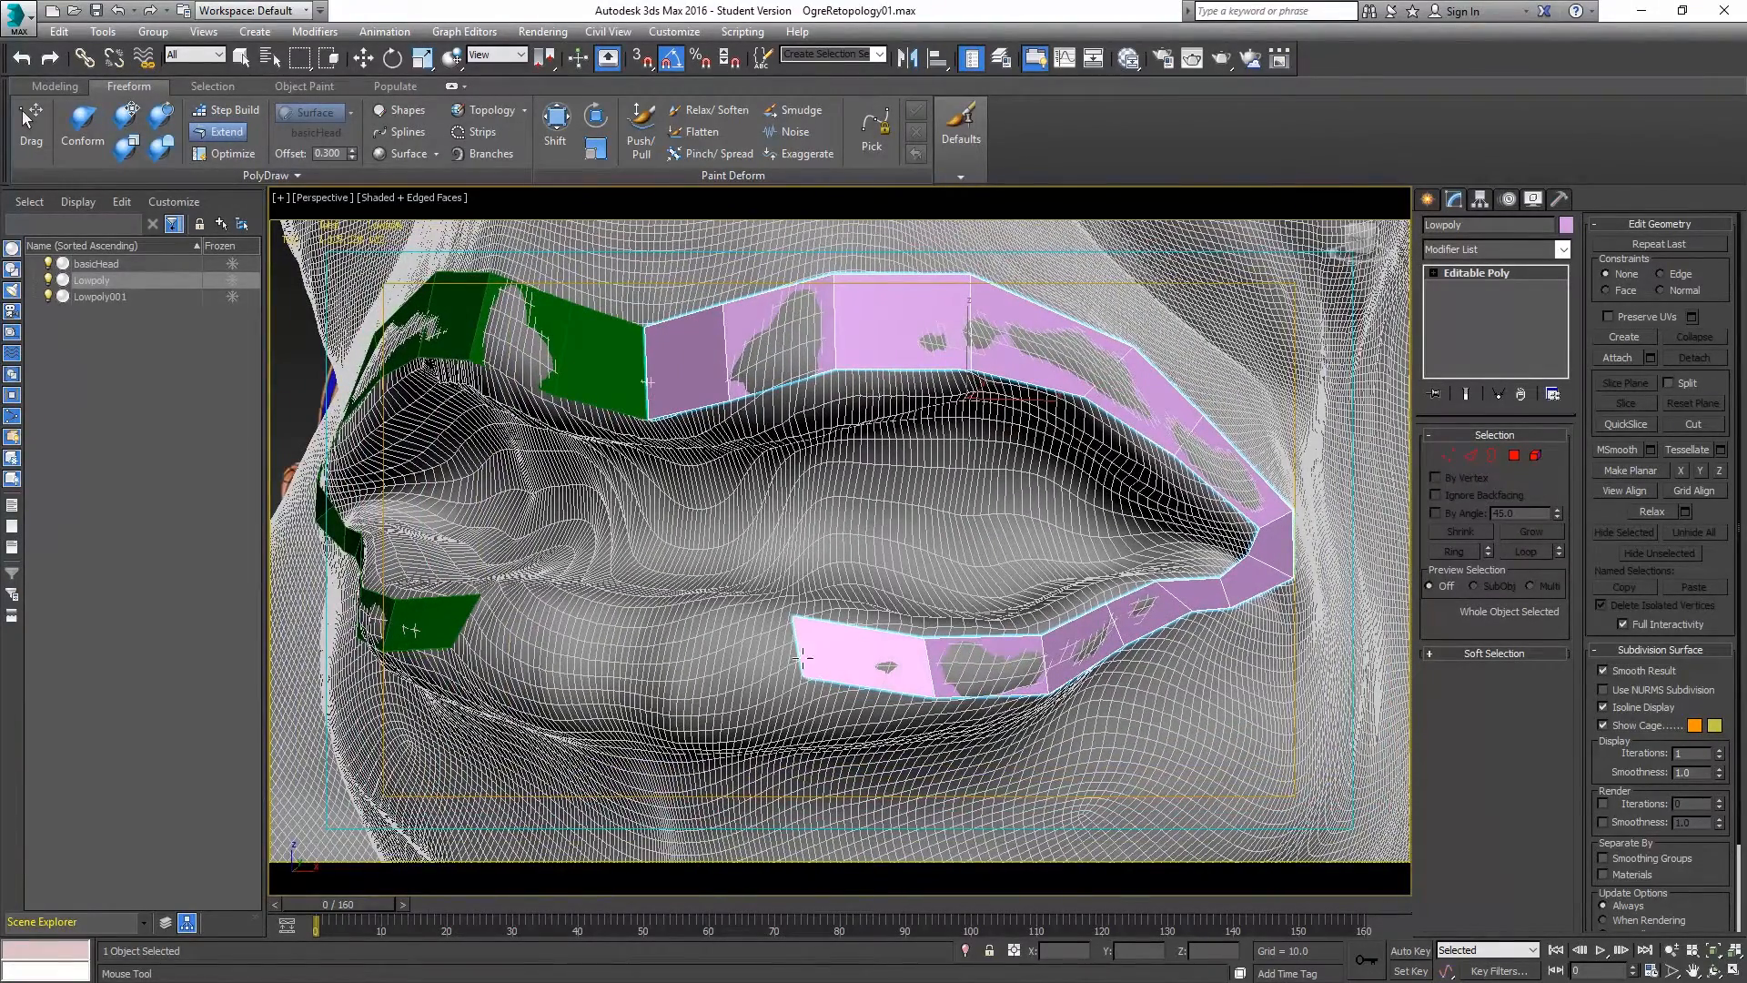
{"action": "left_click_drag", "start_coordinate": [793, 643], "coordinate": [674, 658]}
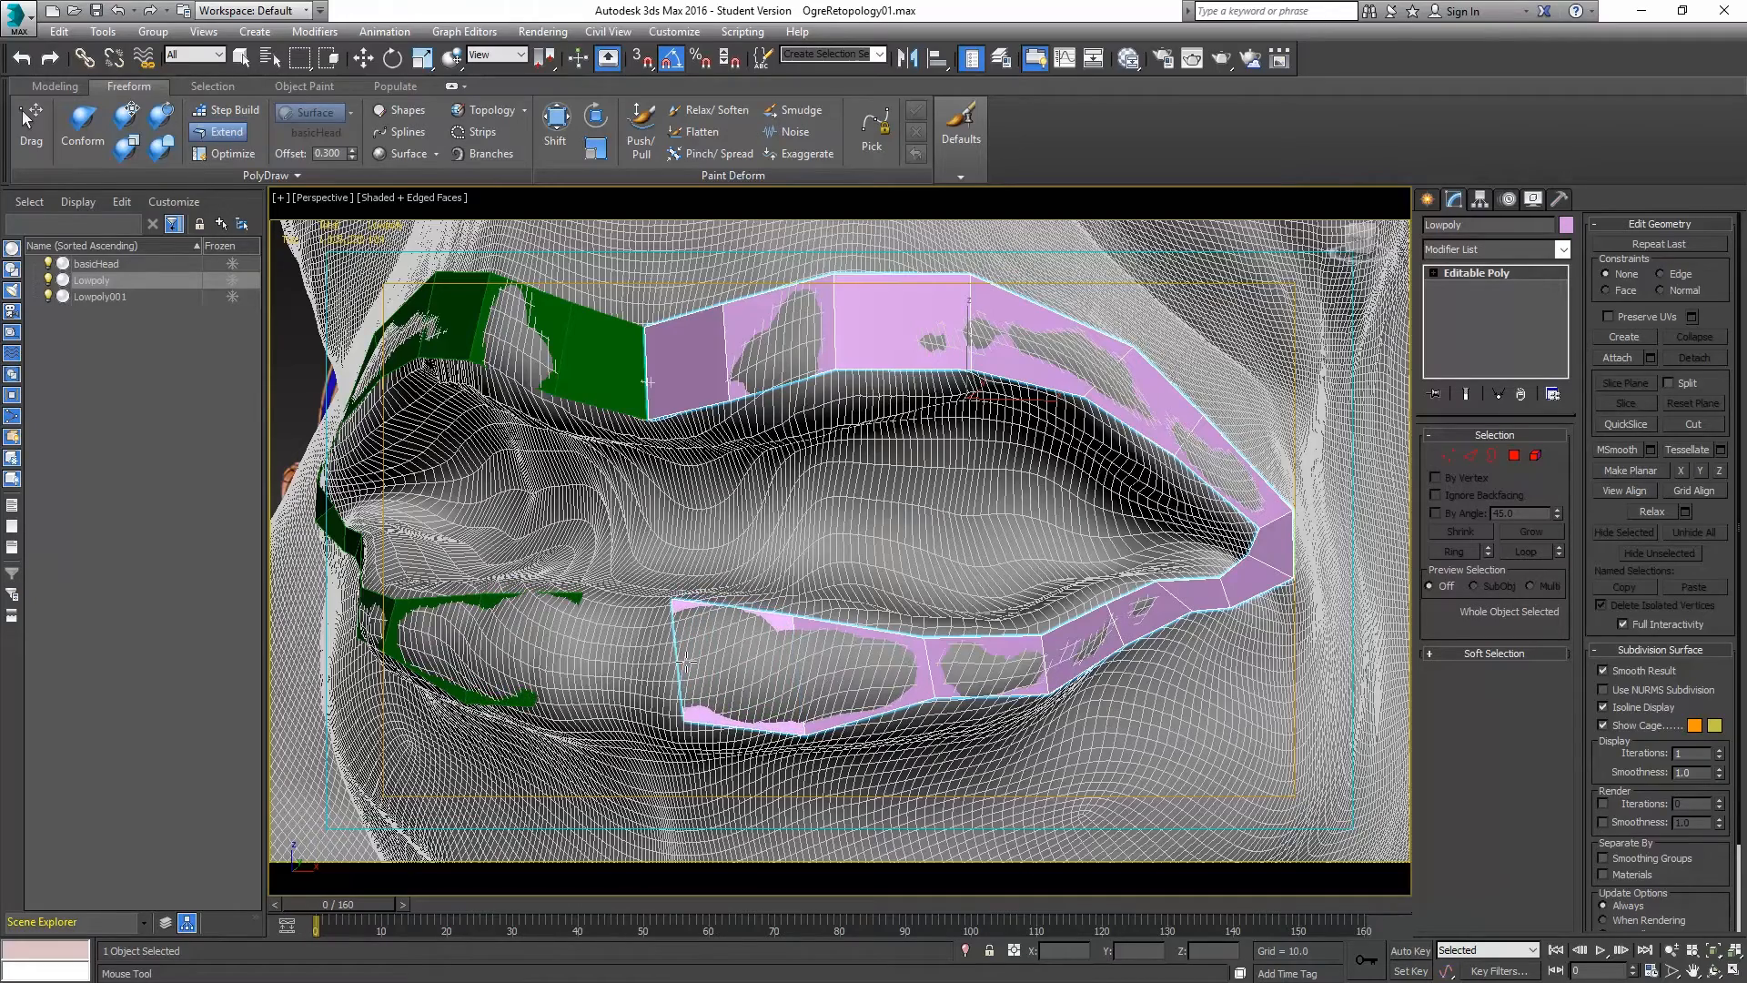
Move the lower-lip strip's two end vertices onto the face's midline so it meets the mirrored half.
{"action": "middle_click_drag", "start_coordinate": [673, 659], "coordinate": [744, 664], "text": "alt"}
{"action": "left_click_drag", "start_coordinate": [809, 764], "coordinate": [779, 769]}
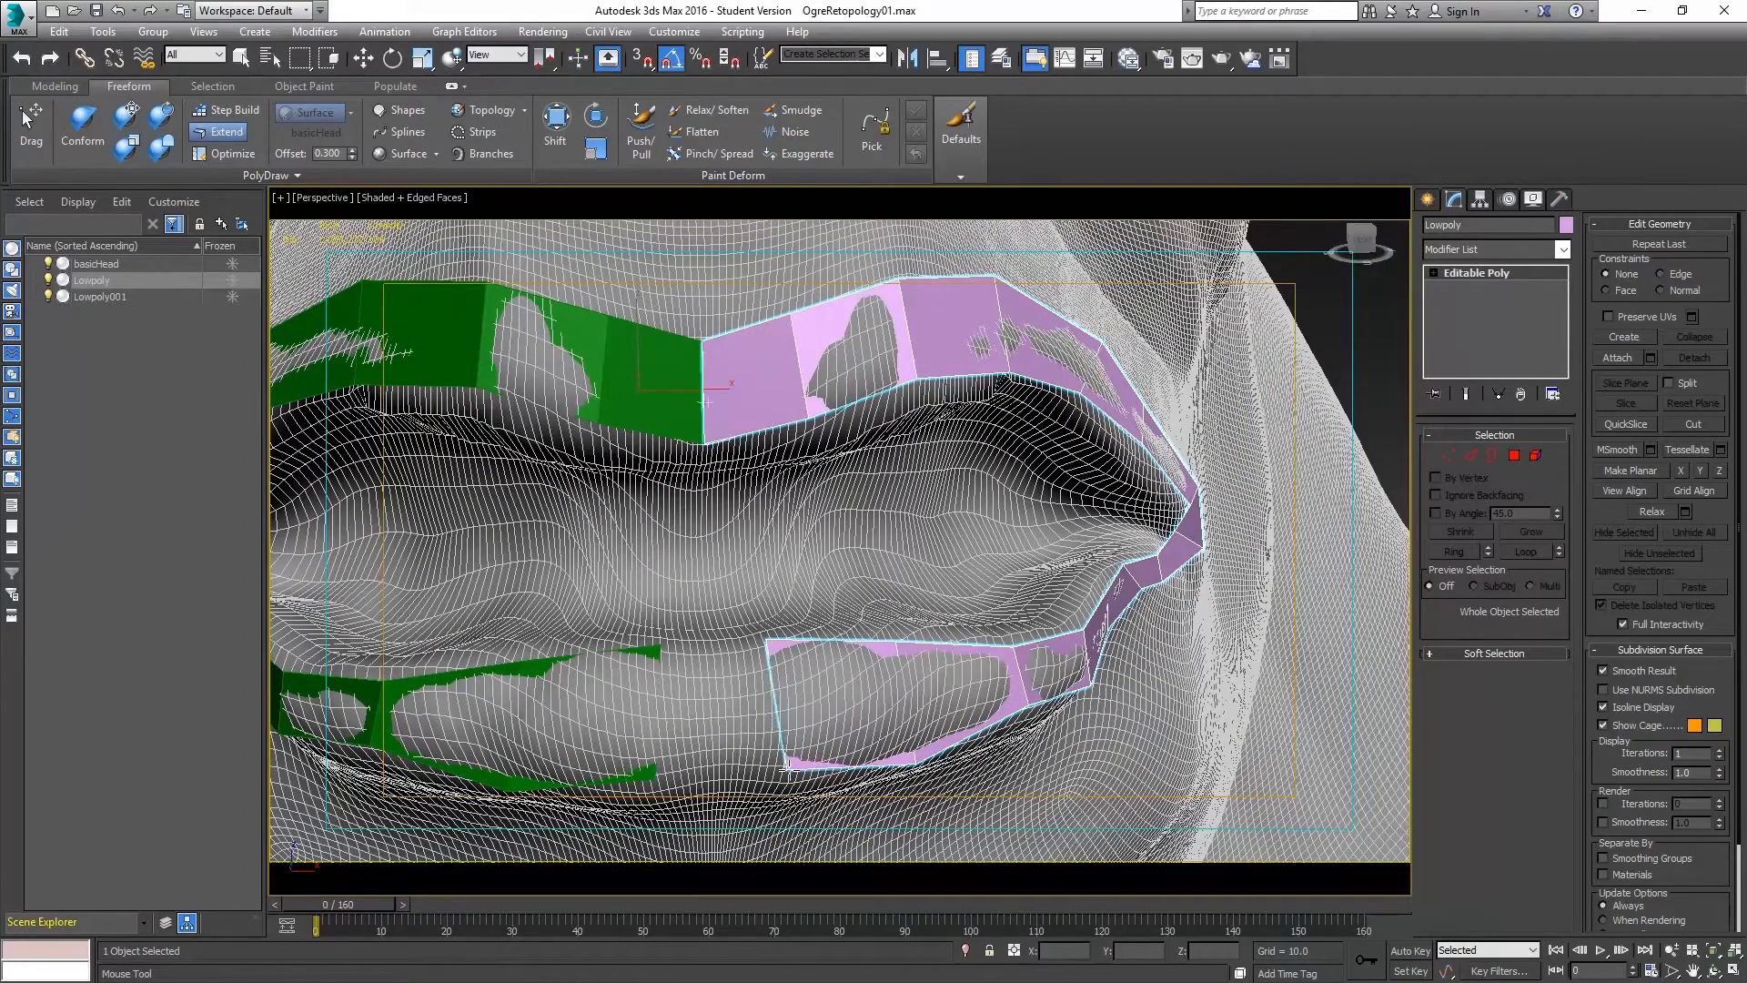
{"action": "left_click_drag", "start_coordinate": [759, 725], "coordinate": [741, 712]}
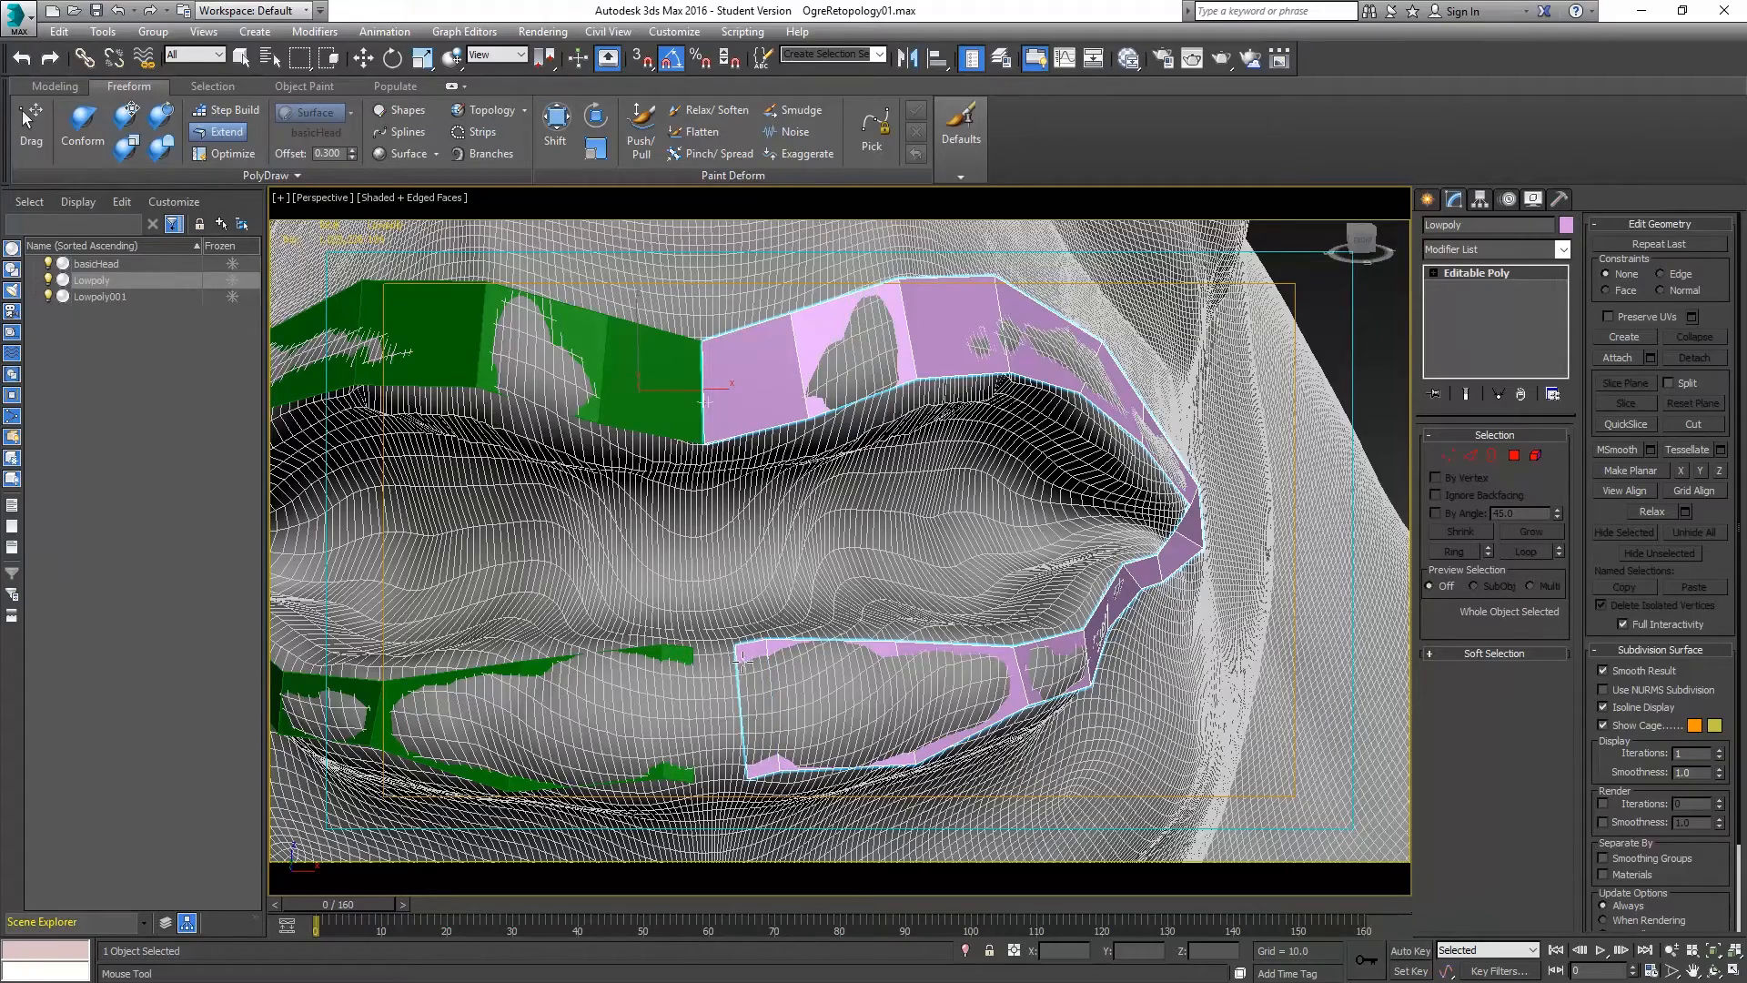
{"action": "scroll", "coordinate": [735, 694], "scroll_direction": "up", "scroll_amount": 5}
{"action": "left_click_drag", "start_coordinate": [747, 496], "coordinate": [652, 527]}
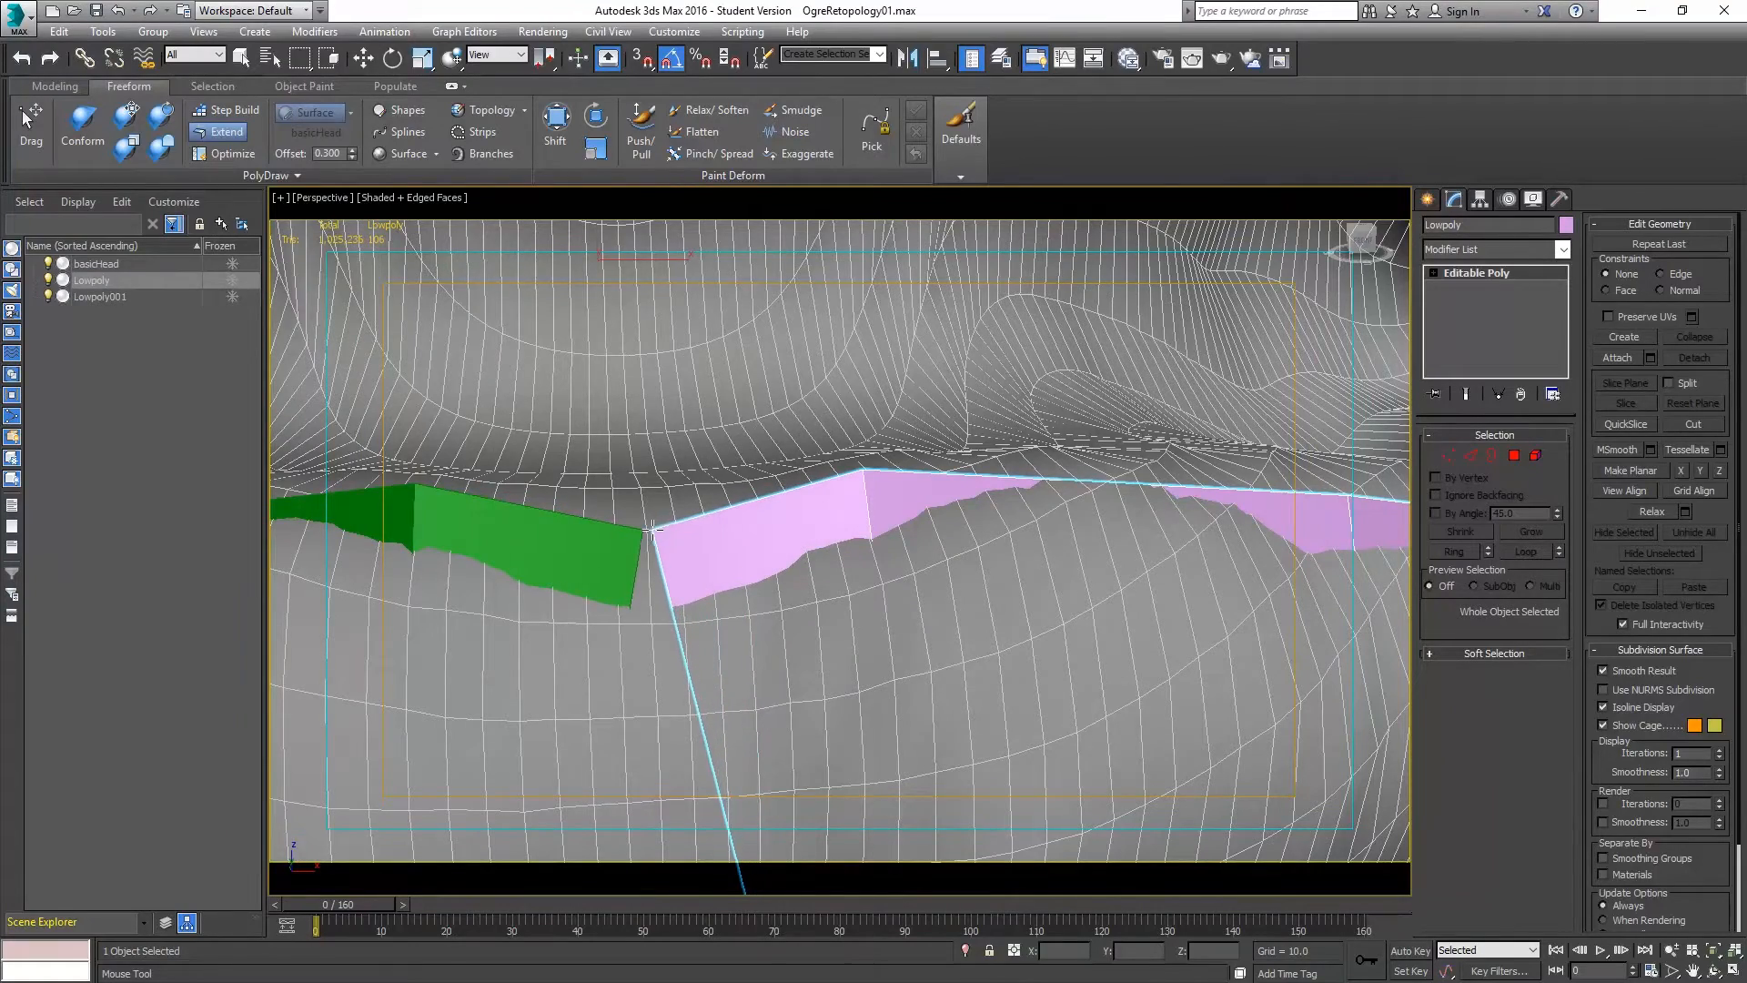
{"action": "scroll", "coordinate": [725, 616], "scroll_direction": "down", "scroll_amount": 4}
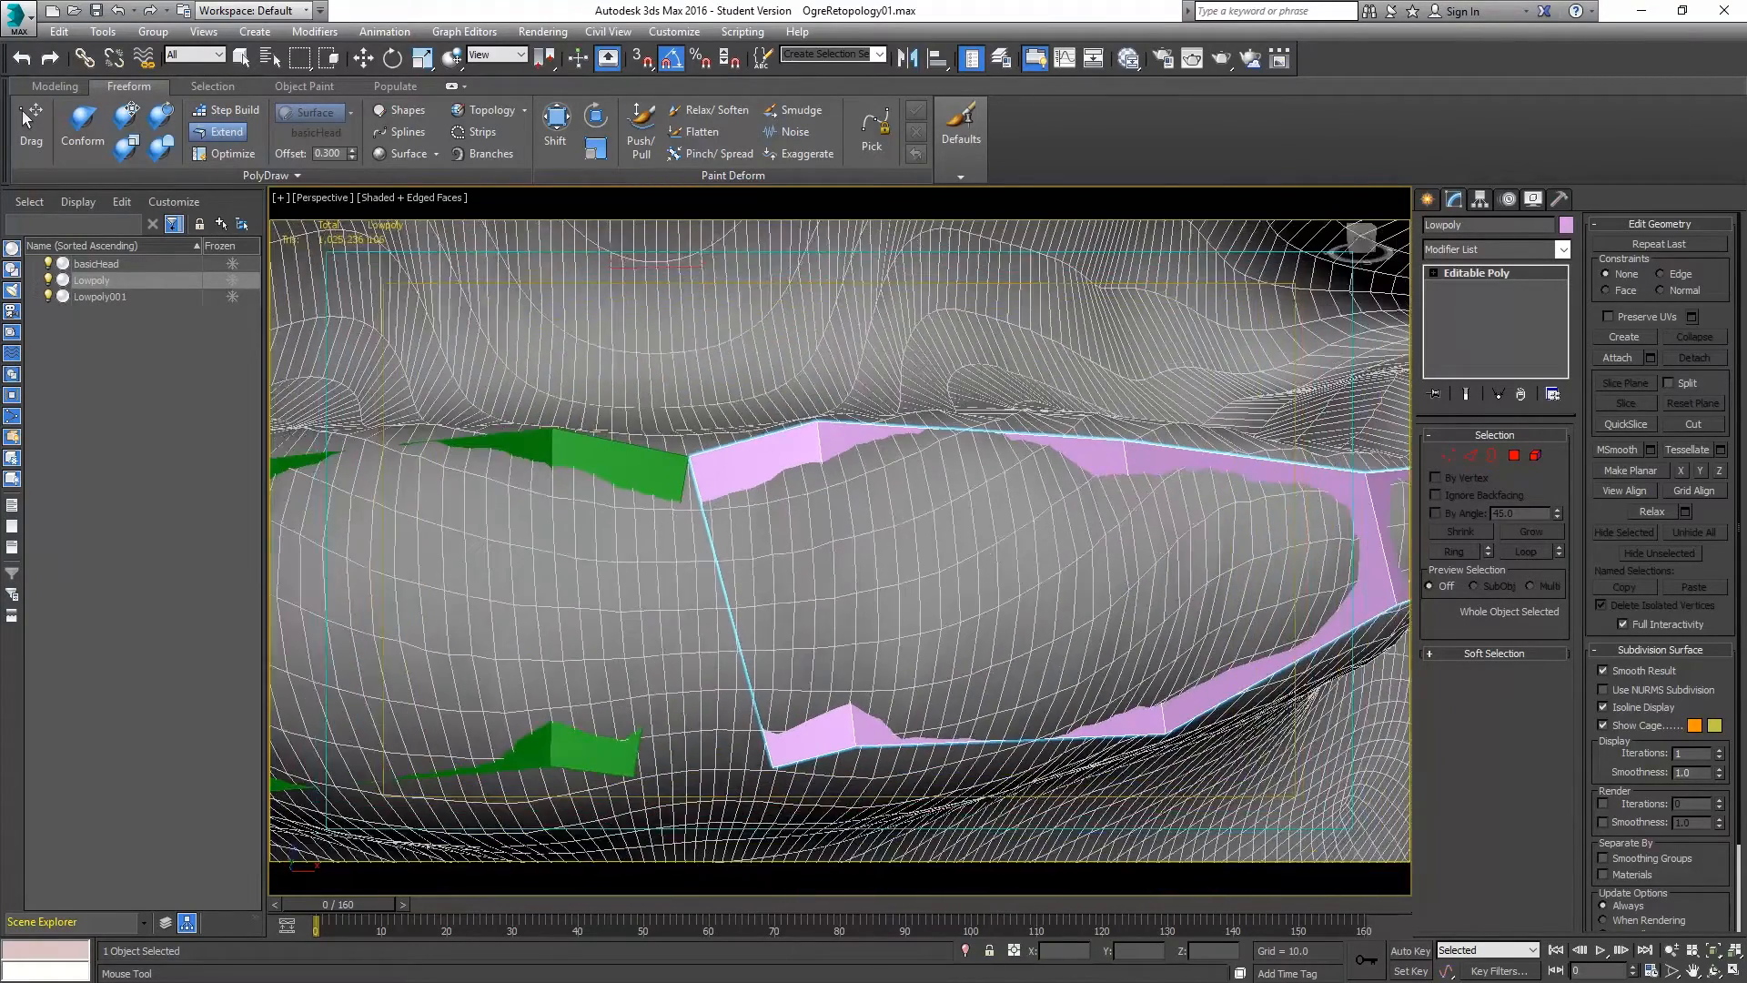
{"action": "scroll", "coordinate": [770, 771], "scroll_direction": "down", "scroll_amount": 1}
{"action": "left_click_drag", "start_coordinate": [774, 761], "coordinate": [708, 774]}
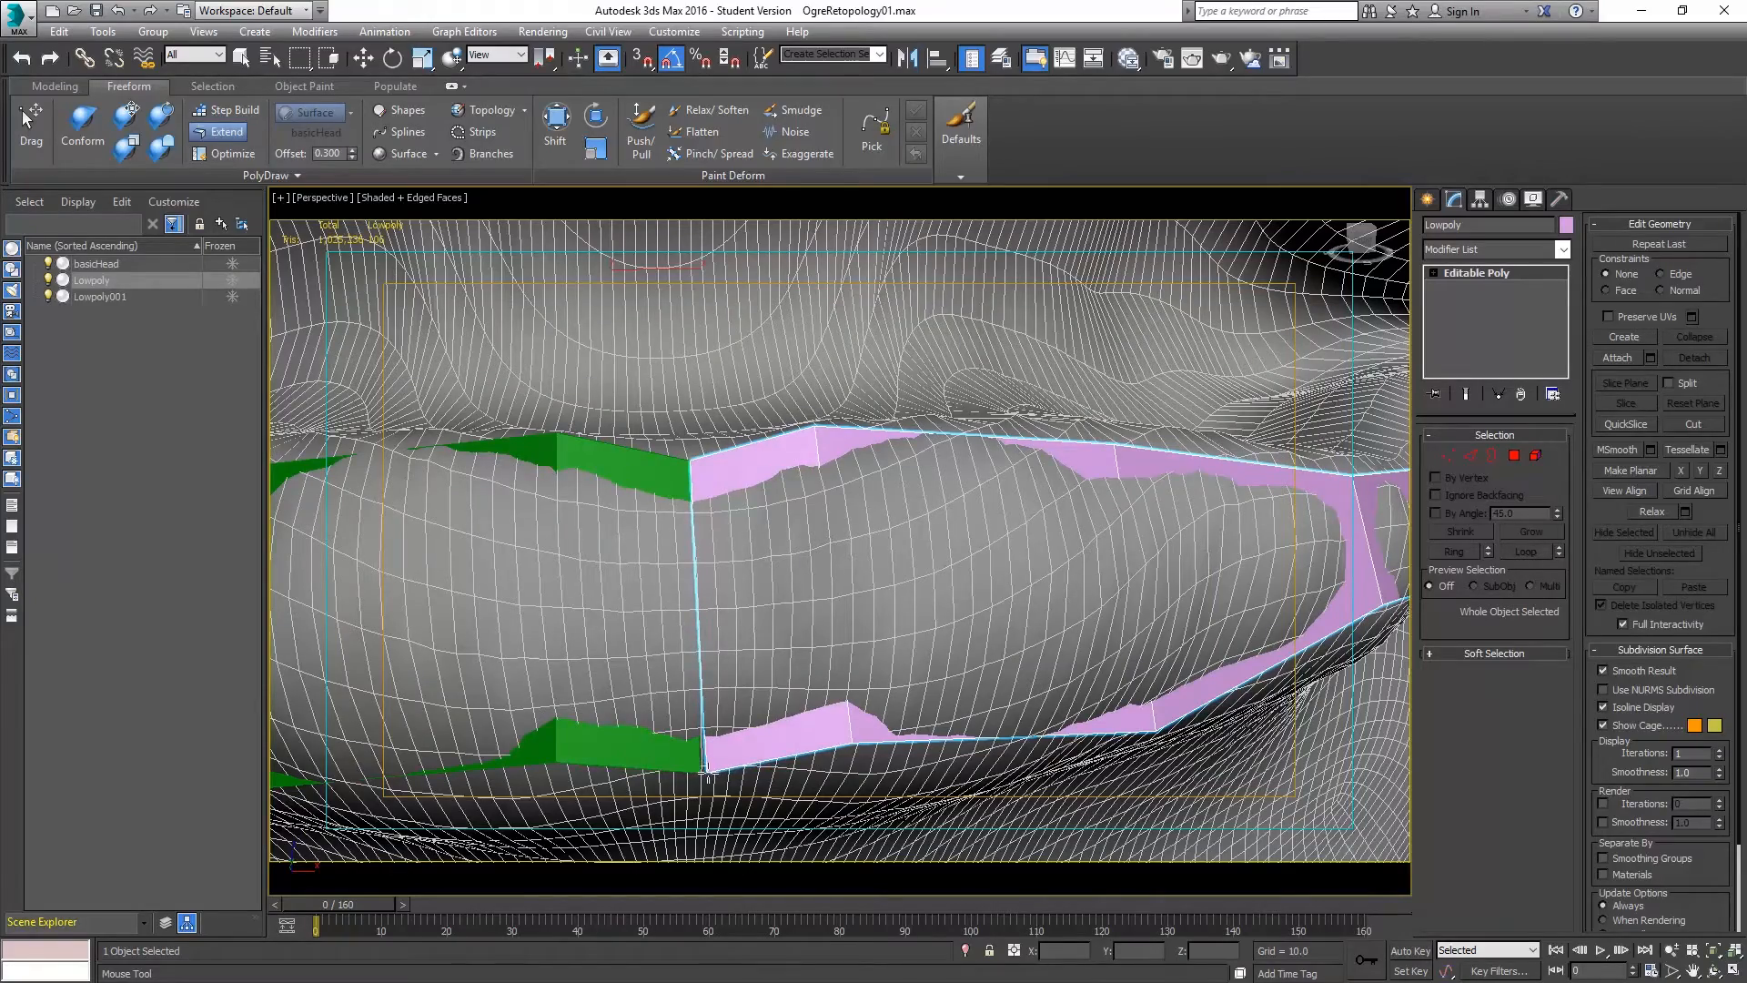
Start a second row above the upper lip with a quad beside the midline quad and fill the gap to the midline.
{"action": "middle_click_drag", "start_coordinate": [873, 664], "coordinate": [863, 667], "text": "alt"}
{"action": "scroll", "coordinate": [863, 667], "scroll_direction": "down", "scroll_amount": 5}
{"action": "middle_click_drag", "start_coordinate": [993, 554], "coordinate": [935, 455], "text": "alt"}
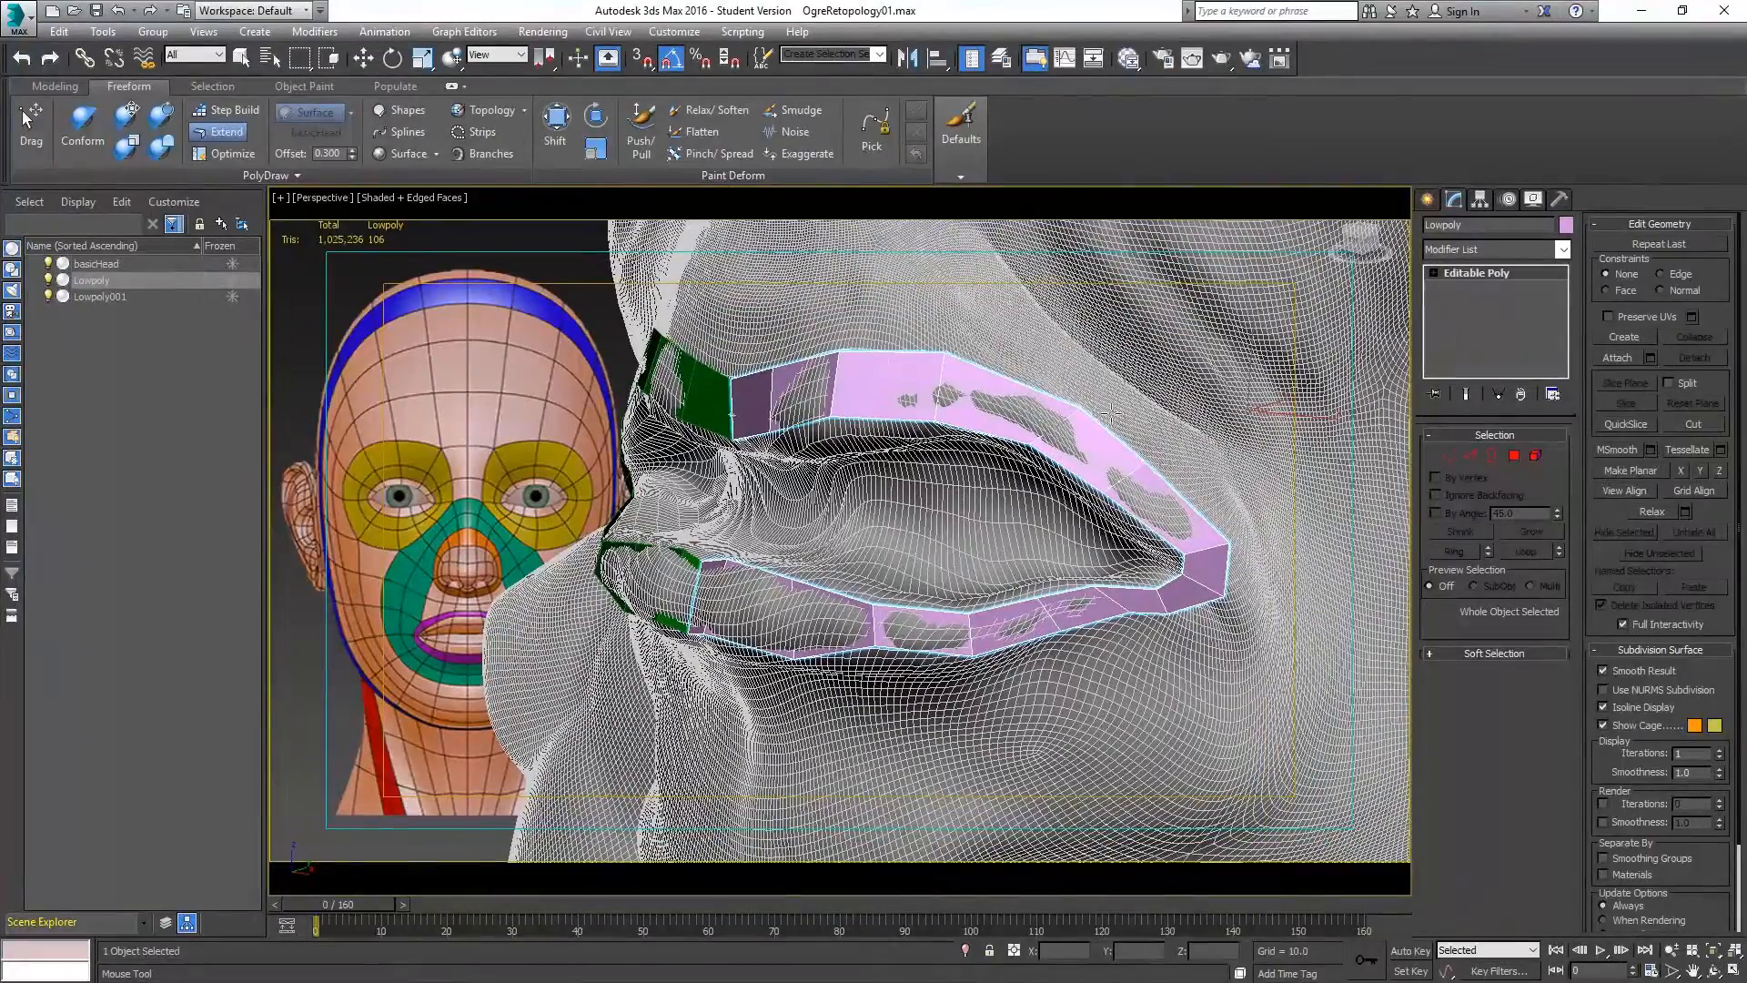
{"action": "middle_click_drag", "start_coordinate": [1046, 424], "coordinate": [1146, 403], "text": "alt"}
{"action": "scroll", "coordinate": [1081, 431], "scroll_direction": "up", "scroll_amount": 2}
{"action": "scroll", "coordinate": [1082, 426], "scroll_direction": "down", "scroll_amount": 3}
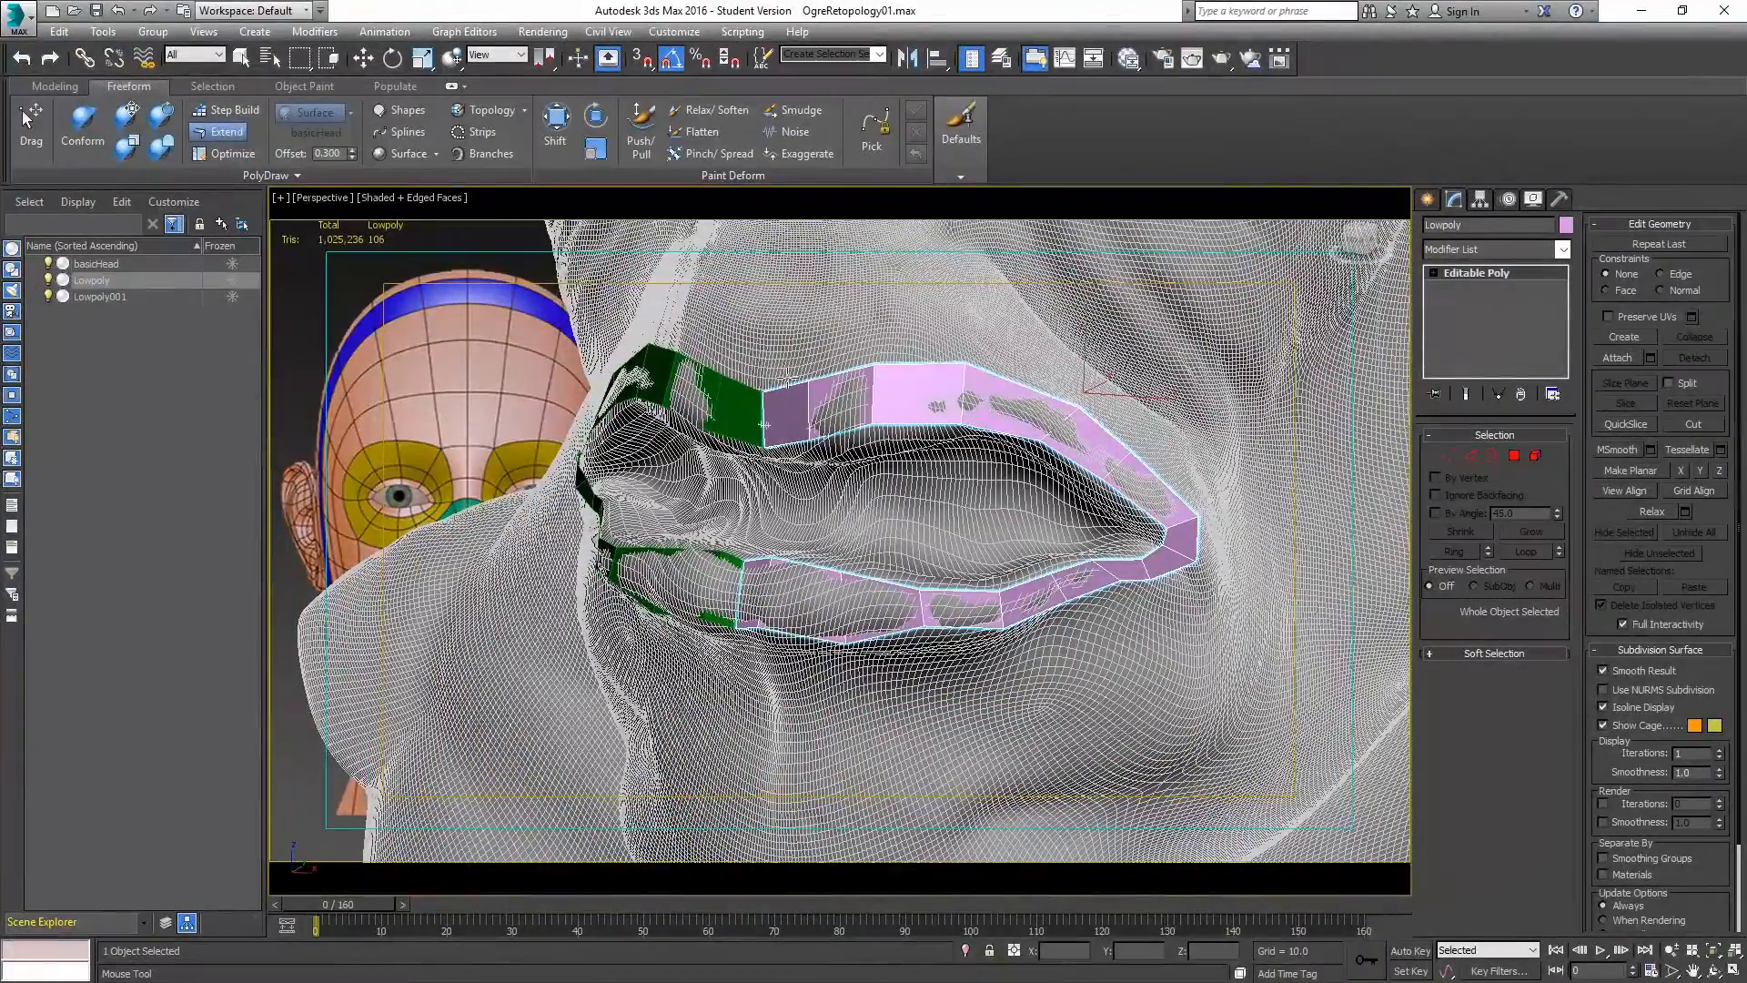
{"action": "left_click_drag", "start_coordinate": [839, 365], "coordinate": [868, 283], "text": "shift"}
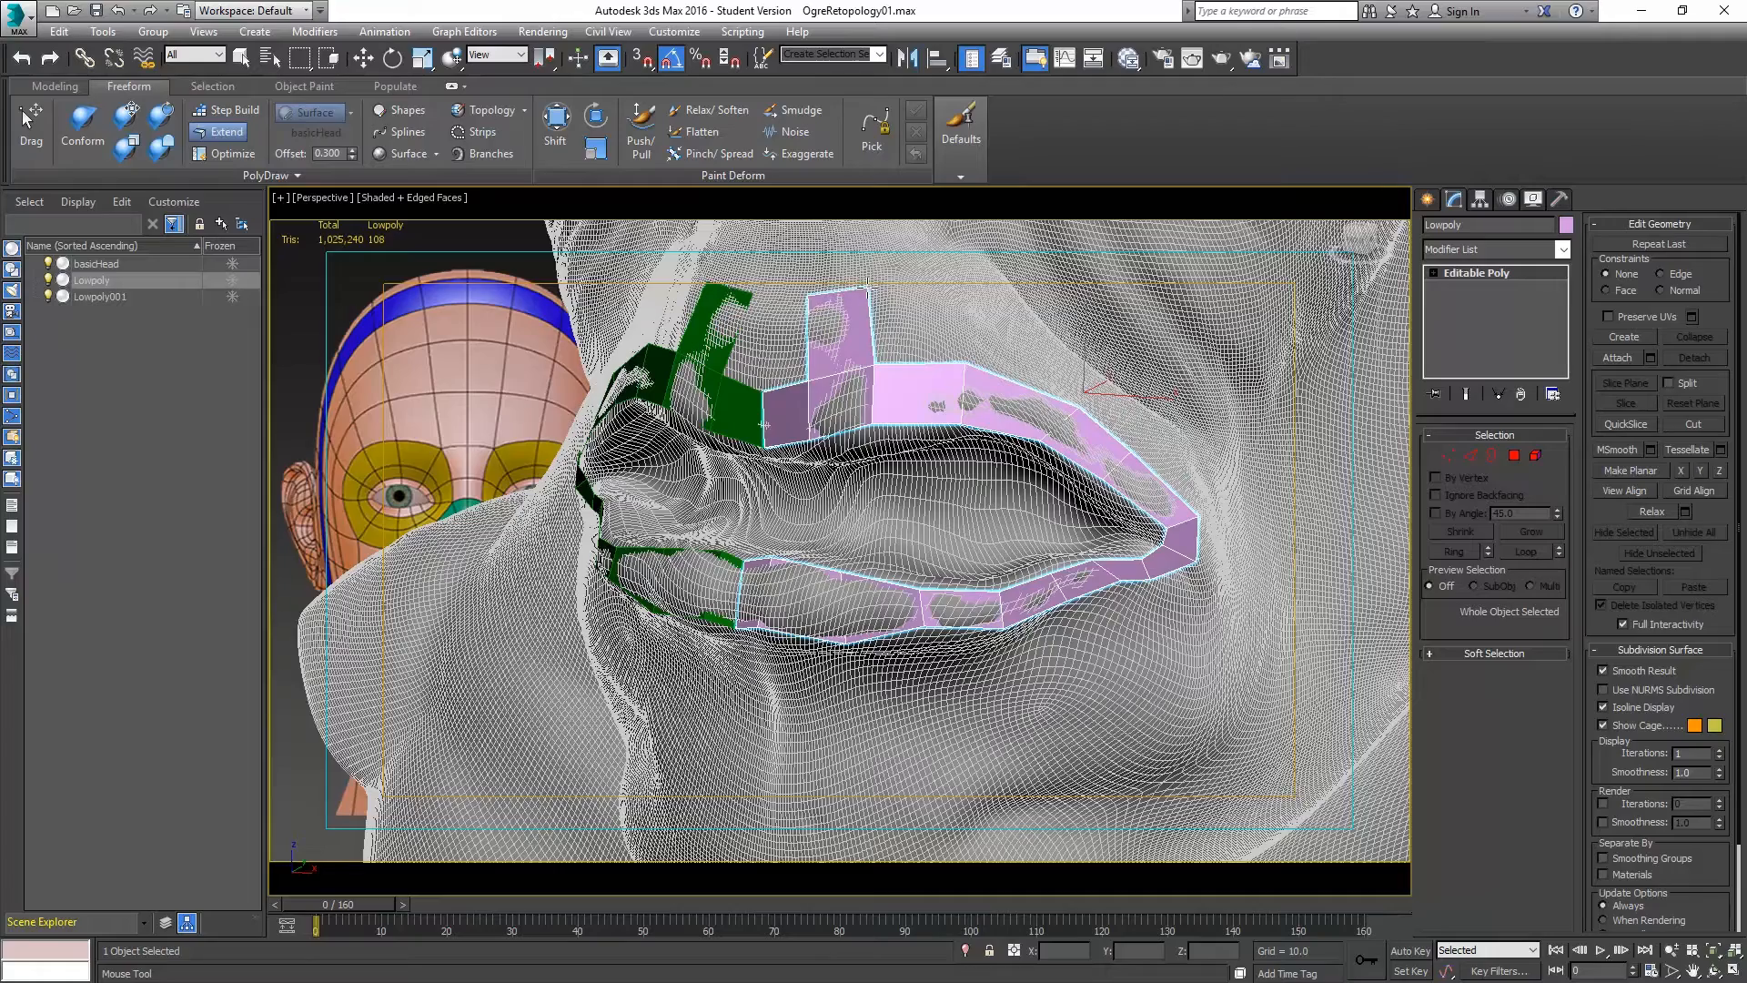
{"action": "middle_click_drag", "start_coordinate": [868, 283], "coordinate": [830, 386], "text": "alt"}
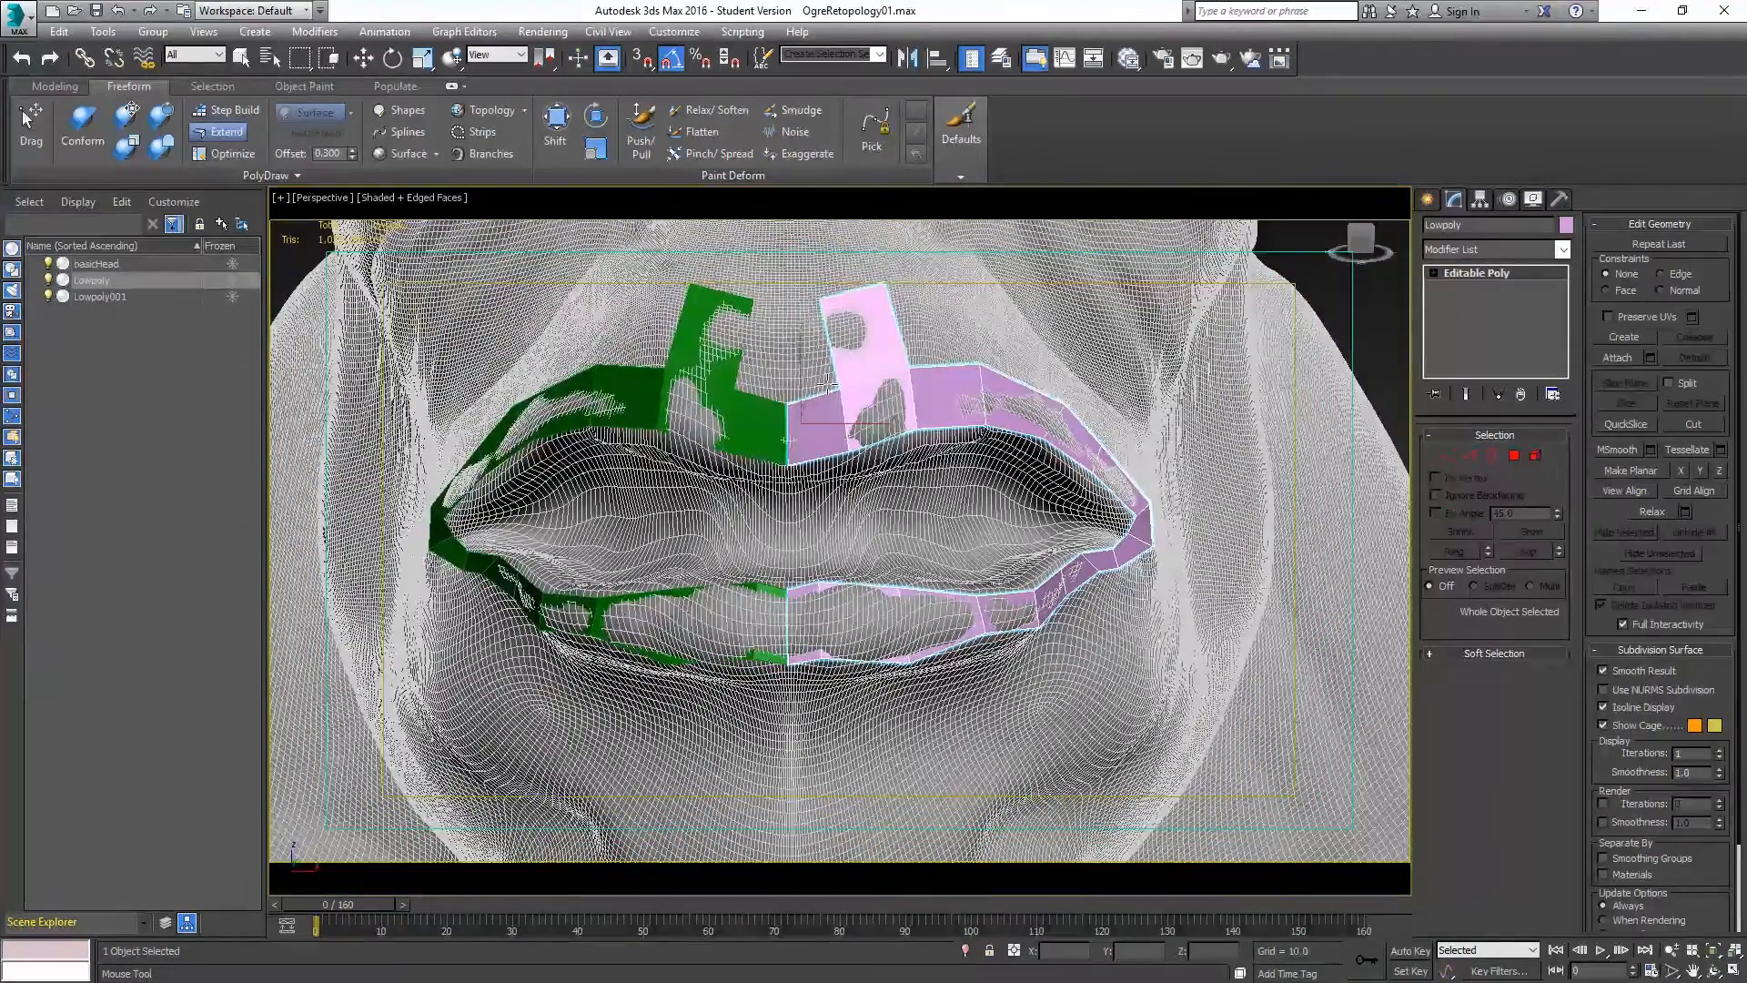
{"action": "left_click_drag", "start_coordinate": [836, 388], "coordinate": [790, 312]}
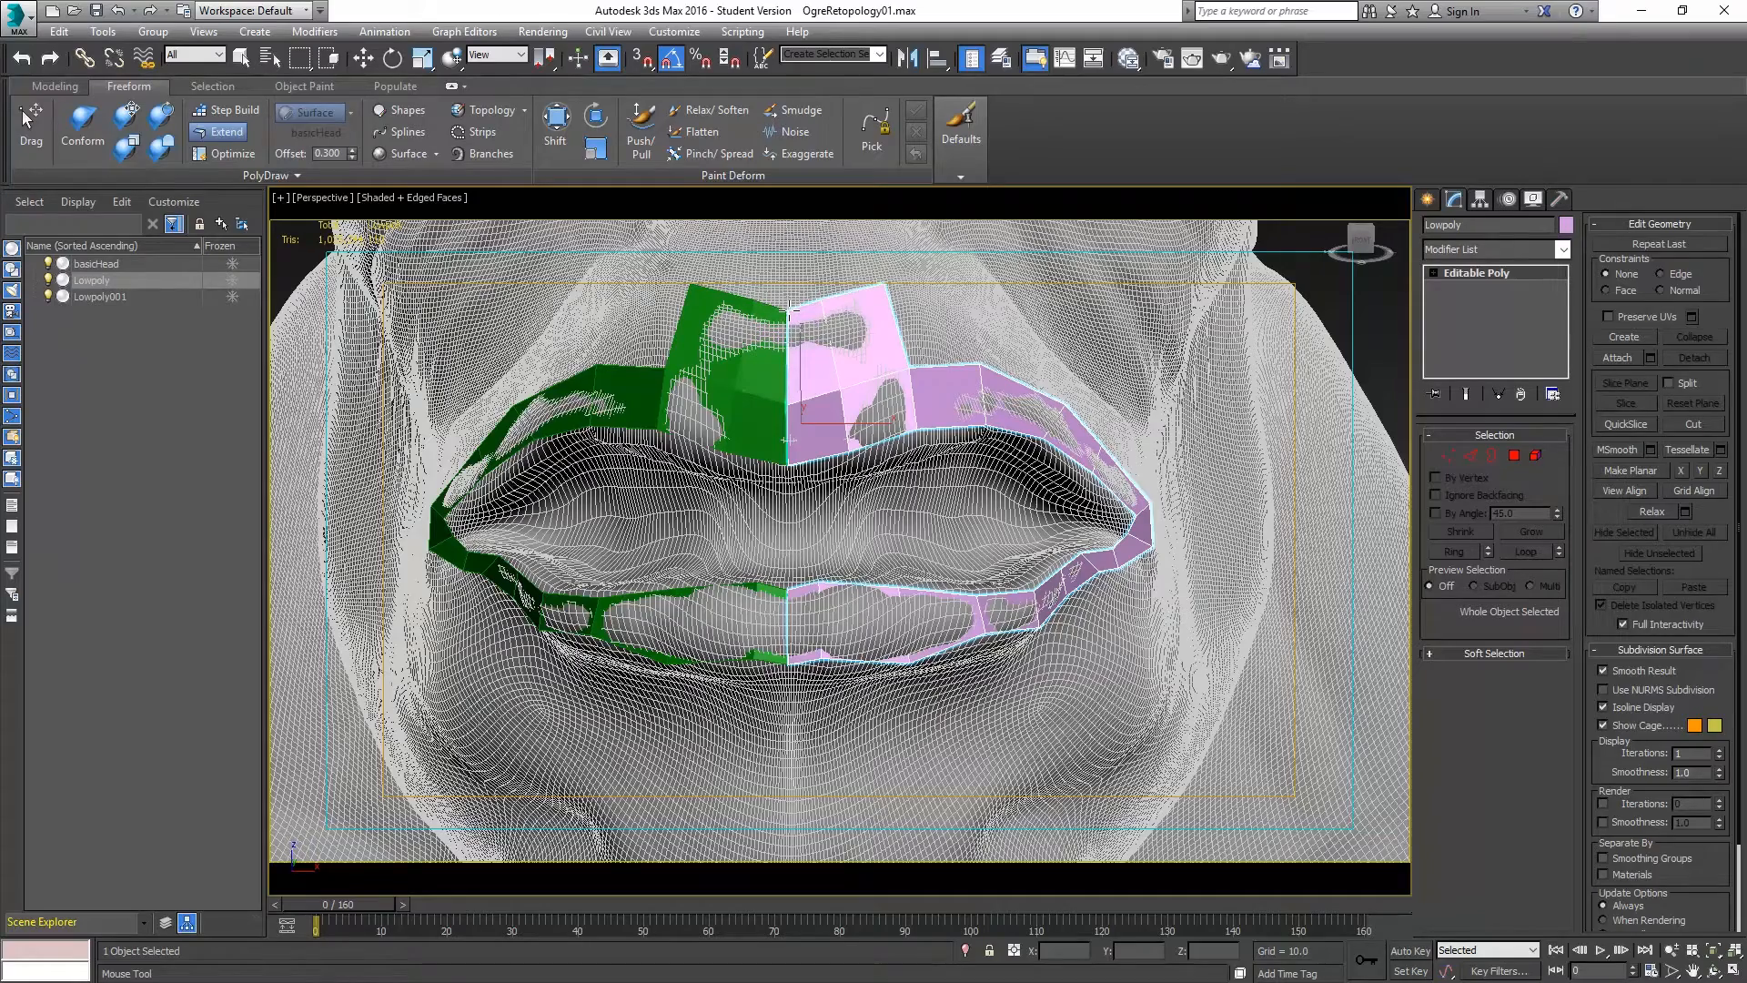
Extend the second row of quads outward along the upper lip toward the corner of the mouth.
{"action": "left_click_drag", "start_coordinate": [923, 364], "coordinate": [960, 301]}
{"action": "middle_click_drag", "start_coordinate": [960, 301], "coordinate": [846, 314], "text": "alt"}
{"action": "left_click_drag", "start_coordinate": [972, 340], "coordinate": [1157, 419]}
{"action": "mouse_move", "coordinate": [1157, 463]}
{"action": "middle_mouse_down", "text": "alt"}
{"action": "mouse_move", "coordinate": [1109, 464]}
{"action": "mouse_move", "coordinate": [1138, 469]}
{"action": "middle_mouse_up", "text": "alt"}
{"action": "left_click_drag", "start_coordinate": [1137, 466], "coordinate": [1239, 515], "text": "shift"}
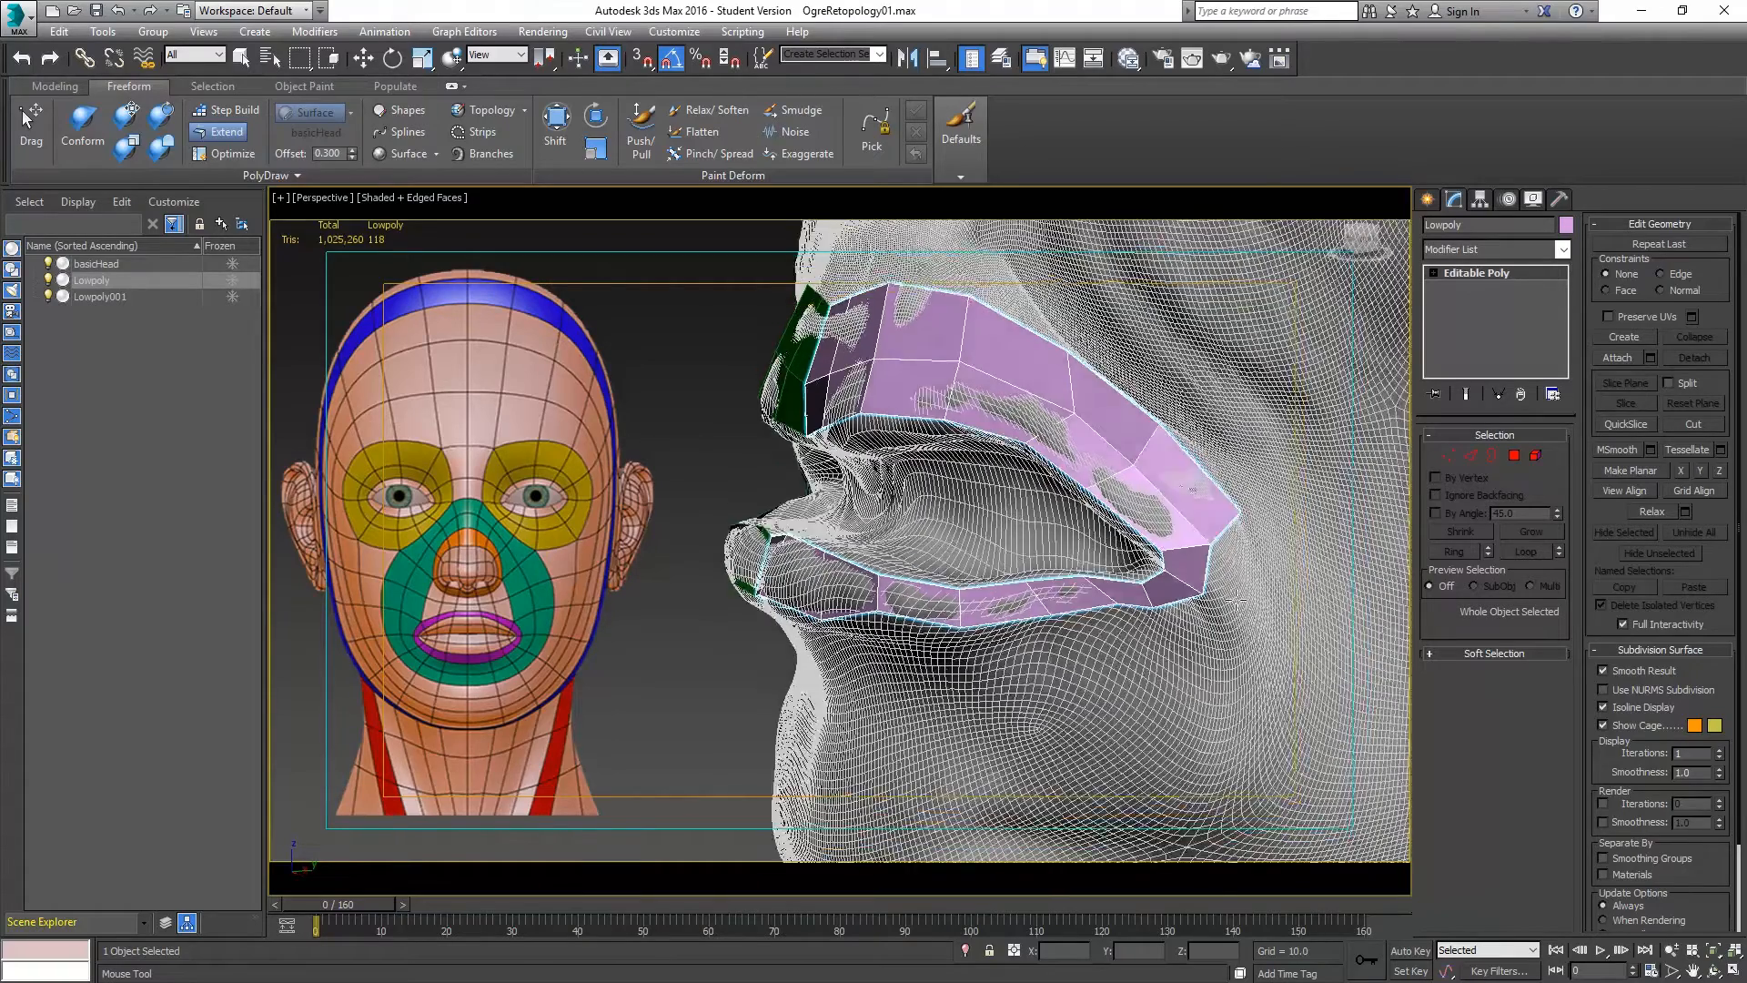
Continue the outer row of quads around the mouth corner and beneath the lower lip to the face's midline.
{"action": "middle_click_drag", "start_coordinate": [1236, 600], "coordinate": [1196, 546], "text": "alt"}
{"action": "left_click_drag", "start_coordinate": [1195, 525], "coordinate": [944, 696]}
{"action": "middle_click_drag", "start_coordinate": [995, 615], "coordinate": [1072, 607], "text": "alt"}
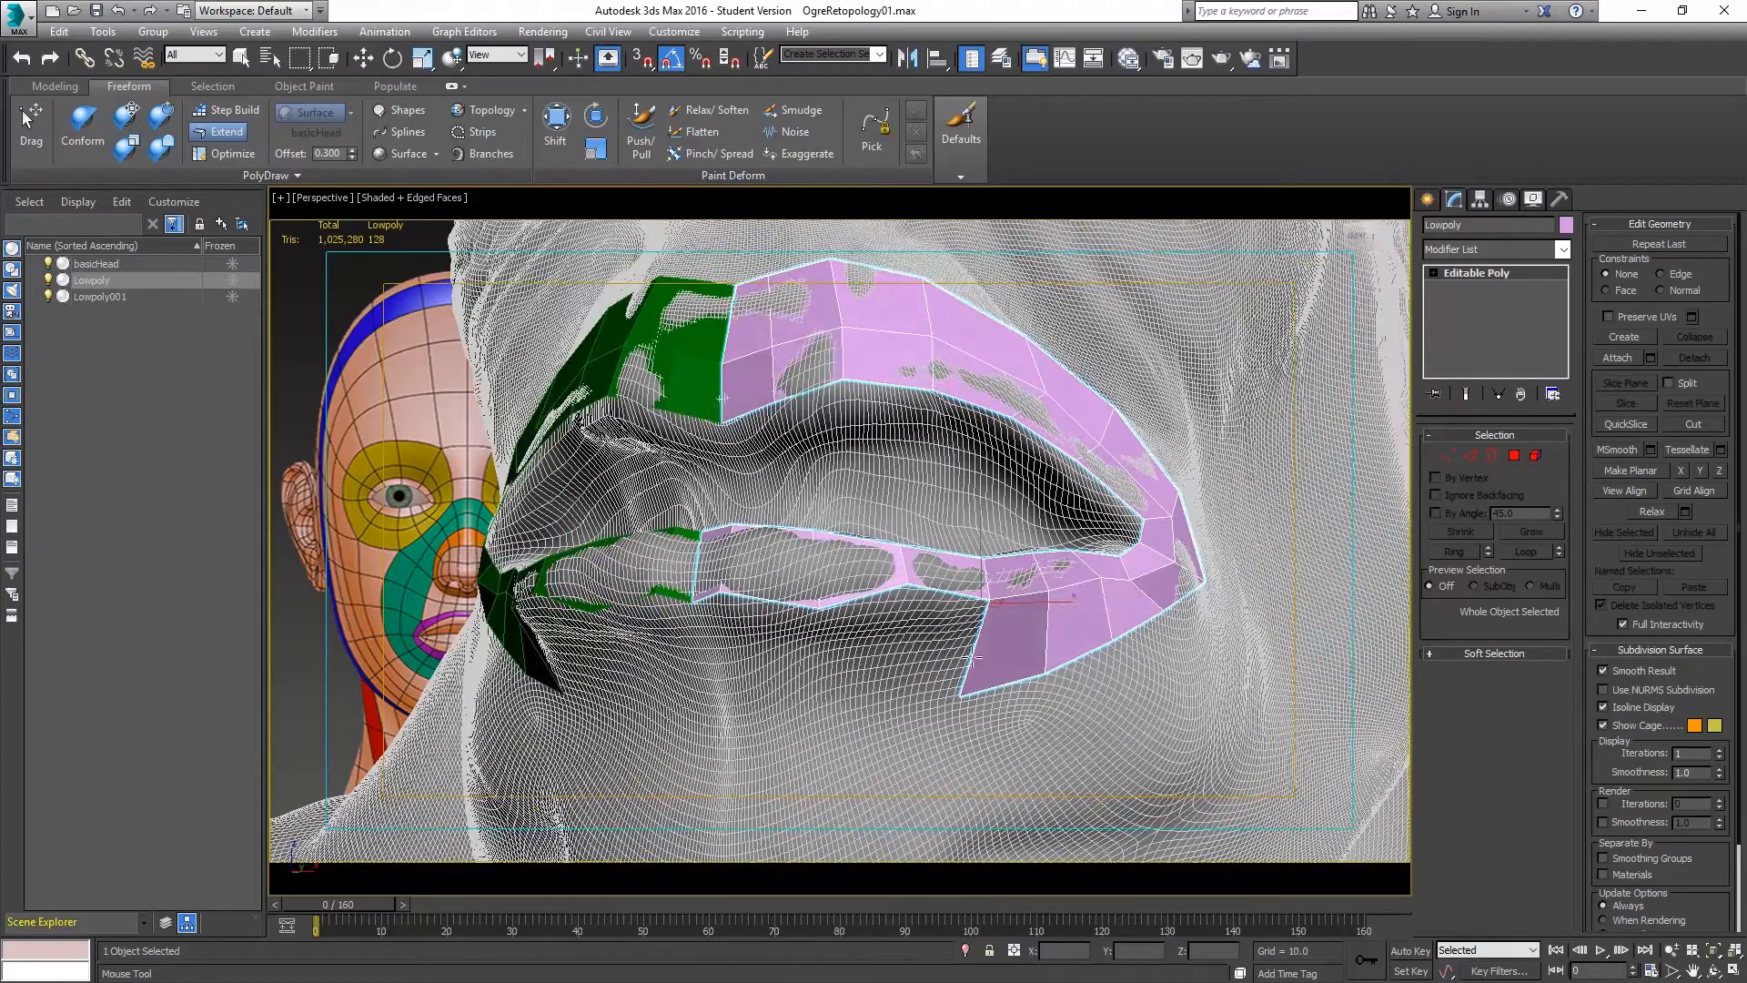
{"action": "left_click_drag", "start_coordinate": [977, 615], "coordinate": [890, 712], "text": "shift"}
{"action": "left_click_drag", "start_coordinate": [899, 602], "coordinate": [827, 727], "text": "shift"}
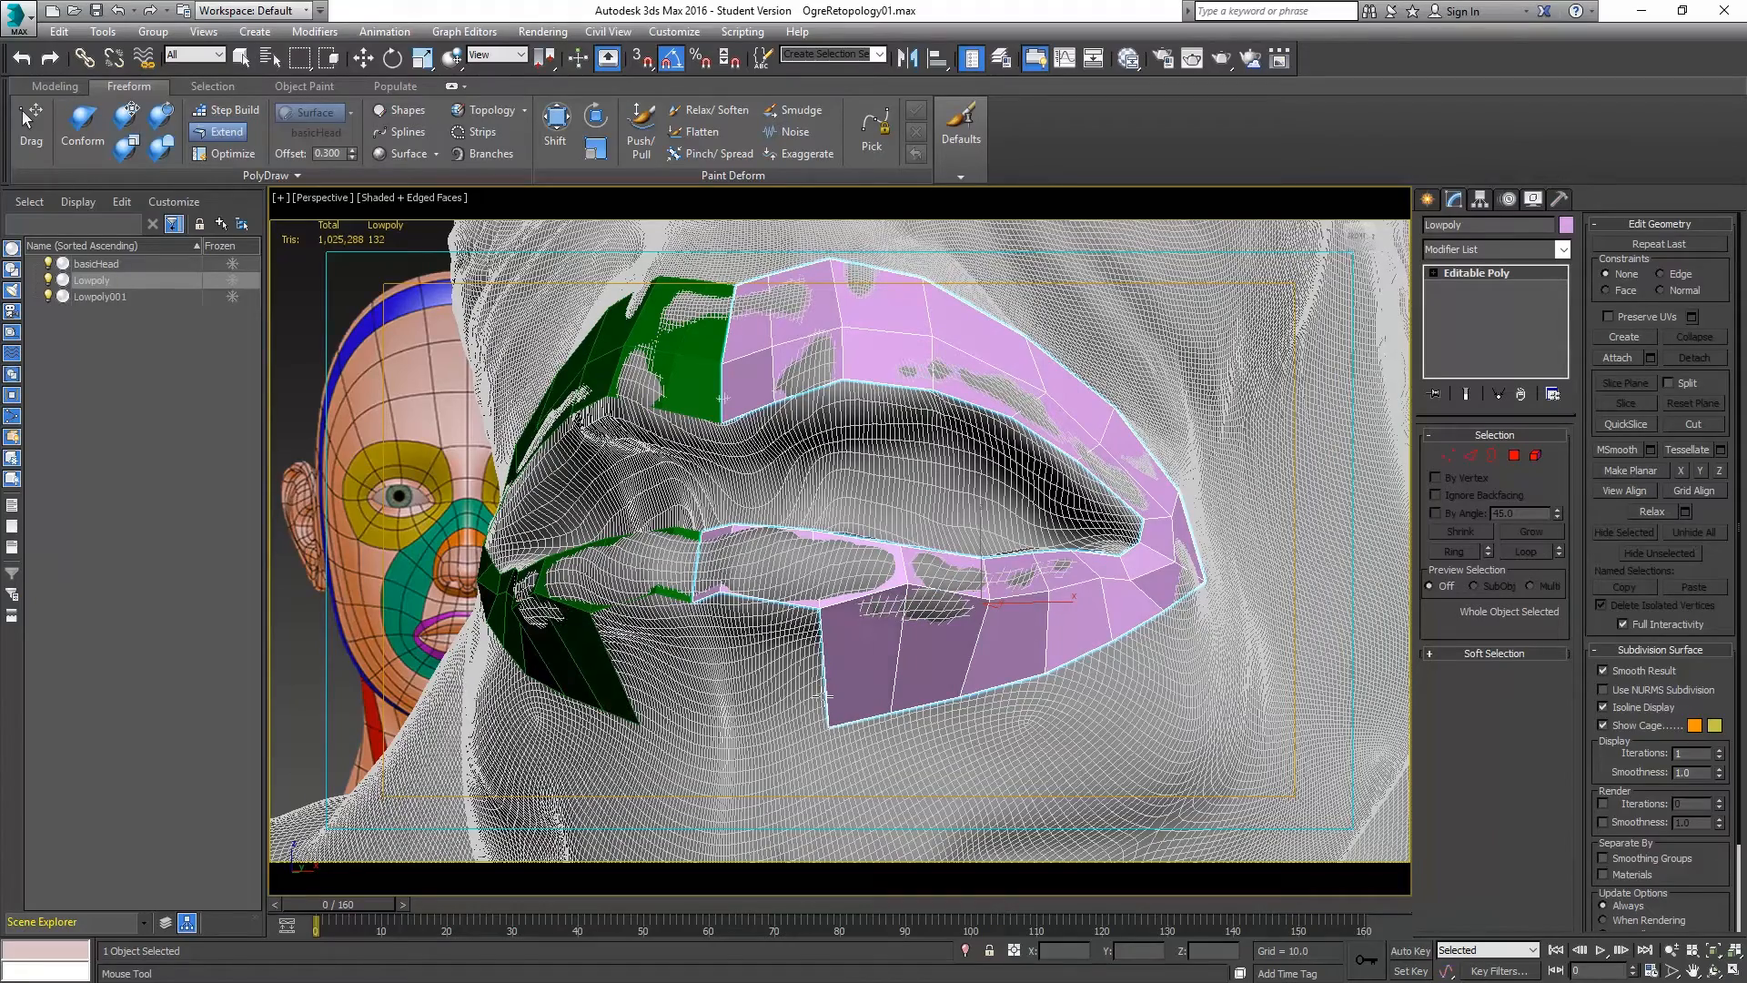
{"action": "left_click_drag", "start_coordinate": [814, 620], "coordinate": [752, 733], "text": "shift"}
{"action": "middle_click_drag", "start_coordinate": [778, 666], "coordinate": [808, 580], "text": "alt"}
{"action": "left_click_drag", "start_coordinate": [817, 552], "coordinate": [769, 703], "text": "shift"}
Extend a strip of three quads from the lower eyelid loop down the cheek beside the nose and adjust its end vertices.
{"action": "middle_click_drag", "start_coordinate": [862, 647], "coordinate": [801, 628], "text": "alt"}
{"action": "scroll", "coordinate": [885, 581], "scroll_direction": "down", "scroll_amount": 5}
{"action": "mouse_move", "coordinate": [950, 513]}
{"action": "middle_mouse_down"}
{"action": "mouse_move", "coordinate": [937, 551]}
{"action": "mouse_move", "coordinate": [964, 527]}
{"action": "middle_mouse_up"}
{"action": "scroll", "coordinate": [926, 376], "scroll_direction": "up", "scroll_amount": 5}
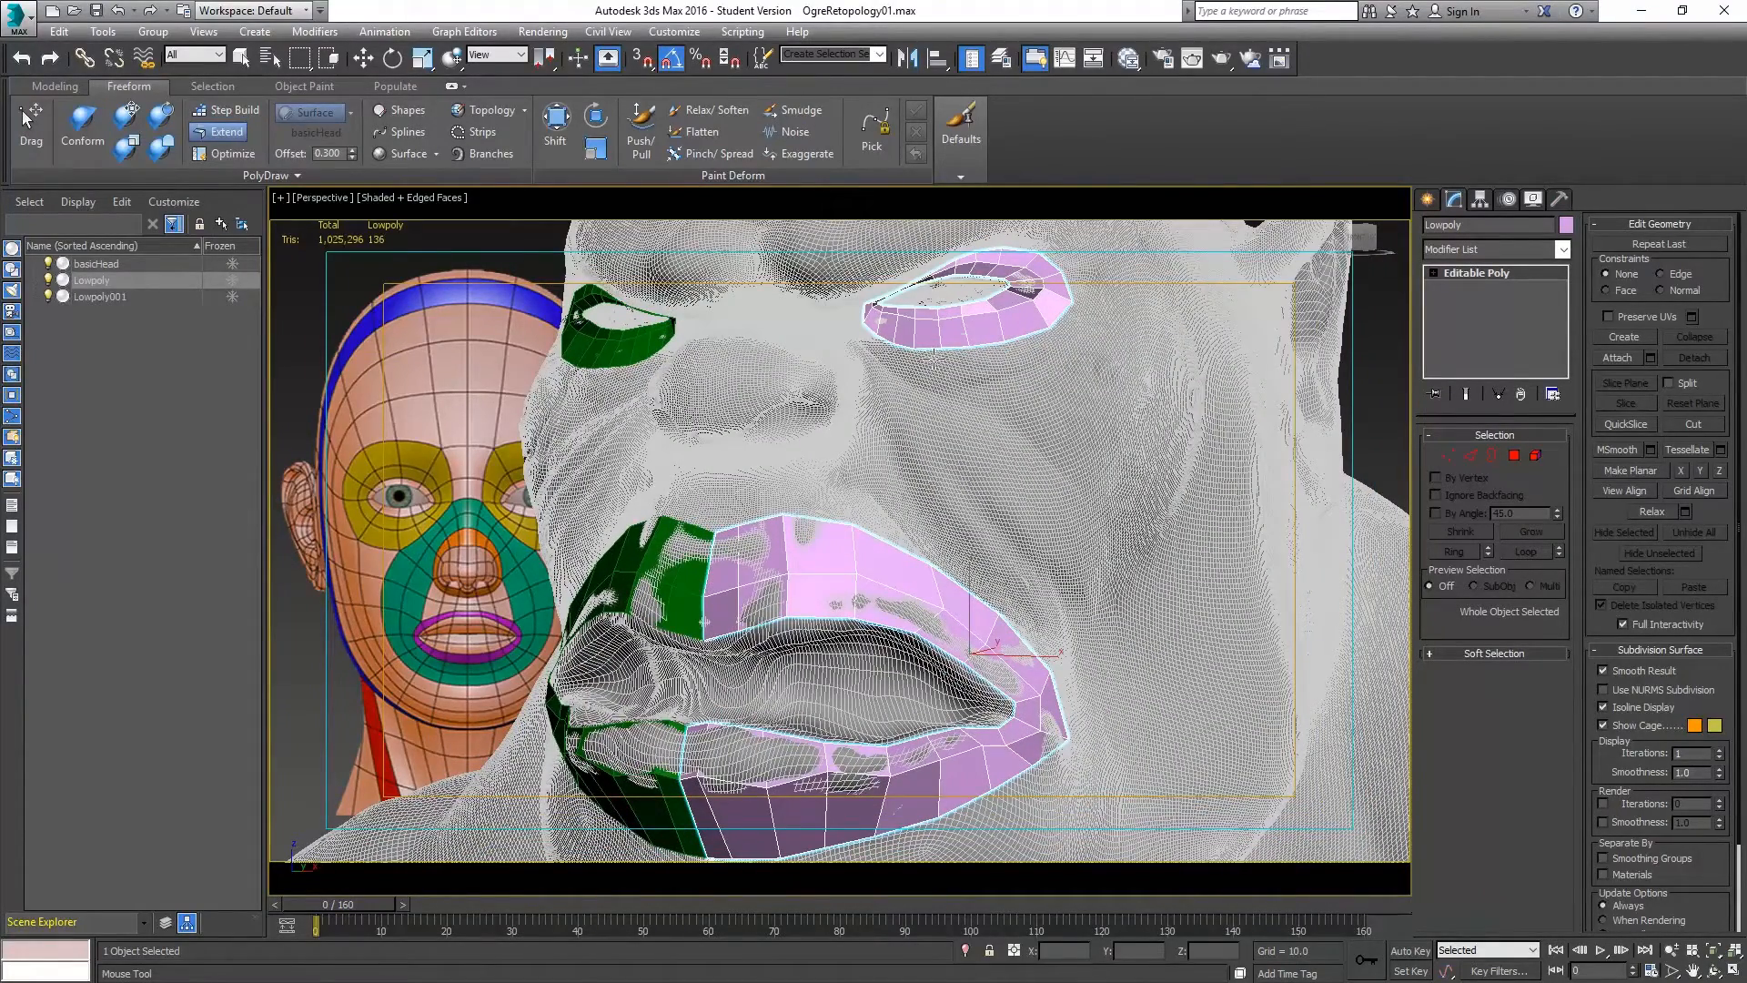
{"action": "left_click_drag", "start_coordinate": [926, 353], "coordinate": [936, 453], "text": "shift"}
{"action": "left_click_drag", "start_coordinate": [935, 469], "coordinate": [903, 509]}
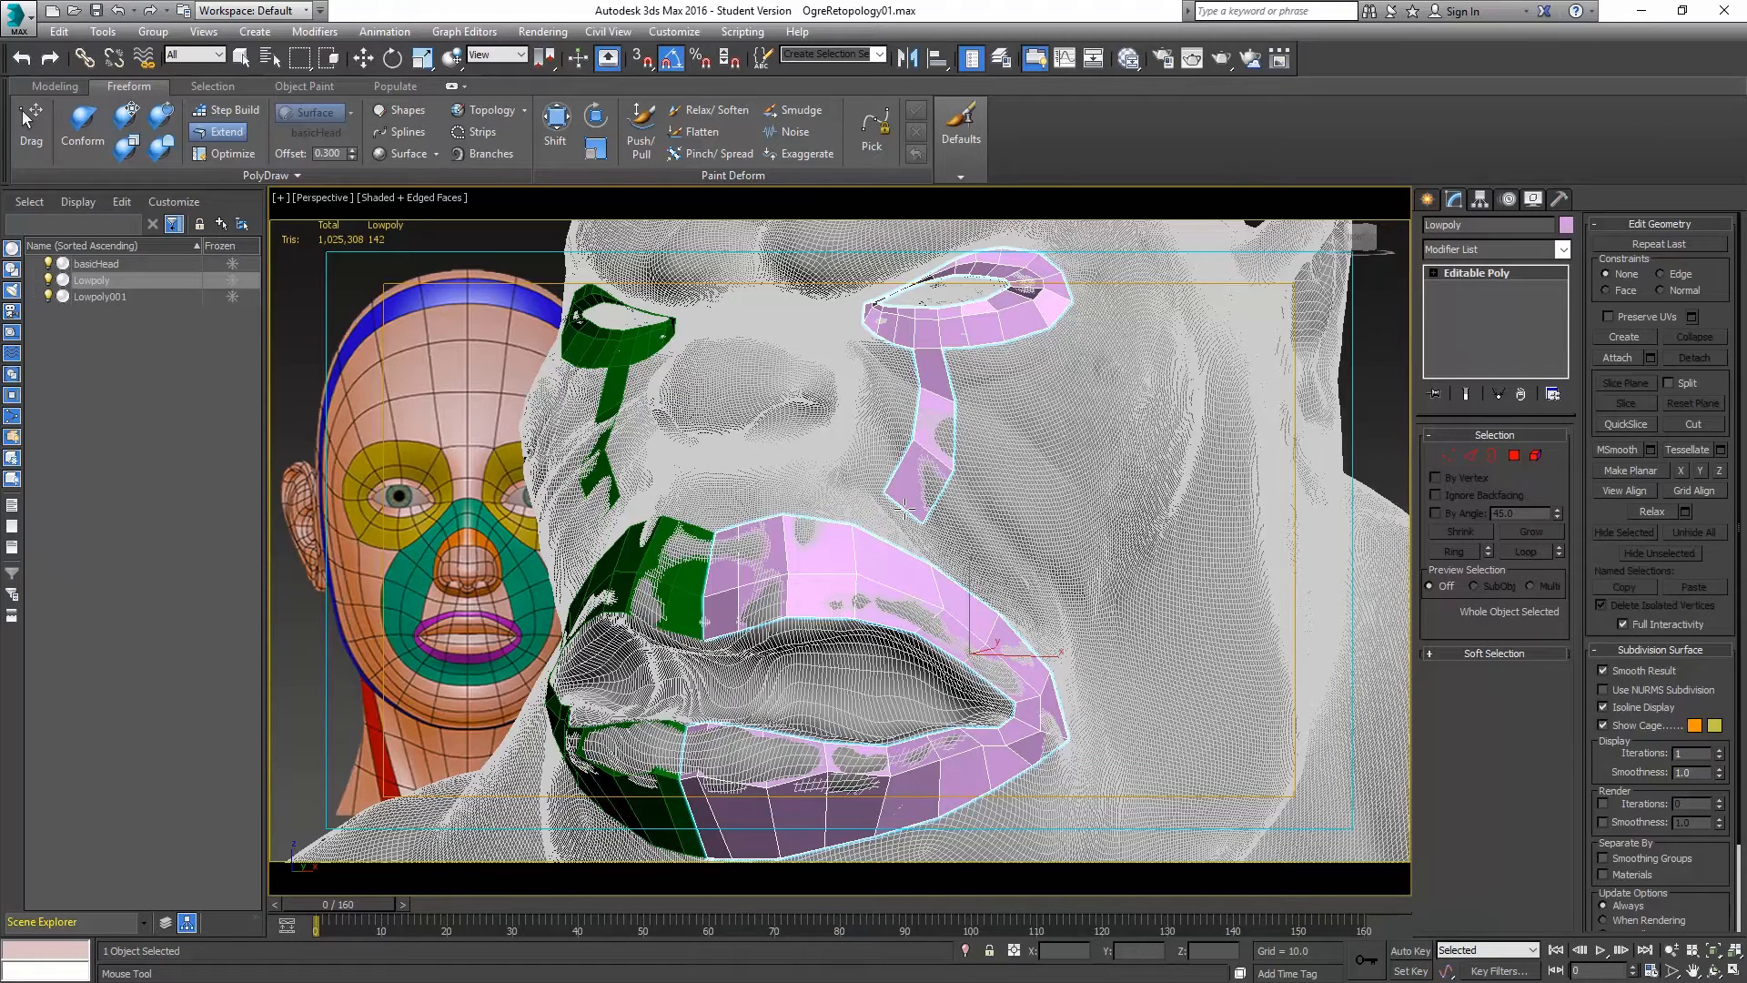
{"action": "mouse_move", "coordinate": [890, 496]}
{"action": "left_mouse_down"}
{"action": "mouse_move", "coordinate": [933, 525]}
{"action": "mouse_move", "coordinate": [876, 495]}
{"action": "left_mouse_up"}
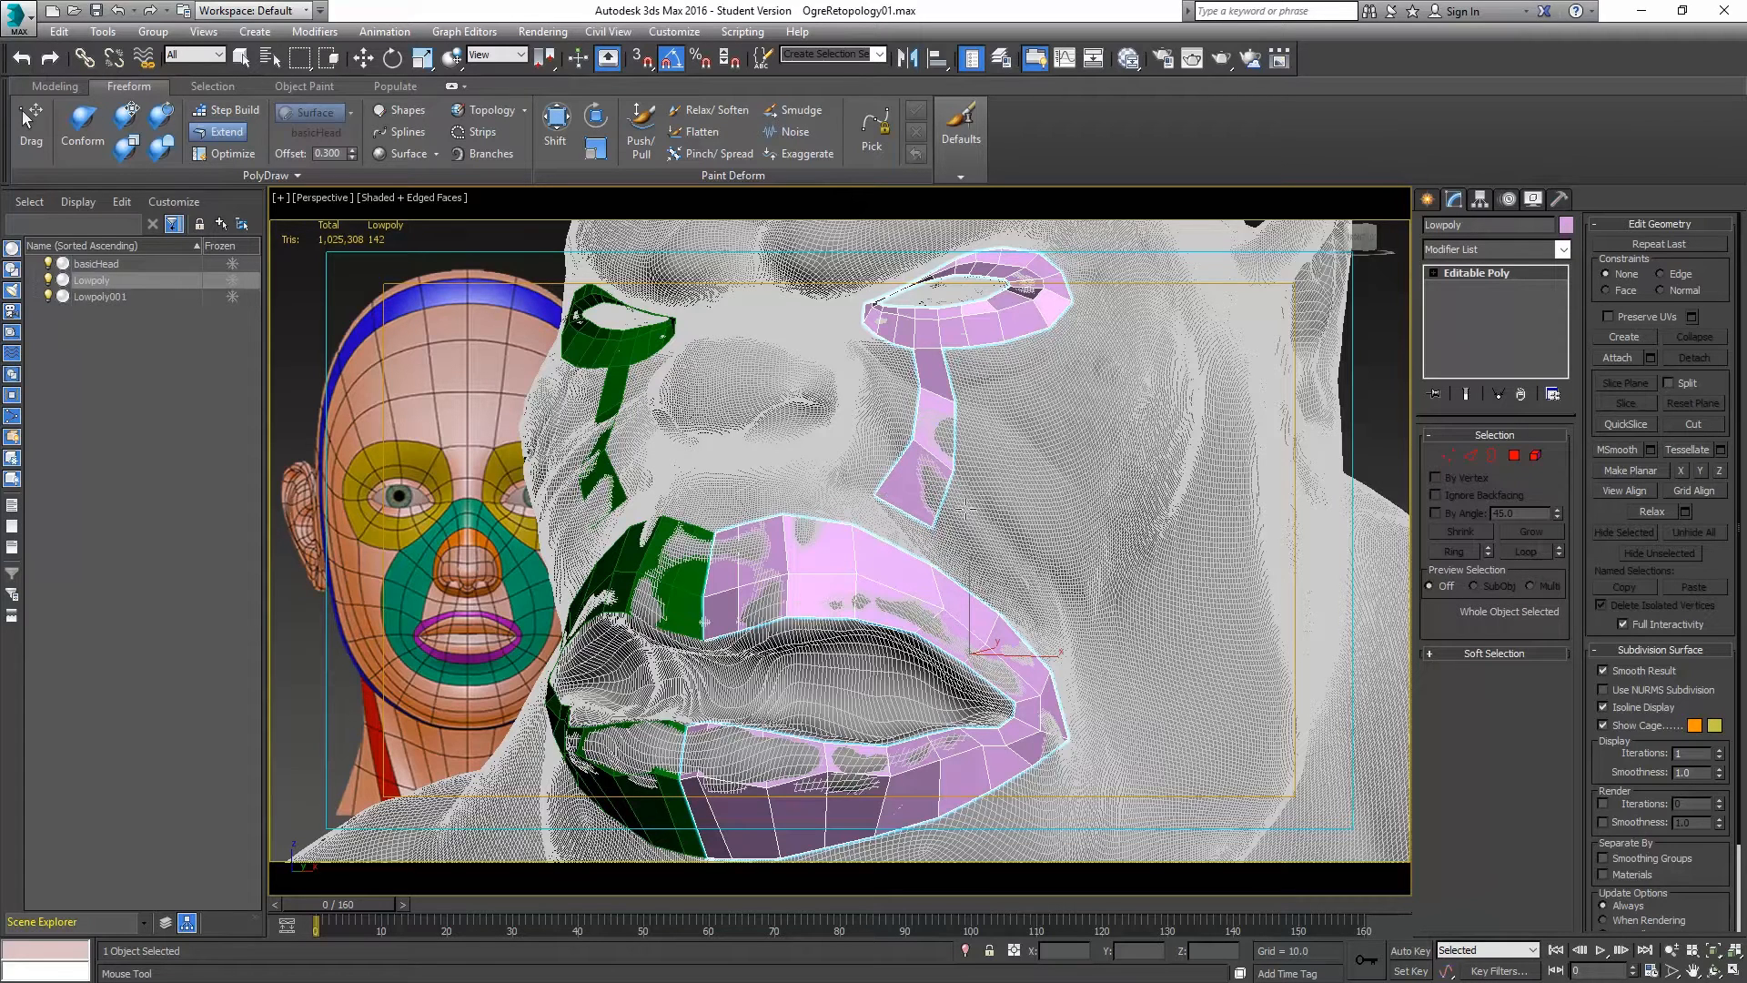
Bridge the gap between the cheek strip's lower end and the outer mouth loop with a Step Build quad.
{"action": "left_click", "coordinate": [226, 110]}
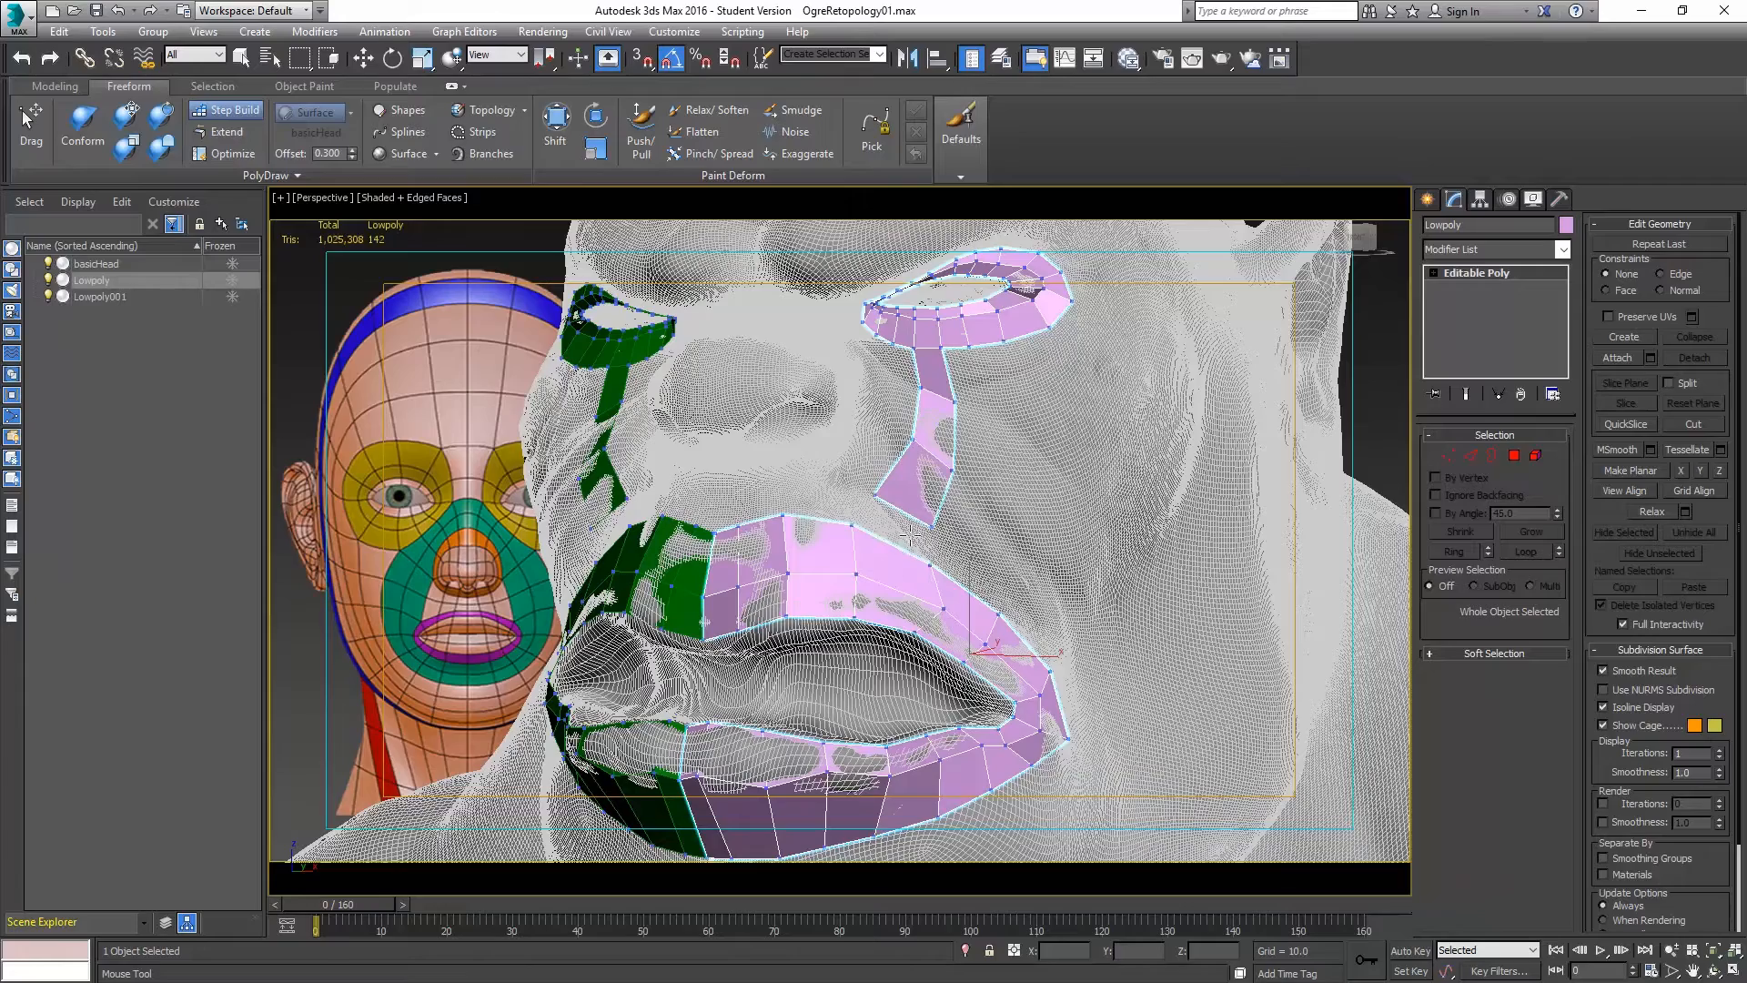
{"action": "left_click", "coordinate": [897, 526], "text": "shift"}
{"action": "middle_click_drag", "start_coordinate": [1122, 532], "coordinate": [965, 416], "text": "alt"}
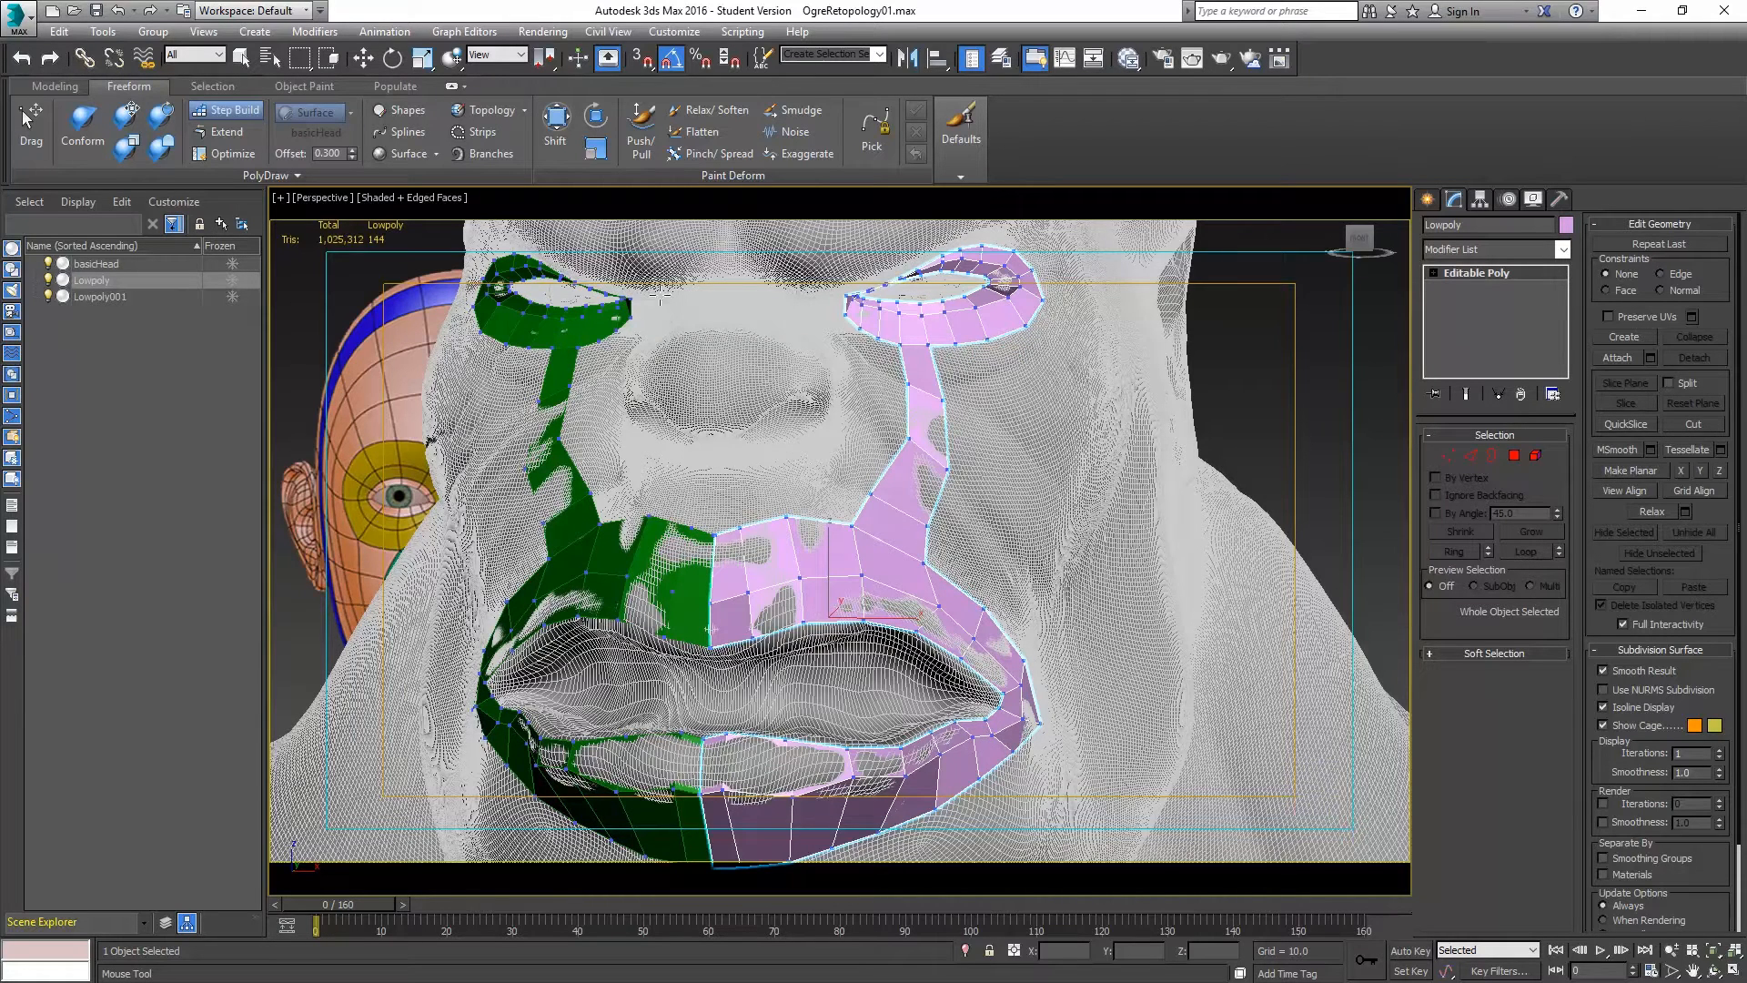
{"action": "left_click", "coordinate": [232, 130]}
{"action": "left_click", "coordinate": [227, 134]}
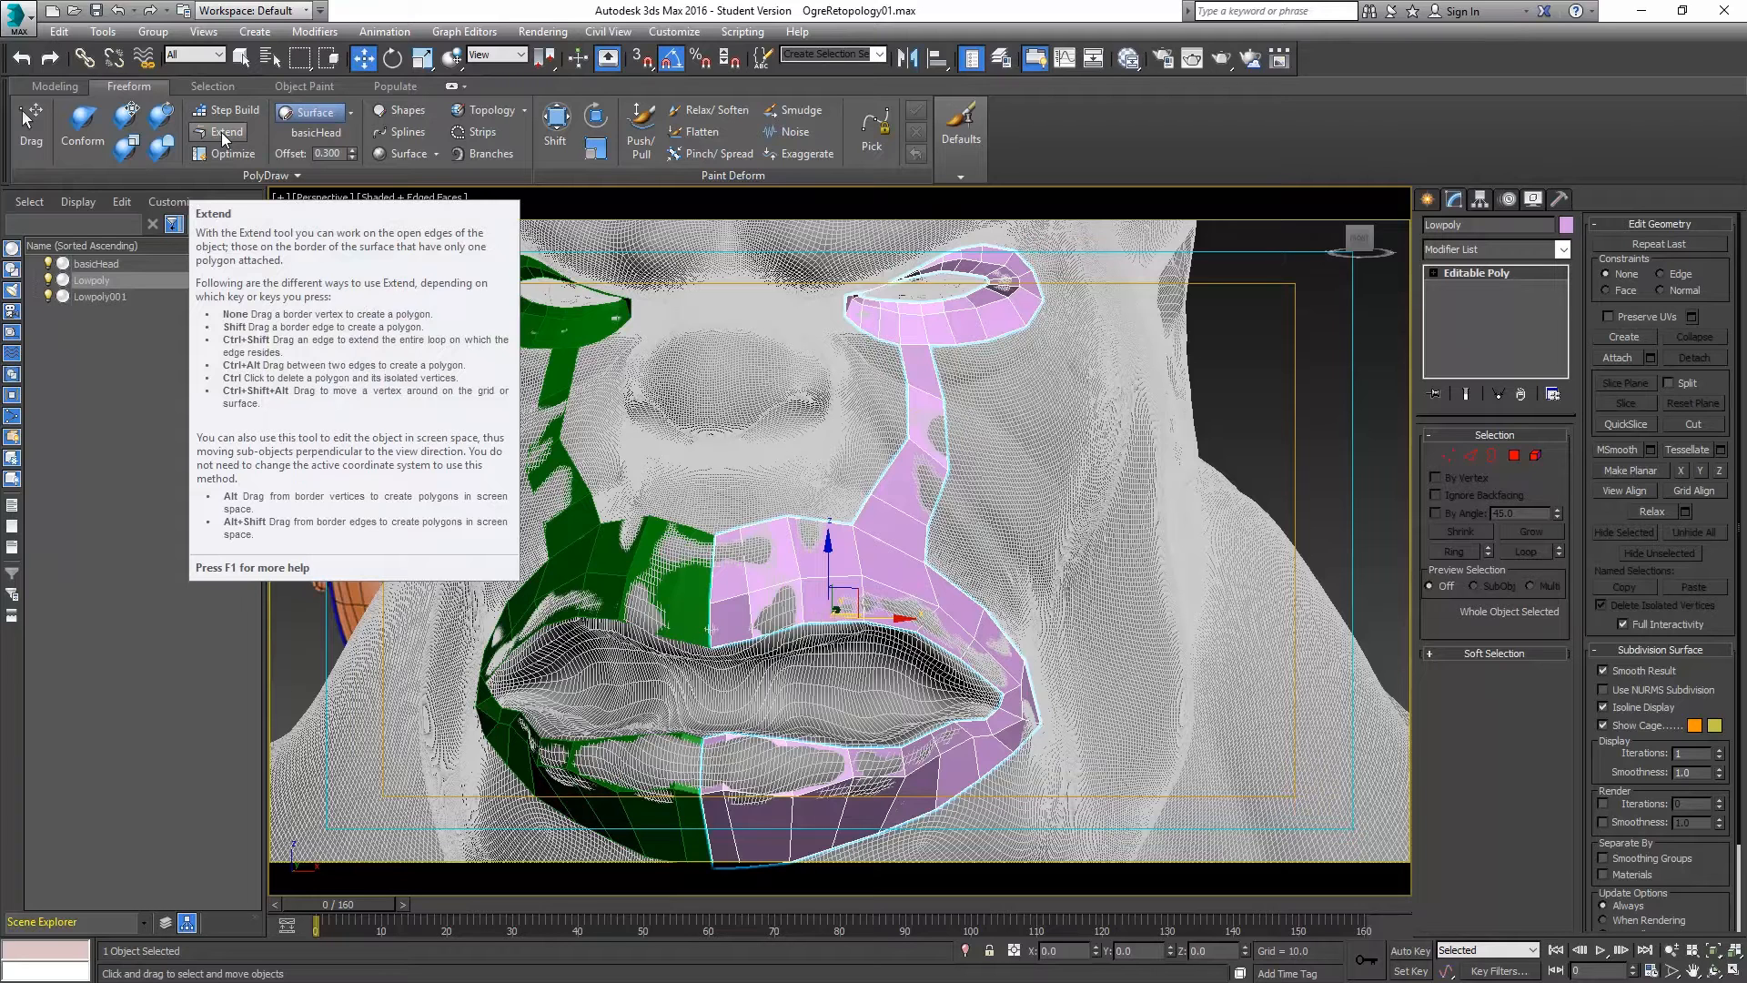
{"action": "left_click", "coordinate": [983, 433], "text": "ctrl"}
{"action": "left_click_drag", "start_coordinate": [982, 434], "coordinate": [994, 519], "text": "shift"}
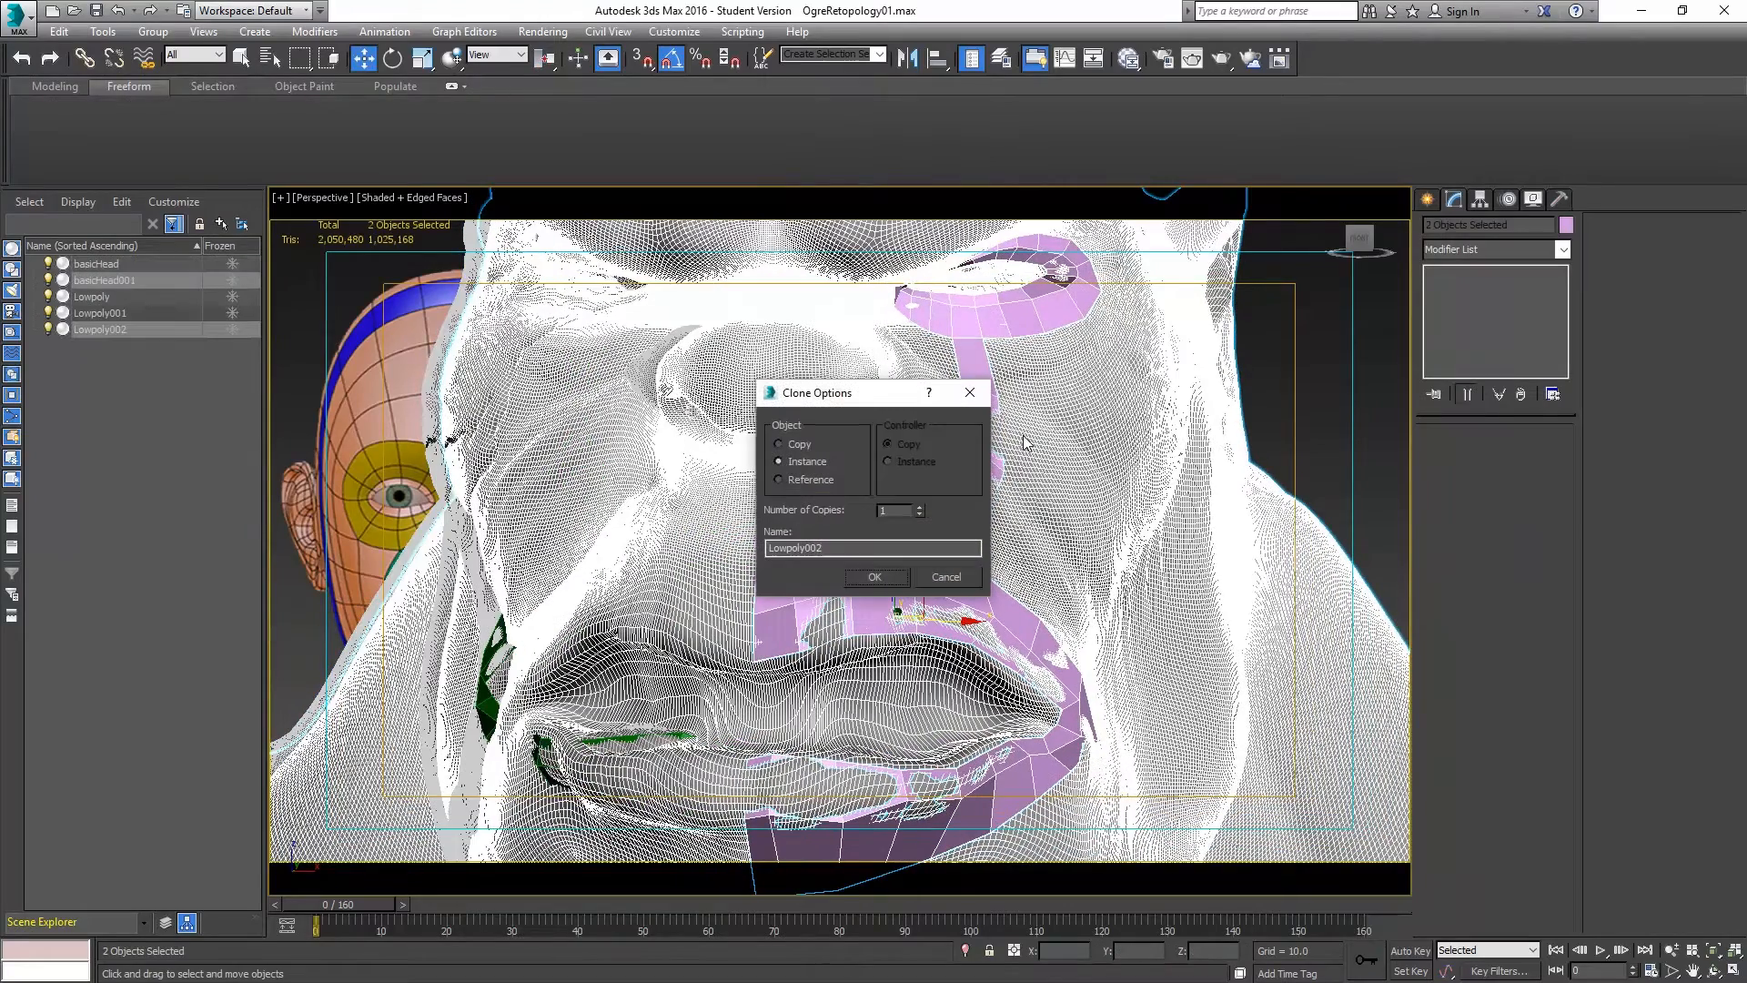
{"action": "left_click", "coordinate": [948, 579]}
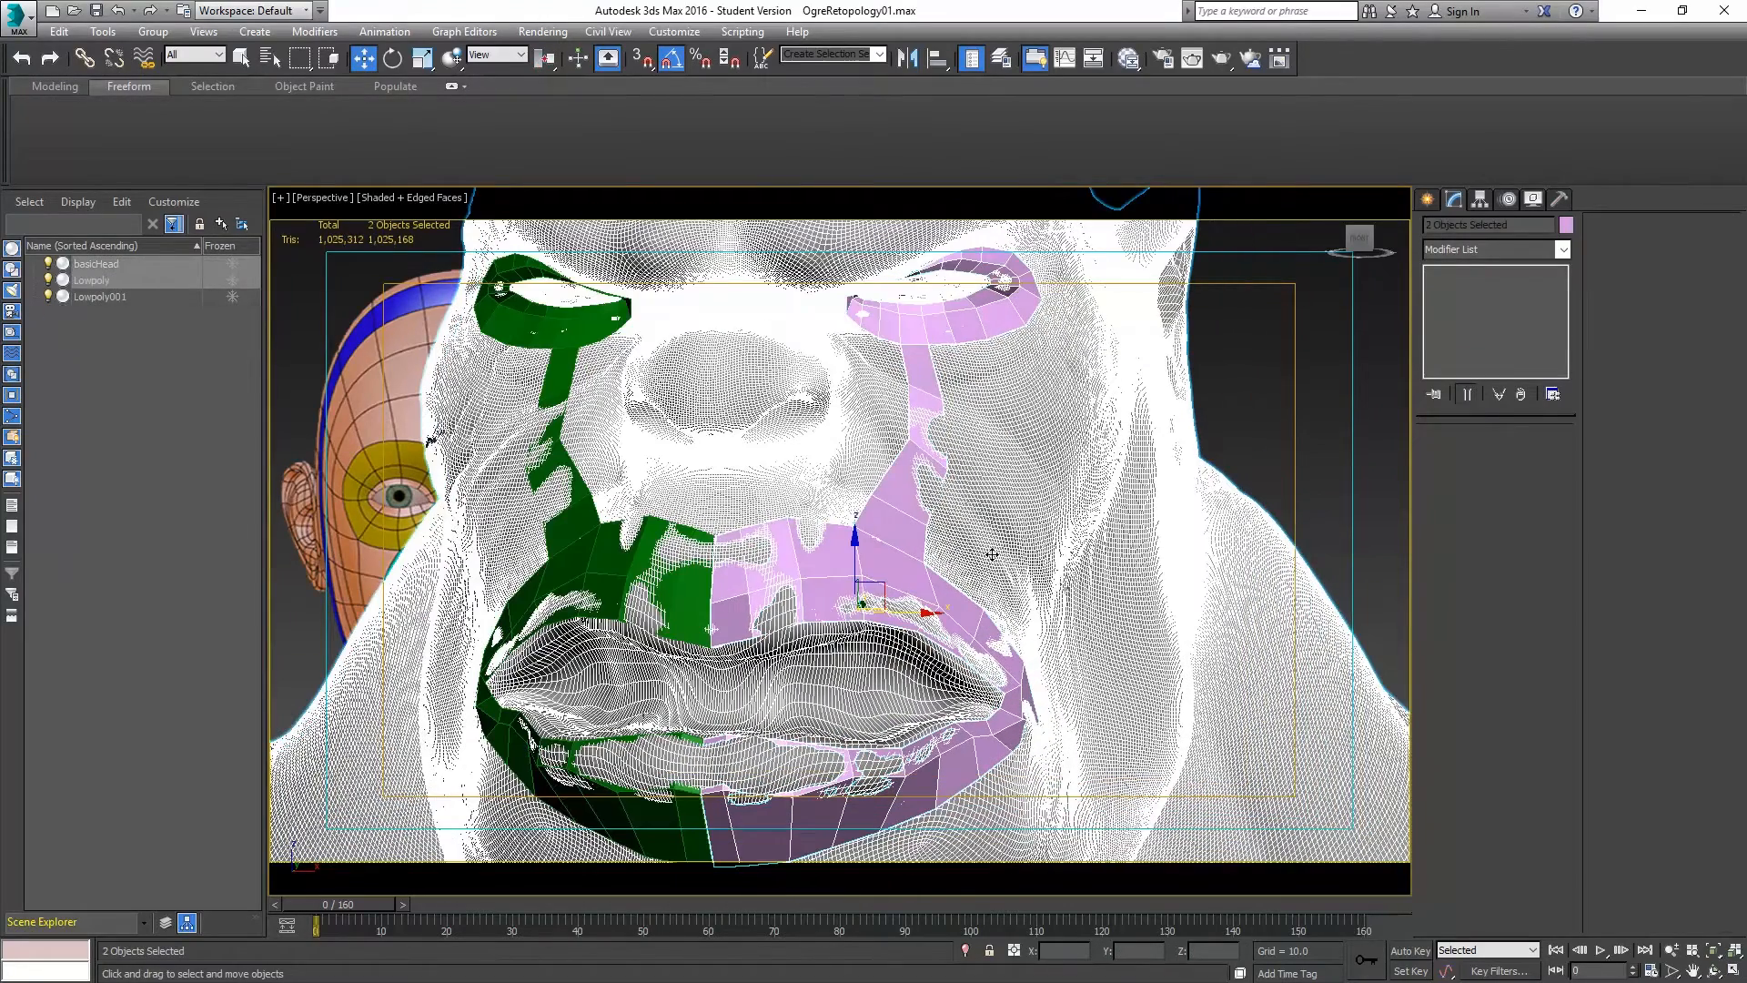
{"action": "left_click", "coordinate": [916, 361]}
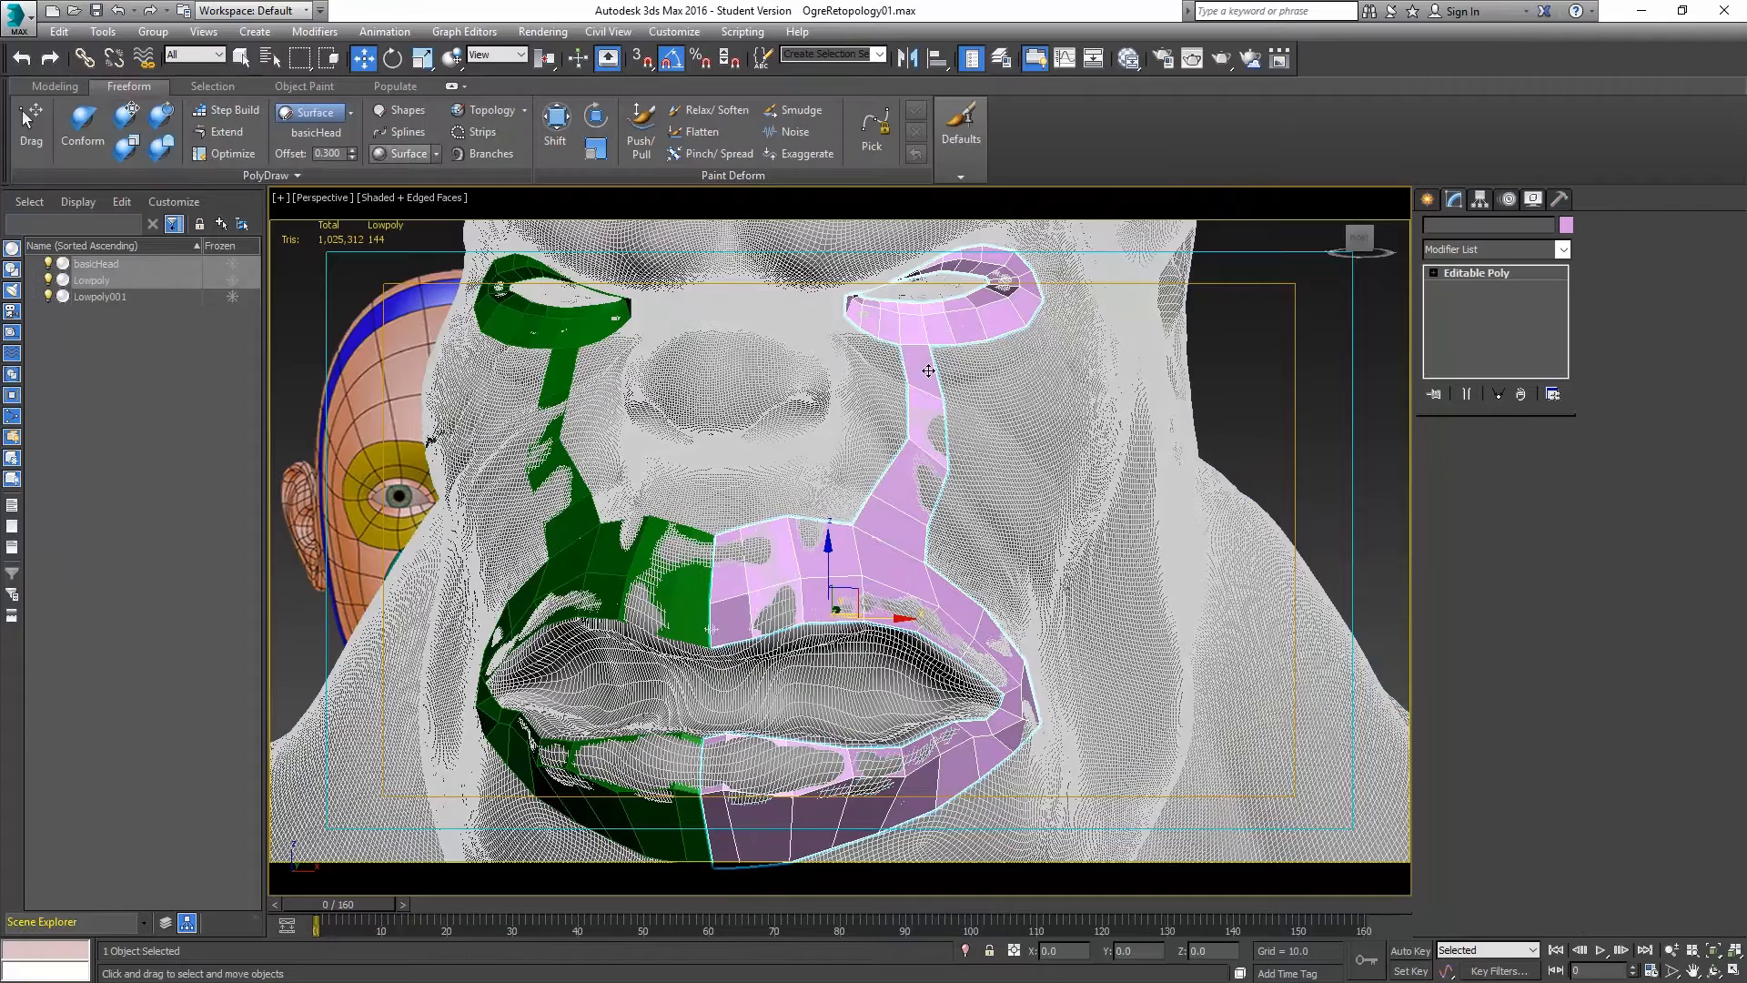
Extend a second column of quads along the outer side of the cheek strip, from the eye loop toward the mouth loop.
{"action": "left_click", "coordinate": [223, 132]}
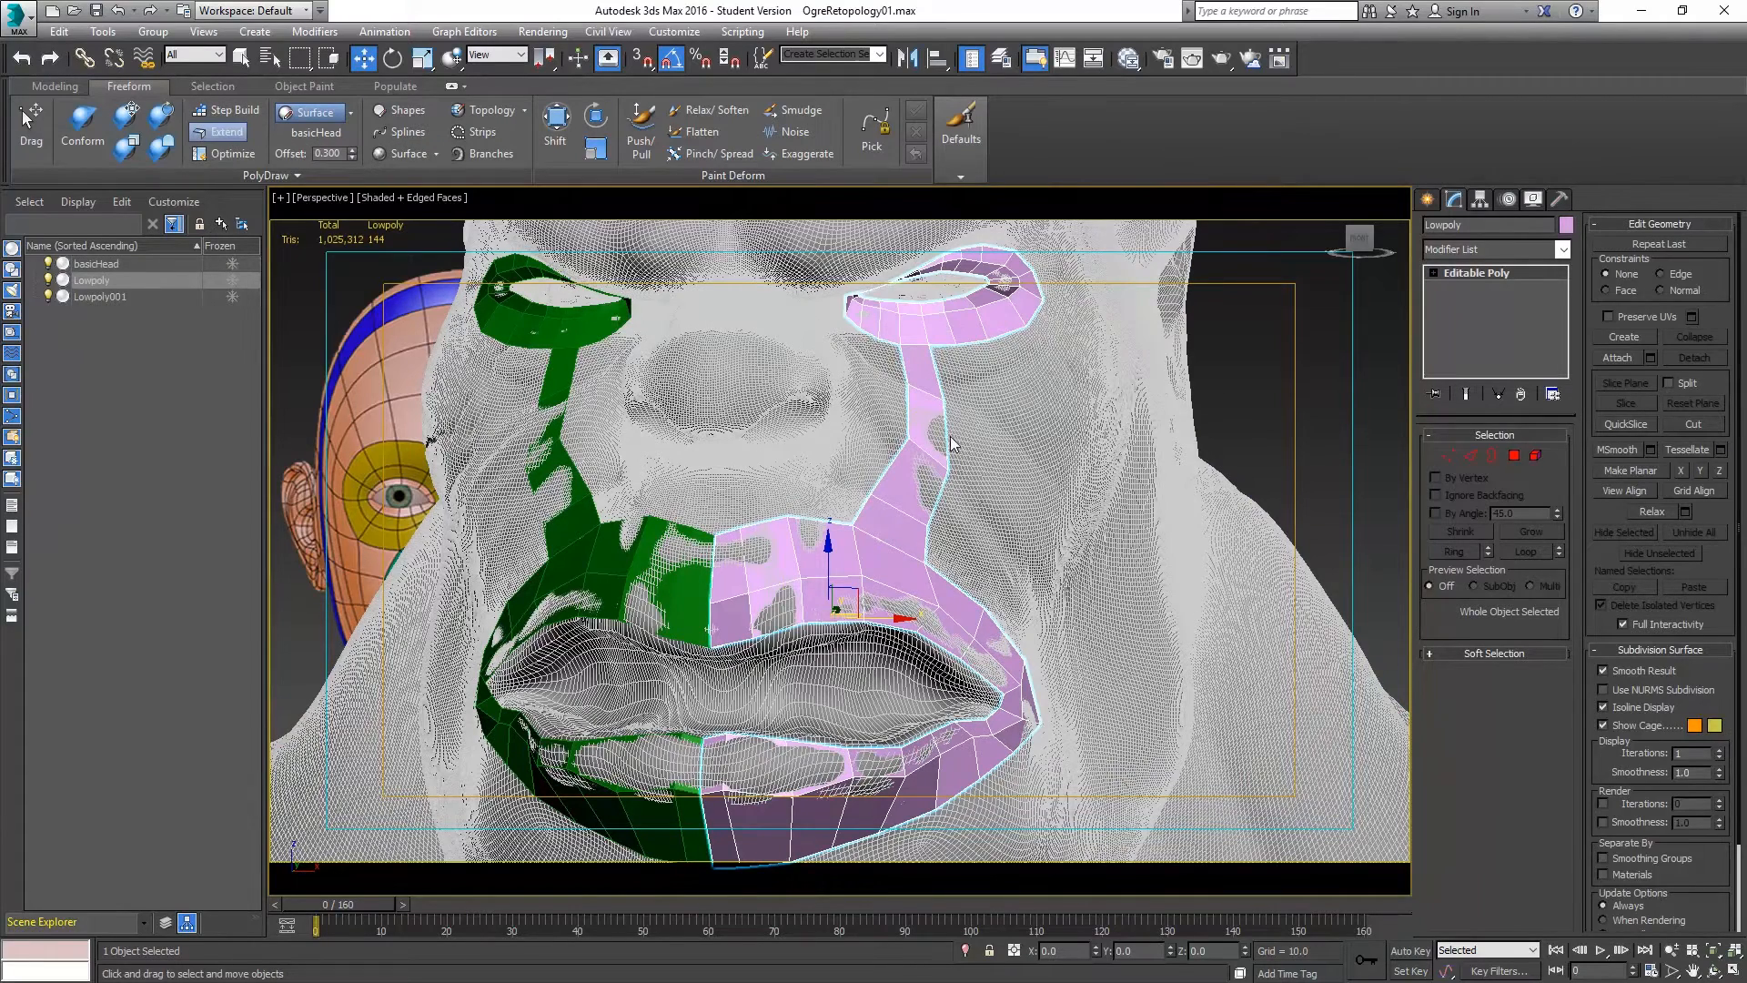
{"action": "left_click_drag", "start_coordinate": [966, 415], "coordinate": [1005, 439], "text": "shift"}
{"action": "scroll", "coordinate": [1015, 384], "scroll_direction": "up", "scroll_amount": 3}
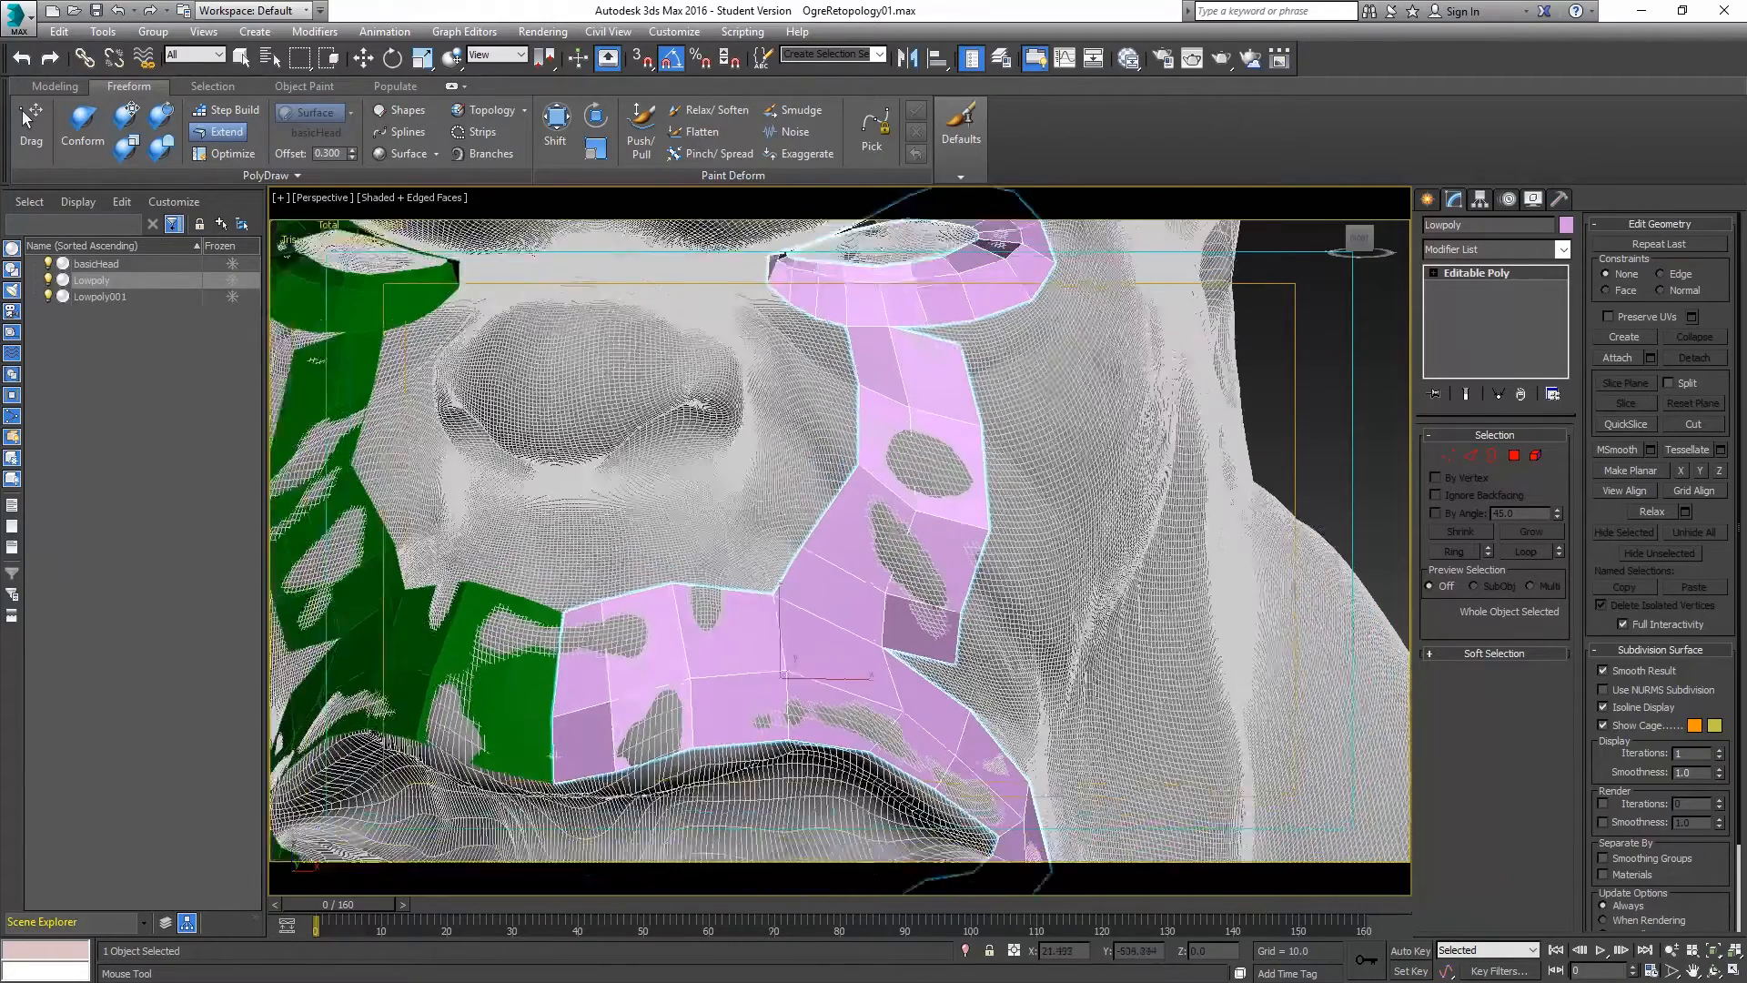
Reposition the new cheek column's outer vertices, pulling its lower end down toward the outer mouth loop.
{"action": "left_click_drag", "start_coordinate": [944, 332], "coordinate": [931, 327]}
{"action": "left_click_drag", "start_coordinate": [954, 673], "coordinate": [974, 709]}
{"action": "left_click_drag", "start_coordinate": [956, 611], "coordinate": [990, 646]}
{"action": "left_click_drag", "start_coordinate": [989, 532], "coordinate": [999, 535]}
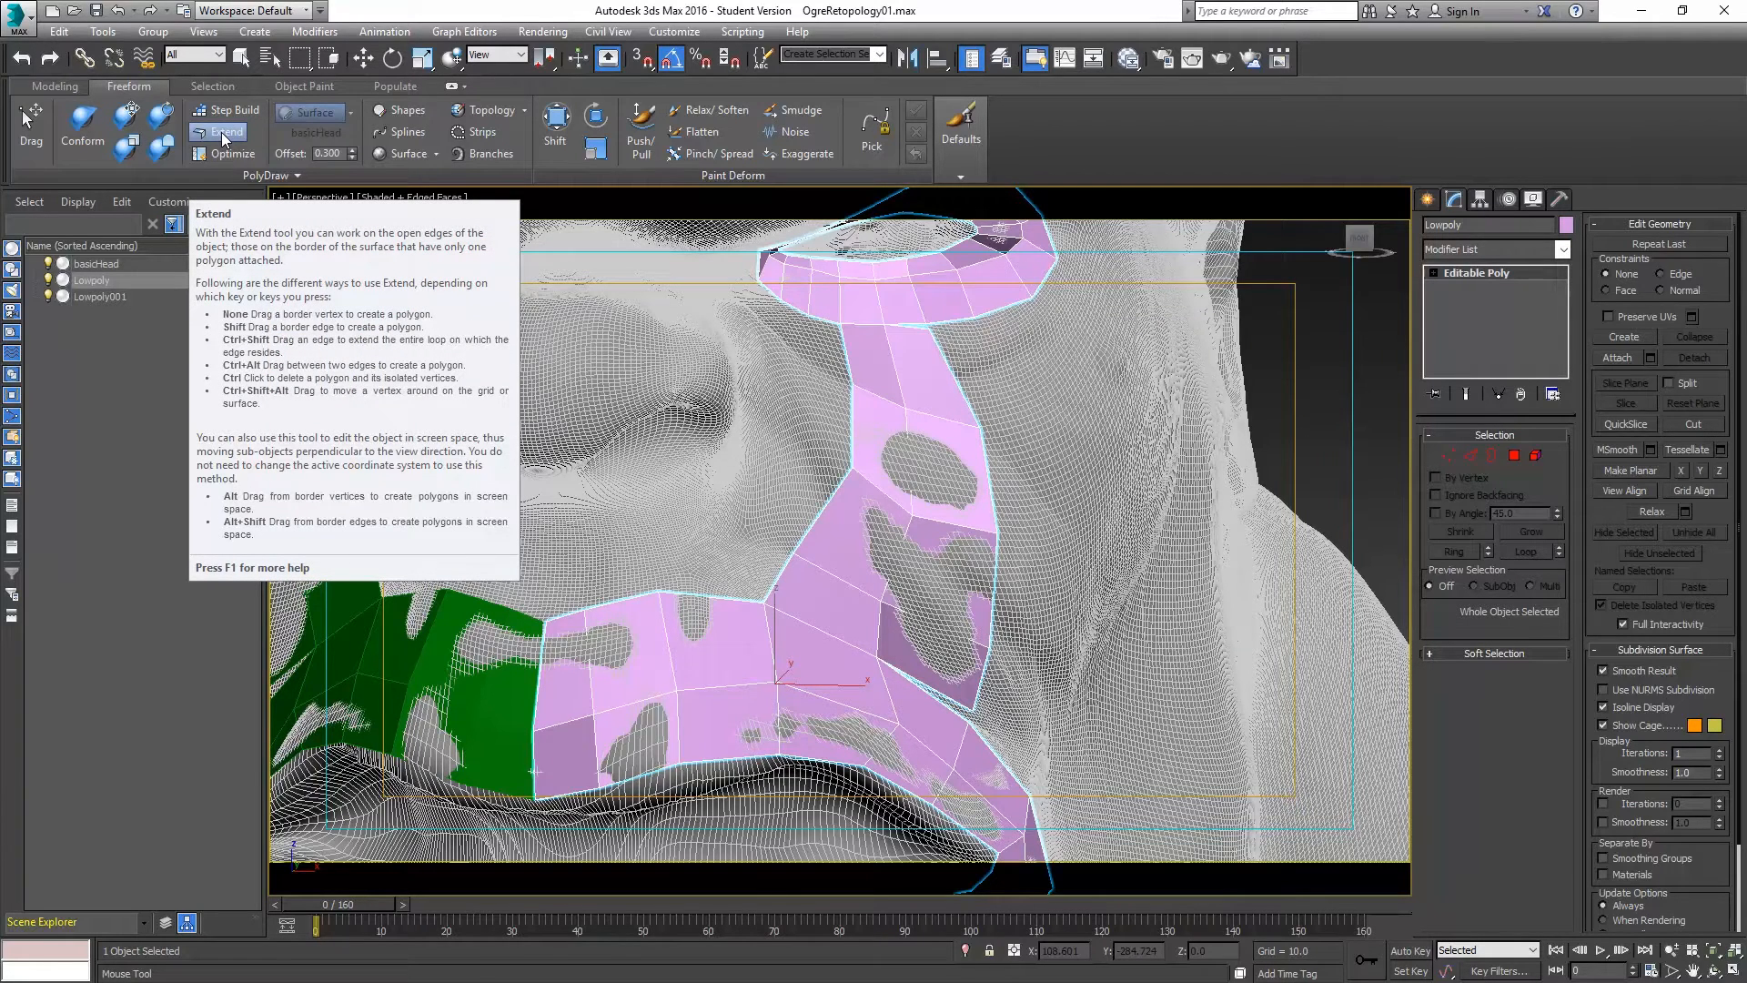
Target-weld the outer cheek column's end vertices to the eye loop above and the outer mouth loop below.
{"action": "middle_click_drag", "start_coordinate": [1006, 587], "coordinate": [954, 592], "text": "alt"}
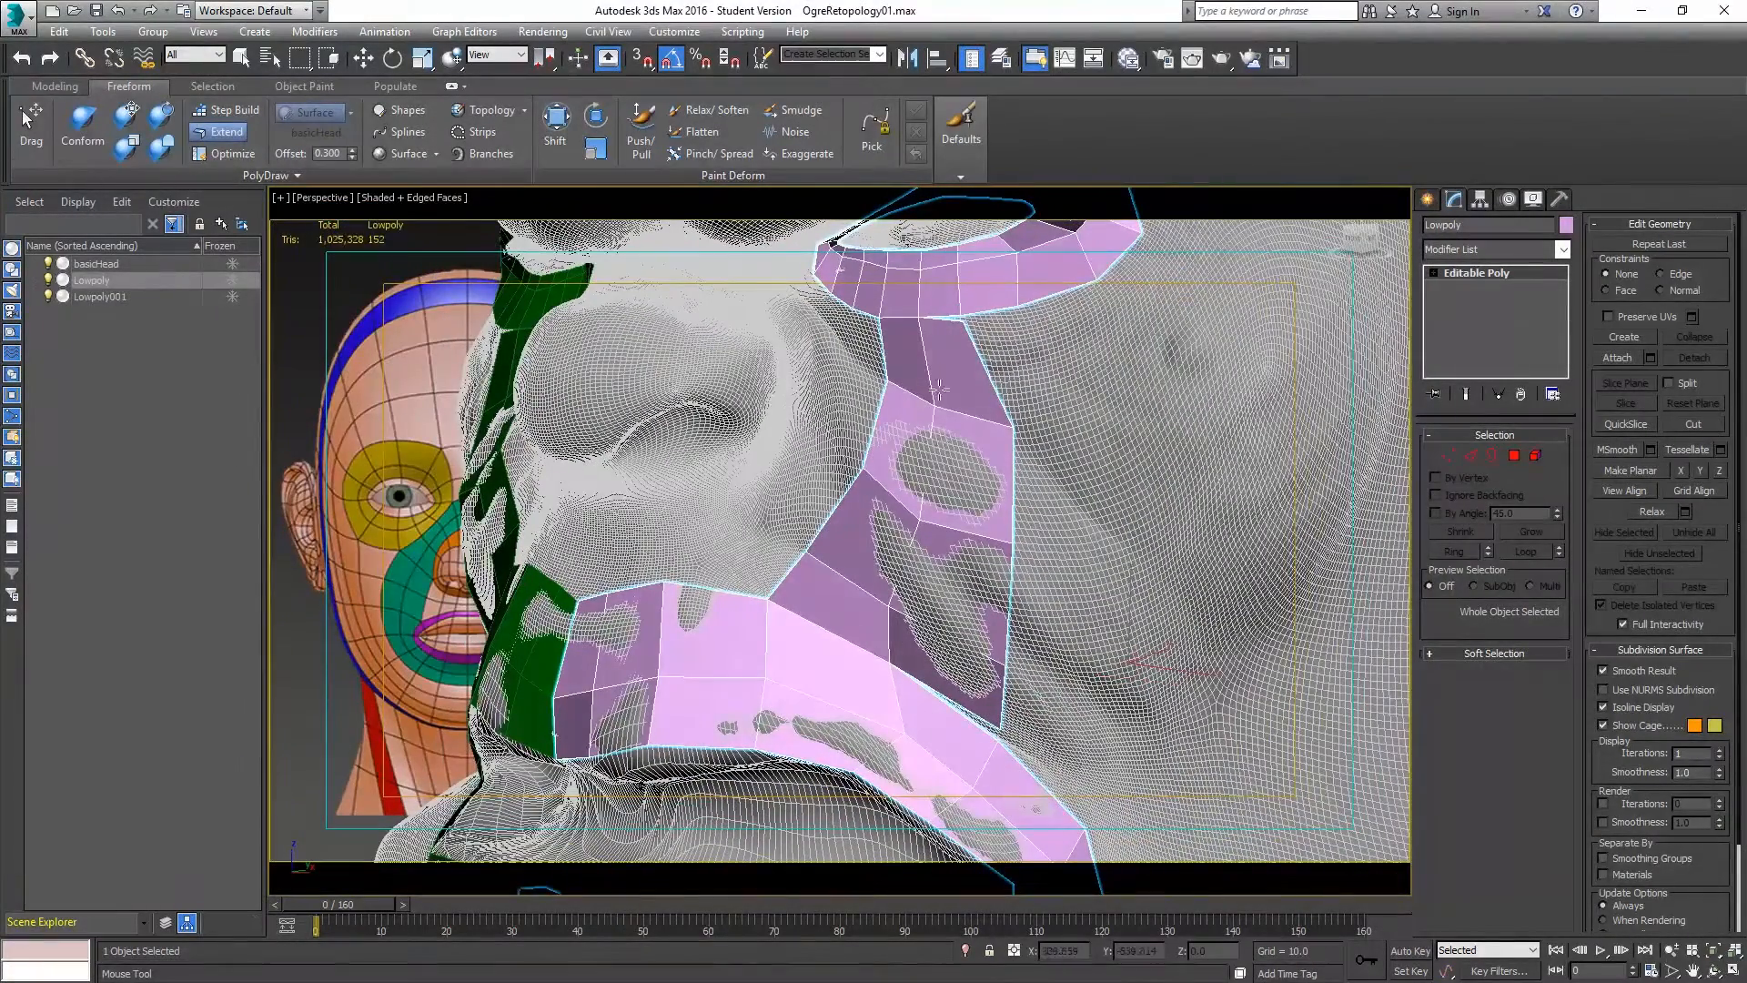
{"action": "left_click", "coordinate": [1447, 455]}
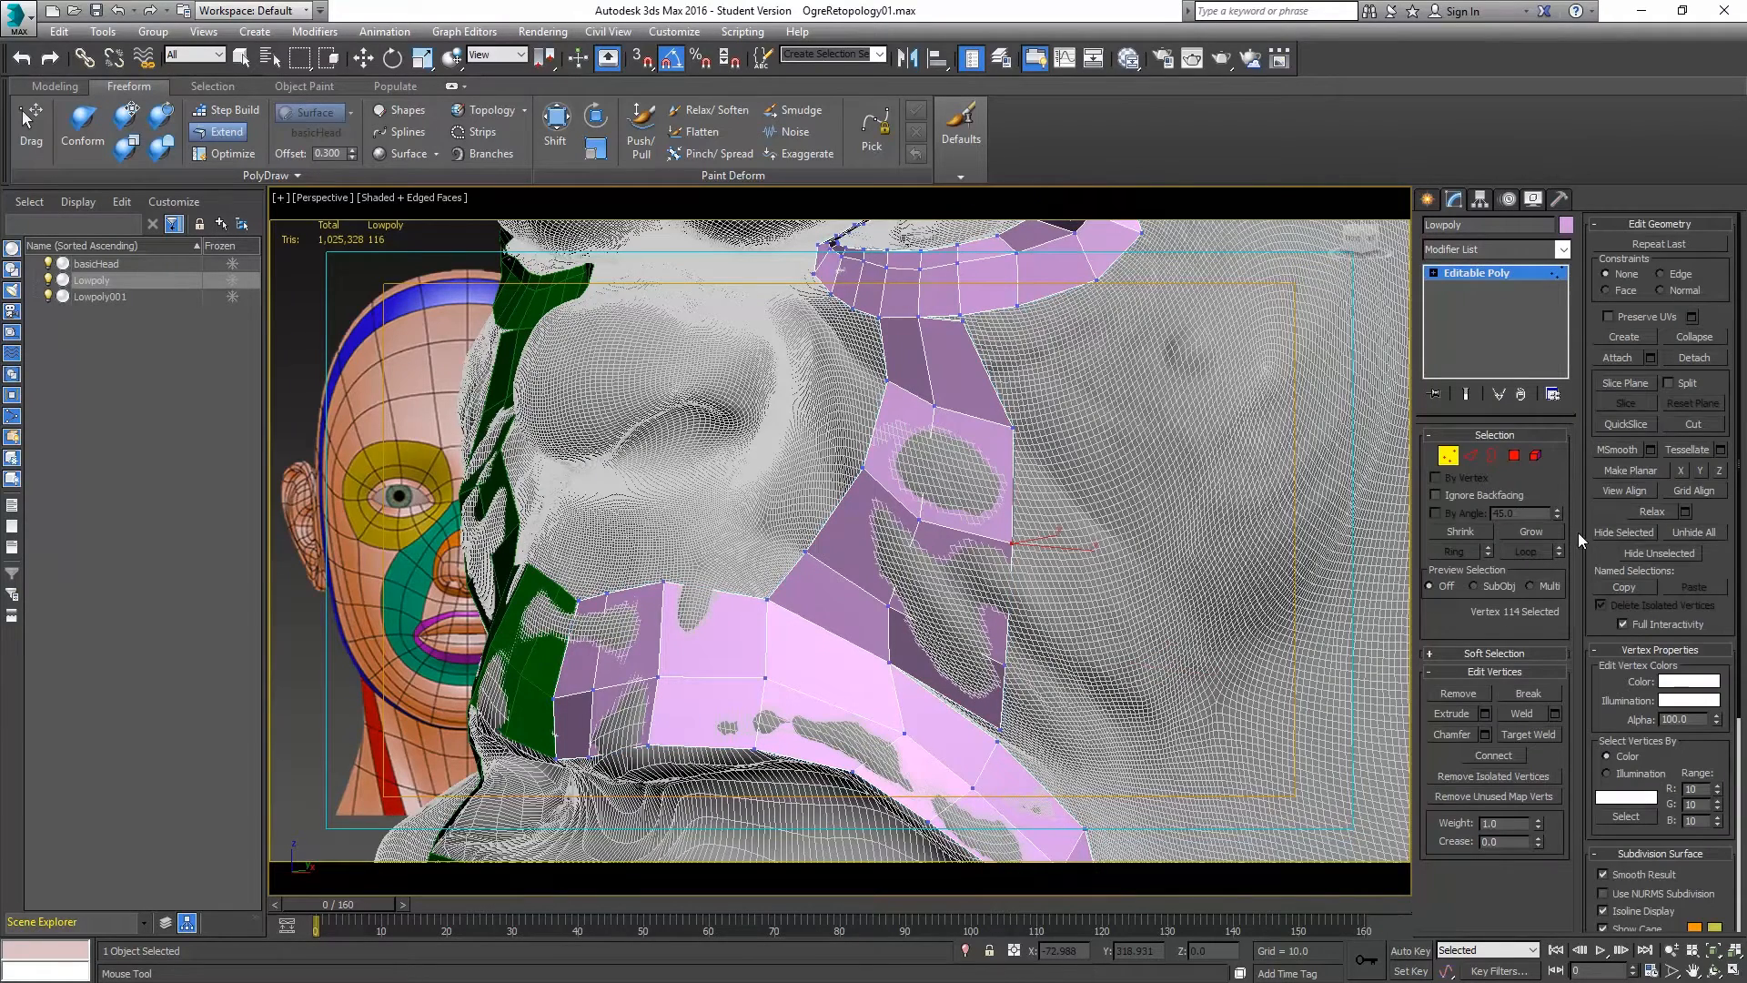
{"action": "key", "text": "w"}
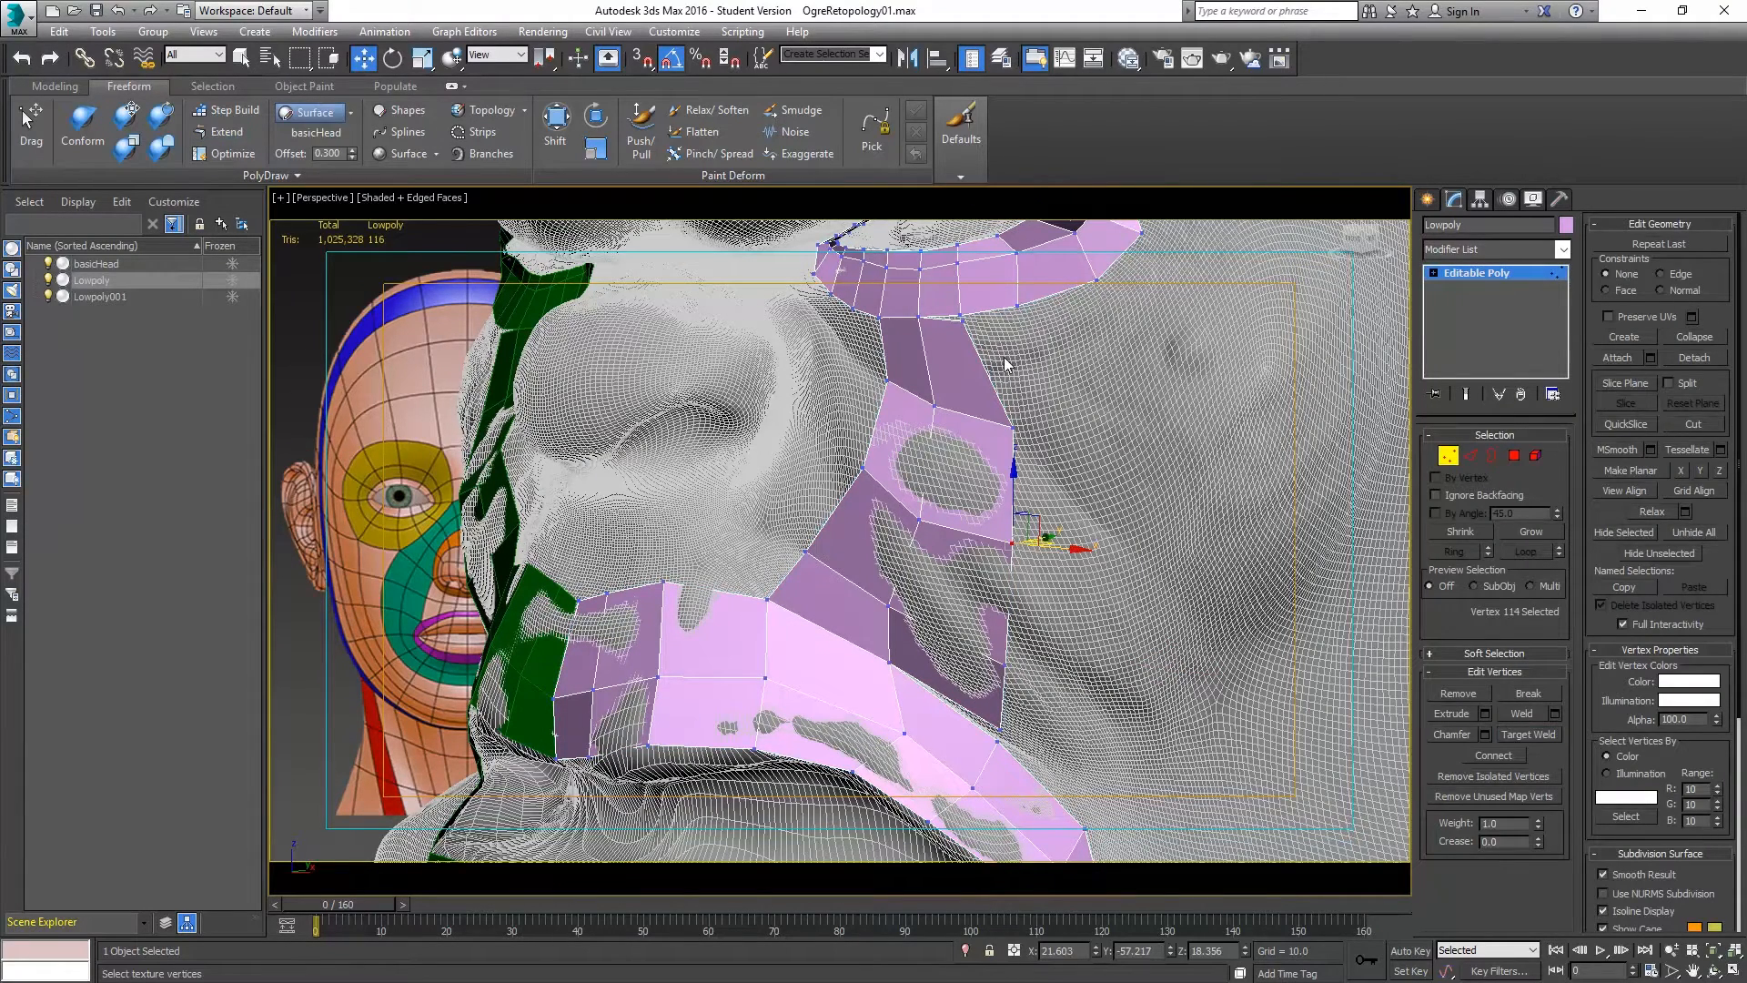
{"action": "left_click", "coordinate": [961, 314]}
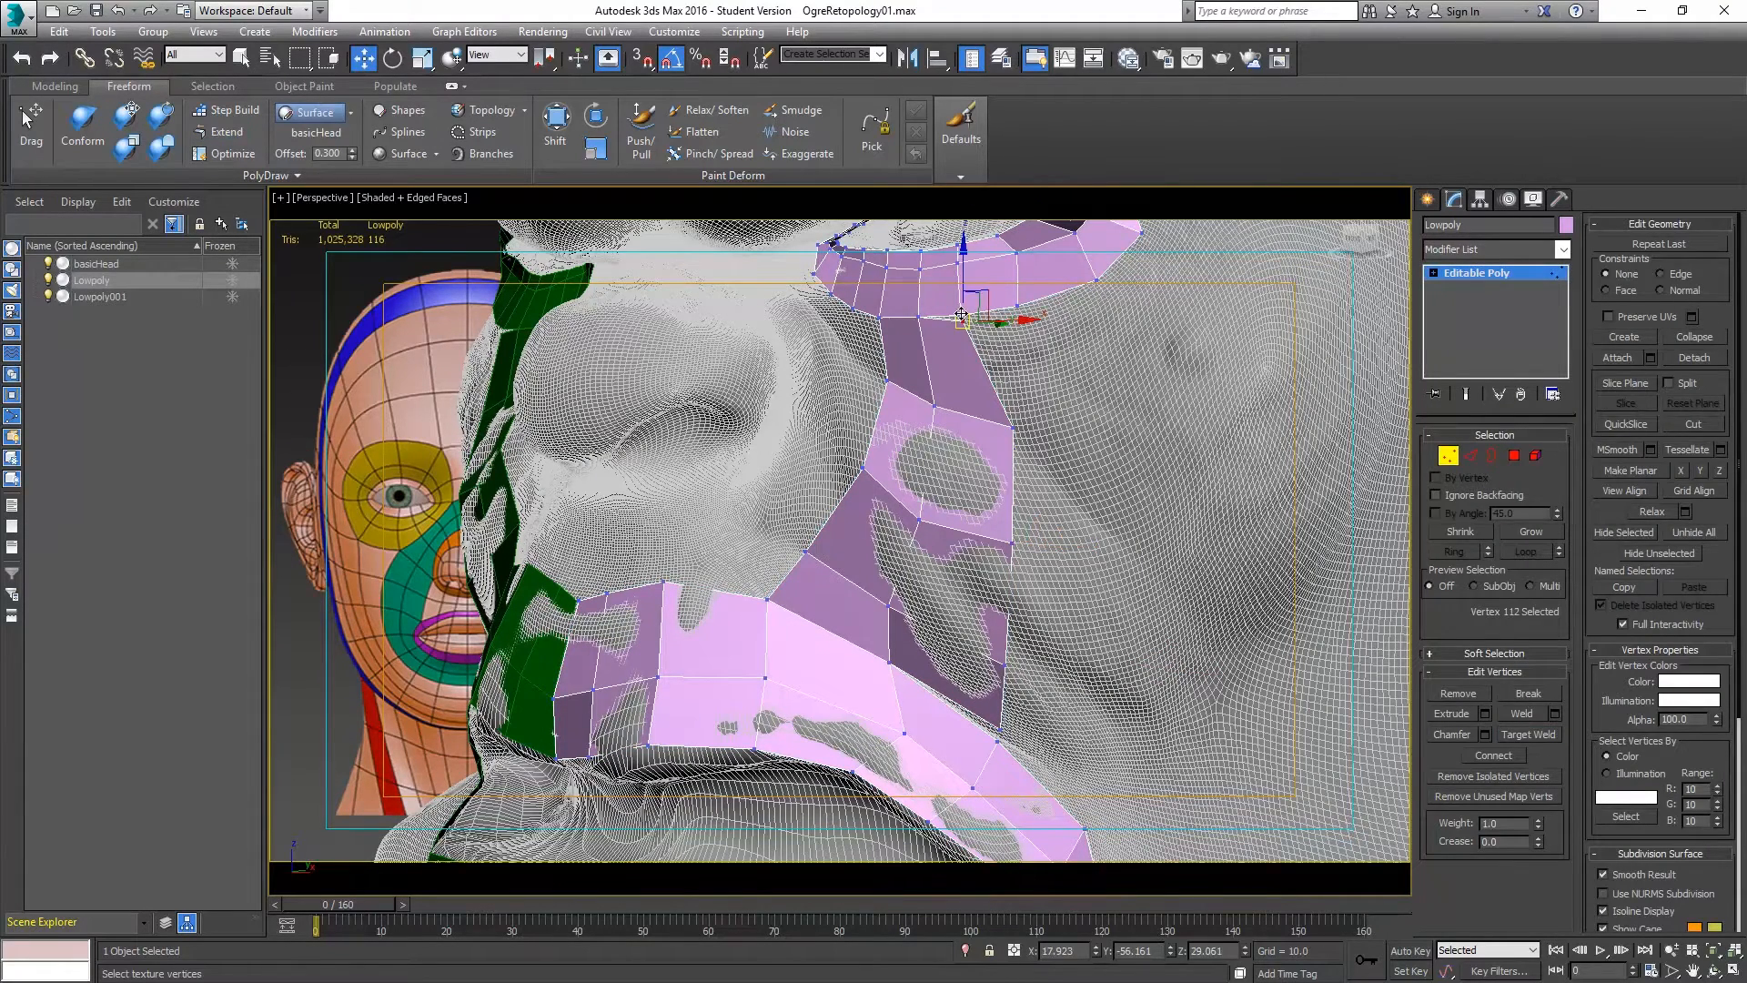
{"action": "left_click", "coordinate": [1538, 736]}
{"action": "left_click", "coordinate": [961, 314]}
{"action": "left_click", "coordinate": [1001, 731]}
{"action": "left_click", "coordinate": [998, 741]}
{"action": "middle_click_drag", "start_coordinate": [1095, 619], "coordinate": [1064, 600], "text": "alt"}
{"action": "key", "text": "w"}
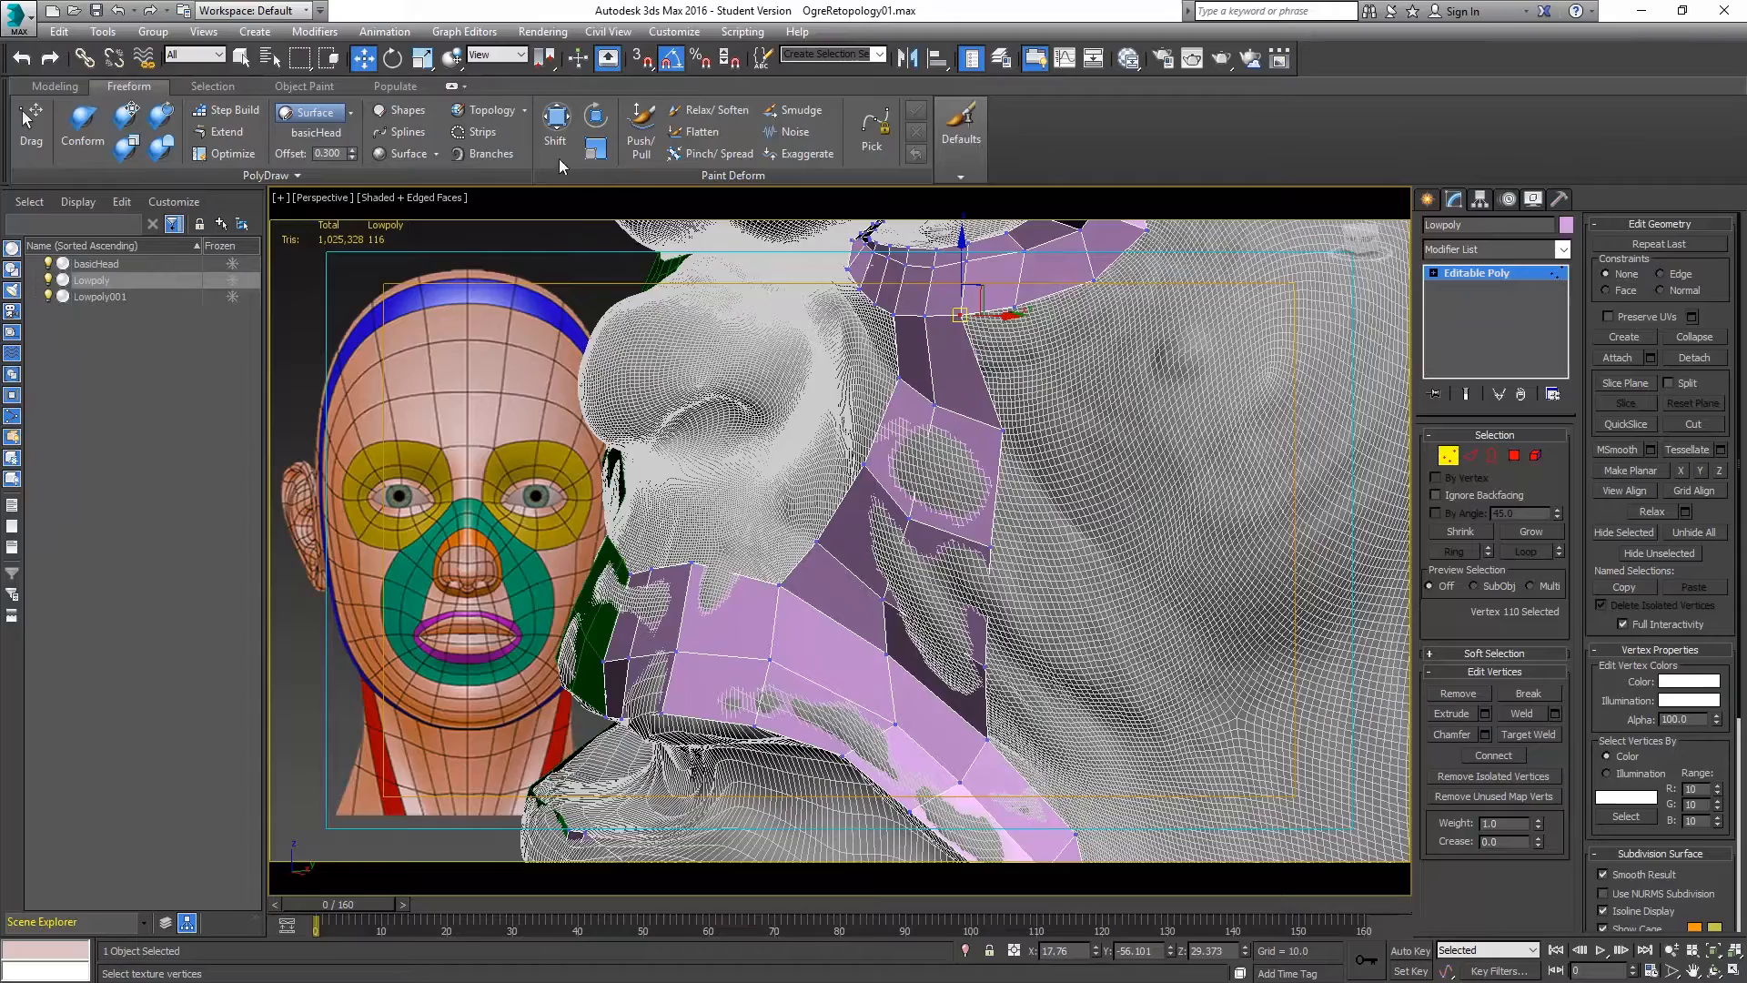
Extend the cheek strip's outer border into a third column of four quads between the eye and mouth loops.
{"action": "left_click", "coordinate": [318, 118]}
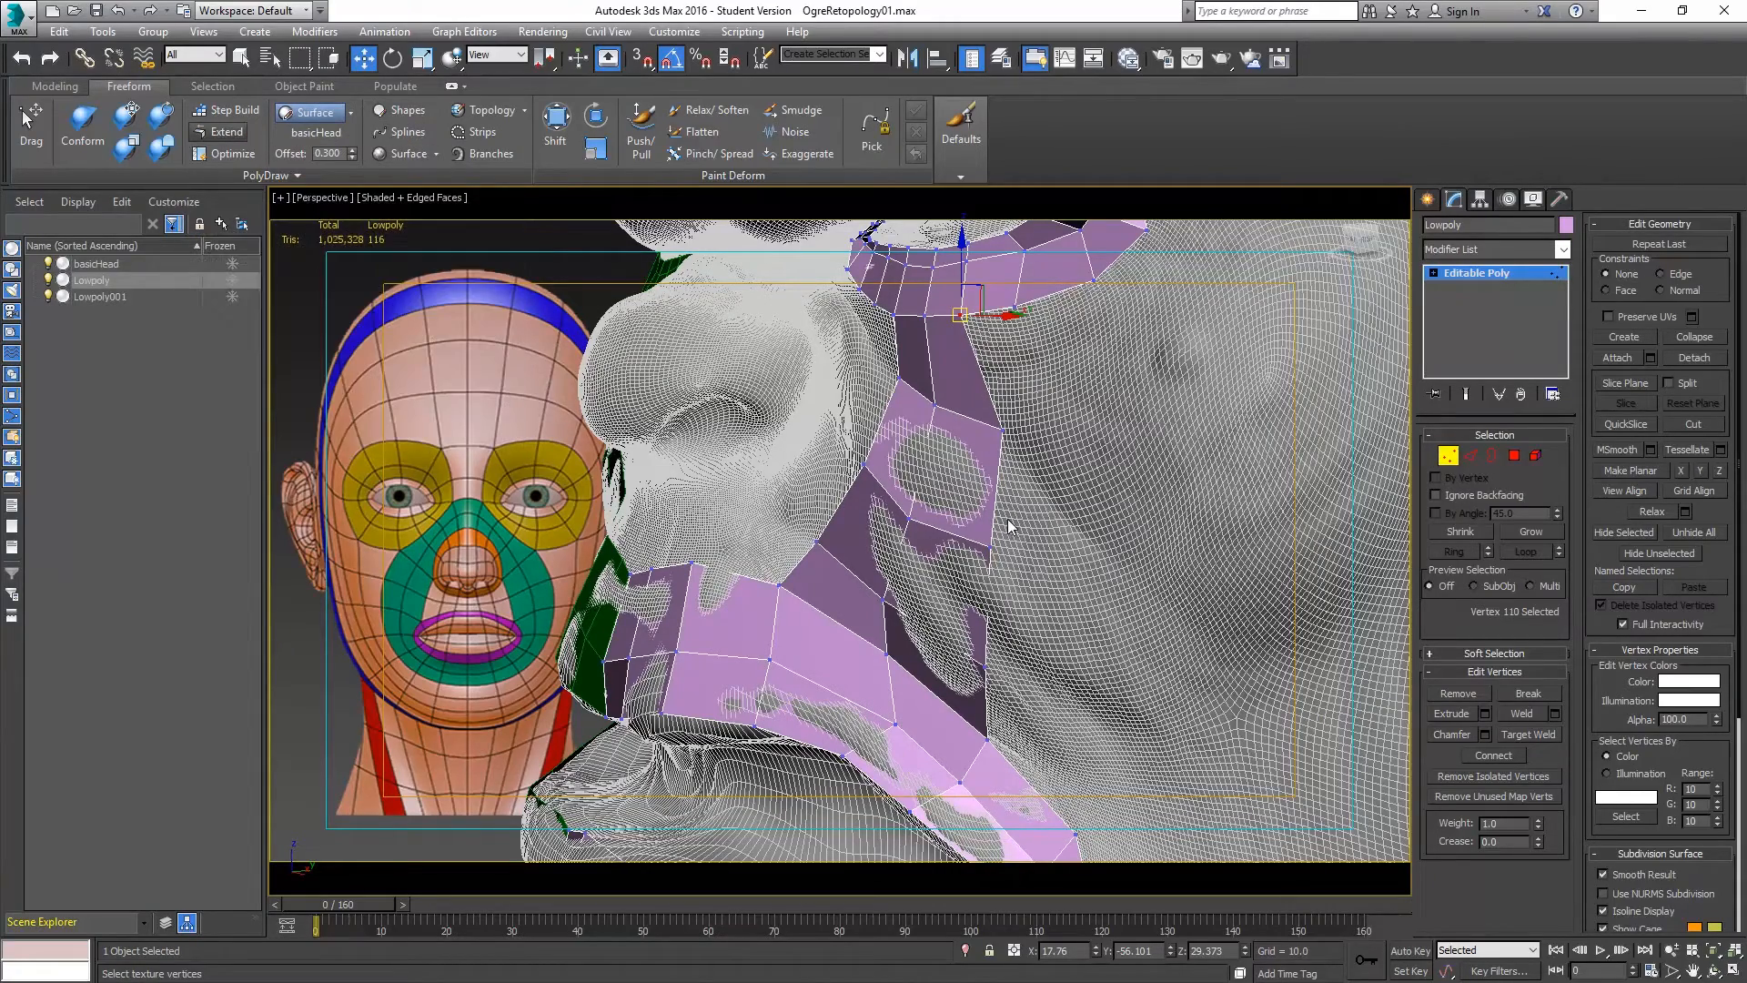
{"action": "scroll", "coordinate": [1009, 526], "scroll_direction": "up", "scroll_amount": 4}
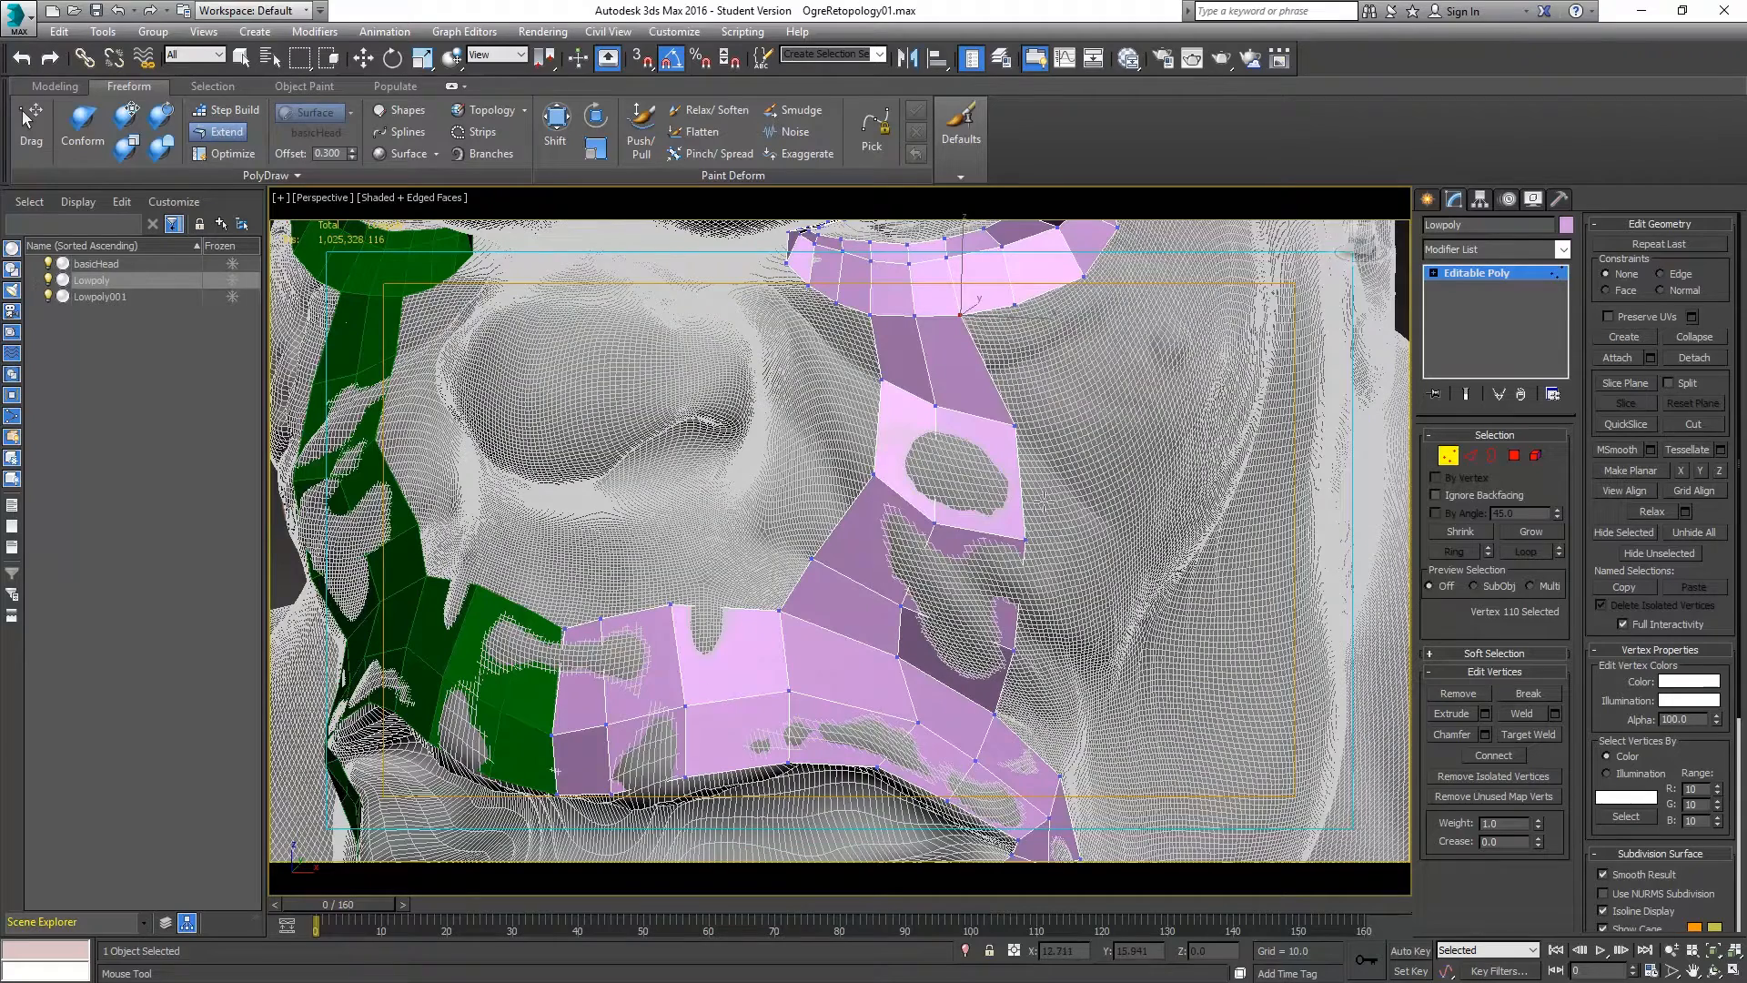
{"action": "left_click_drag", "start_coordinate": [1043, 492], "coordinate": [1123, 498], "text": "shift"}
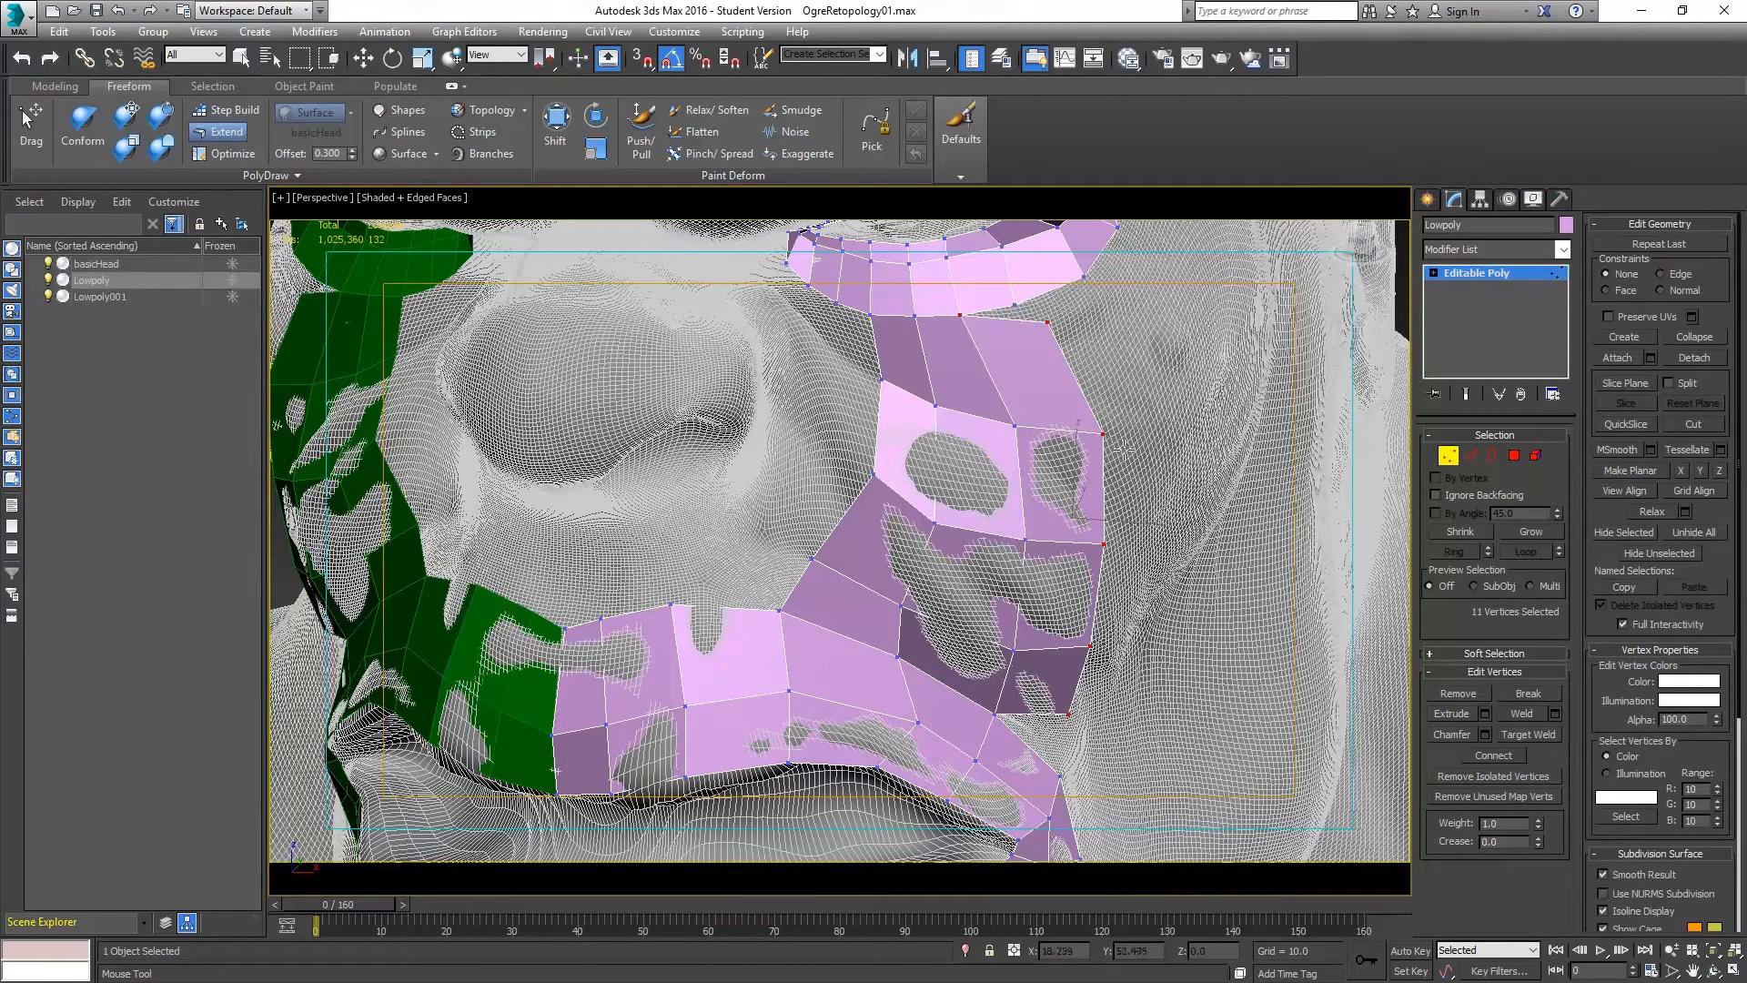
{"action": "mouse_move", "coordinate": [1124, 480]}
{"action": "left_mouse_down", "text": "ctrl+shift"}
{"action": "mouse_move", "coordinate": [1176, 473]}
{"action": "mouse_move", "coordinate": [1144, 494]}
{"action": "left_mouse_up", "text": "ctrl+shift"}
{"action": "key", "text": "ctrl+z"}
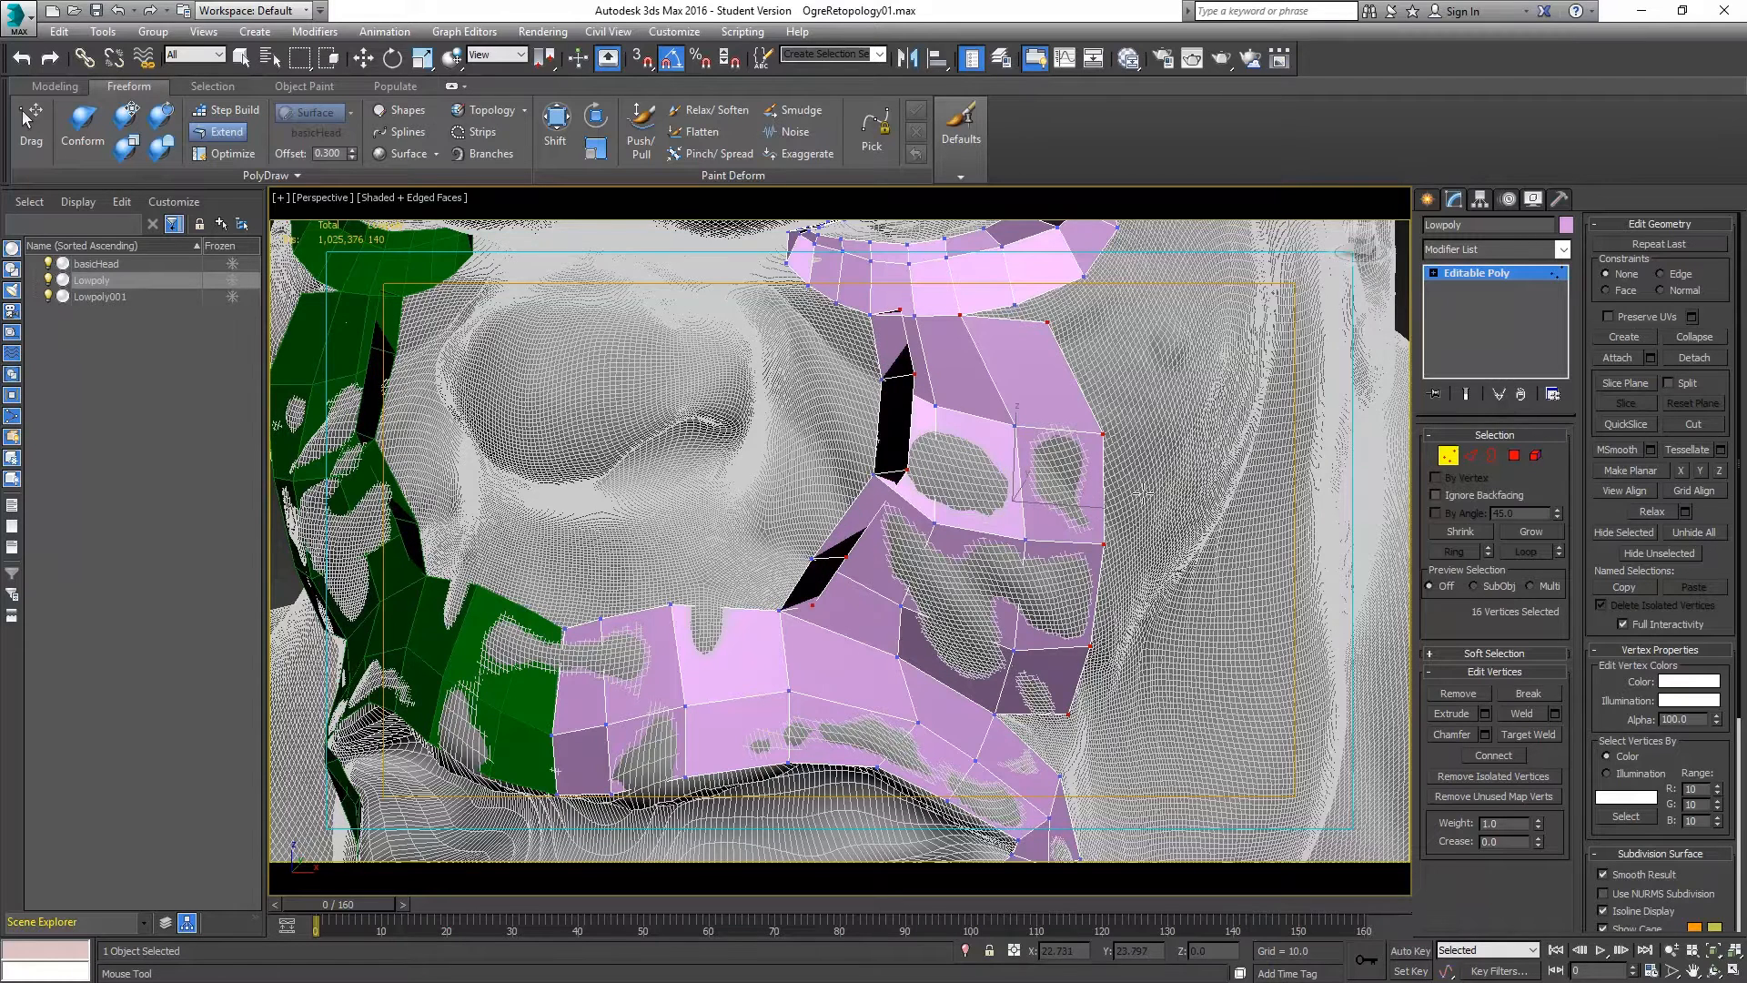
{"action": "key", "text": "ctrl+z"}
Reposition the third cheek column's outer vertices, joining its upper end to the eye loop and its lower end to the mouth loop.
{"action": "left_click", "coordinate": [1048, 322]}
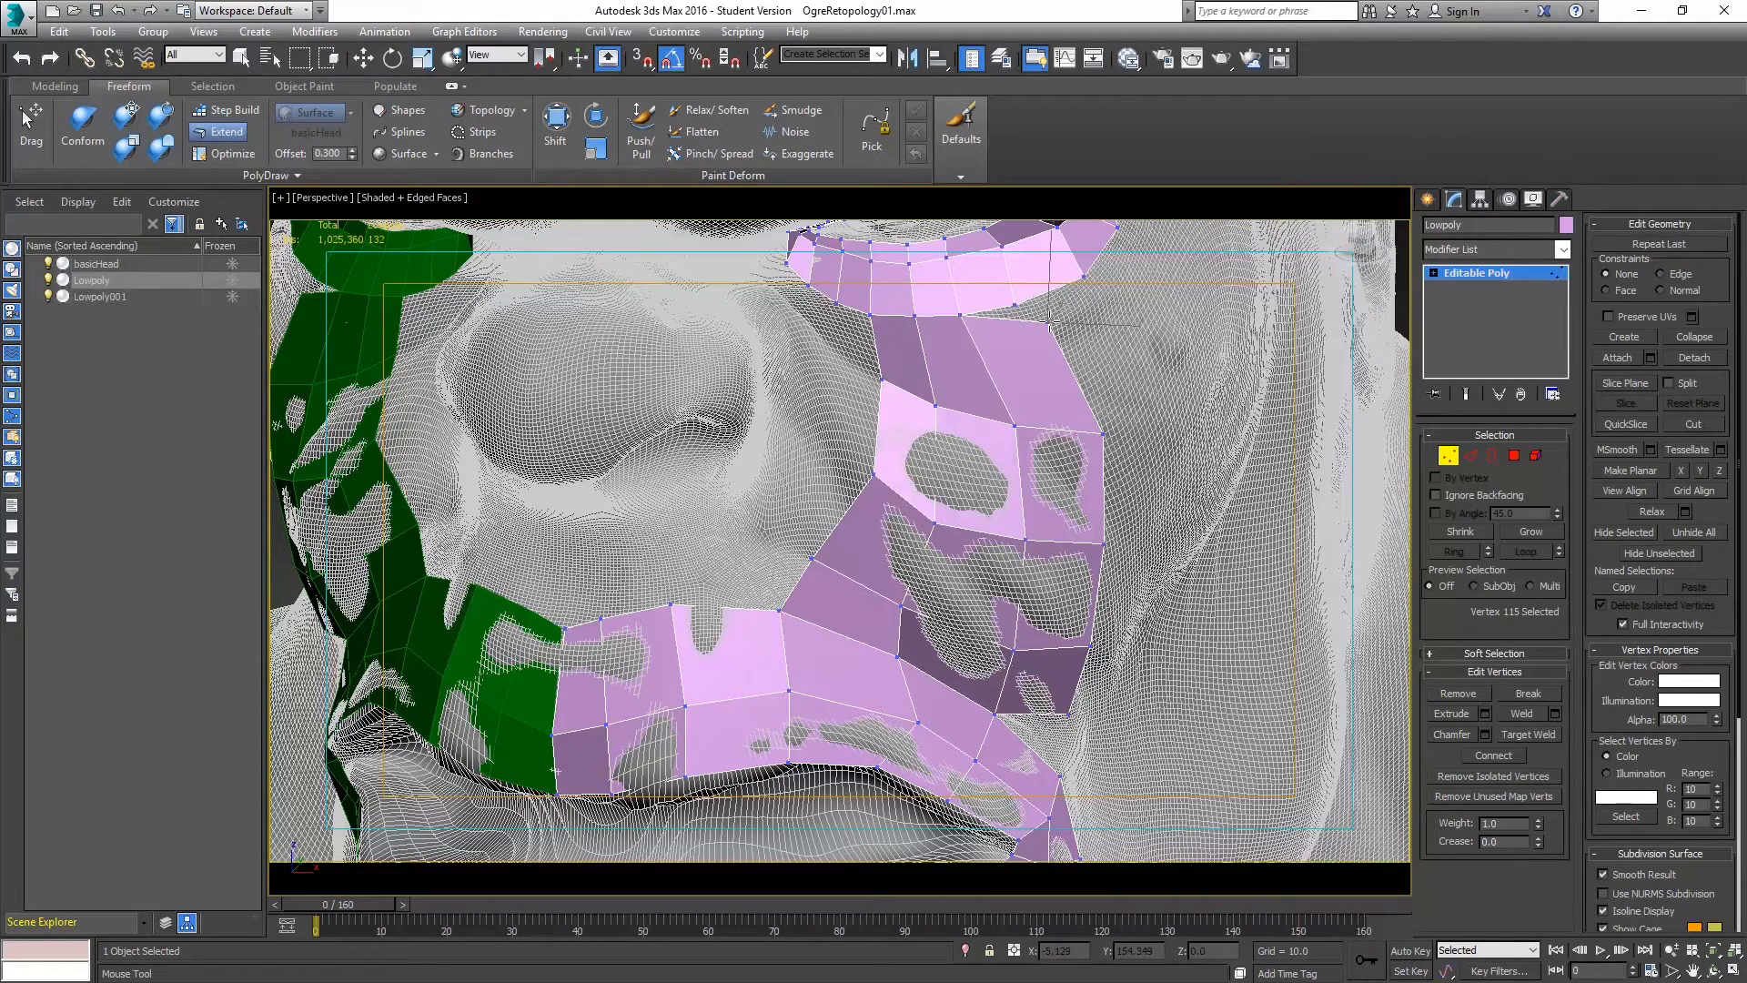
{"action": "key", "text": "alt+l"}
{"action": "left_click_drag", "start_coordinate": [1048, 322], "coordinate": [1021, 318]}
{"action": "left_click_drag", "start_coordinate": [1103, 434], "coordinate": [1102, 411]}
{"action": "left_click_drag", "start_coordinate": [1103, 543], "coordinate": [1122, 537]}
{"action": "left_click_drag", "start_coordinate": [1090, 648], "coordinate": [1099, 656]}
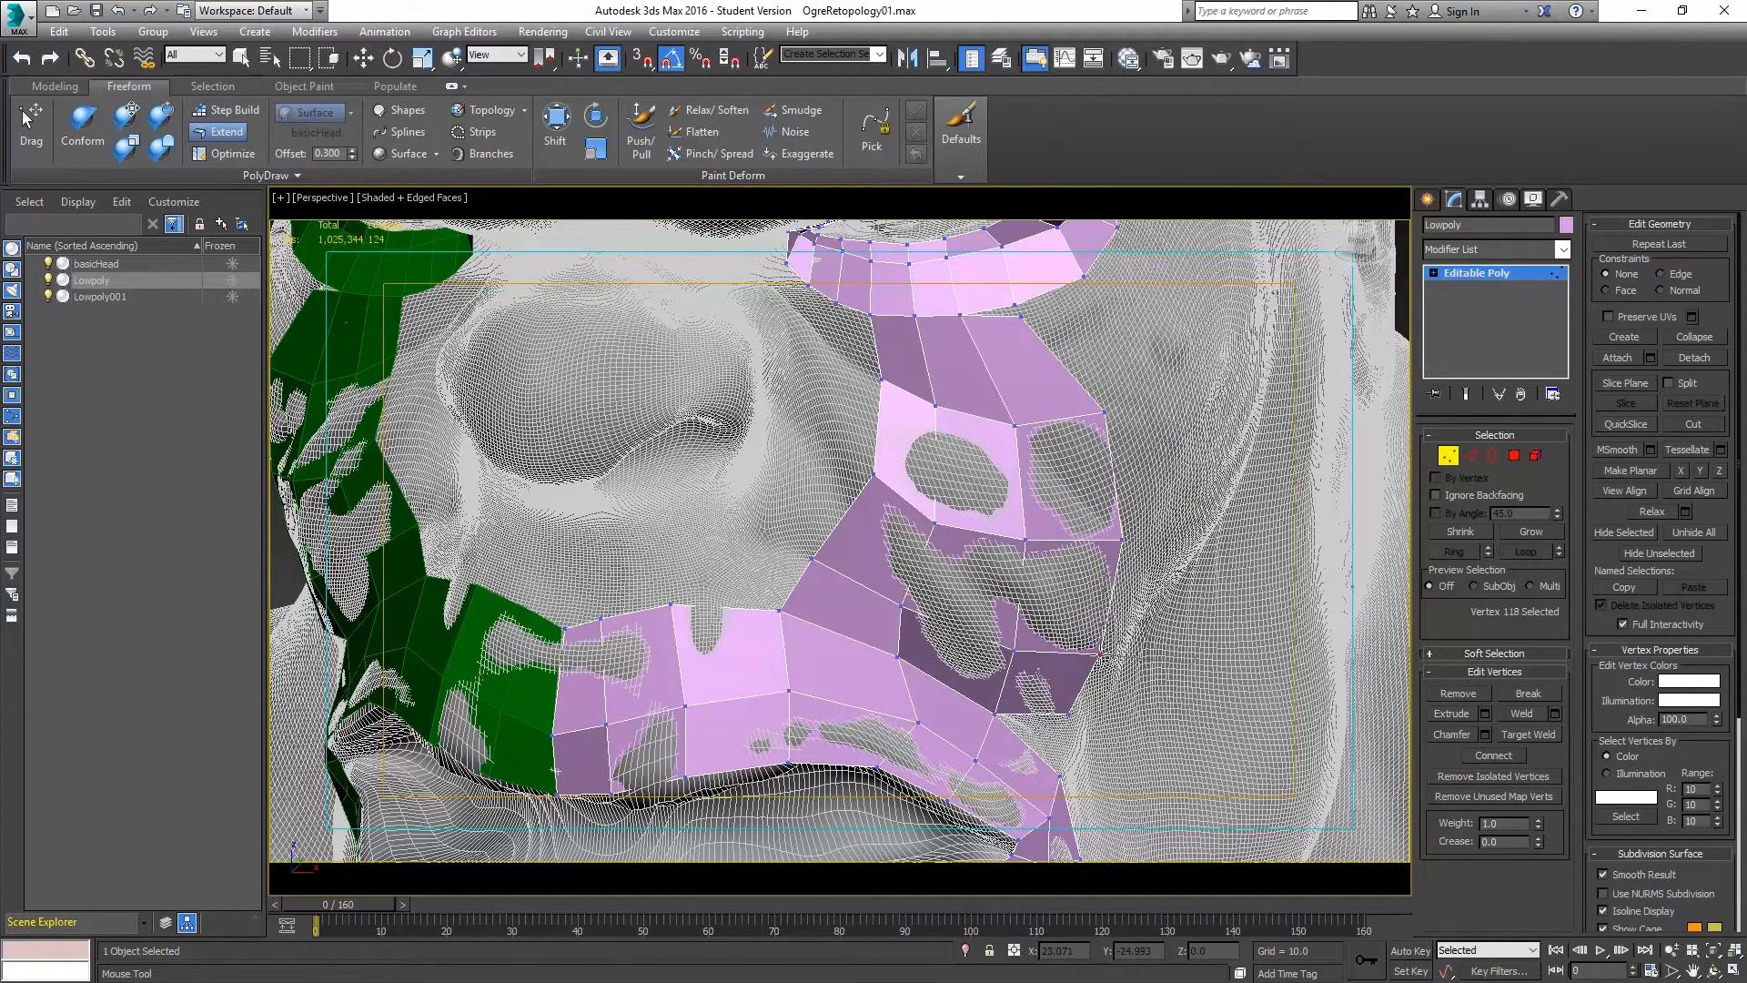
{"action": "left_click_drag", "start_coordinate": [1070, 715], "coordinate": [1062, 774]}
Extend a fourth column of quads along the outer cheek border and join its upper vertex to the eye loop.
{"action": "left_click_drag", "start_coordinate": [1123, 460], "coordinate": [1188, 452], "text": "shift"}
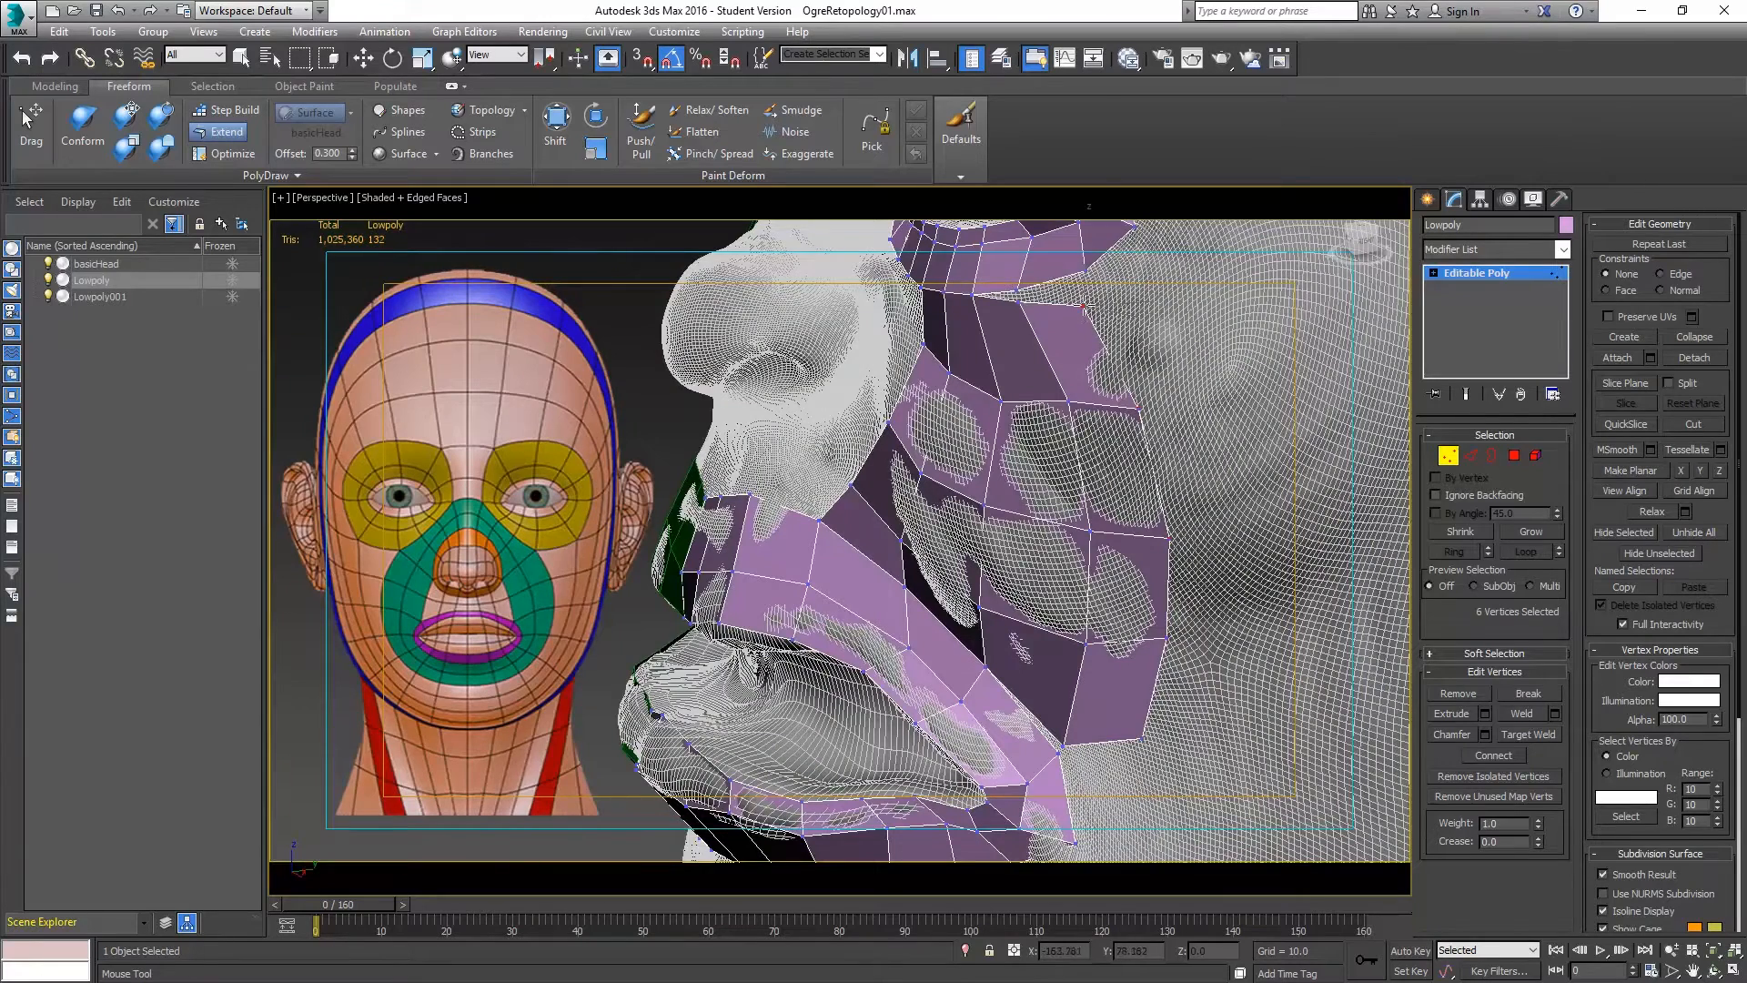
{"action": "left_click_drag", "start_coordinate": [1084, 302], "coordinate": [1017, 292]}
{"action": "mouse_move", "coordinate": [1105, 697]}
{"action": "middle_mouse_down", "text": "alt"}
{"action": "mouse_move", "coordinate": [1103, 714]}
{"action": "mouse_move", "coordinate": [1206, 714]}
{"action": "mouse_move", "coordinate": [1134, 714]}
{"action": "middle_mouse_up", "text": "alt"}
{"action": "scroll", "coordinate": [1103, 714], "scroll_direction": "down", "scroll_amount": 2}
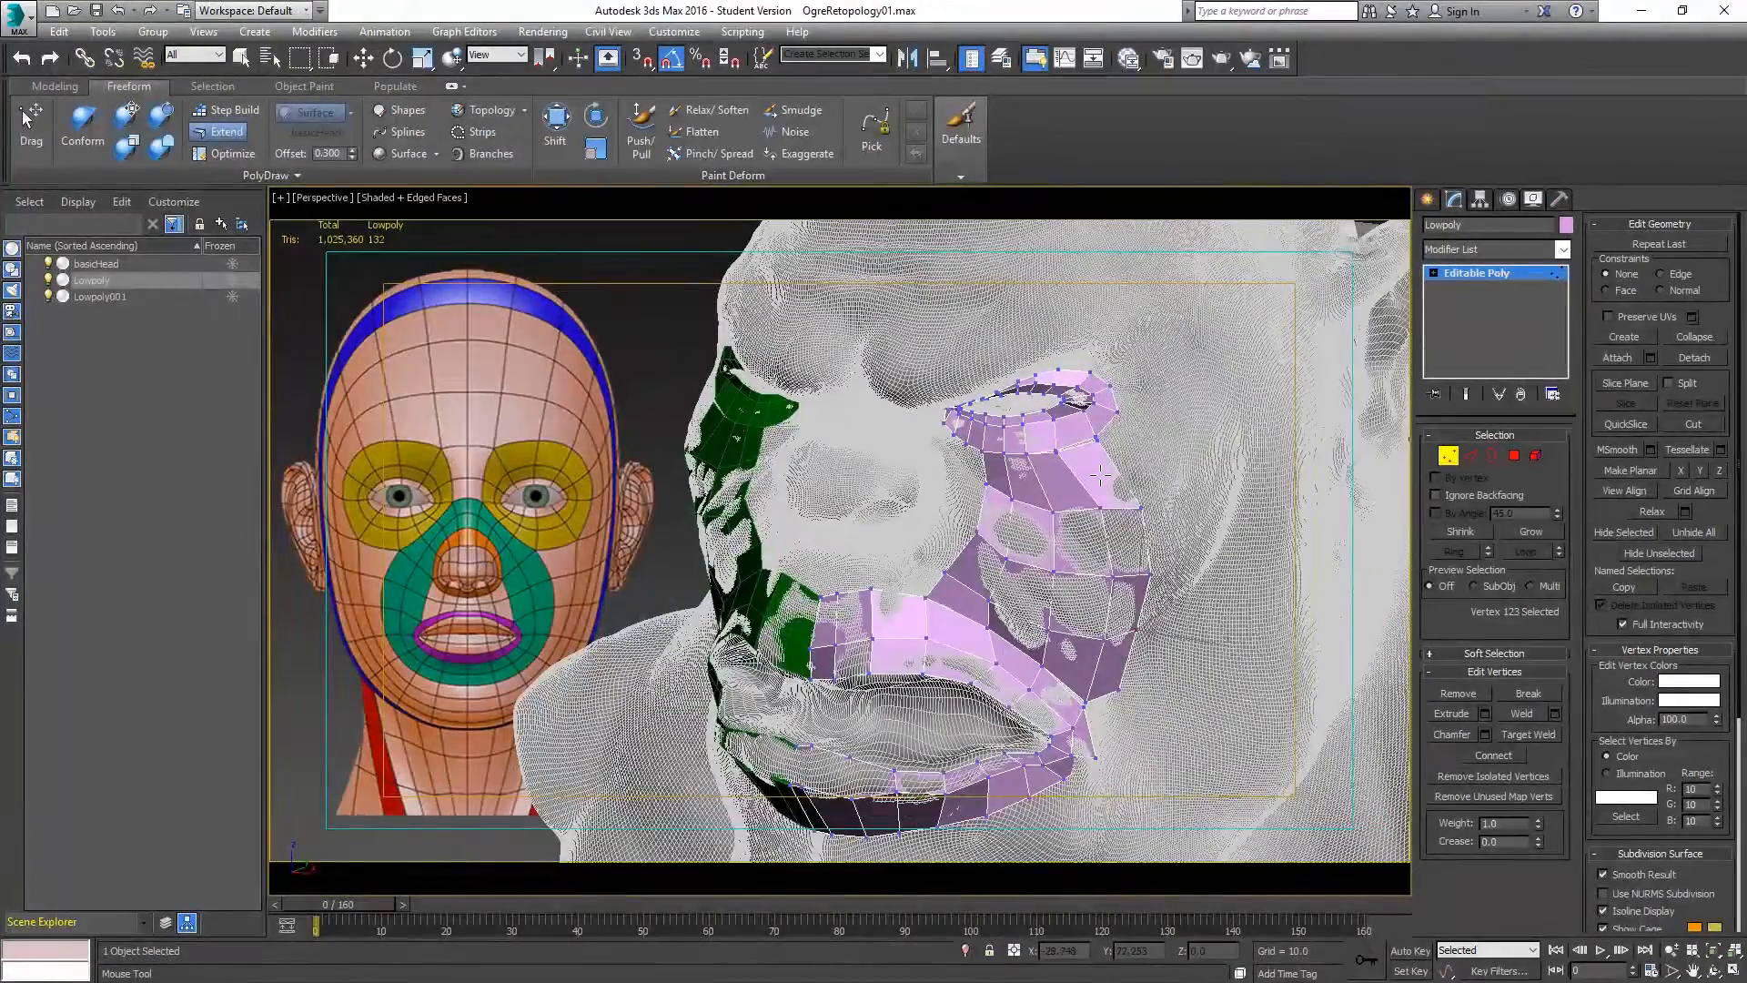
{"action": "left_click", "coordinate": [1449, 457]}
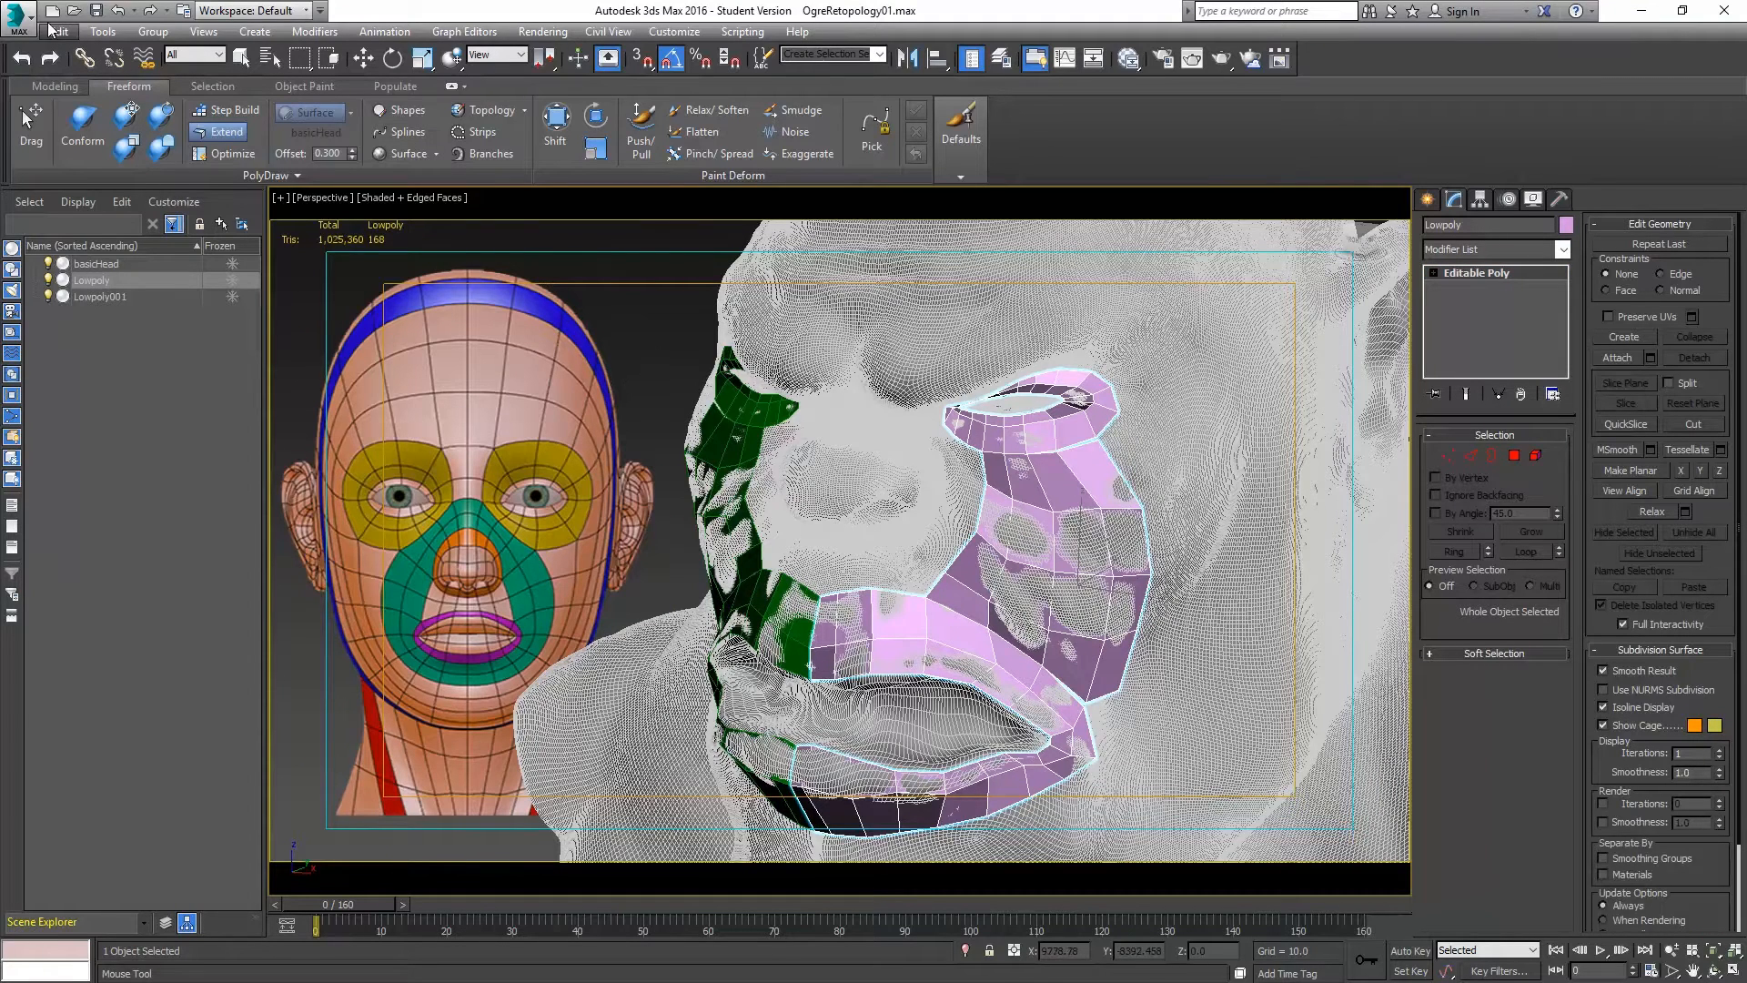
Open OgreRetopology_ProjectionMapSetupCorrect.max from the Ogre folder without saving the current scene, and dismiss the isolated-objects notice.
{"action": "left_click", "coordinate": [18, 18]}
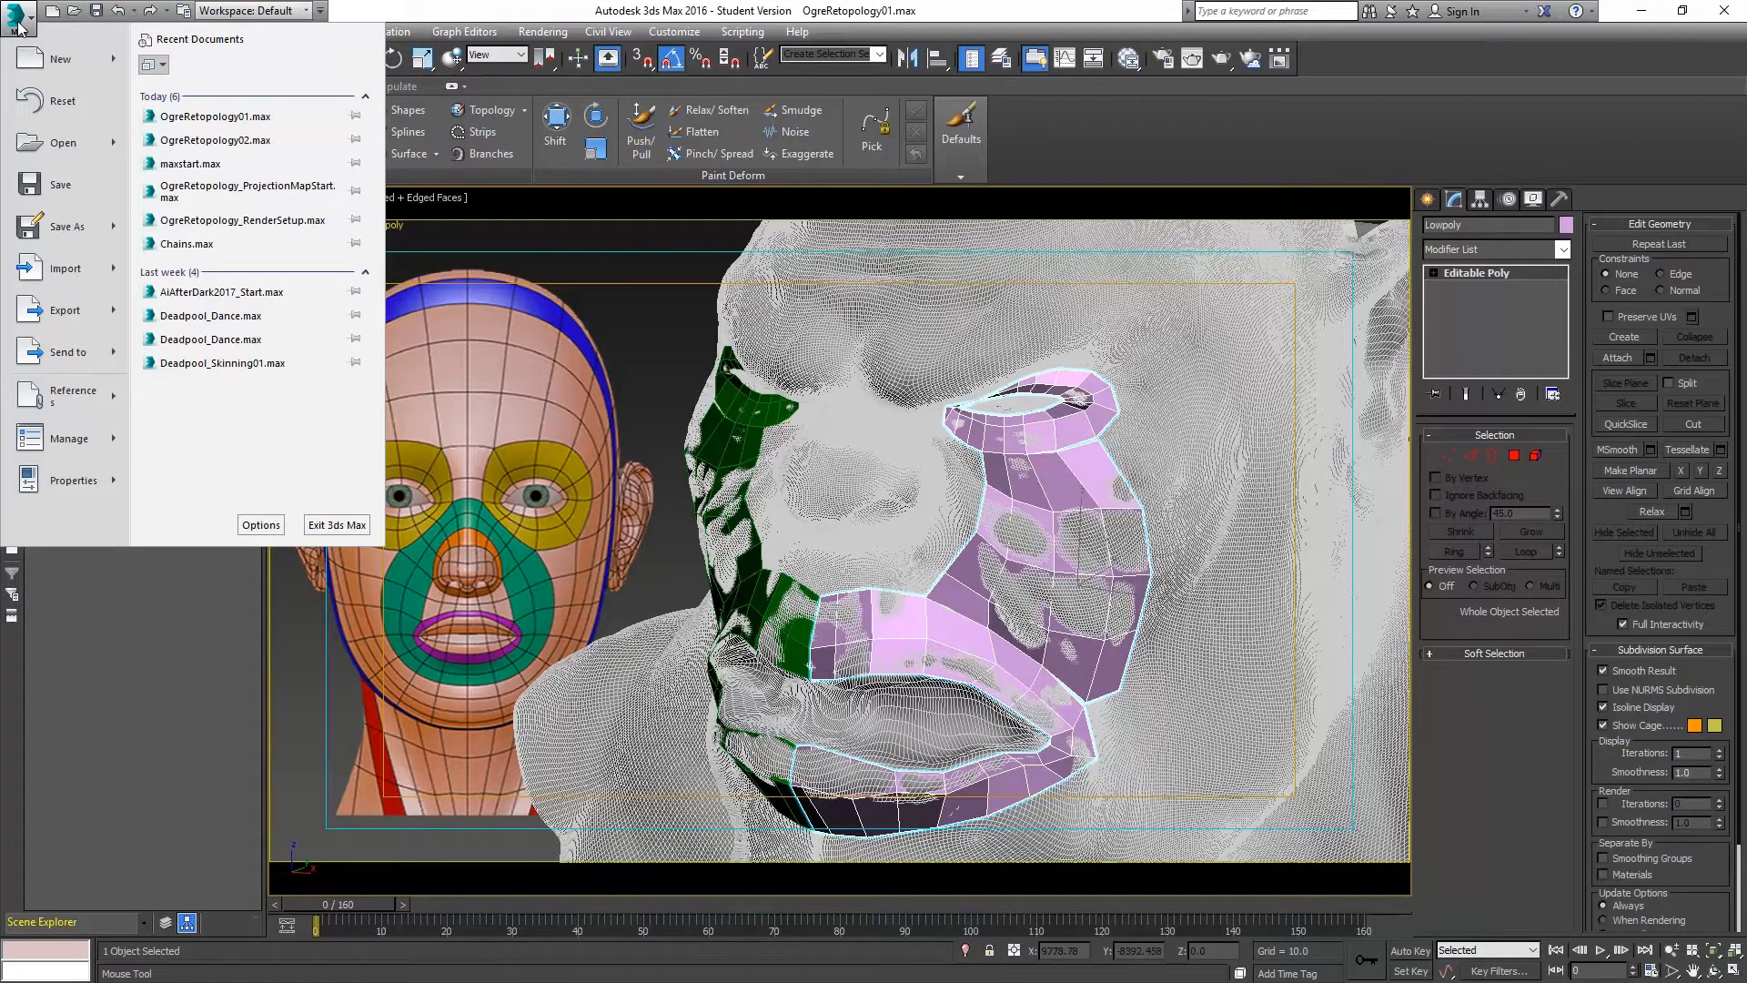
{"action": "left_click", "coordinate": [63, 142]}
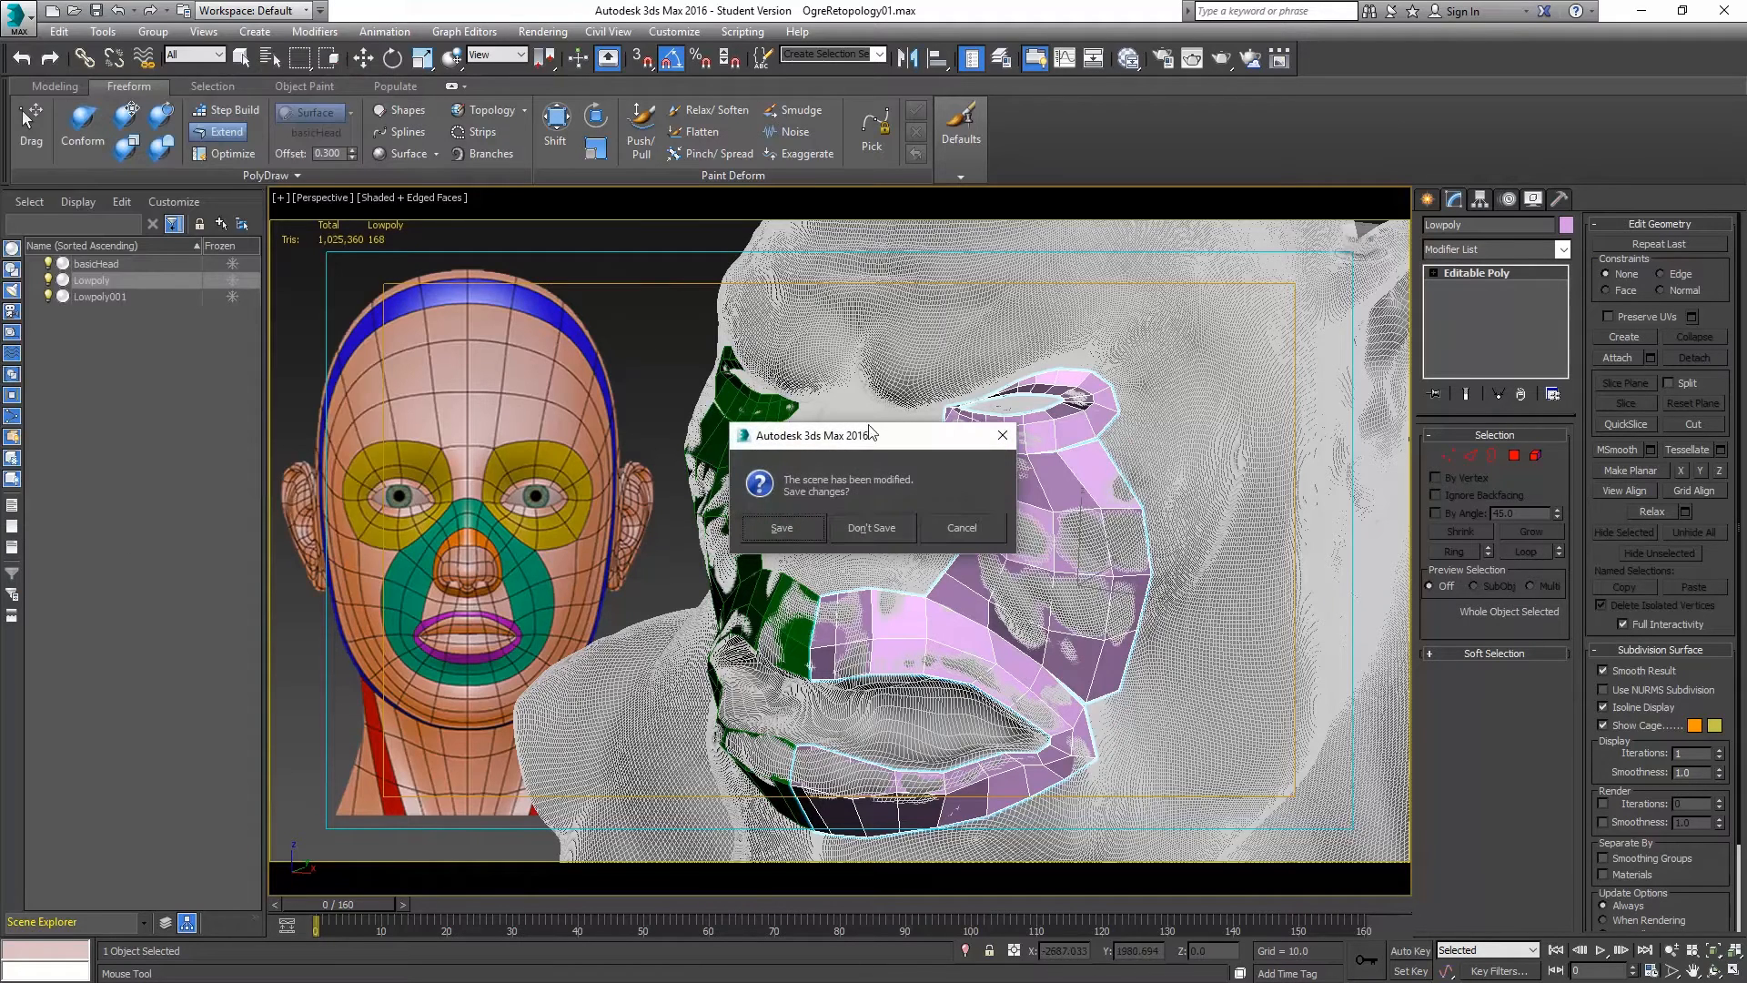
{"action": "left_click", "coordinate": [879, 528]}
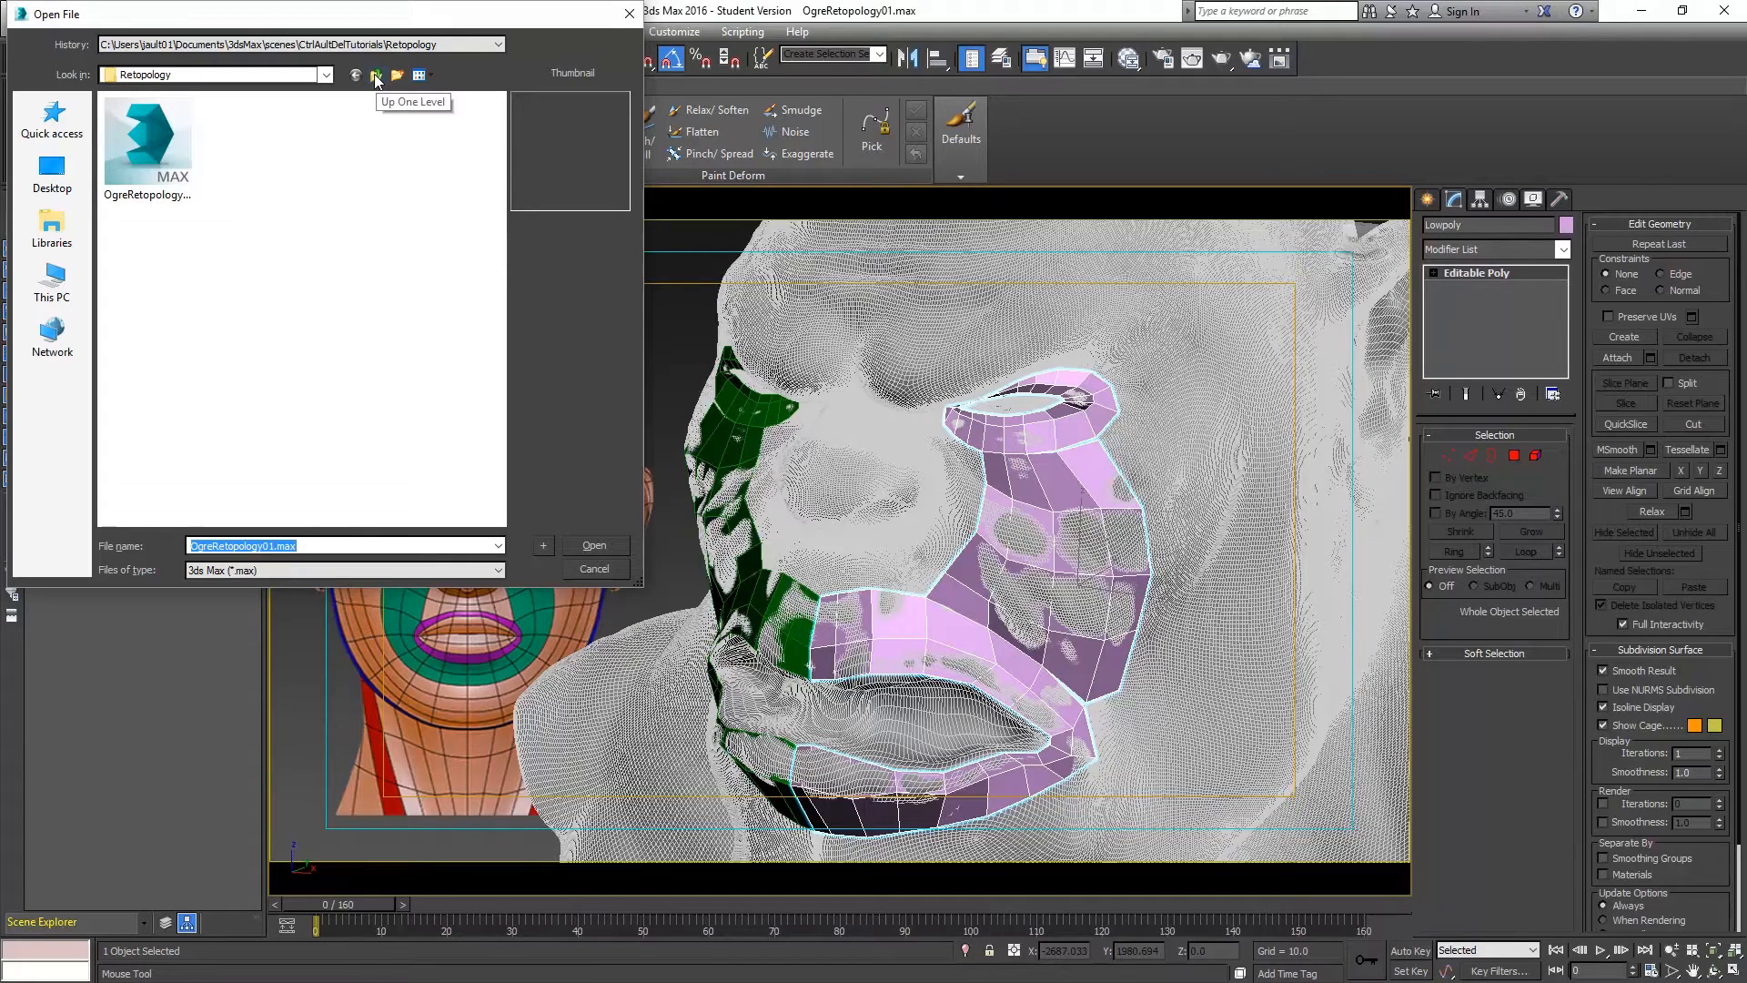
{"action": "left_click", "coordinate": [376, 45]}
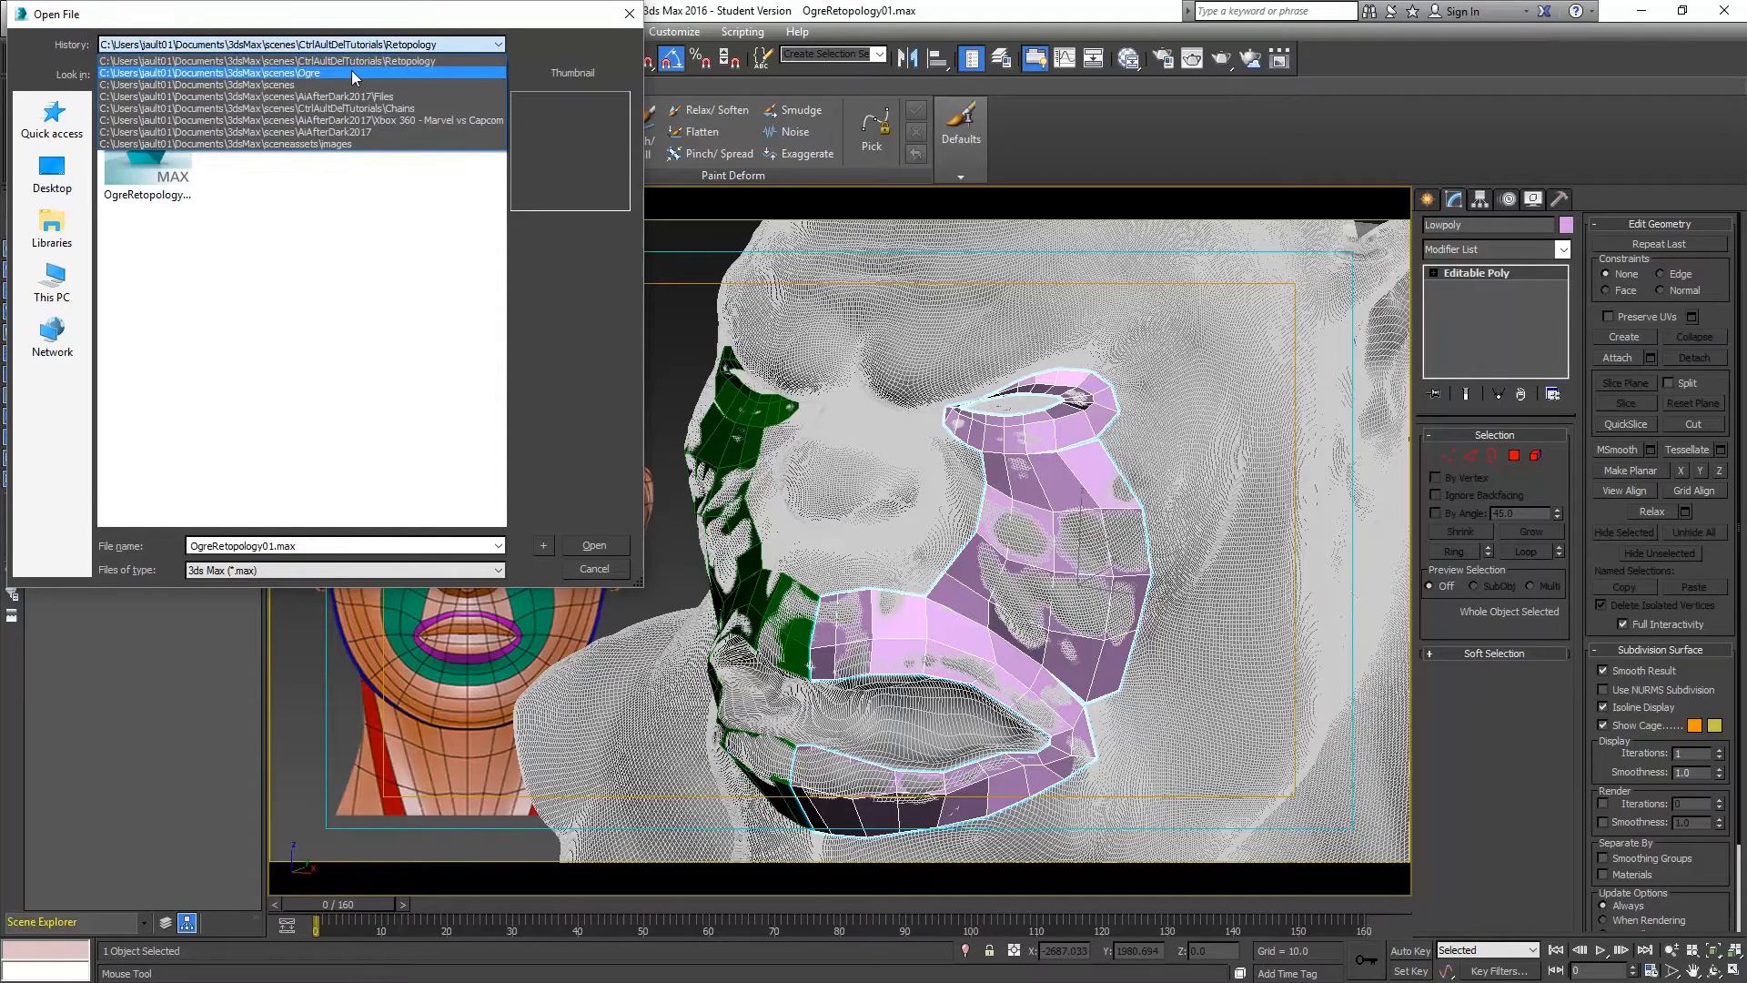
{"action": "left_click", "coordinate": [355, 73]}
{"action": "left_click", "coordinate": [273, 209]}
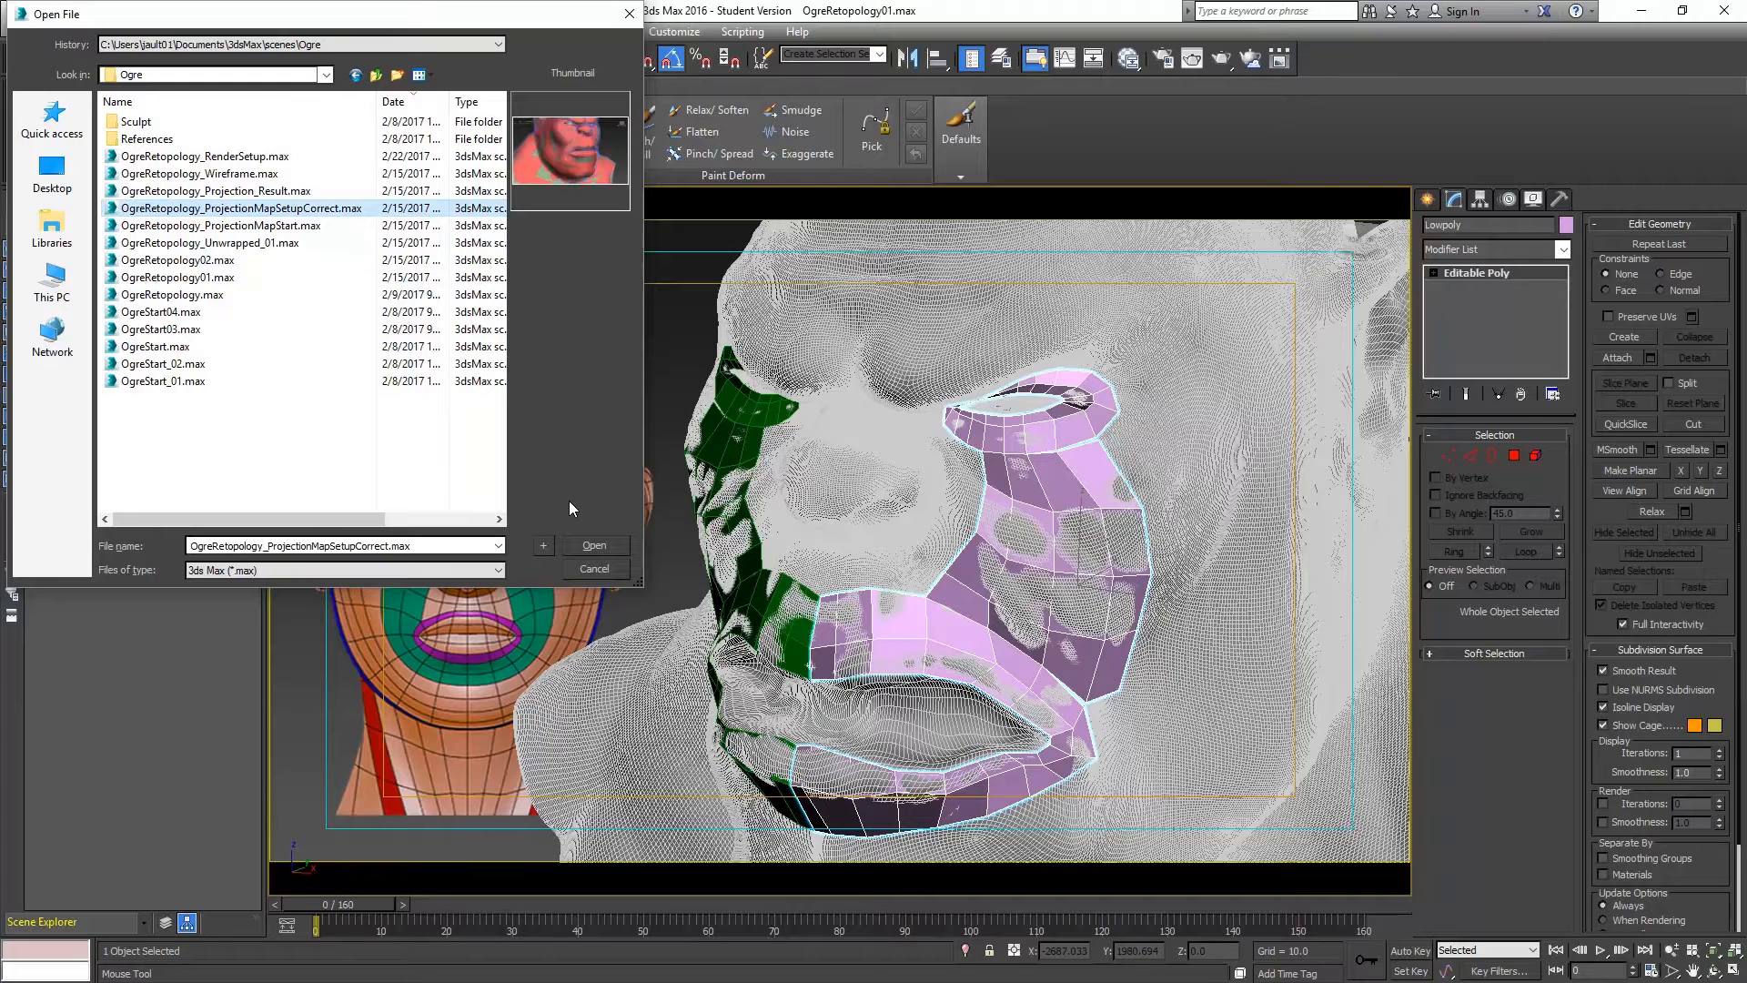
{"action": "left_click", "coordinate": [591, 543]}
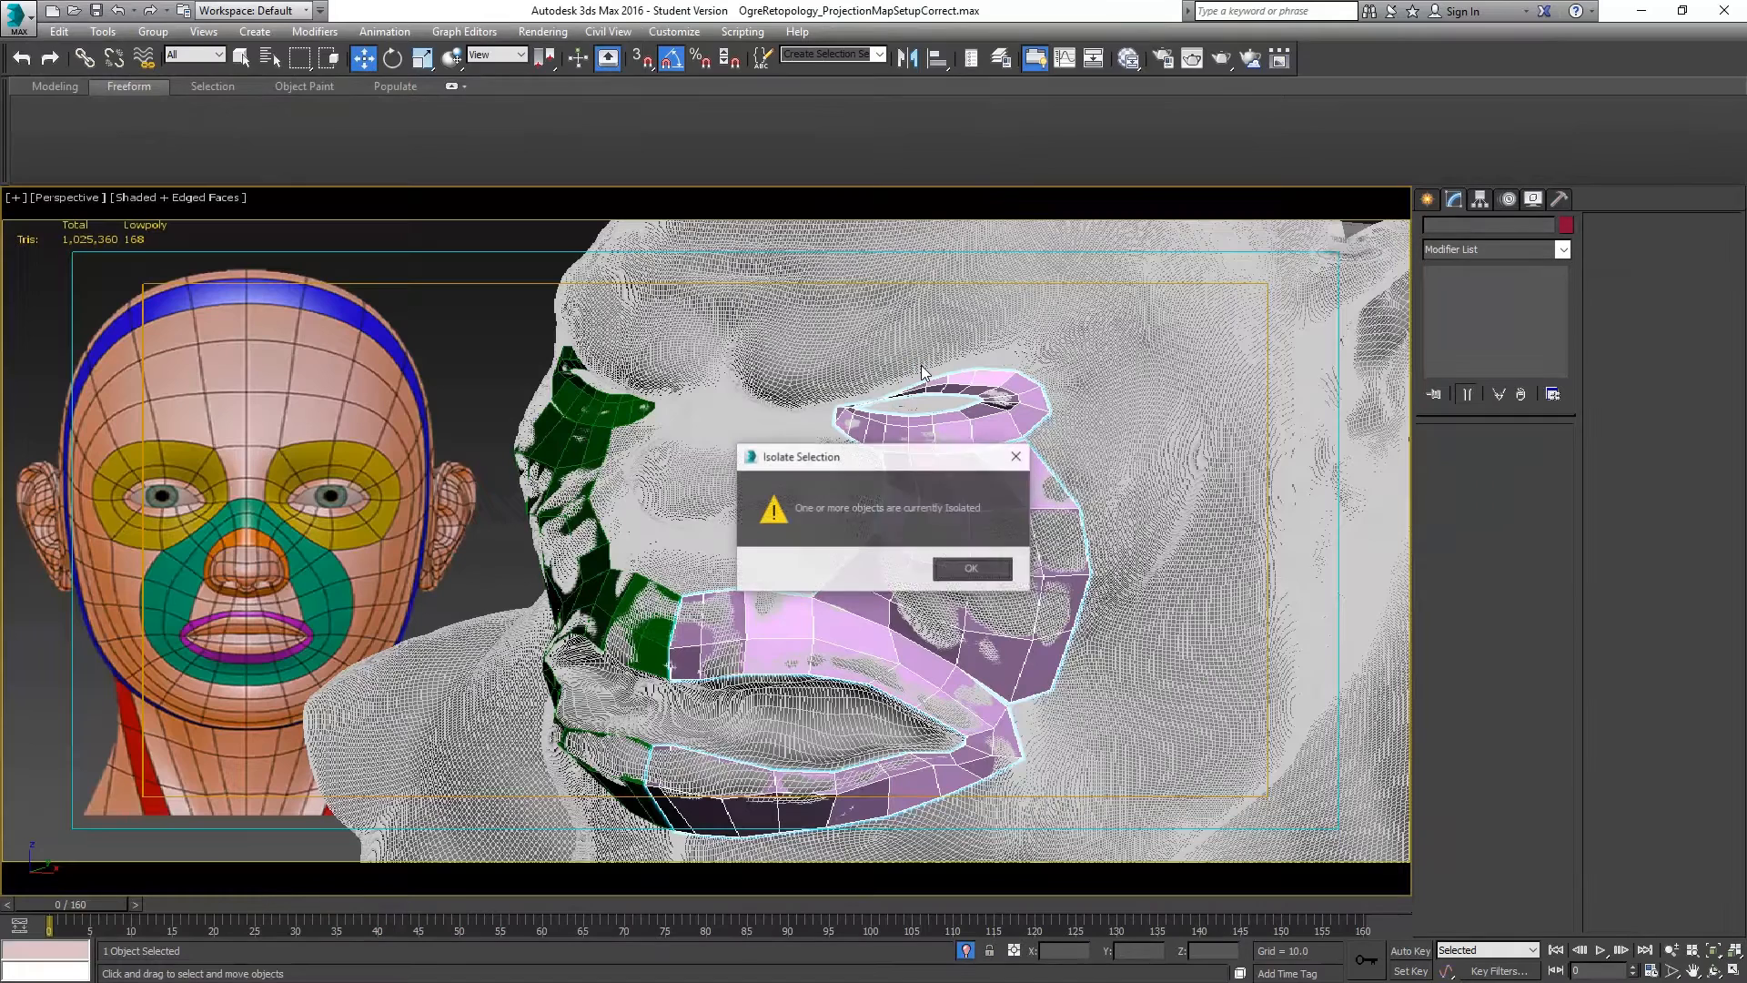
{"action": "left_click", "coordinate": [972, 570]}
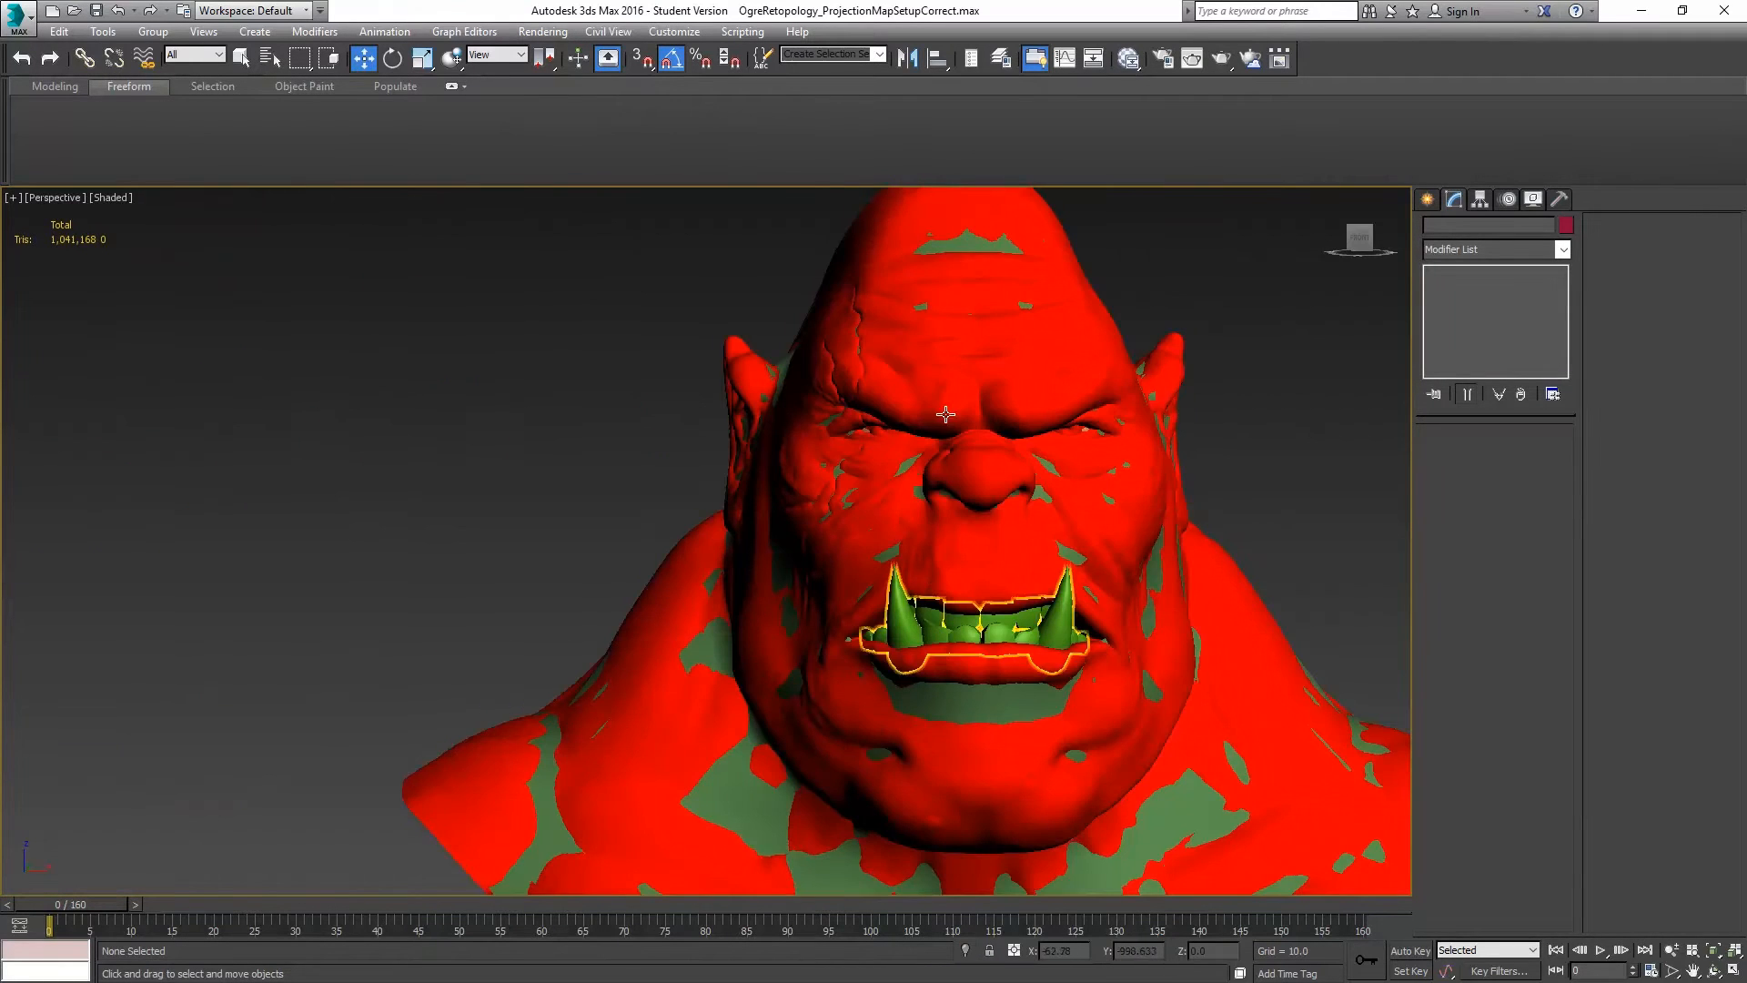
Hide the red high-poly ogre head and select the low-poly Retopology mesh.
{"action": "left_click", "coordinate": [920, 355]}
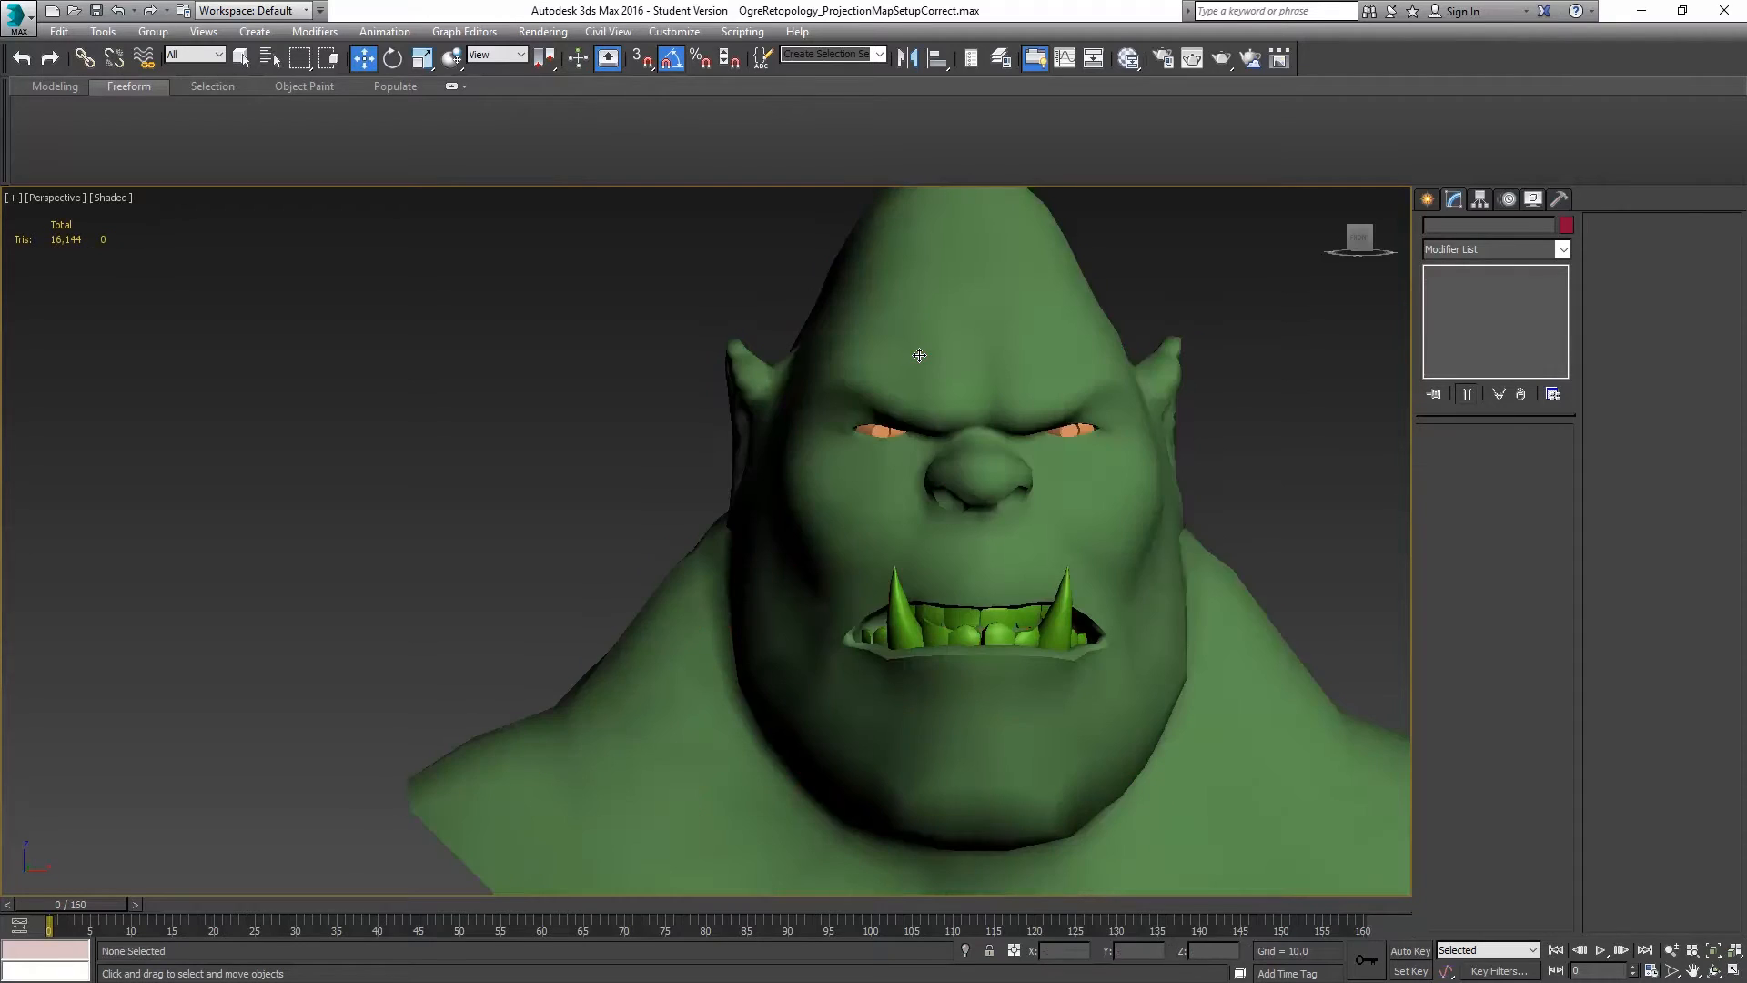
{"action": "left_click", "coordinate": [998, 378]}
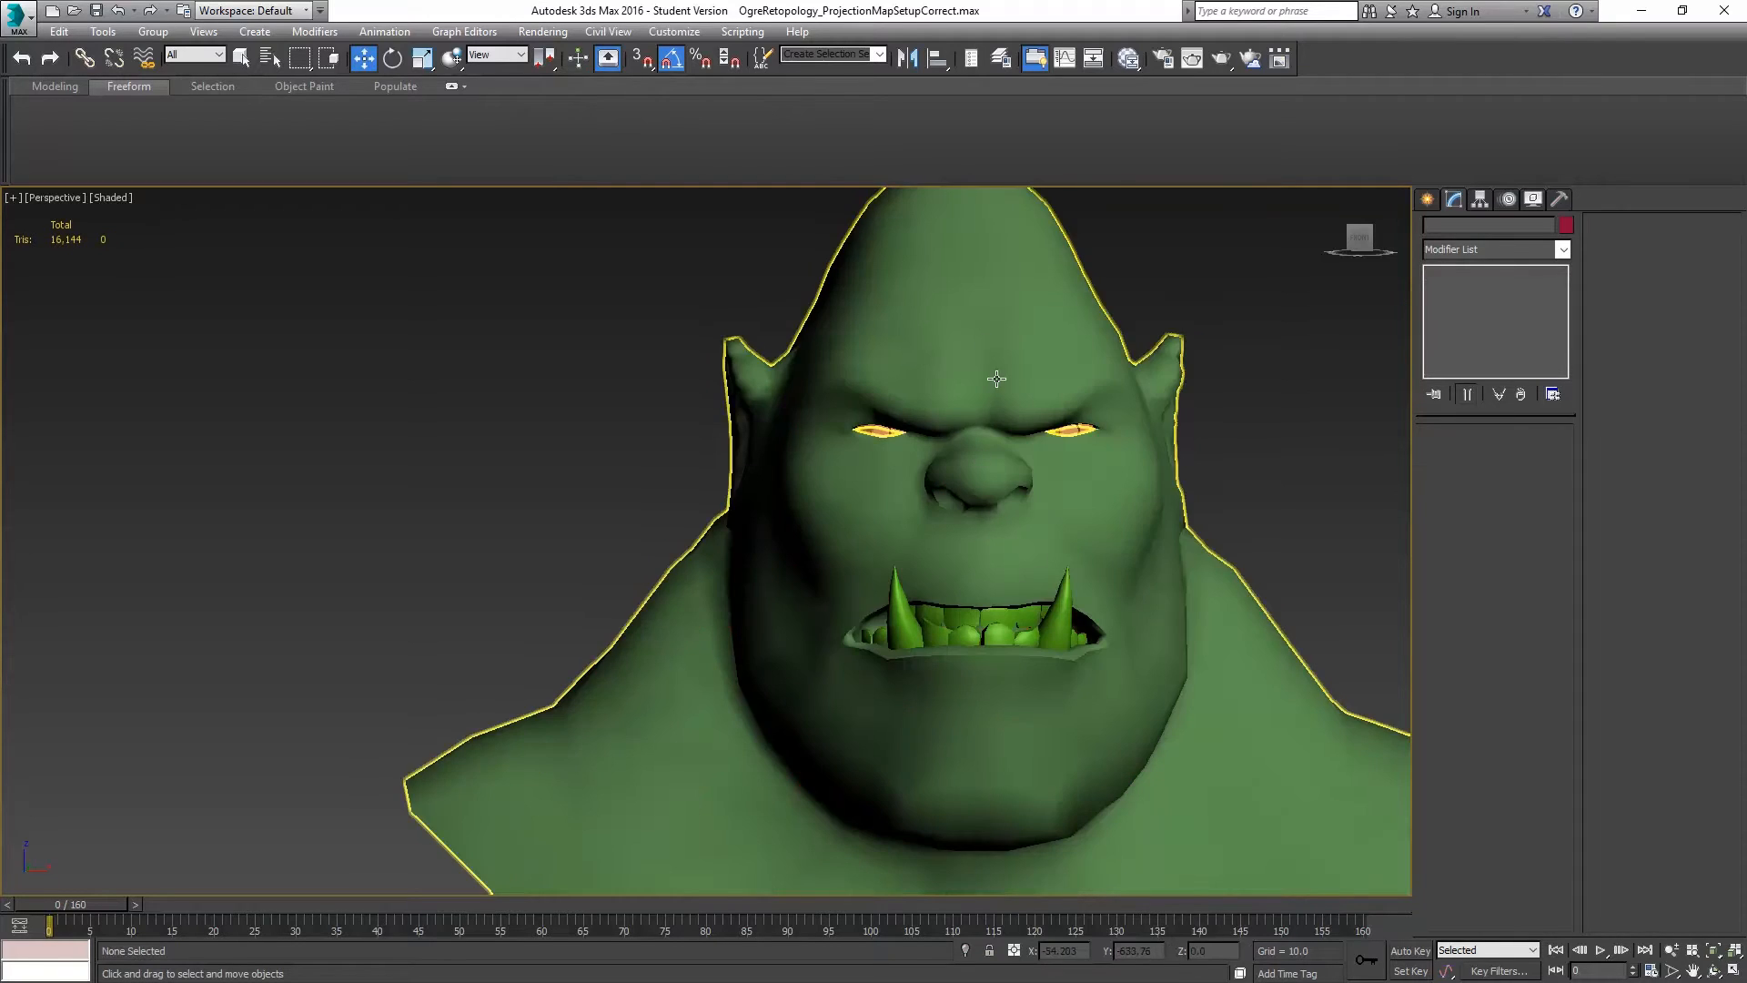
{"action": "middle_click_drag", "start_coordinate": [1050, 423], "coordinate": [993, 423], "text": "alt"}
{"action": "left_click", "coordinate": [1520, 393]}
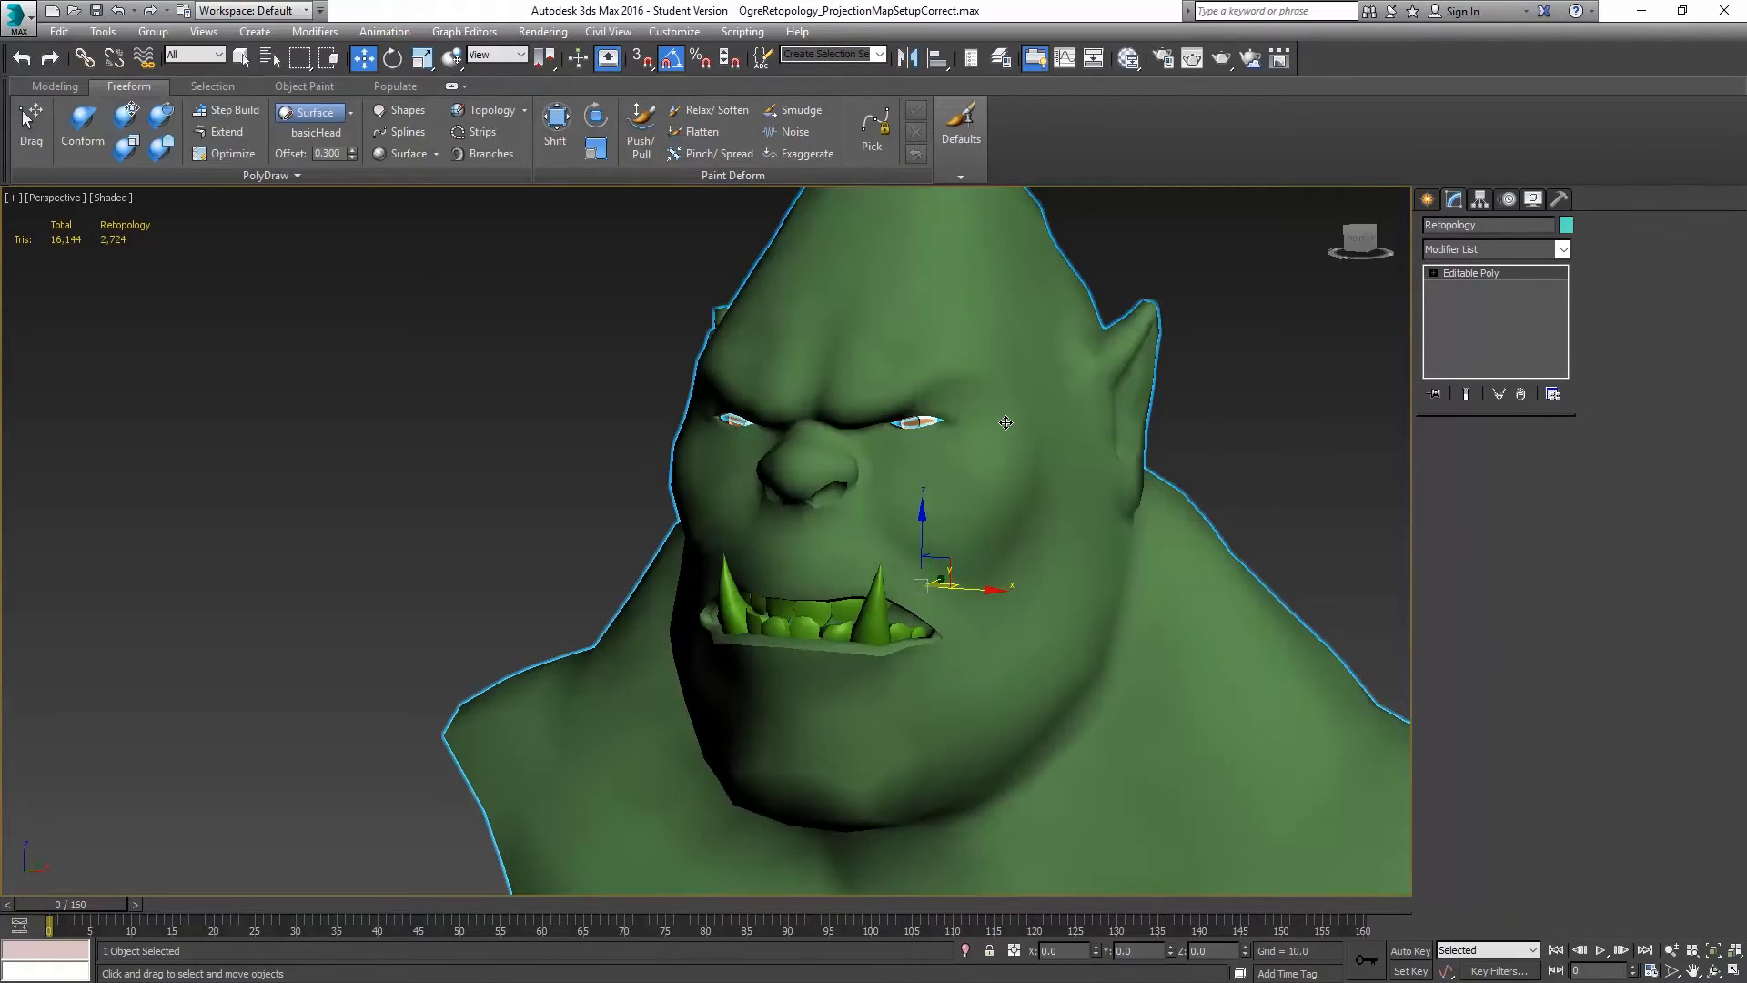
Display edged faces on the Retopology mesh and examine its edge flow around the eyes, nose, mouth, ears and shoulders.
{"action": "key", "text": "F4"}
{"action": "middle_click_drag", "start_coordinate": [977, 478], "coordinate": [871, 455], "text": "alt"}
{"action": "scroll", "coordinate": [871, 455], "scroll_direction": "up", "scroll_amount": 2}
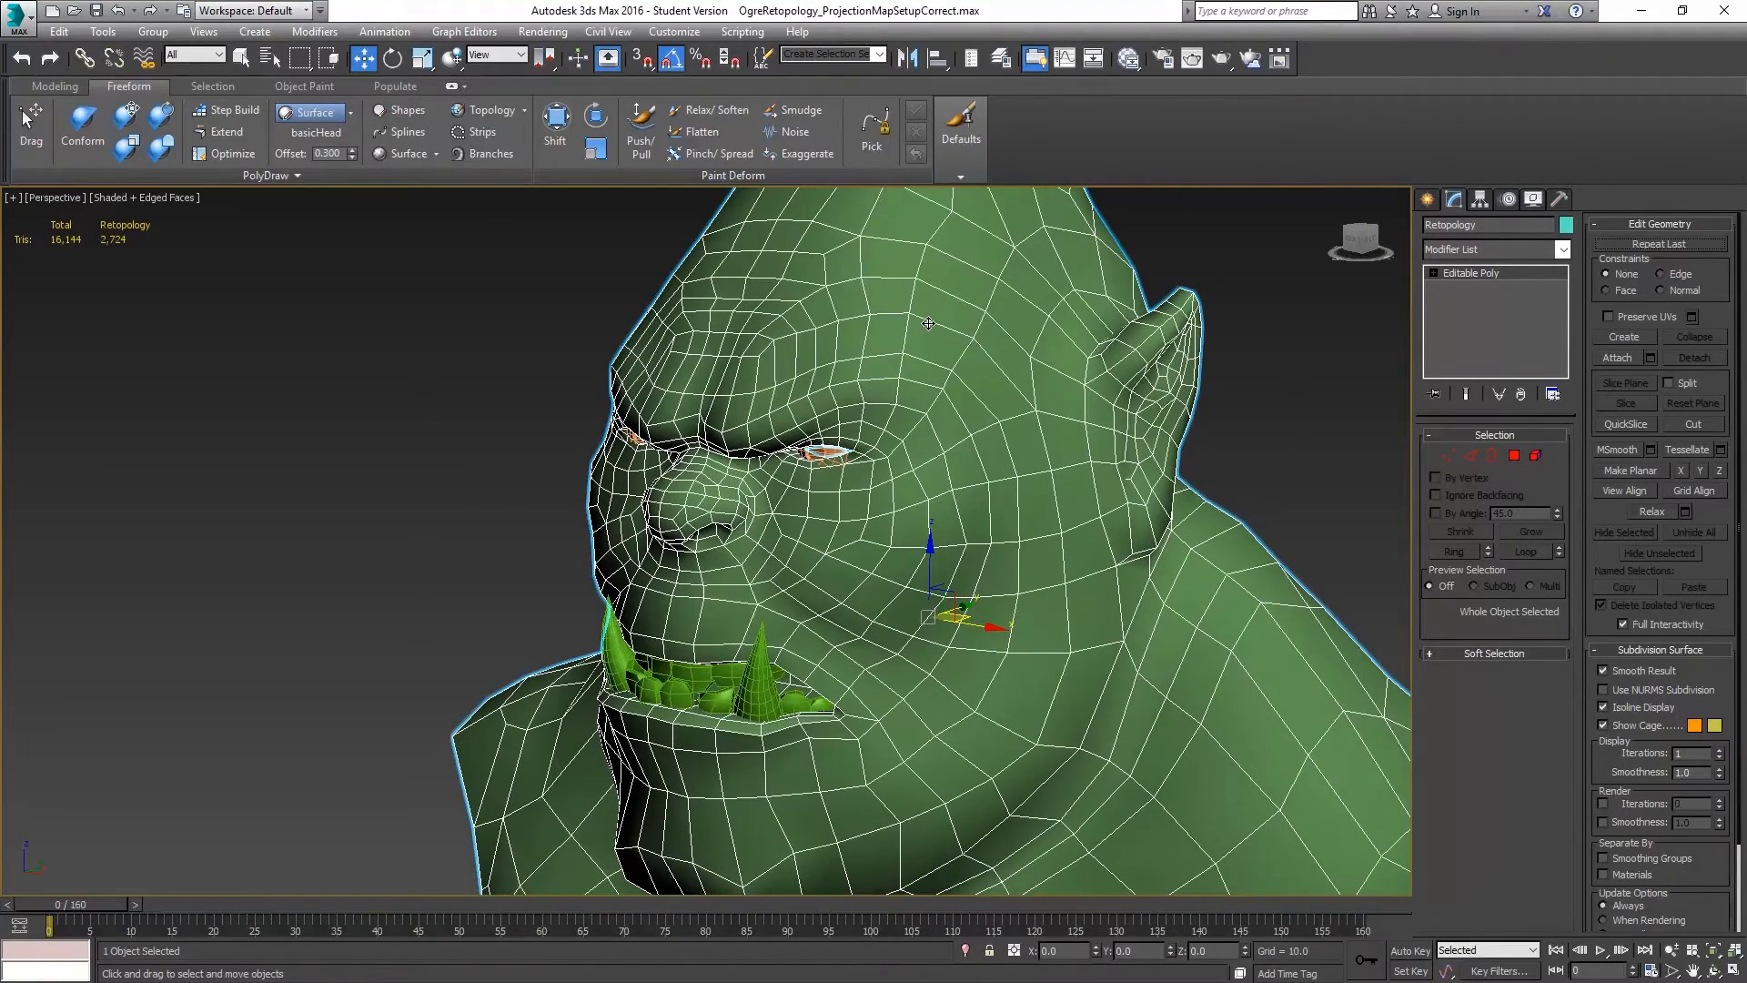
{"action": "middle_click_drag", "start_coordinate": [880, 457], "coordinate": [937, 445], "text": "alt"}
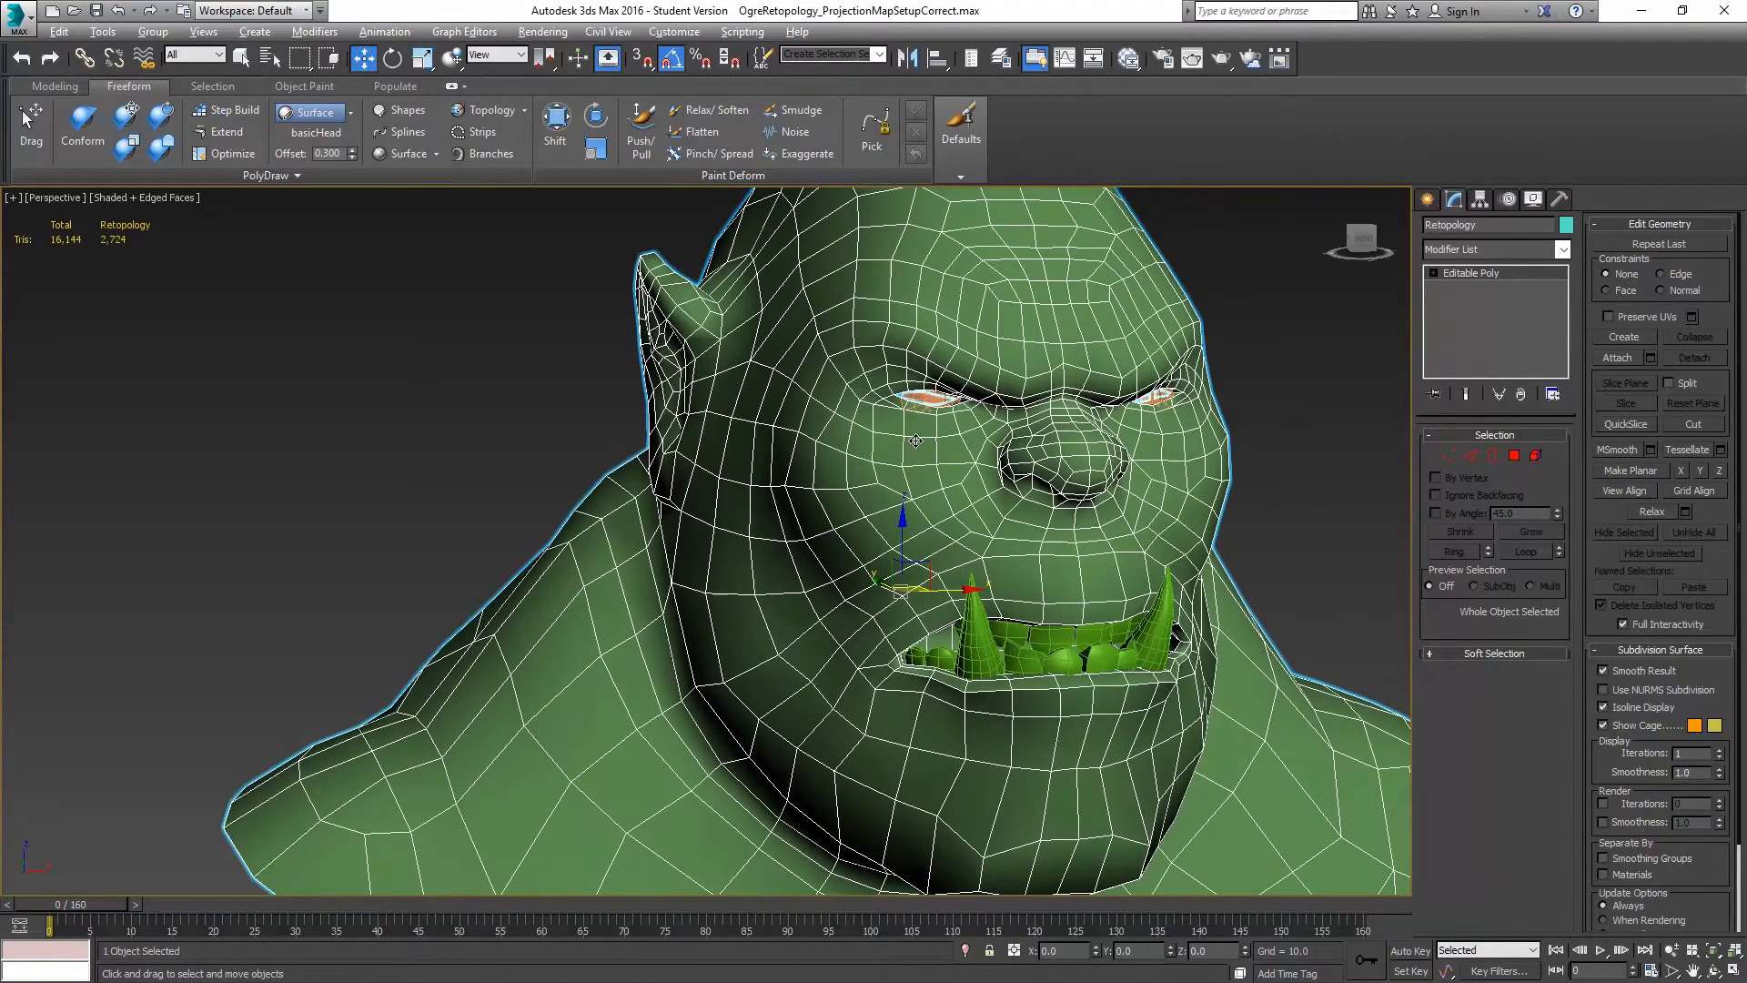
{"action": "scroll", "coordinate": [915, 440], "scroll_direction": "down", "scroll_amount": 4}
{"action": "middle_click_drag", "start_coordinate": [916, 440], "coordinate": [943, 501], "text": "alt"}
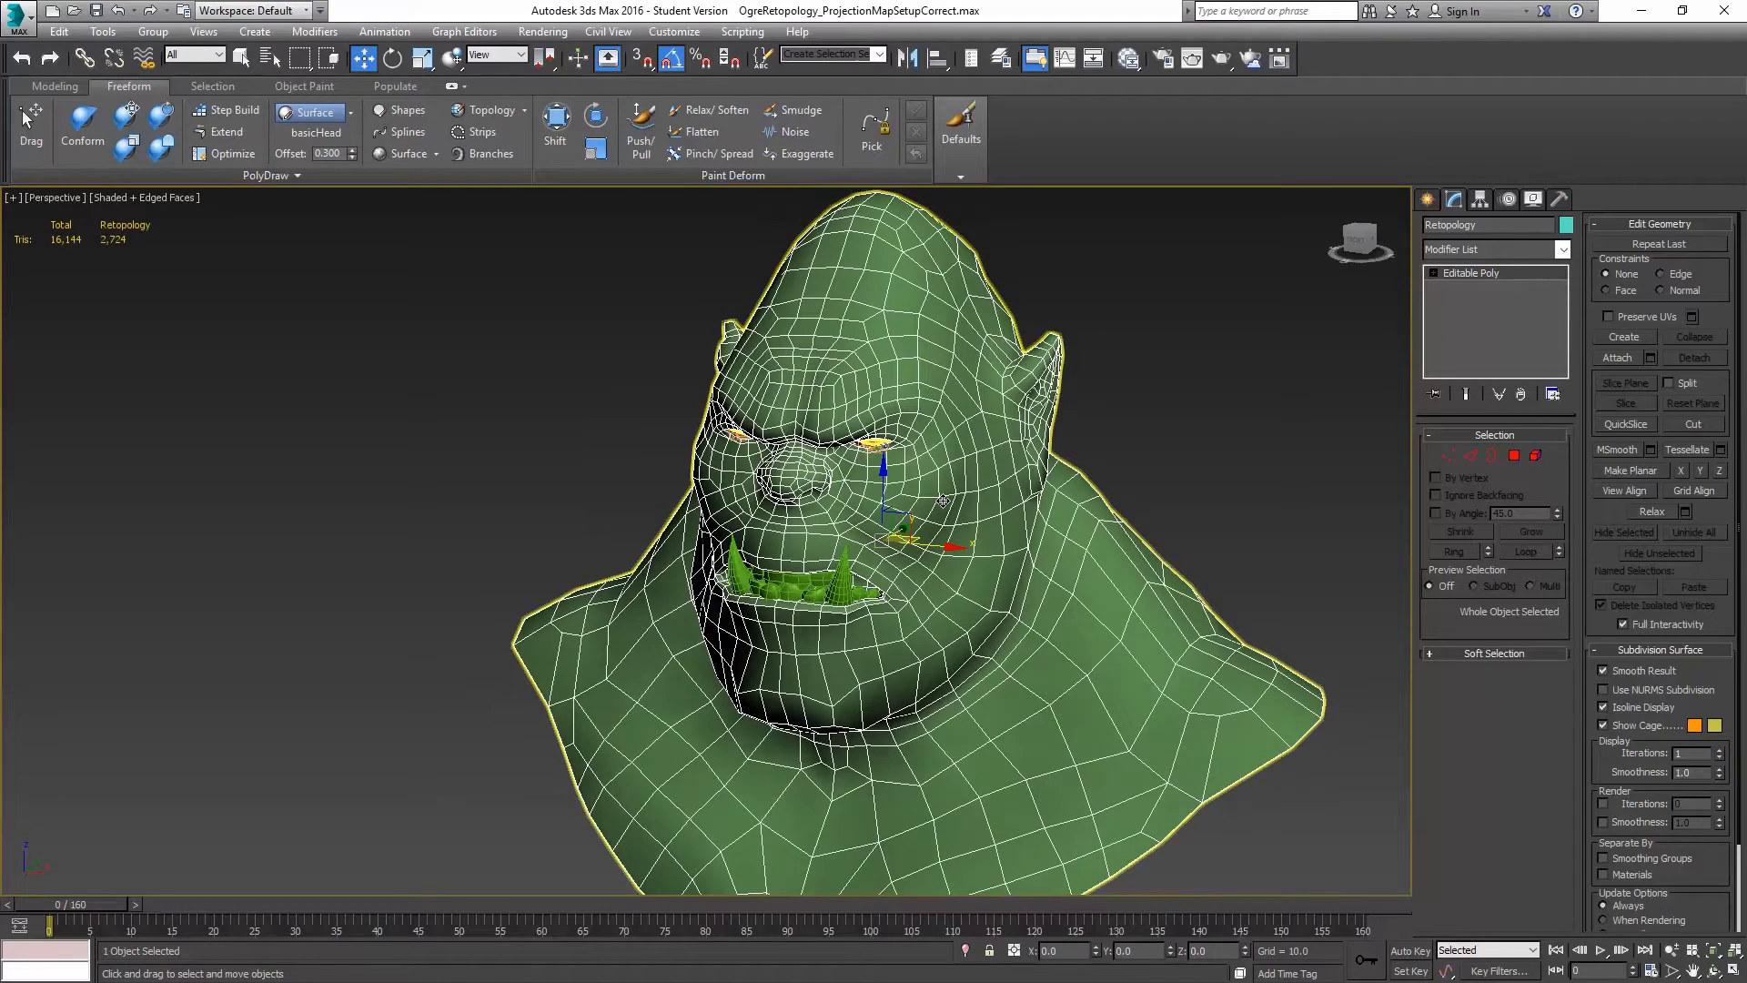